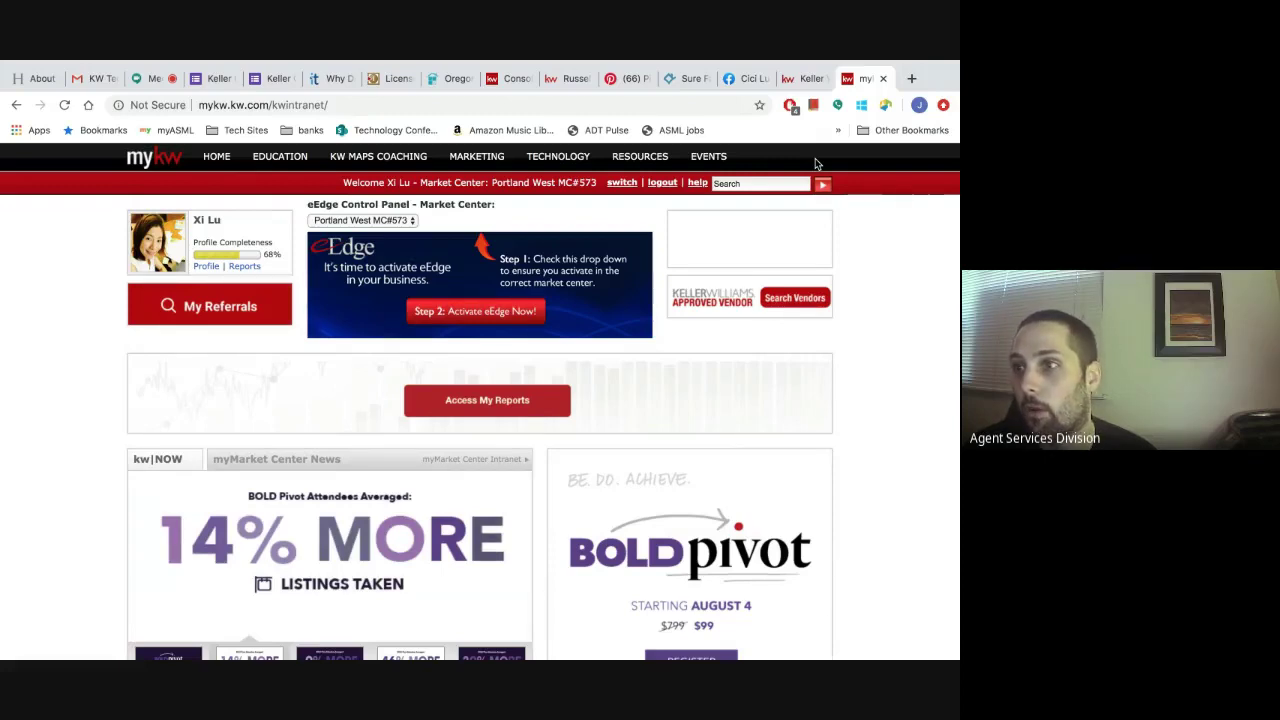
Step: Open the agent's View or Edit Associate form and scroll through its contact, phone, social media and languages fields
left_click(206, 267)
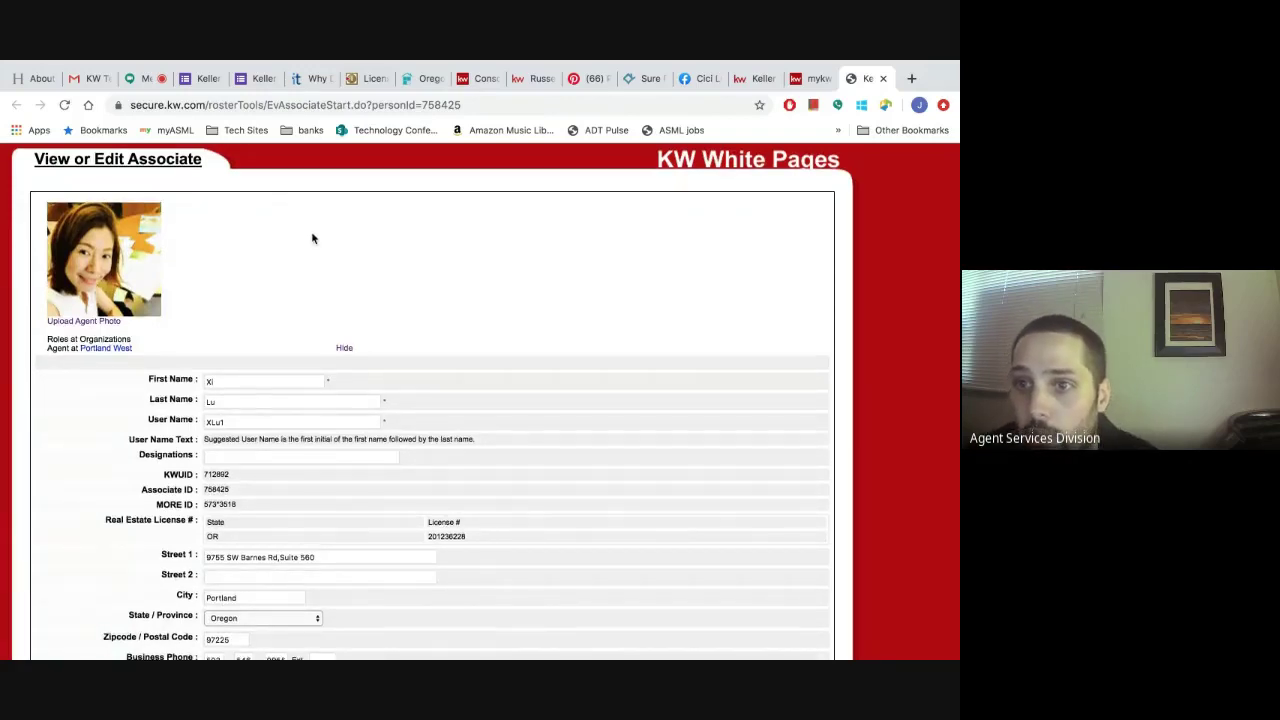
scroll(311, 237, "down", 5)
scroll(311, 237, "down", 2)
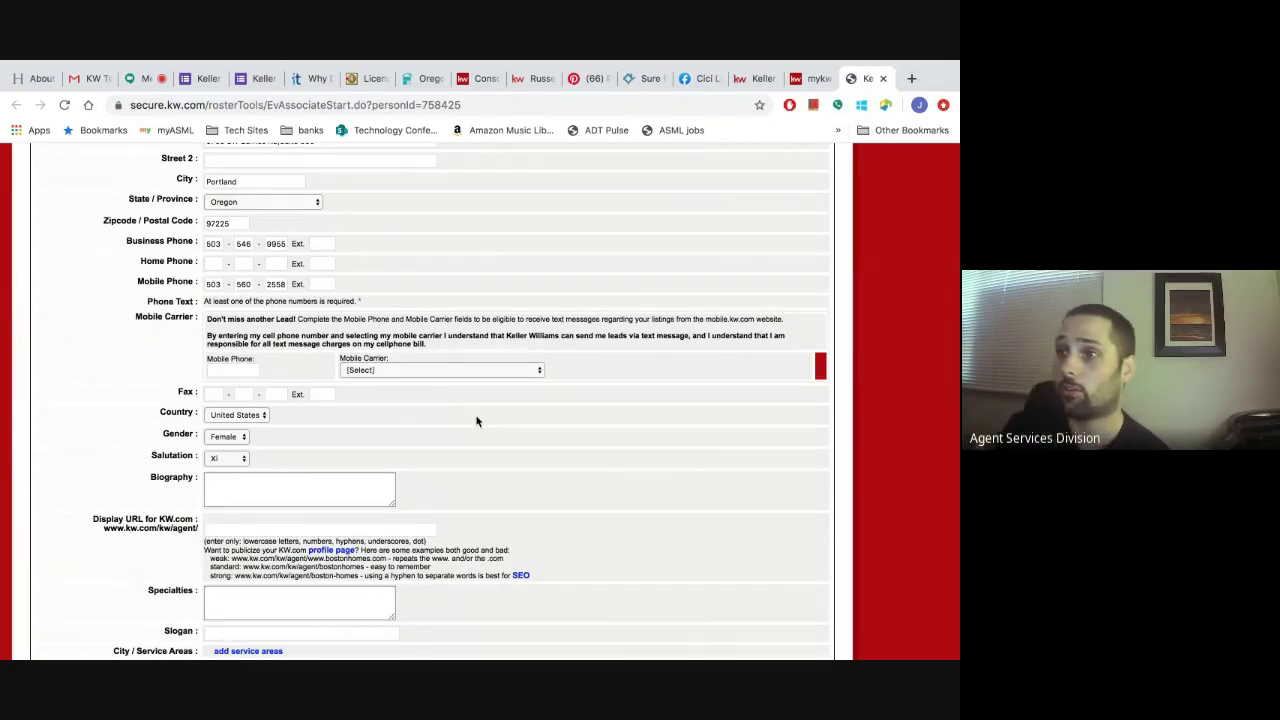
scroll(476, 421, "down", 3)
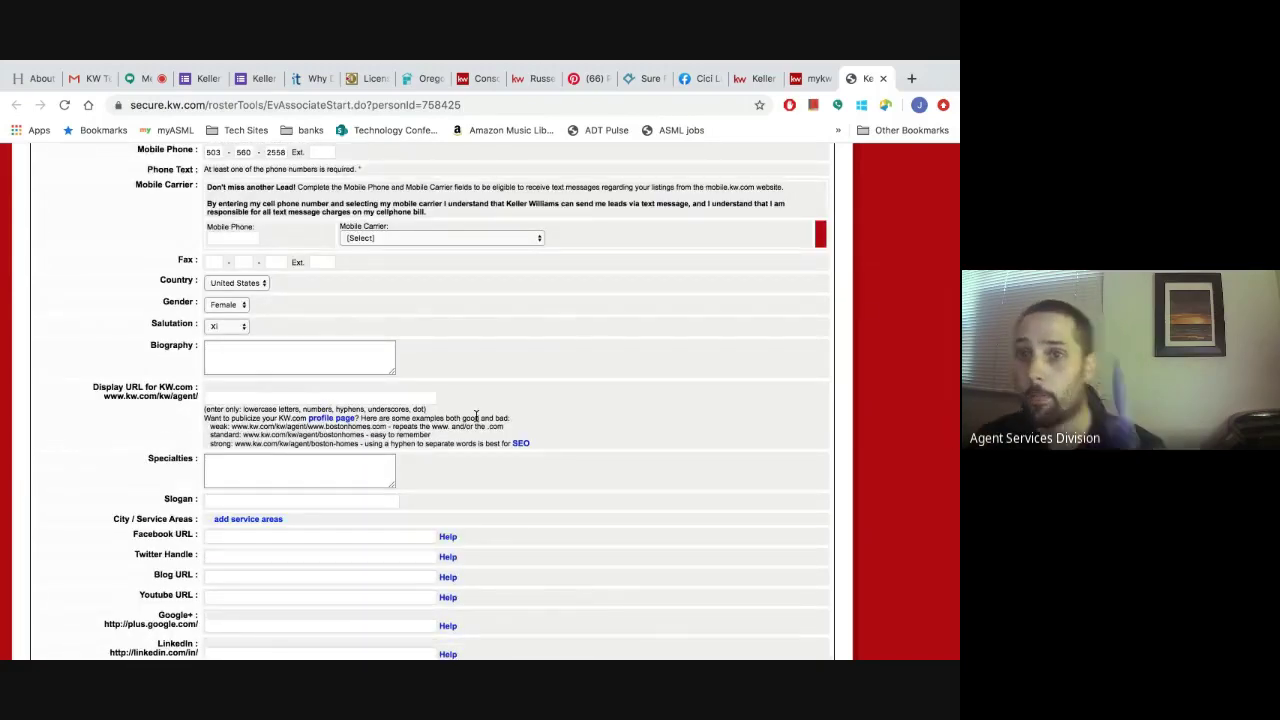
scroll(476, 418, "down", 2)
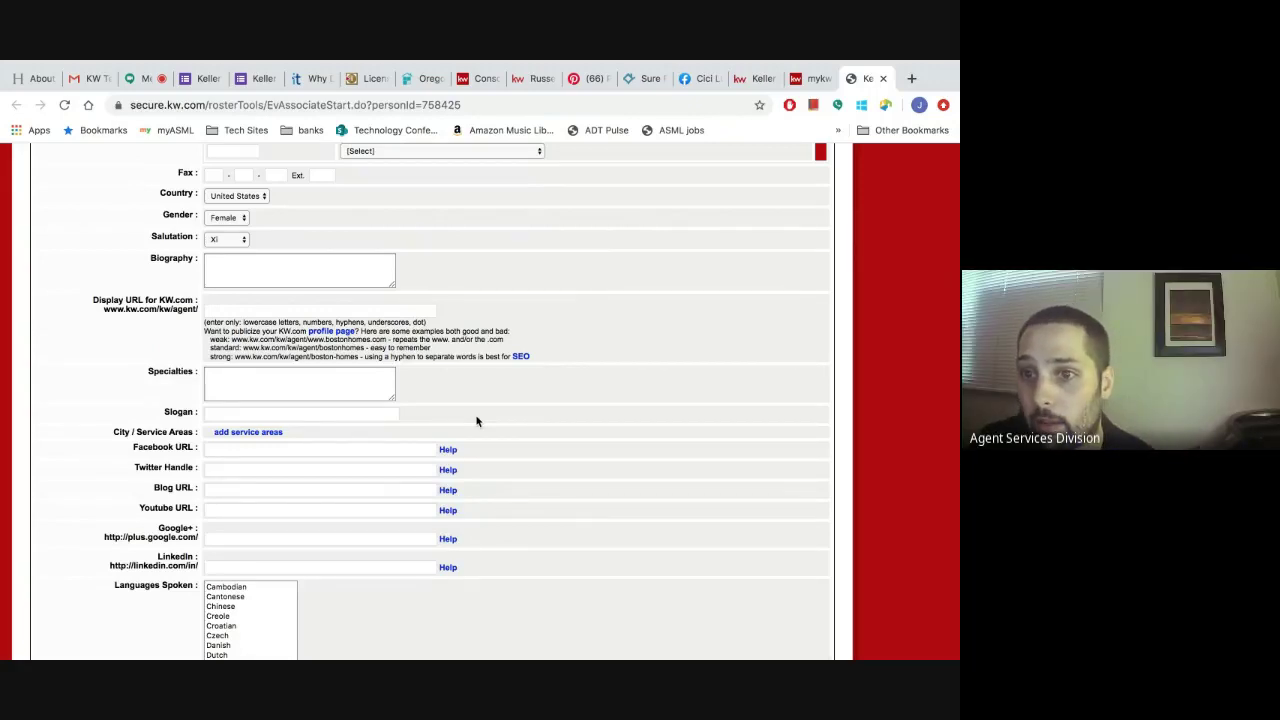
scroll(557, 463, "down", 2)
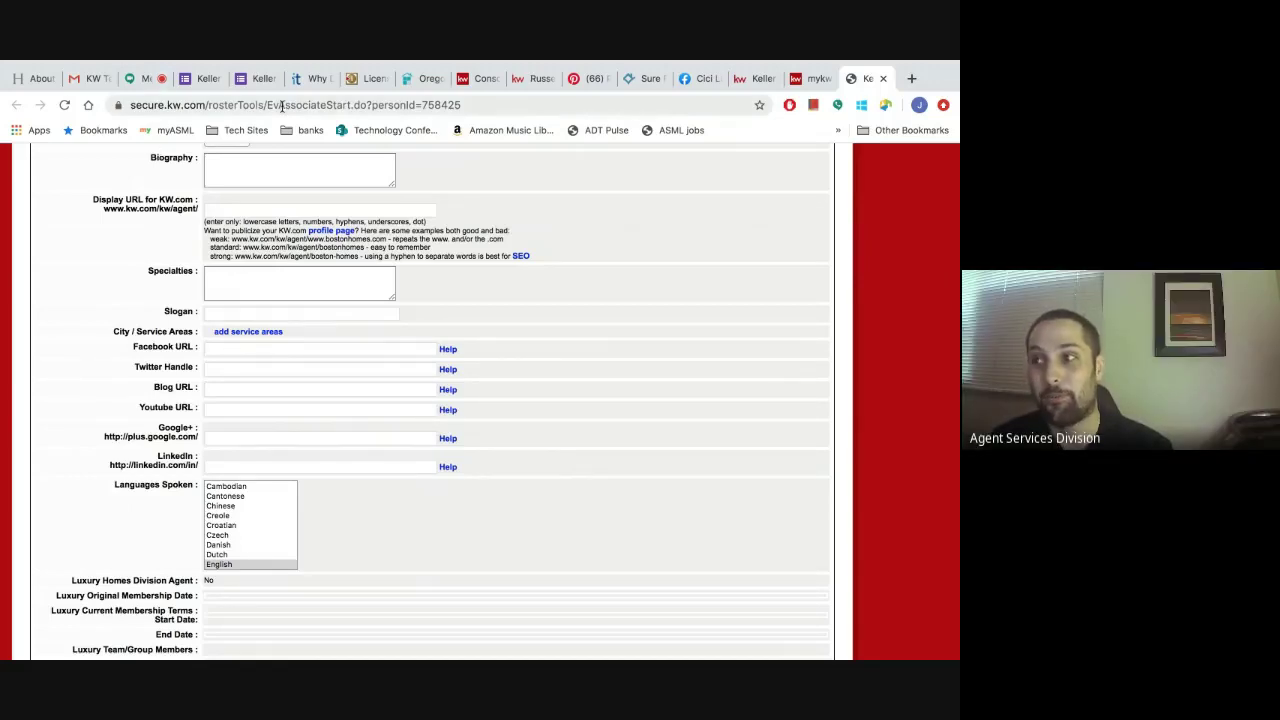
Step: Return to the MyKW home page and show the TECHNOLOGY dropdown listing KWLS
left_click(150, 80)
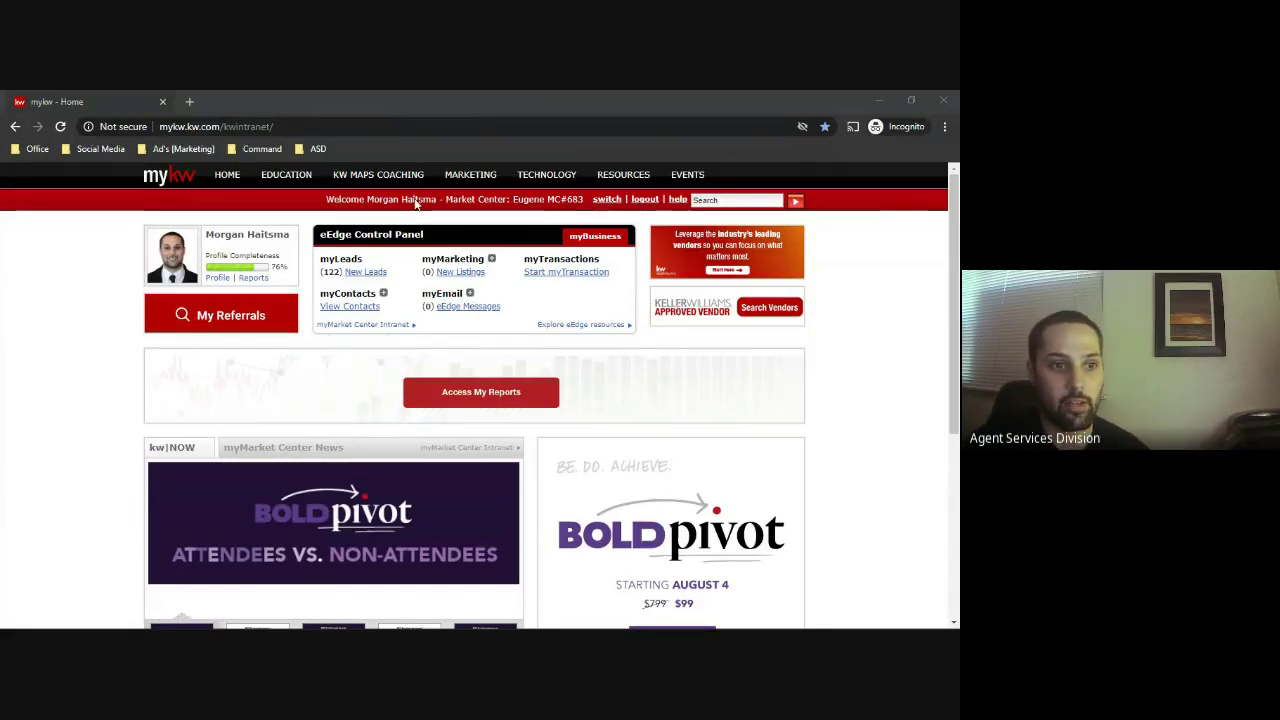
left_click(337, 226)
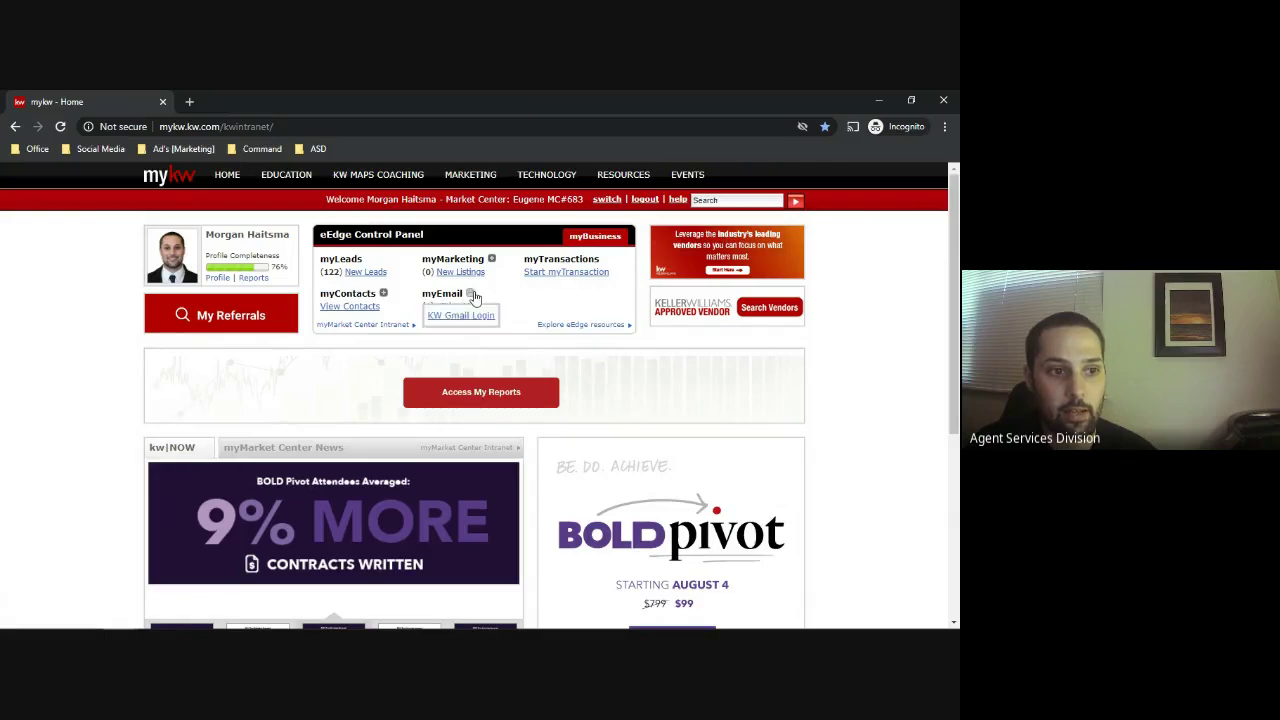
mouse_move(545, 178)
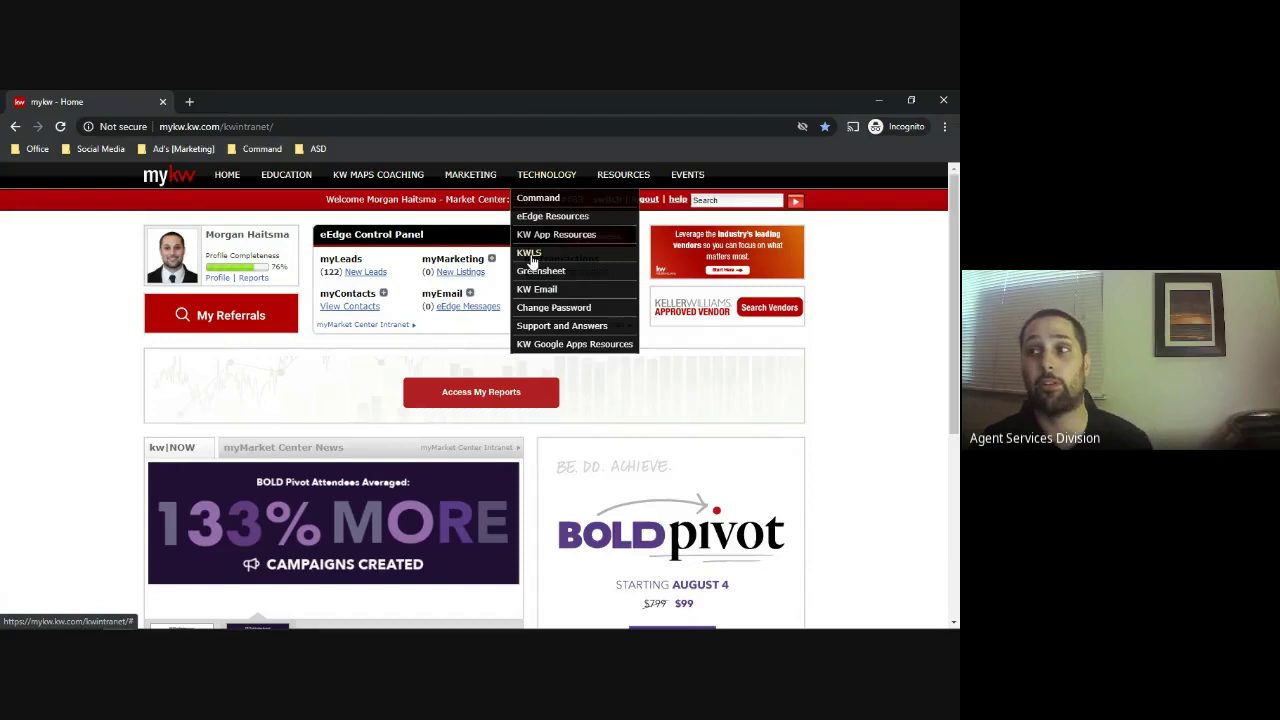
Step: Launch KWLS full-screen, review the blank Create a Listing form, then close KWLS
left_click(530, 254)
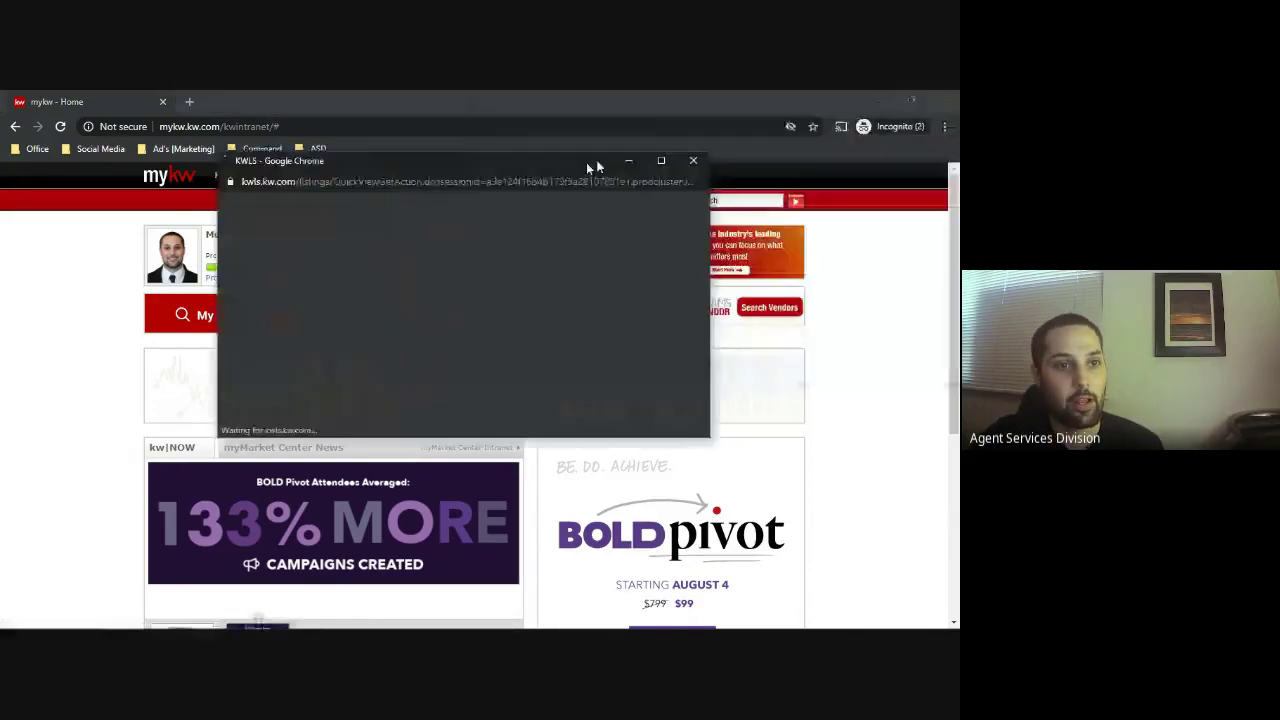
left_click(651, 163)
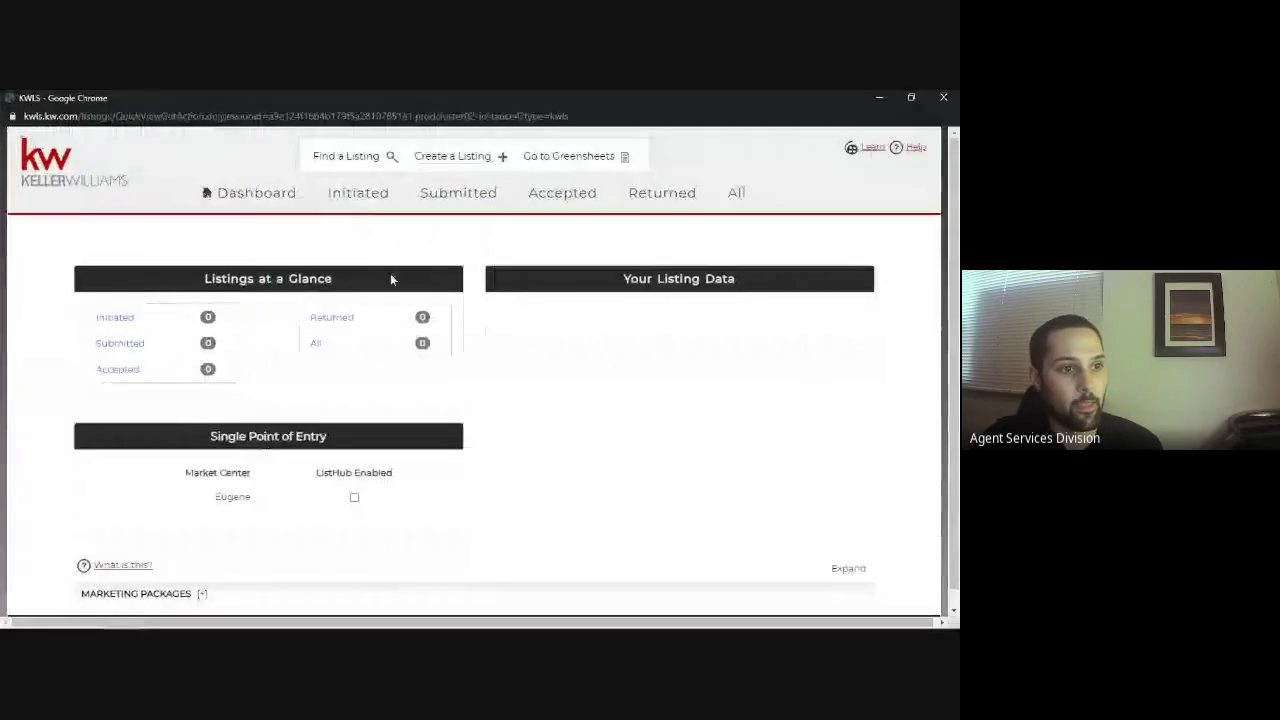
left_click(482, 157)
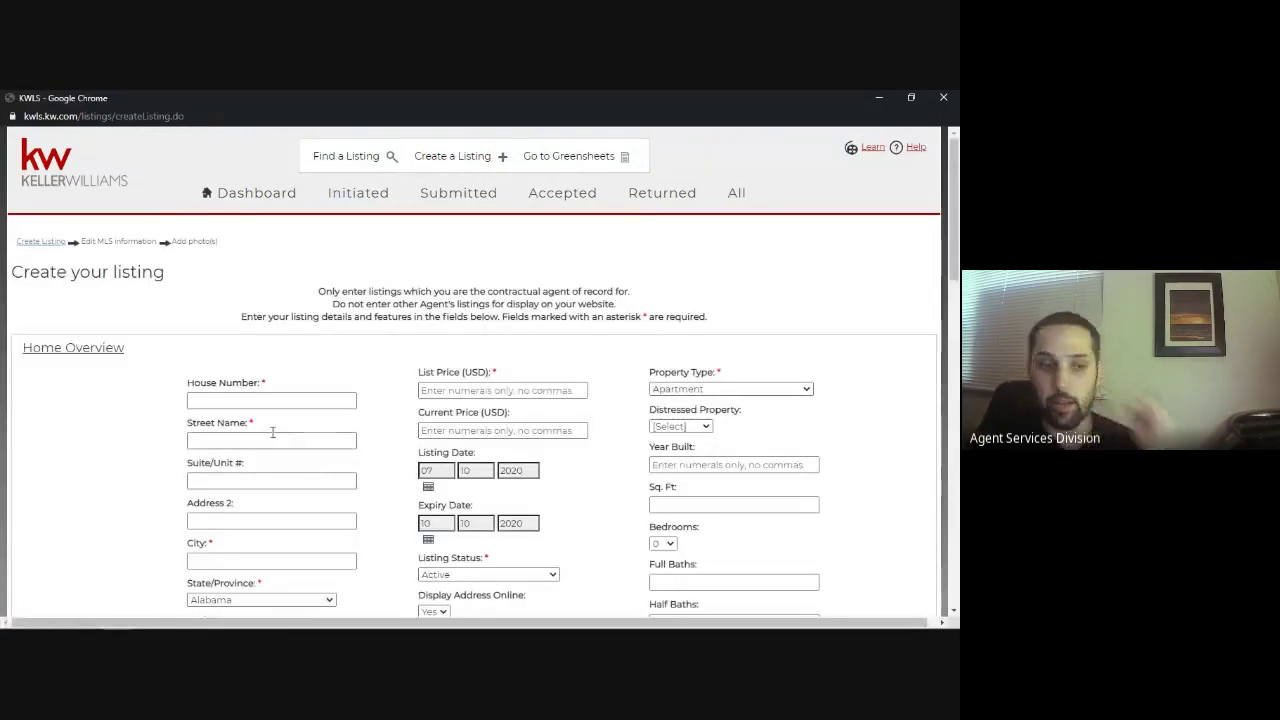
scroll(403, 324, "down", 2)
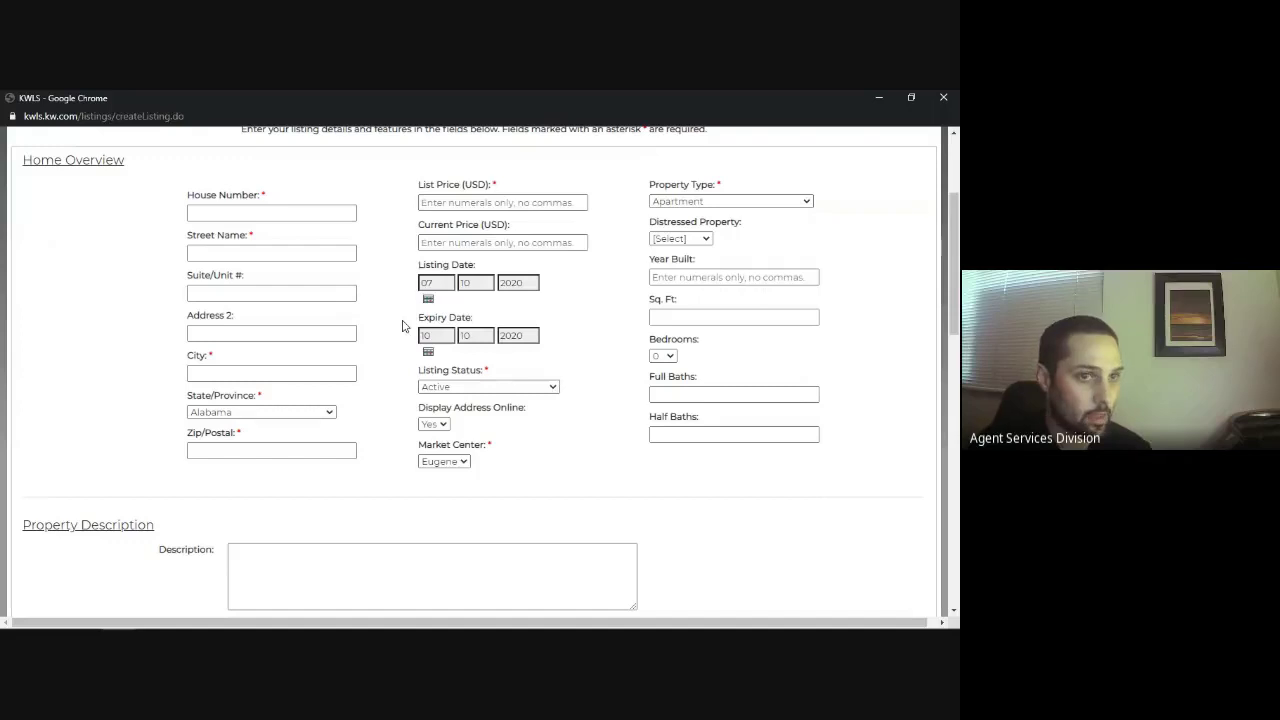
left_click(943, 97)
Step: Relaunch KWLS, close the intranet window, sign in to Keller Williams and start a new tab
mouse_move(585, 215)
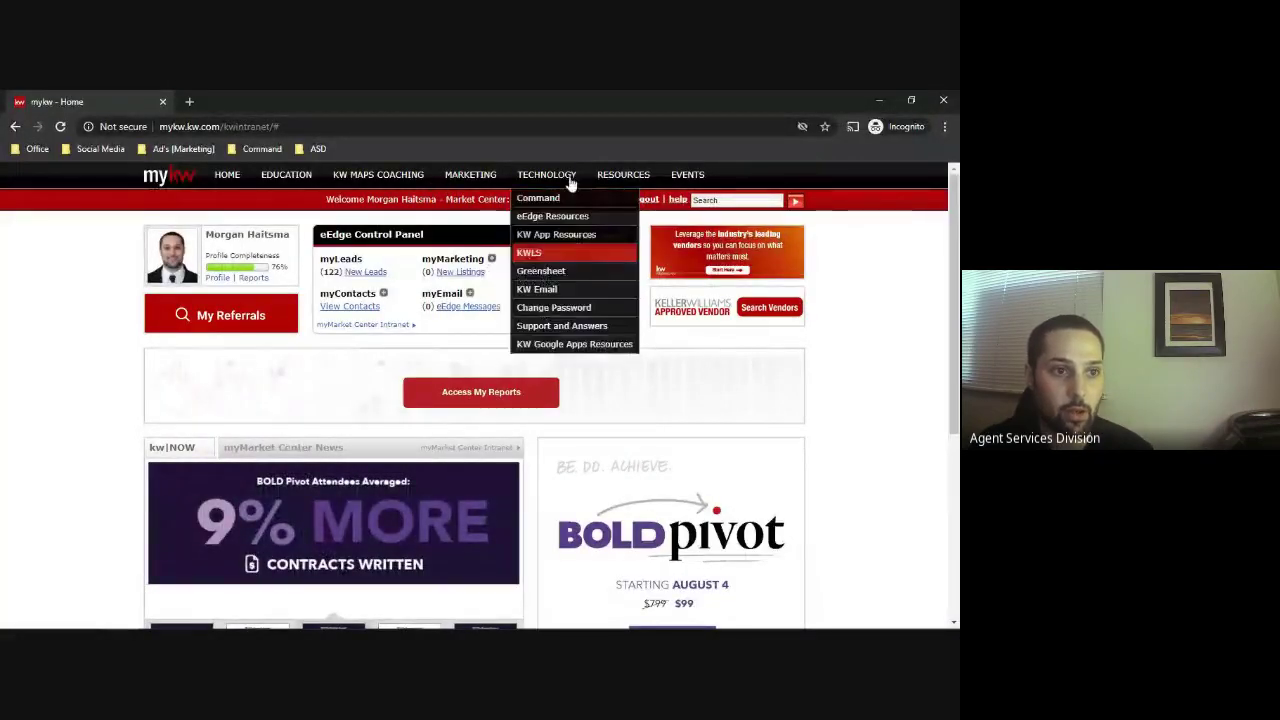
left_click(538, 254)
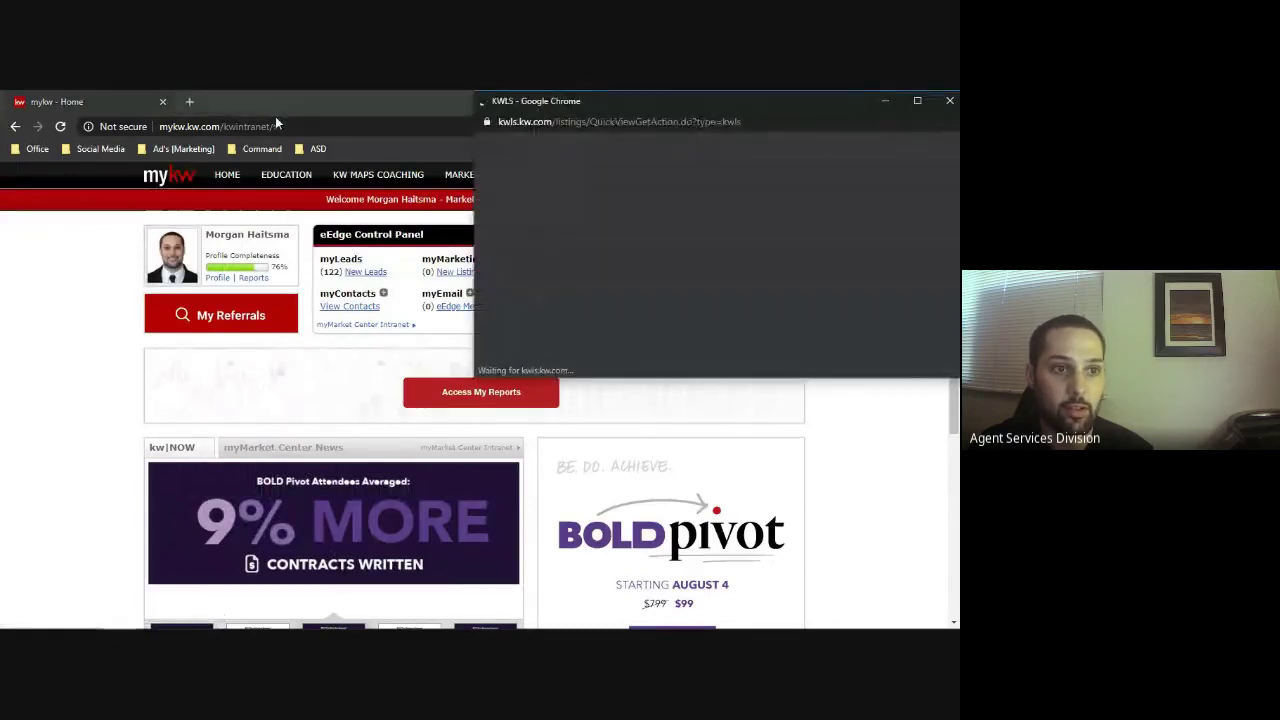
left_click(277, 118)
left_click(943, 100)
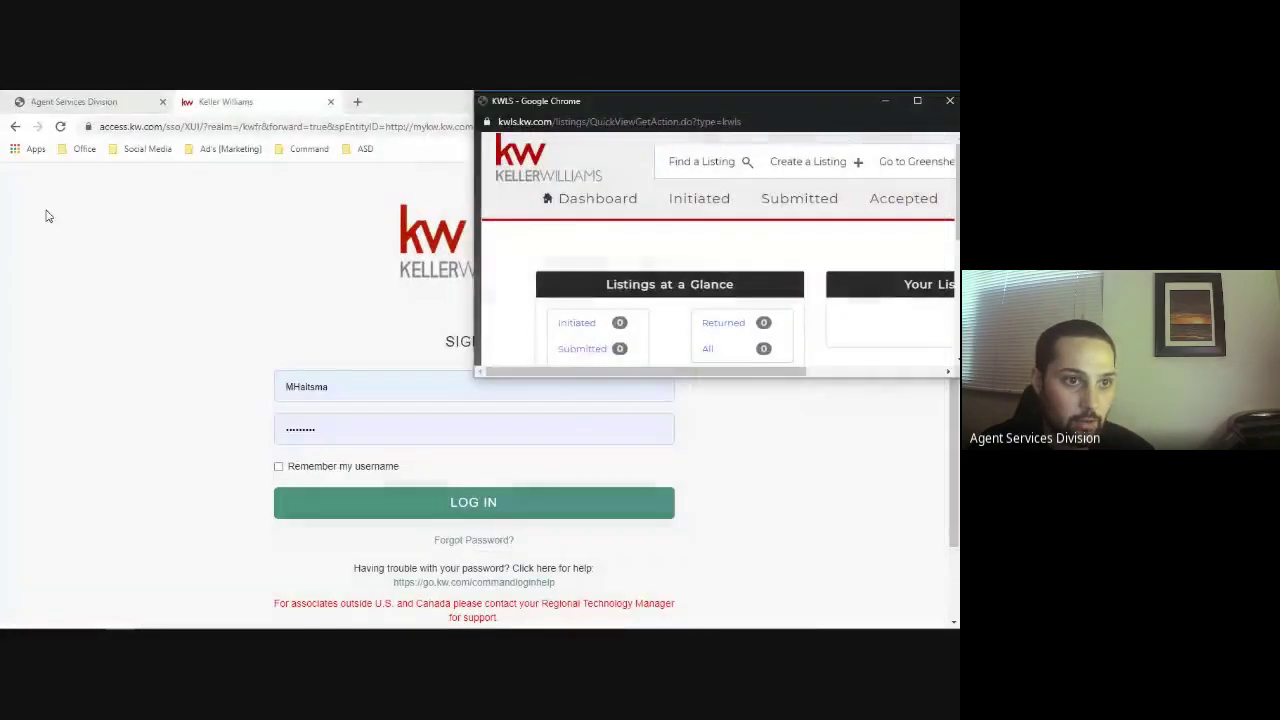
left_click(343, 483)
left_click(357, 505)
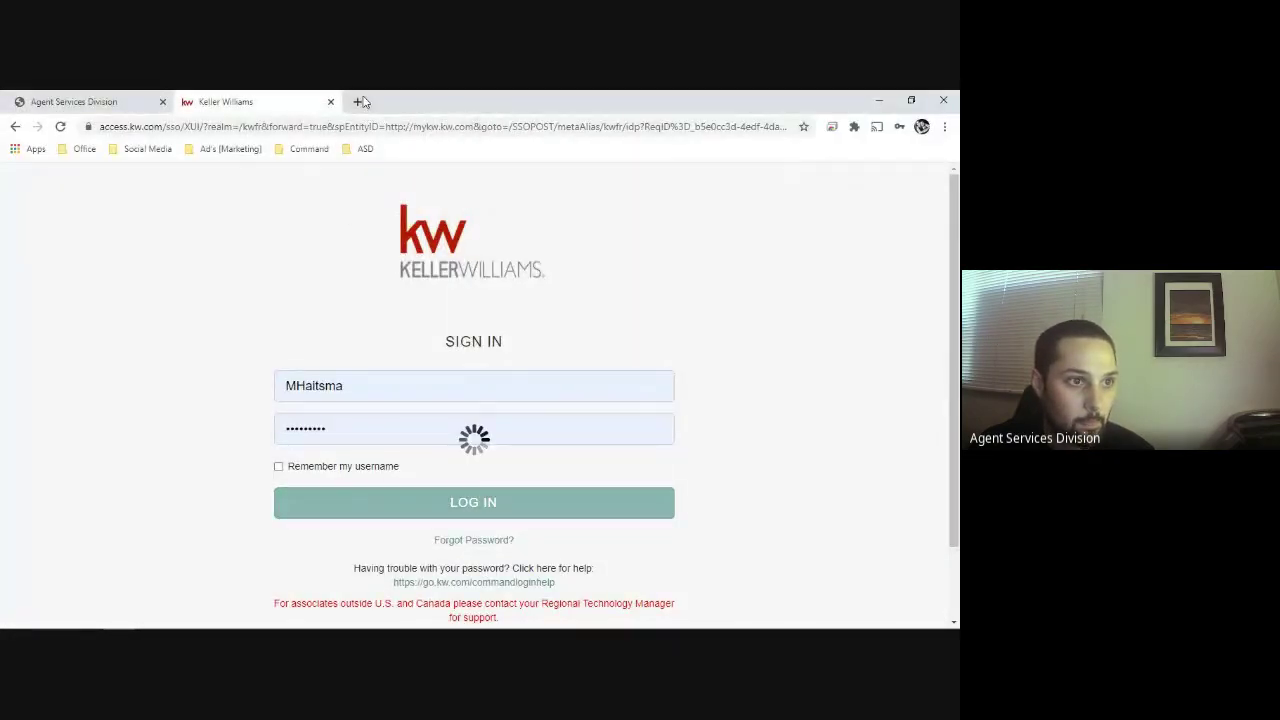
left_click(358, 101)
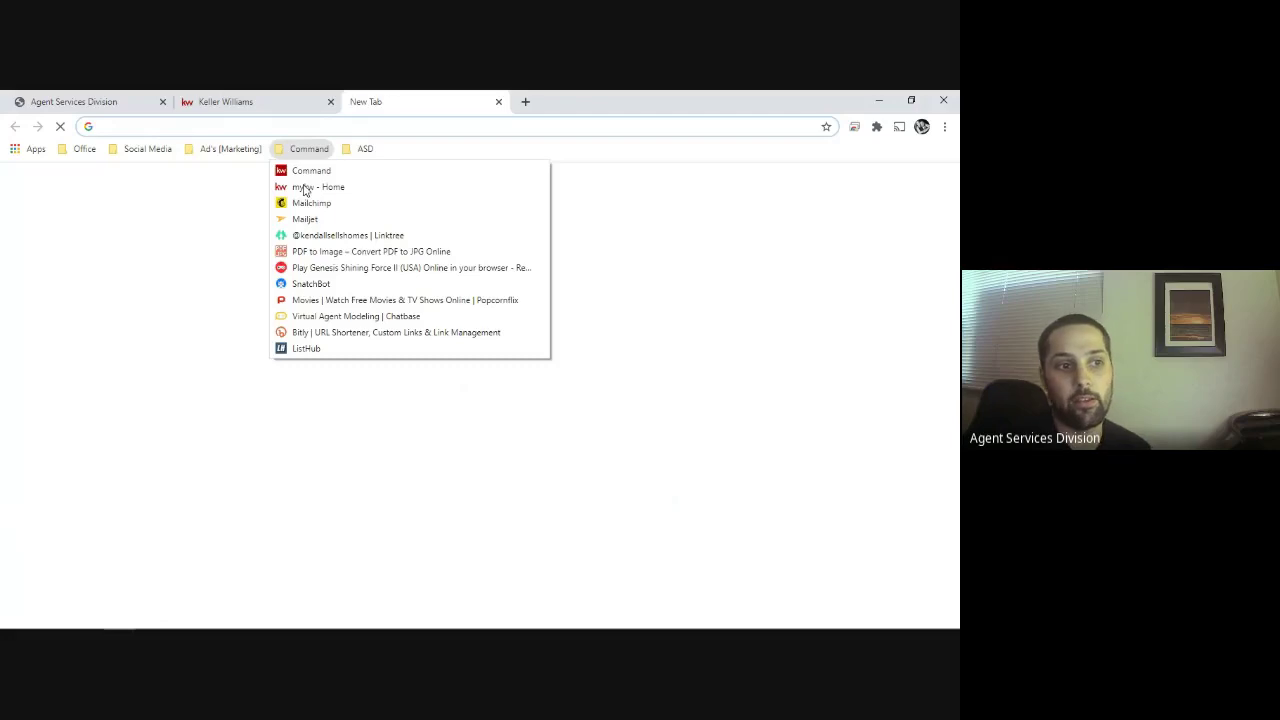
Step: Scroll through the ListHub publisher partner list, then return to the mykw - Home tab
left_click(420, 348)
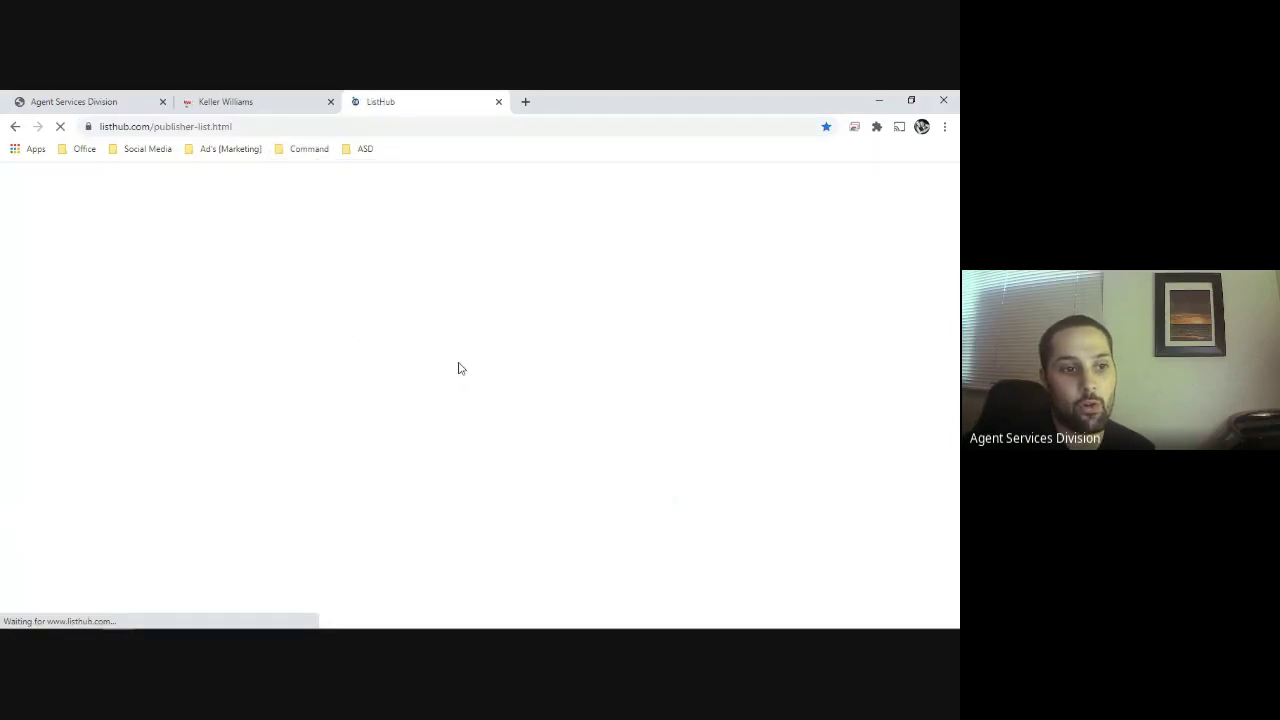
scroll(437, 340, "down", 3)
scroll(462, 279, "down", 2)
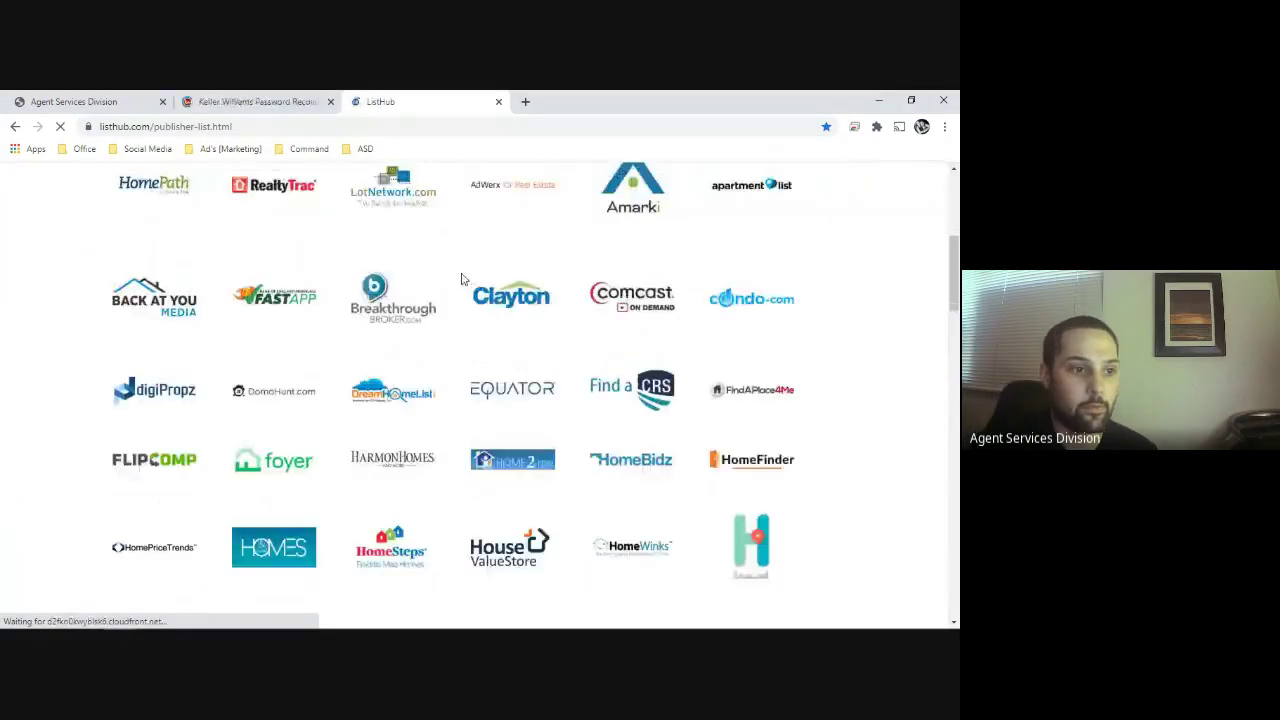
scroll(462, 279, "down", 4)
scroll(462, 279, "down", 3)
scroll(462, 279, "down", 3)
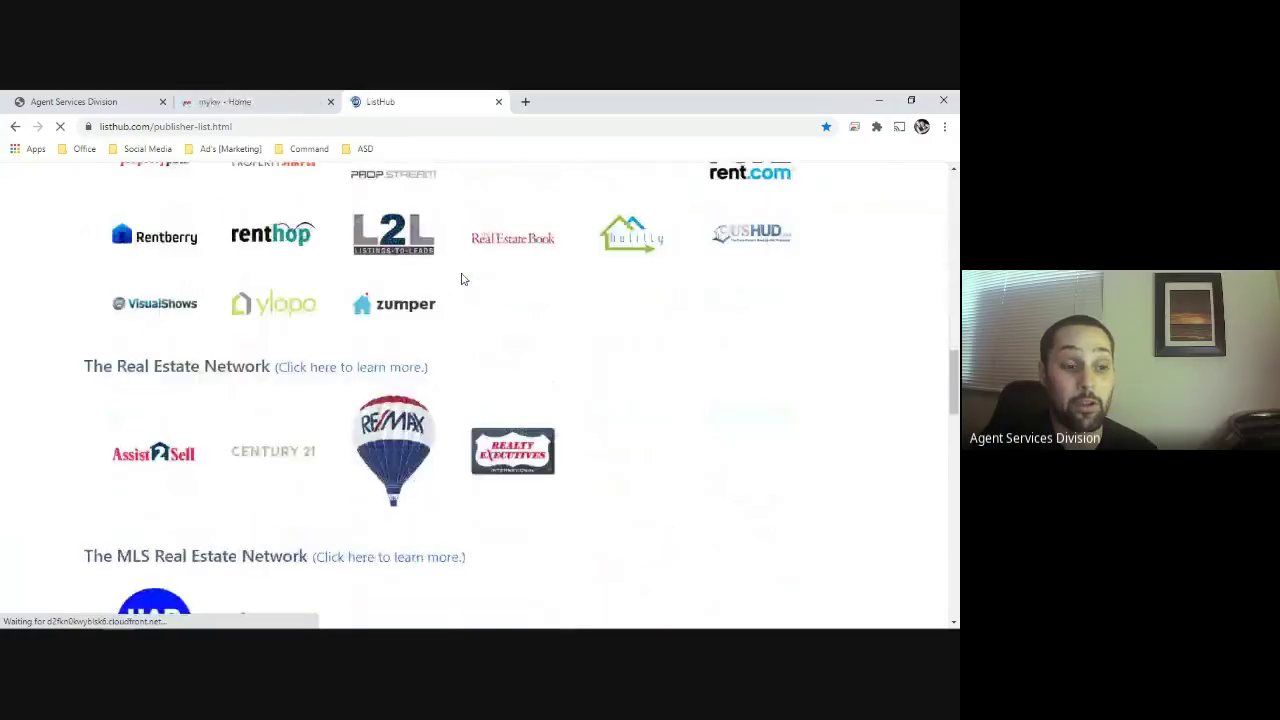
scroll(462, 279, "down", 5)
scroll(462, 279, "down", 4)
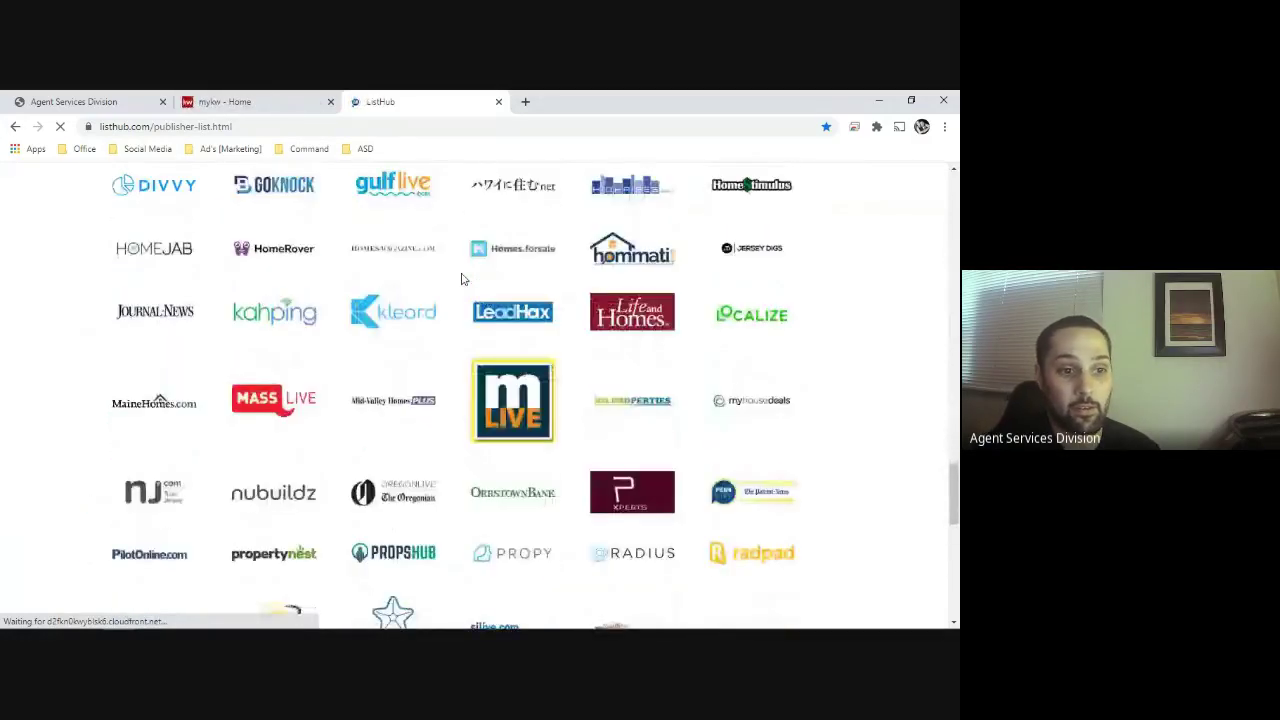
scroll(462, 279, "down", 2)
scroll(462, 279, "down", 3)
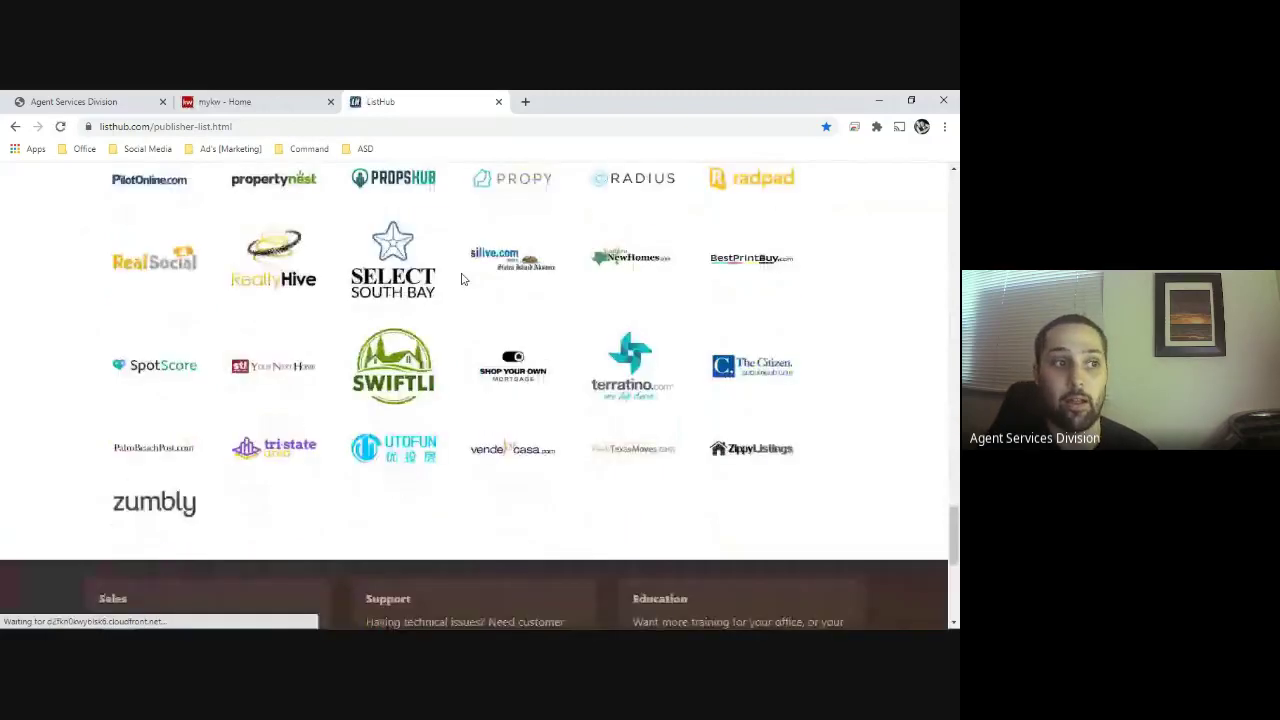
scroll(520, 280, "up", 10)
left_click(251, 104)
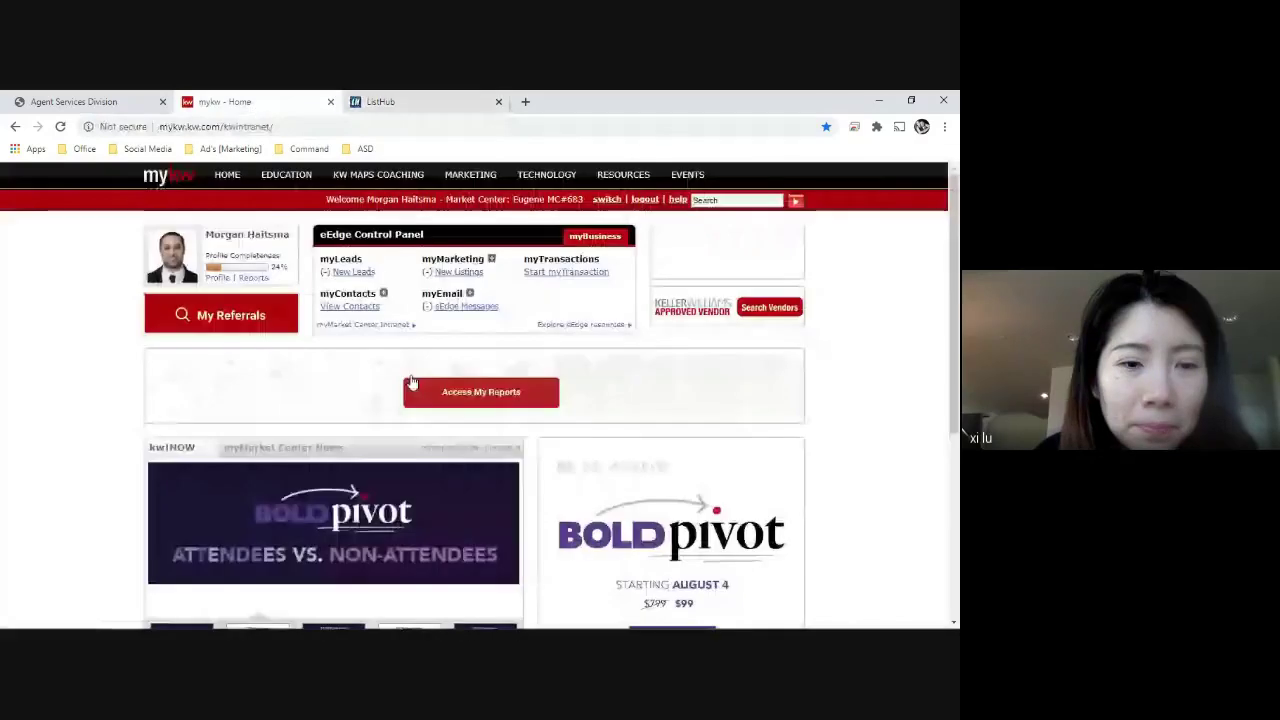
Step: Go to the Keller Cloud tech tools page and open Training's Technology Videos in a new tab
mouse_move(535, 183)
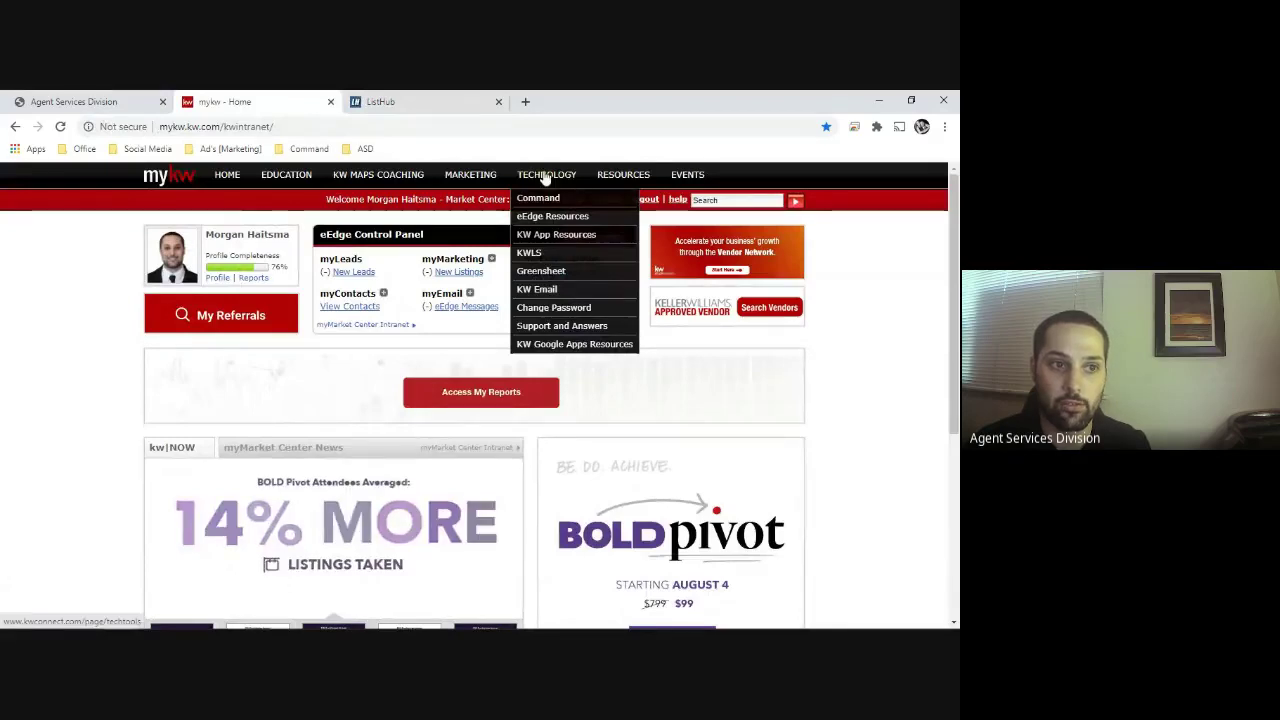
left_click(545, 182)
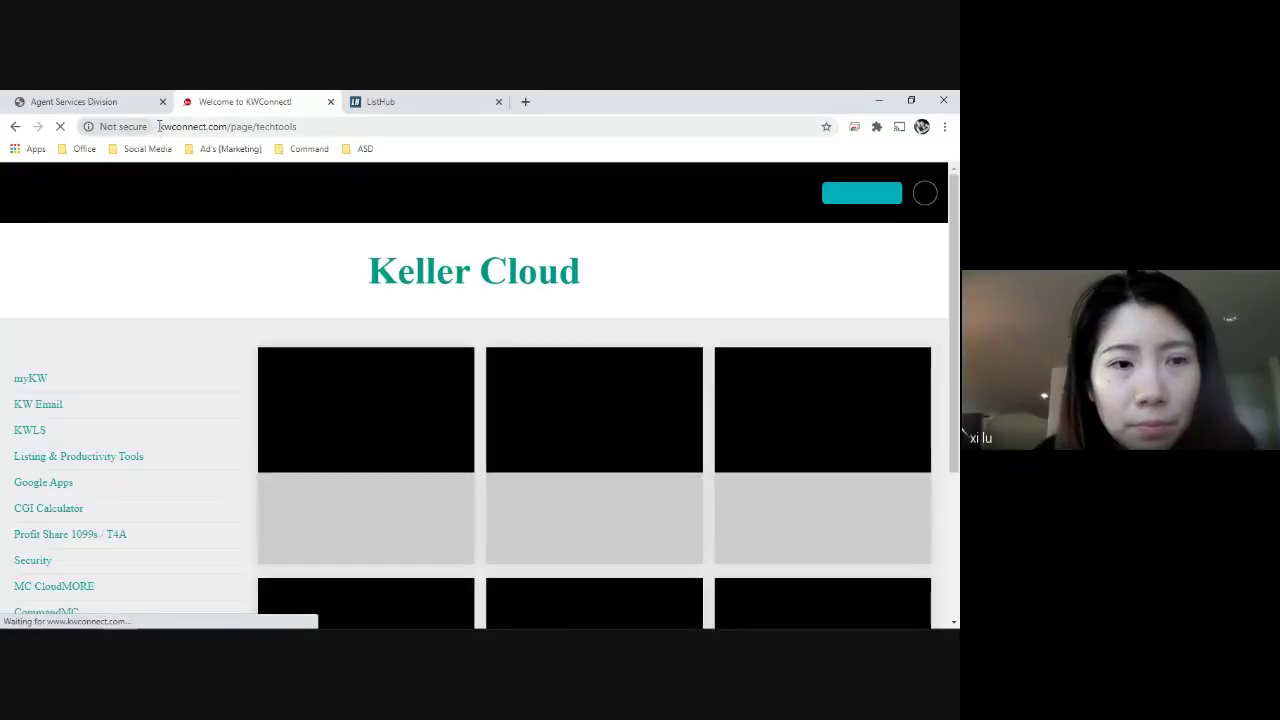
left_click_drag(158, 126, 209, 117)
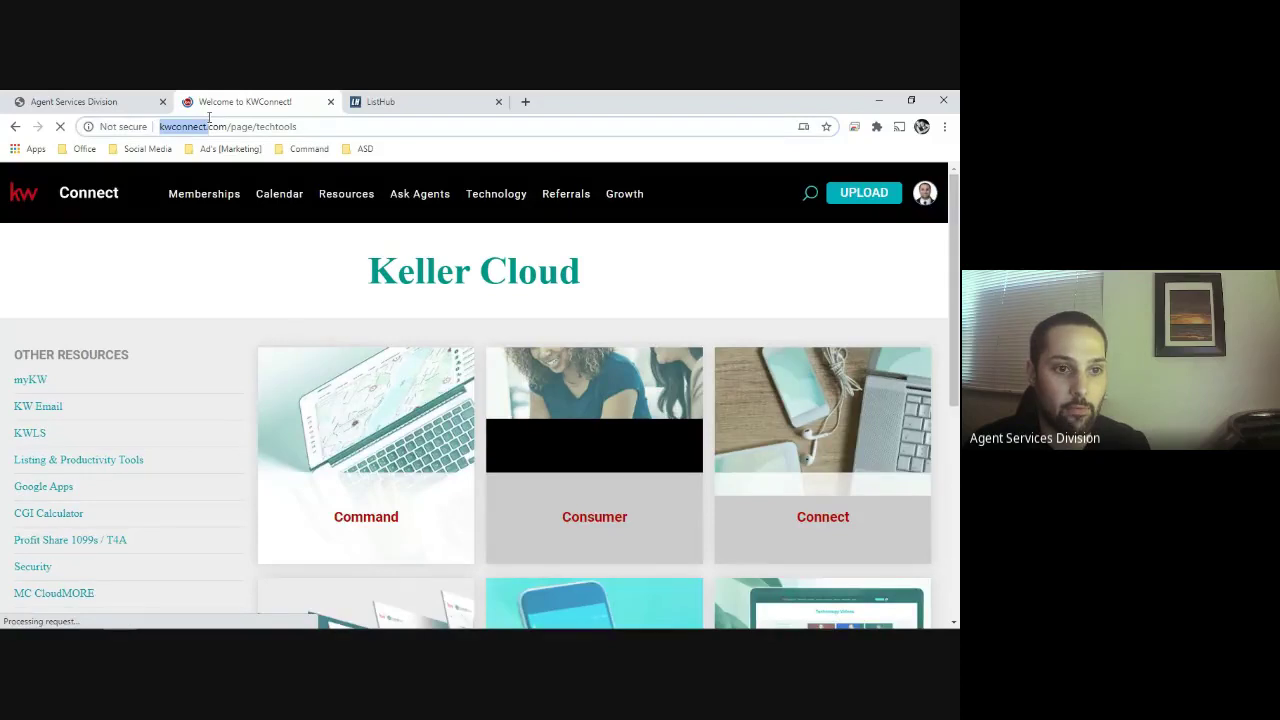
scroll(614, 286, "down", 5)
scroll(715, 437, "up", 2)
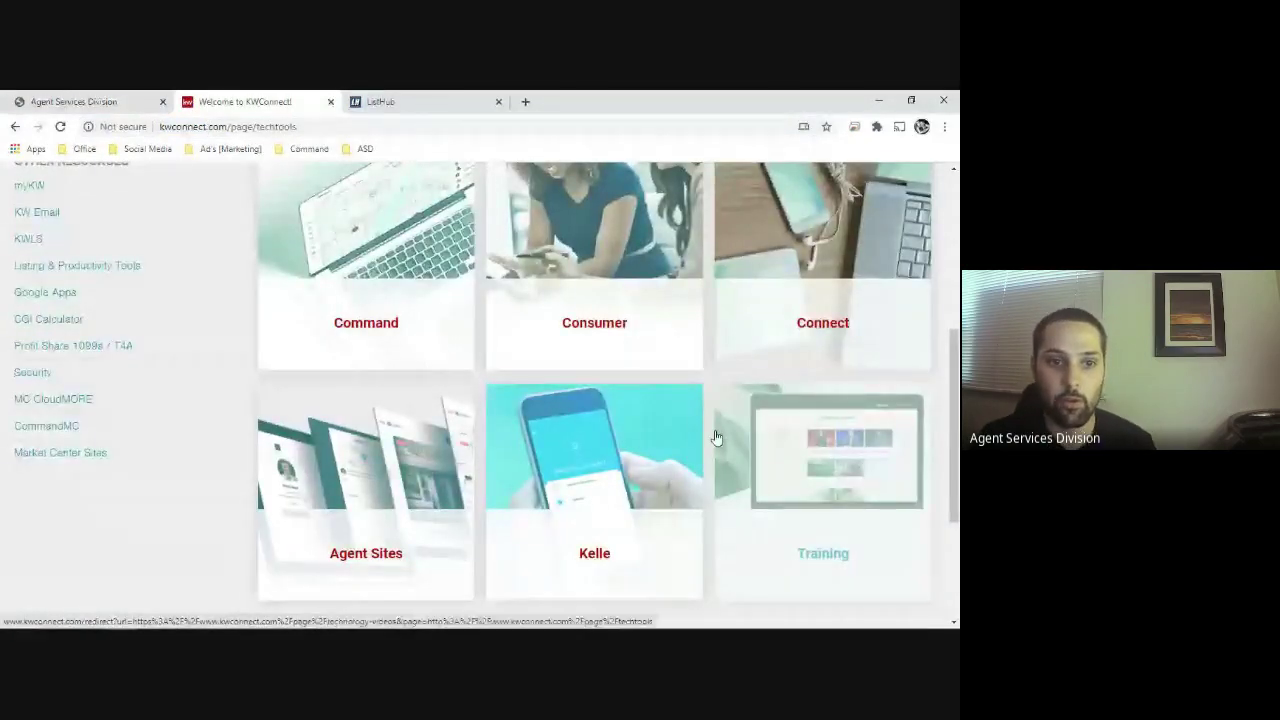
left_click(878, 488)
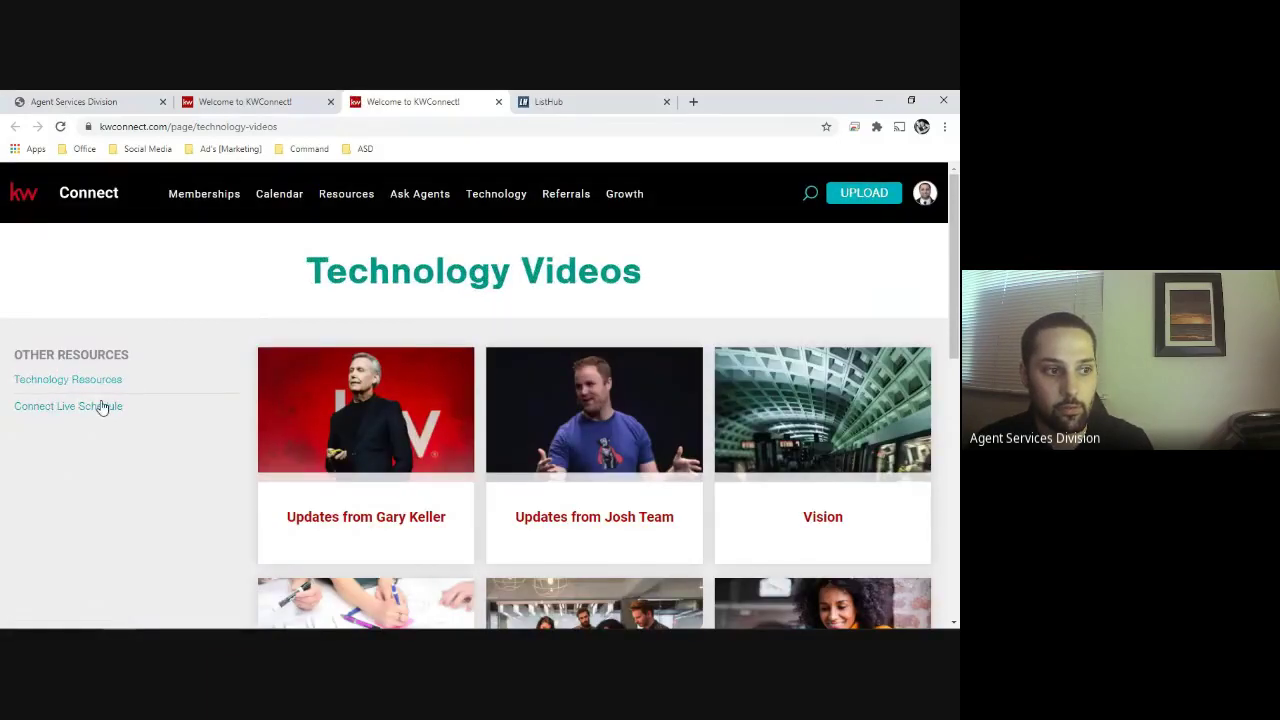
Step: Open the Connect Live Schedule and view the 7/8 Turn Relationships into Referrals event details
left_click(100, 408)
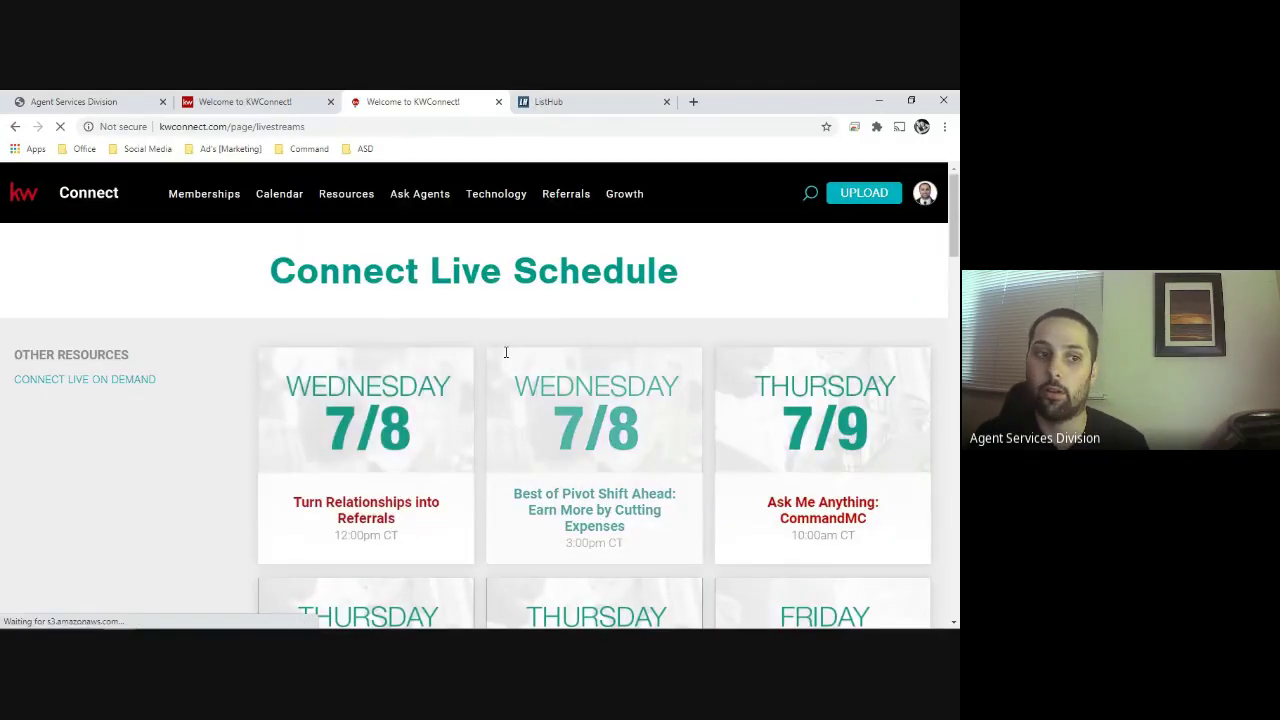
scroll(494, 400, "down", 2)
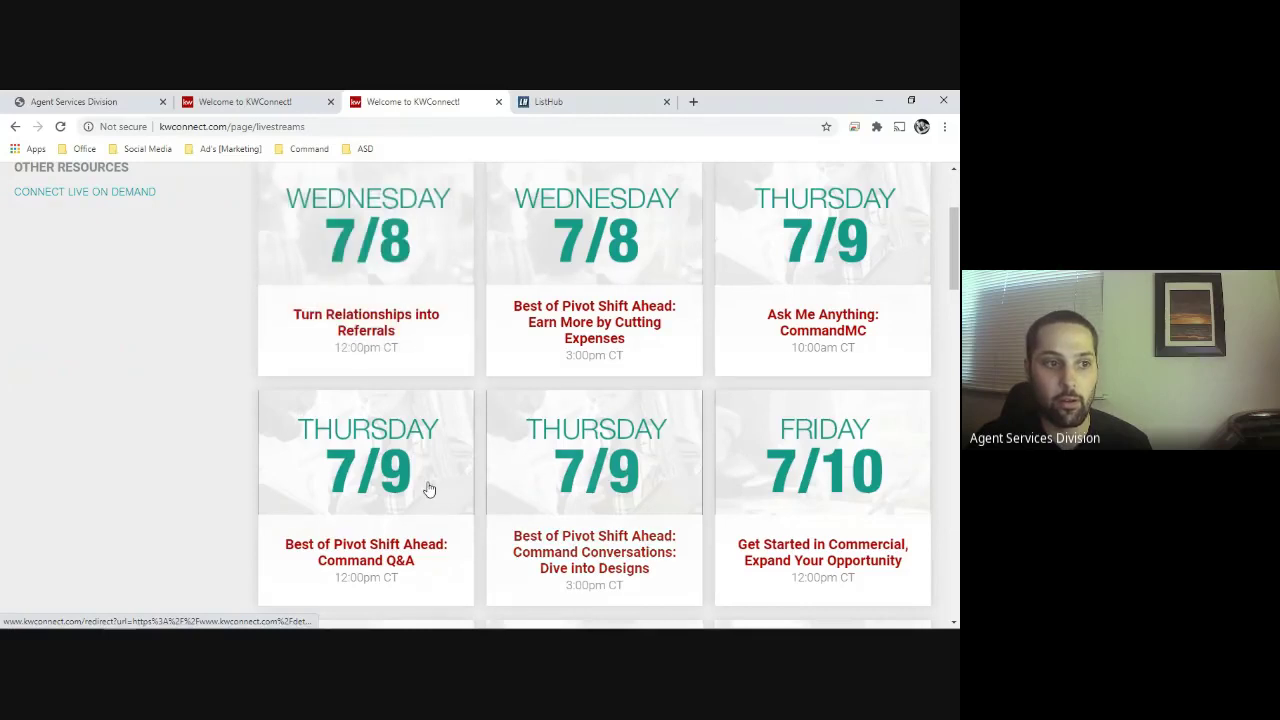
left_click(348, 252)
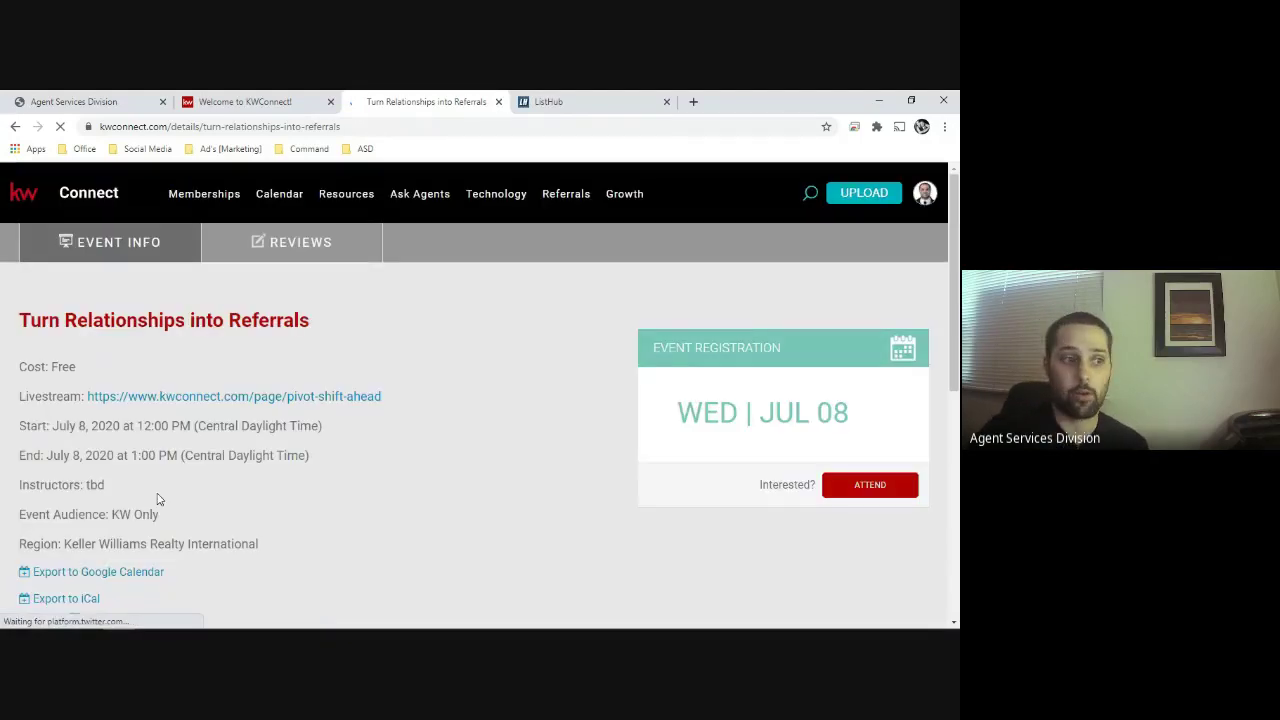
scroll(120, 415, "down", 2)
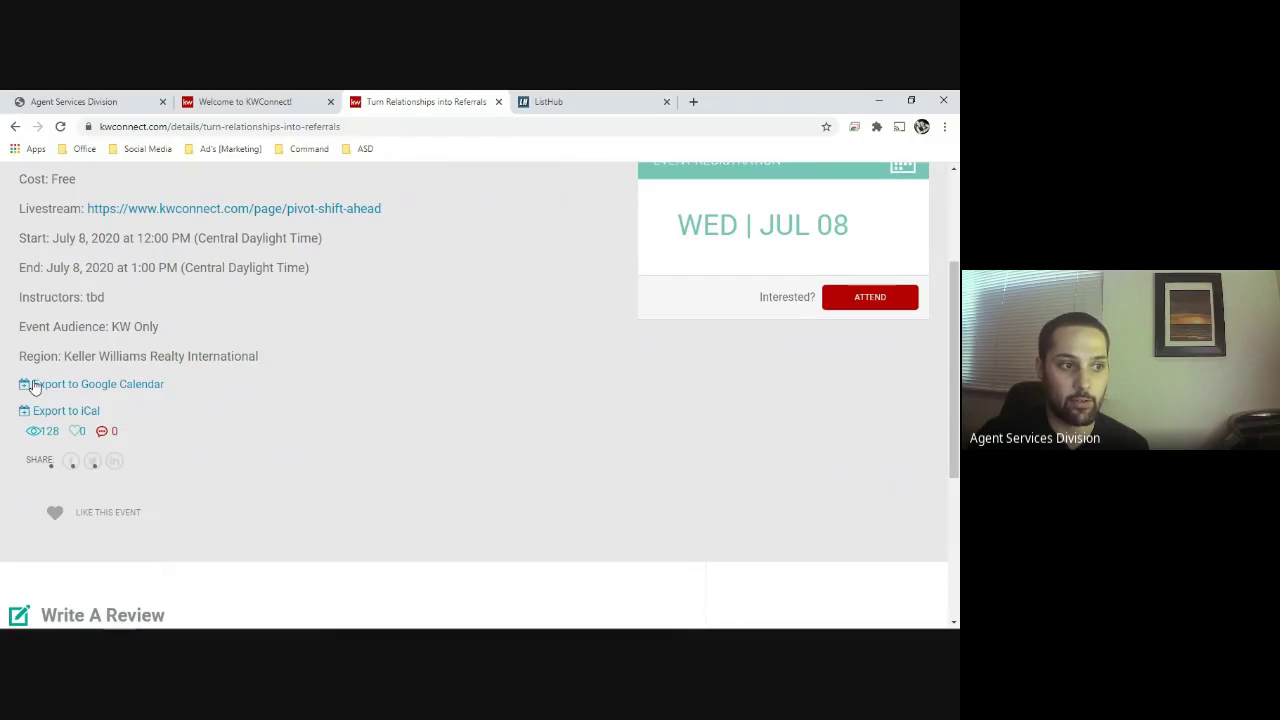
left_click(190, 370)
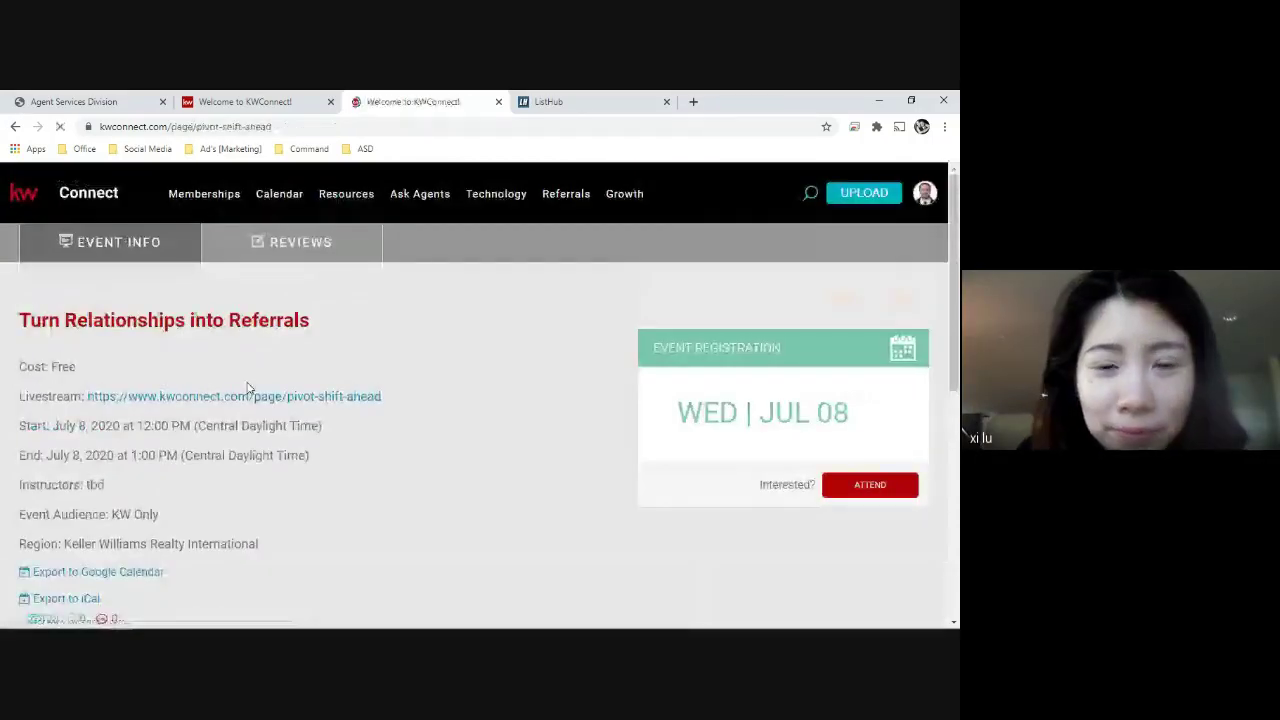
Step: Play the Pivot: Shift Ahead livestream video, then close its tab and return to Keller Cloud
left_click(251, 396)
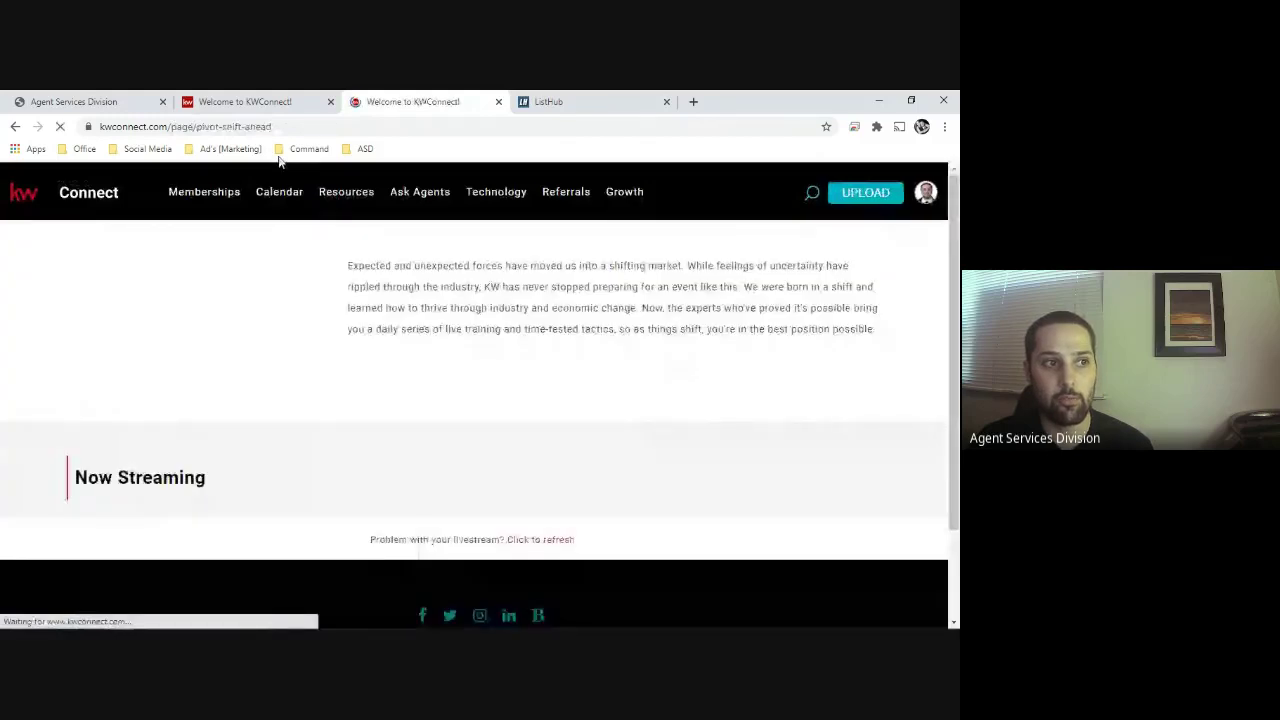
left_click_drag(272, 126, 197, 127)
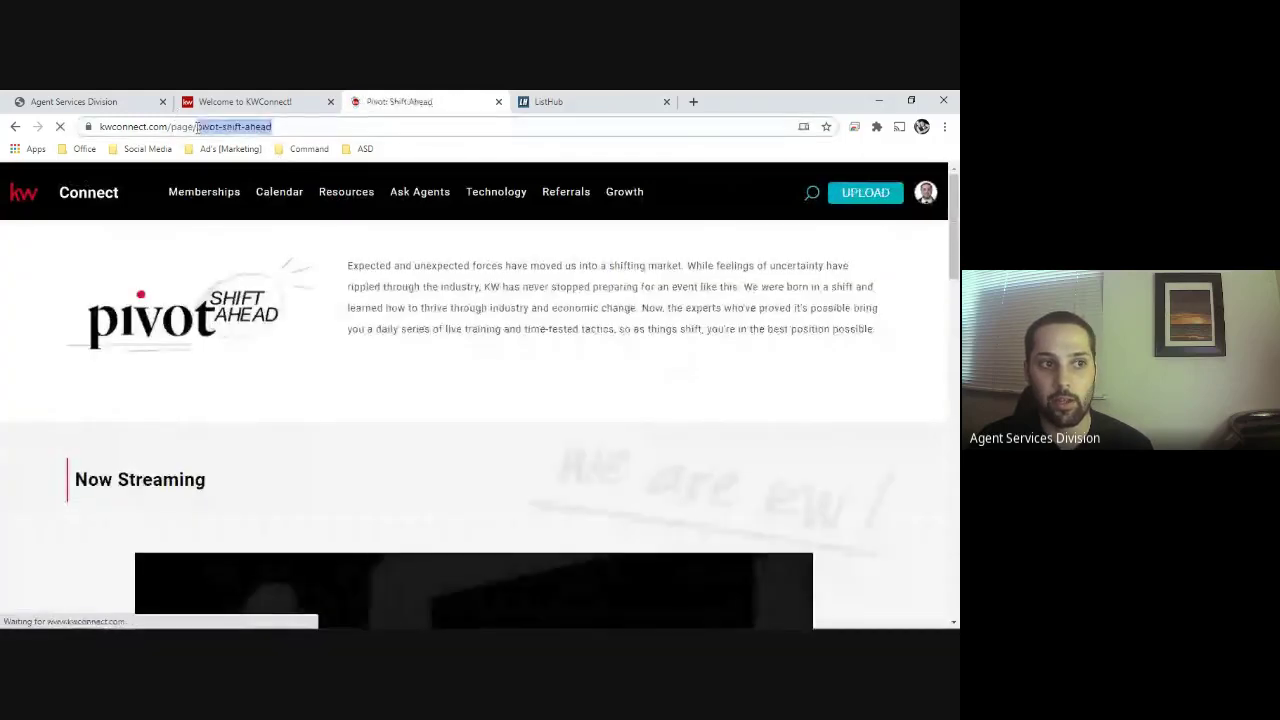
scroll(510, 446, "down", 4)
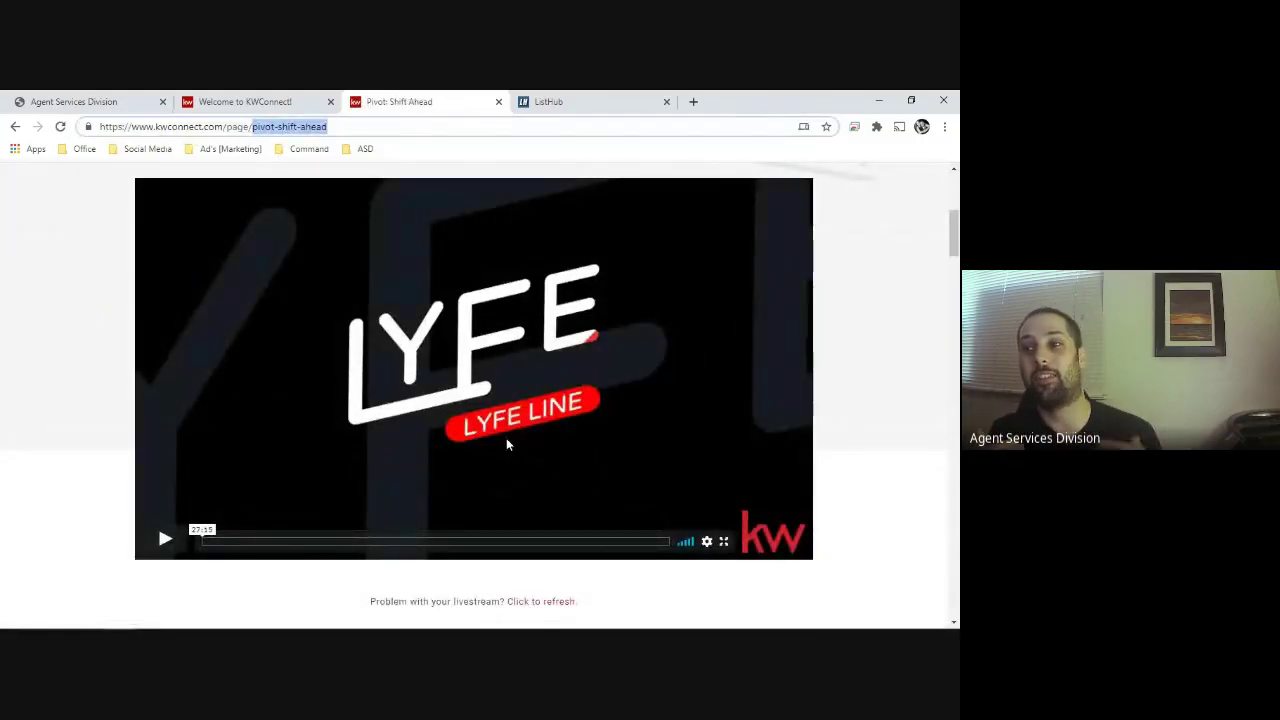
left_click(165, 538)
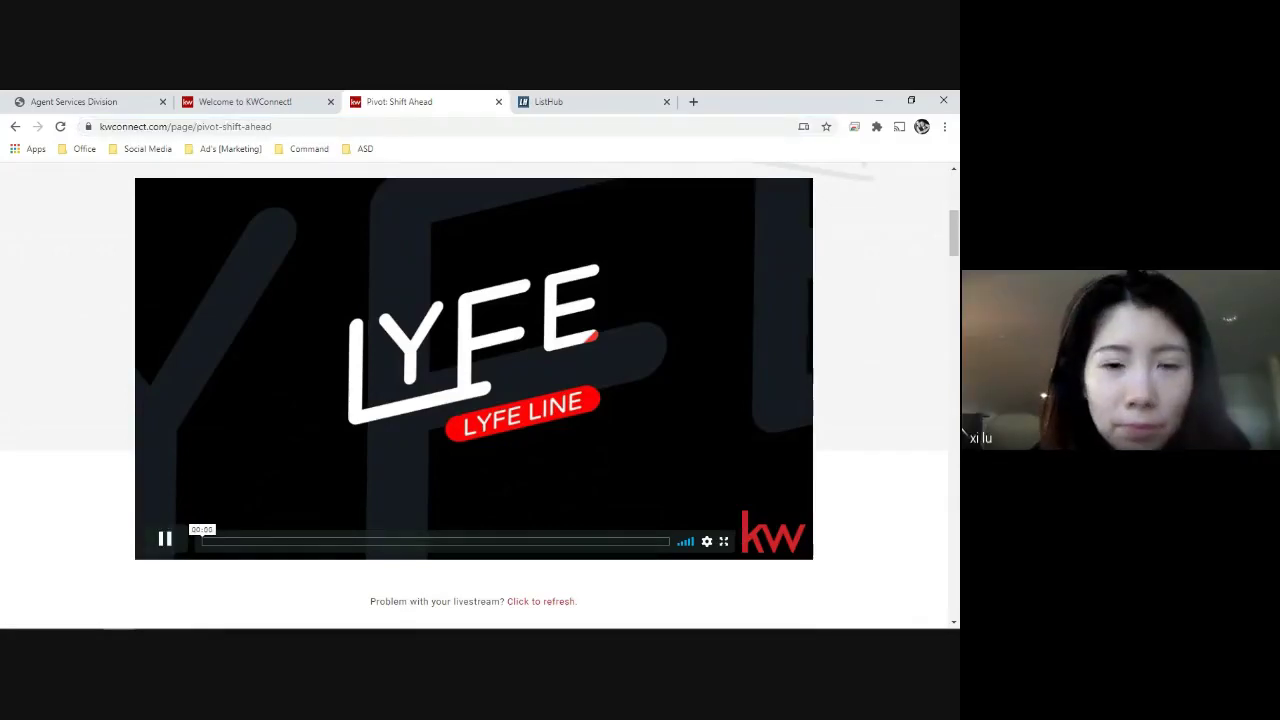
left_click(245, 101)
middle_click(461, 109)
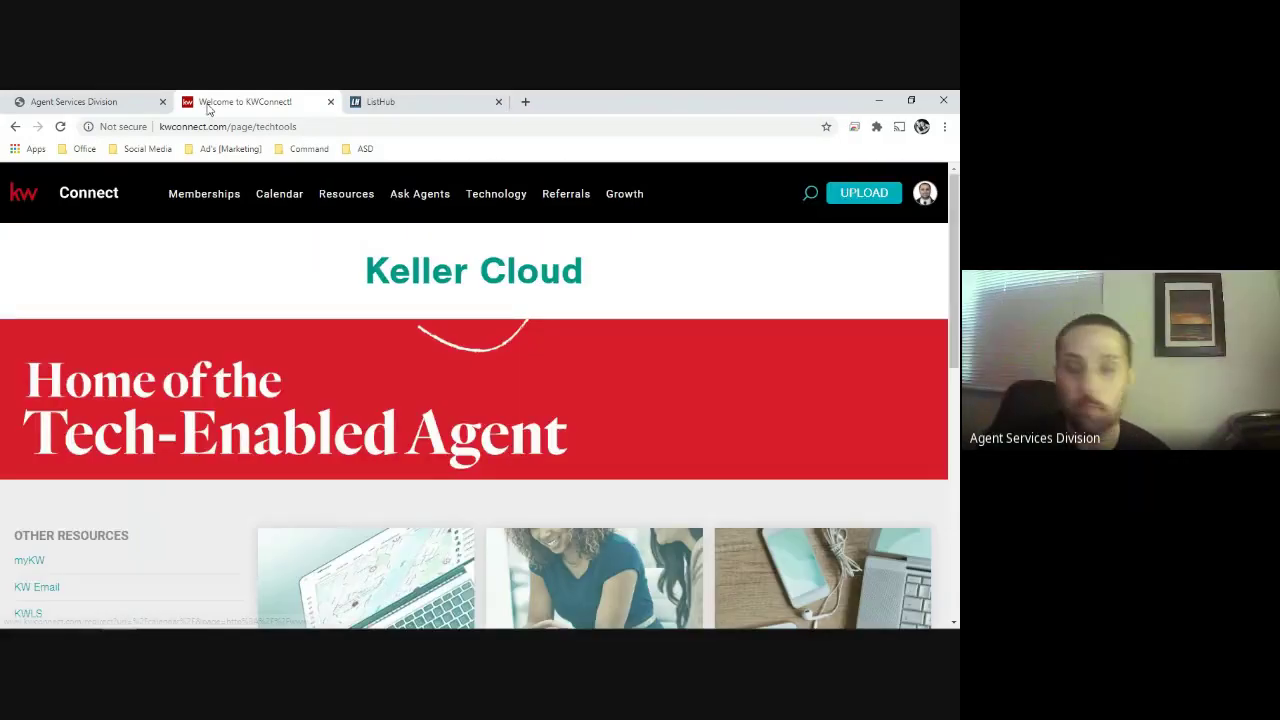
Step: Glance at the Command bookmarks, then switch to the Agent Services Division tab at kwtechhelp.com
left_click(420, 126)
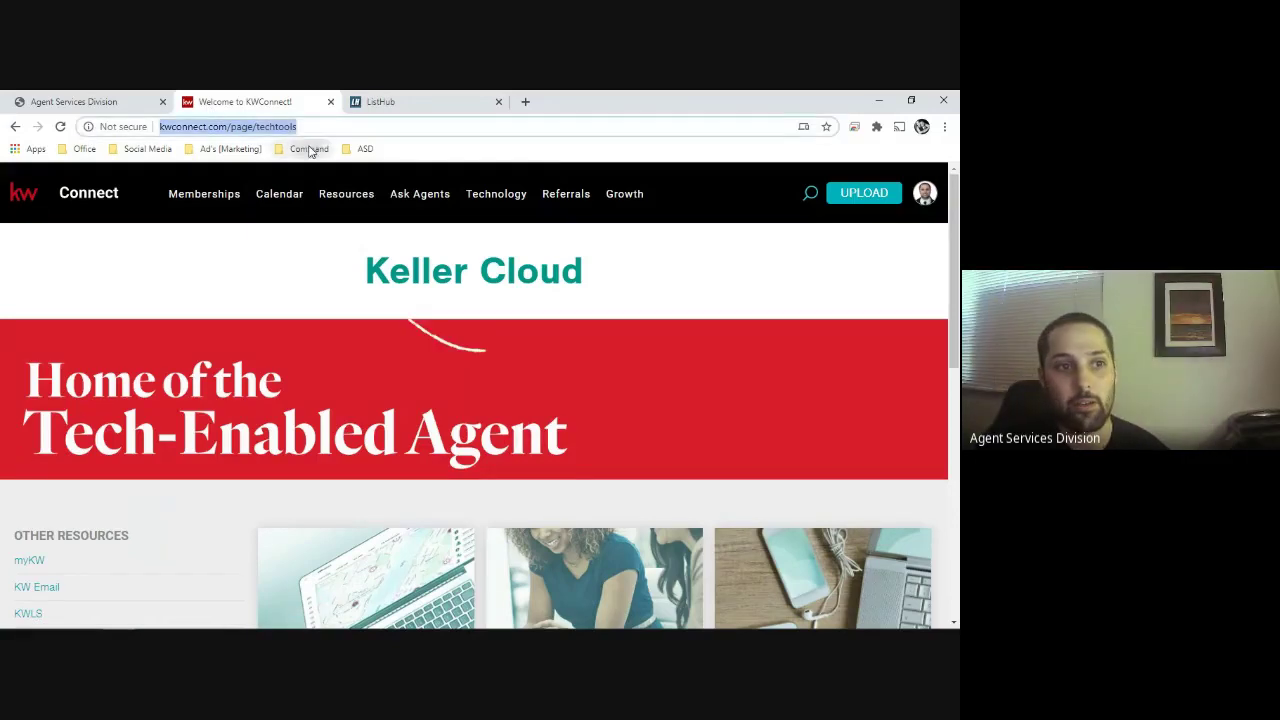
left_click(309, 148)
left_click(600, 115)
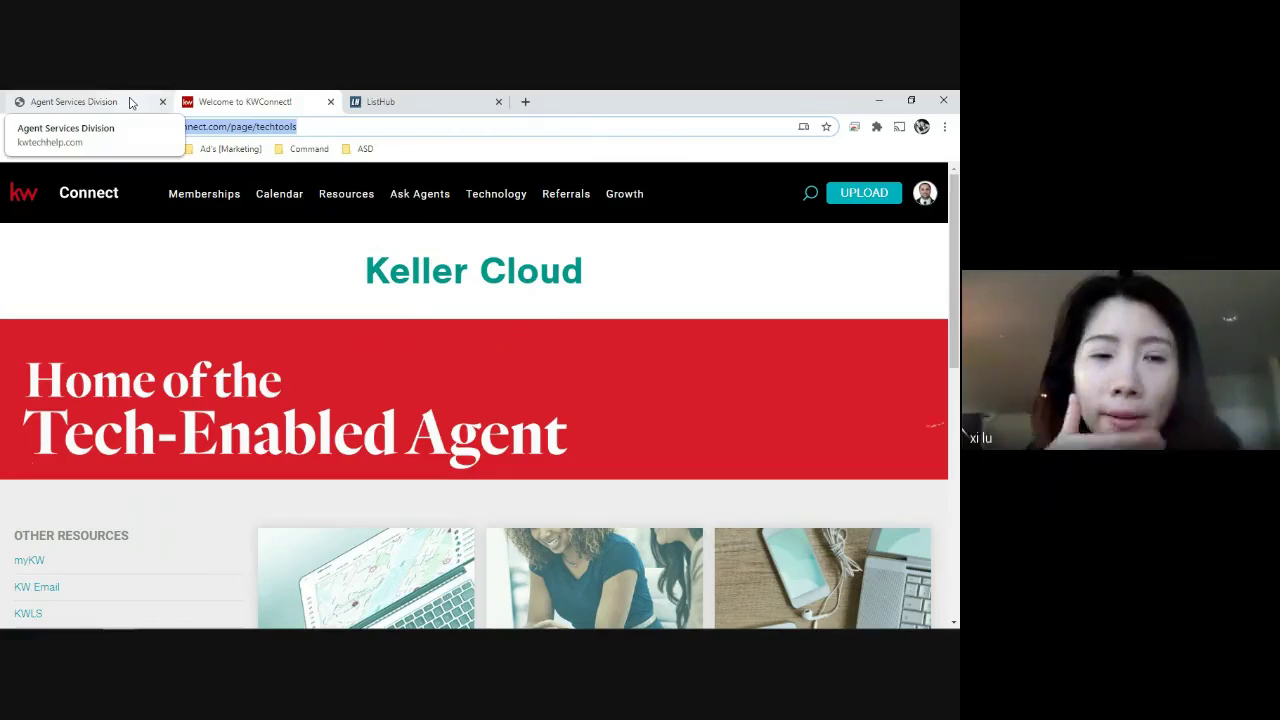
left_click(140, 106)
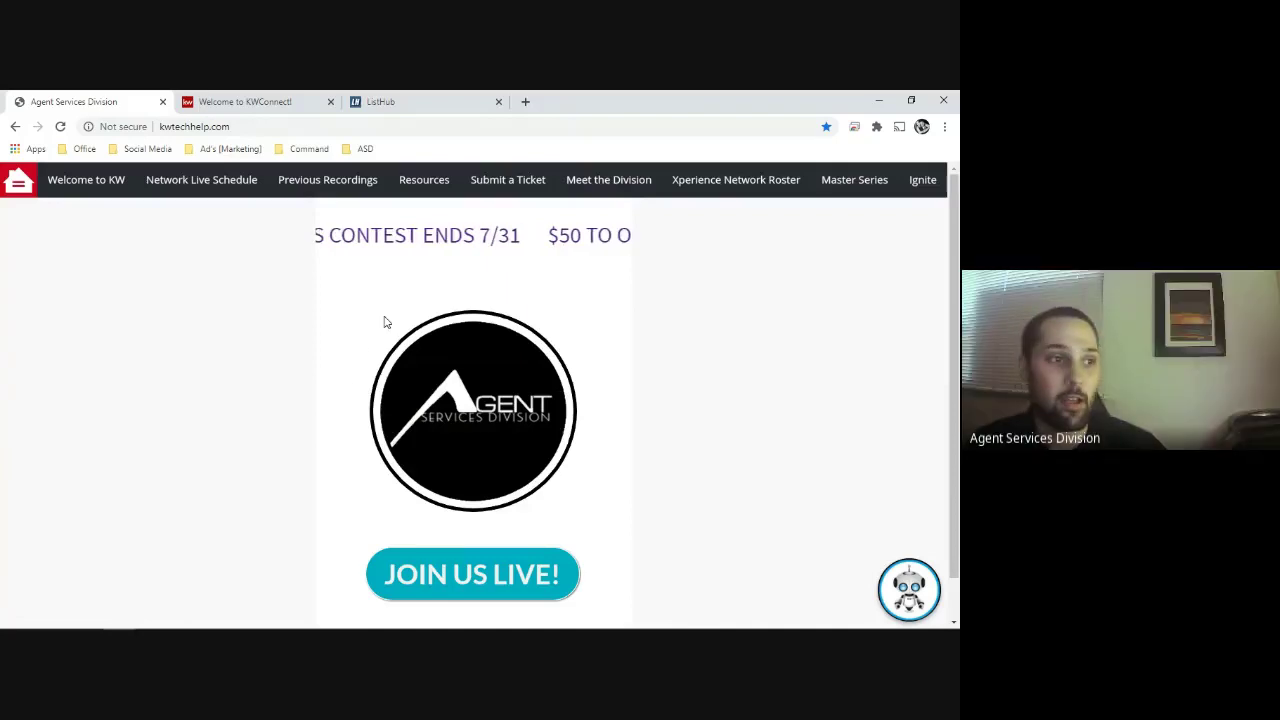
Step: Copy the kwtechhelp.com address from the address bar
left_click(237, 127)
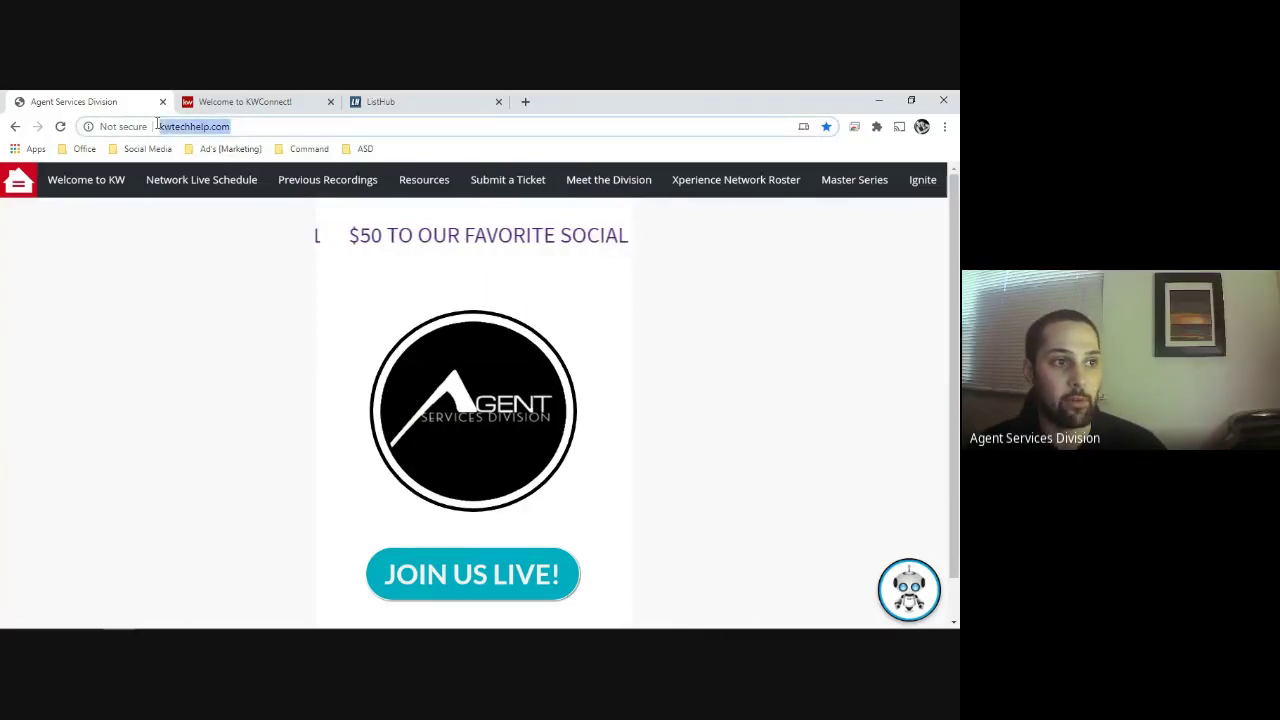
right_click(166, 127)
left_click(198, 222)
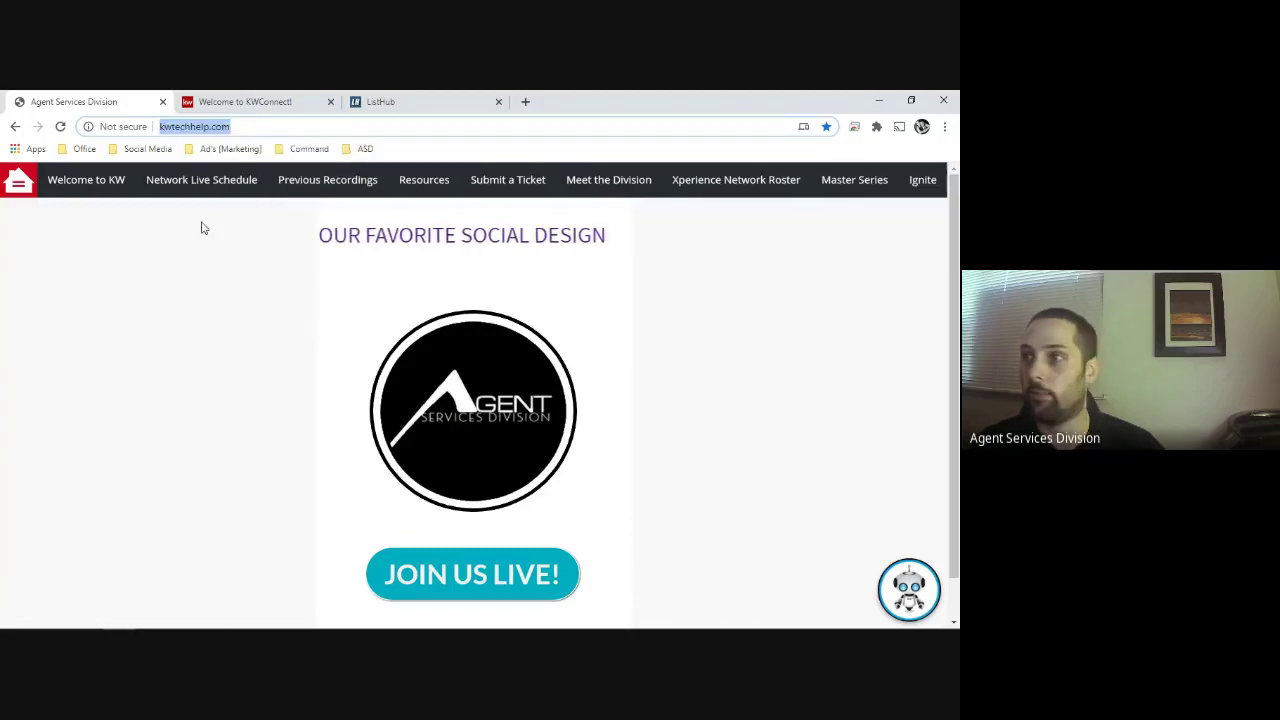
key("alt+Tab")
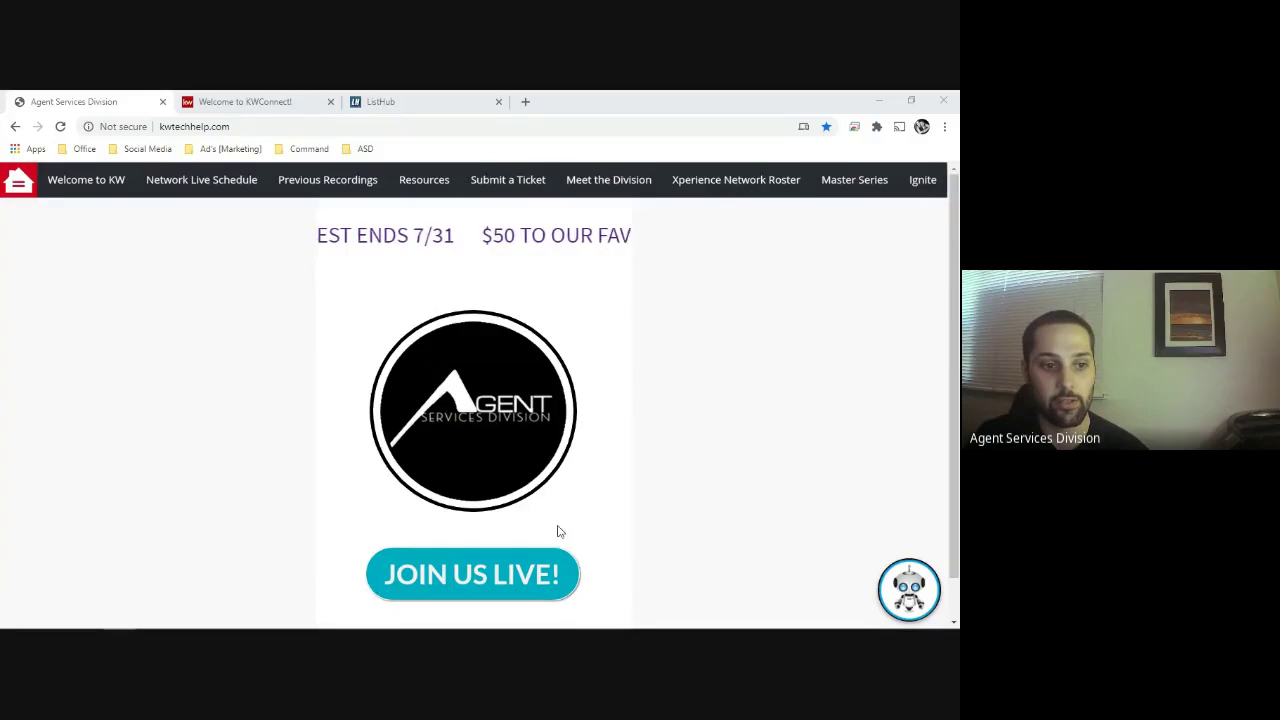
Step: Open the Join Us Live Google Meet page, then close it and return to the site
scroll(428, 548, "down", 1)
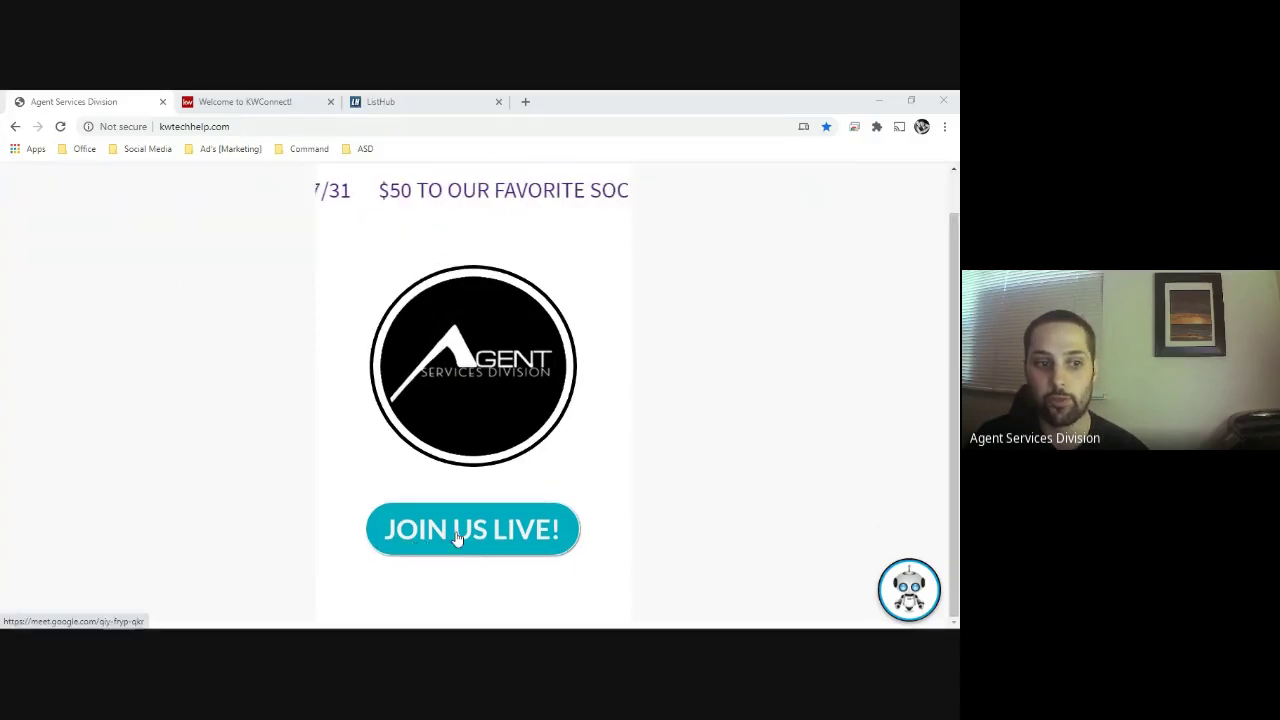
left_click(457, 538)
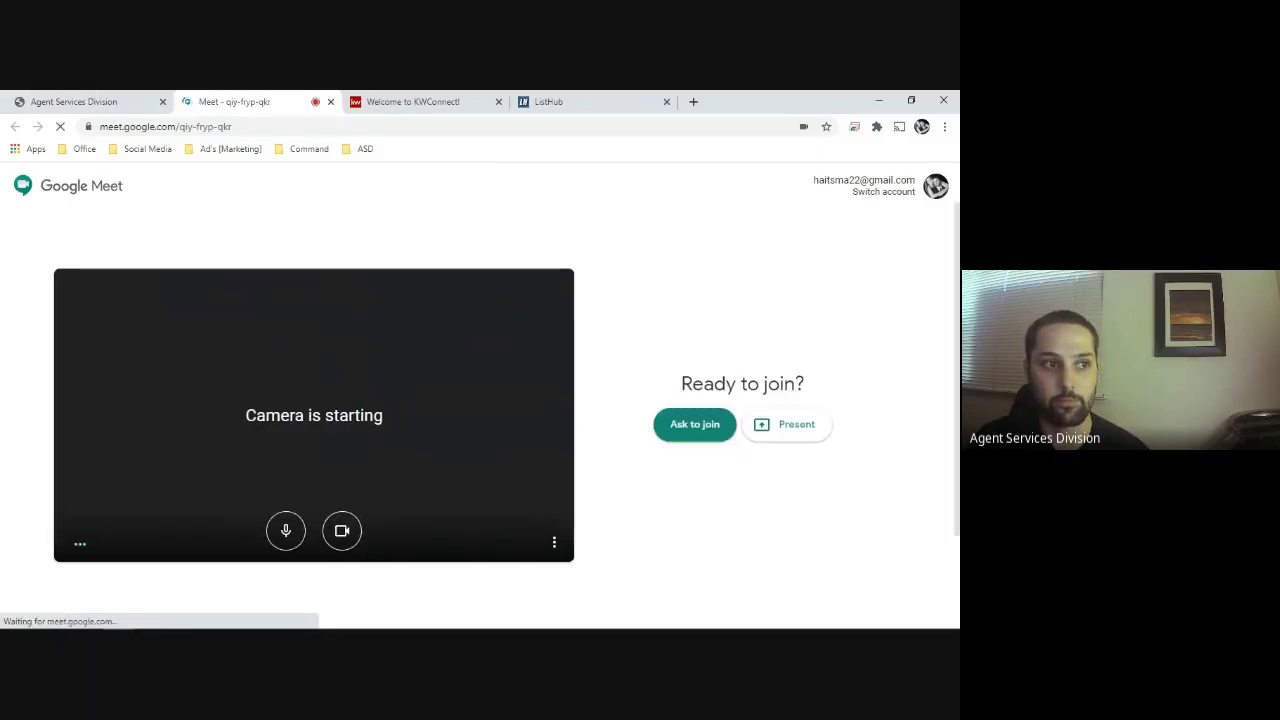
left_click(331, 102)
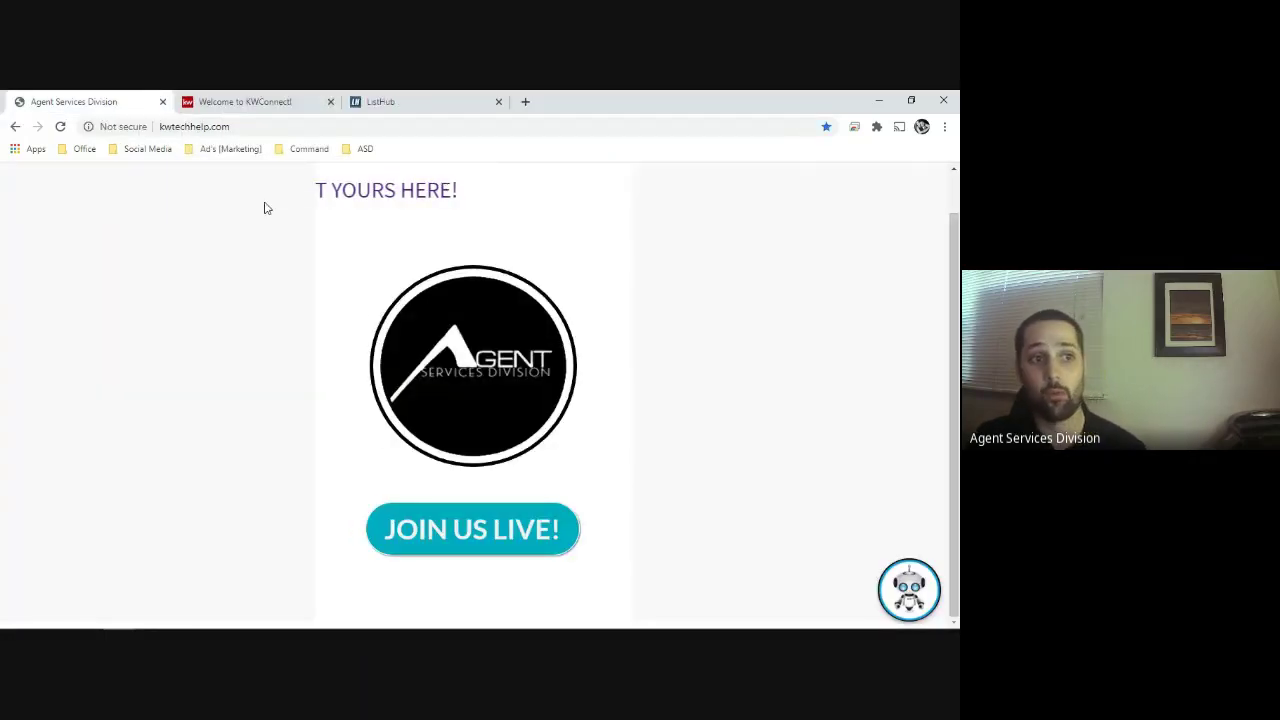
scroll(265, 208, "up", 1)
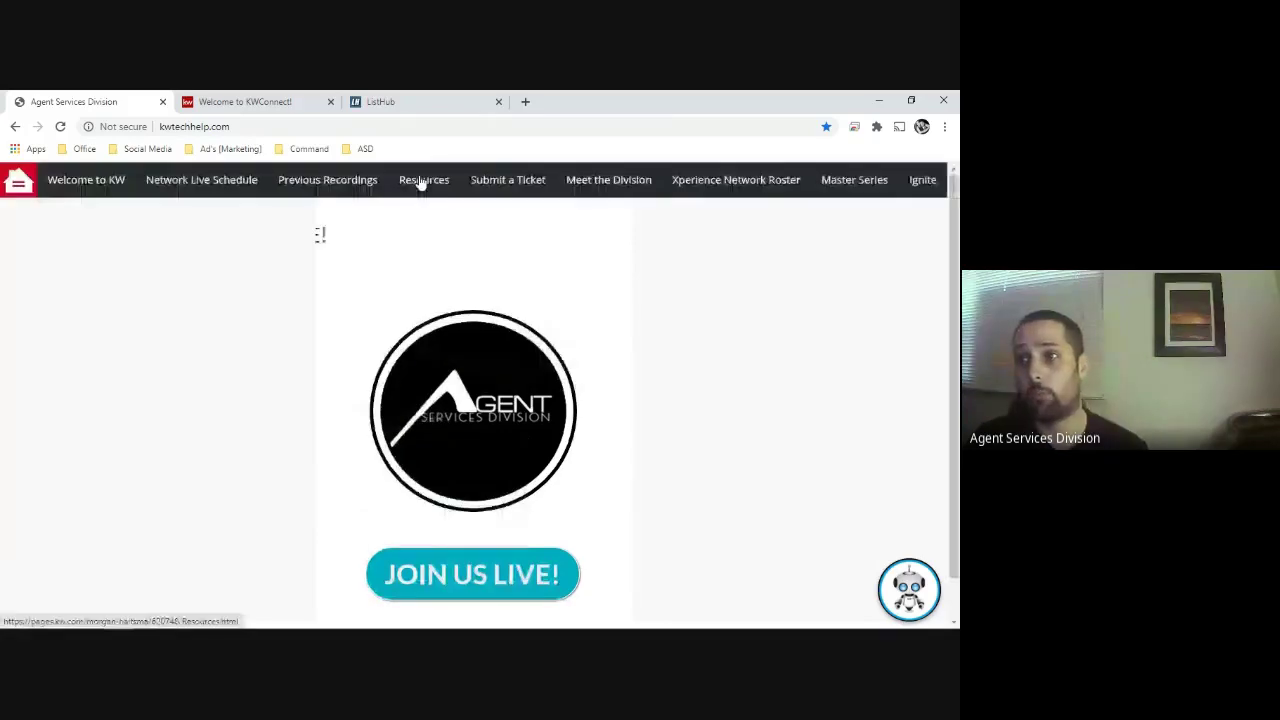
left_click(420, 180)
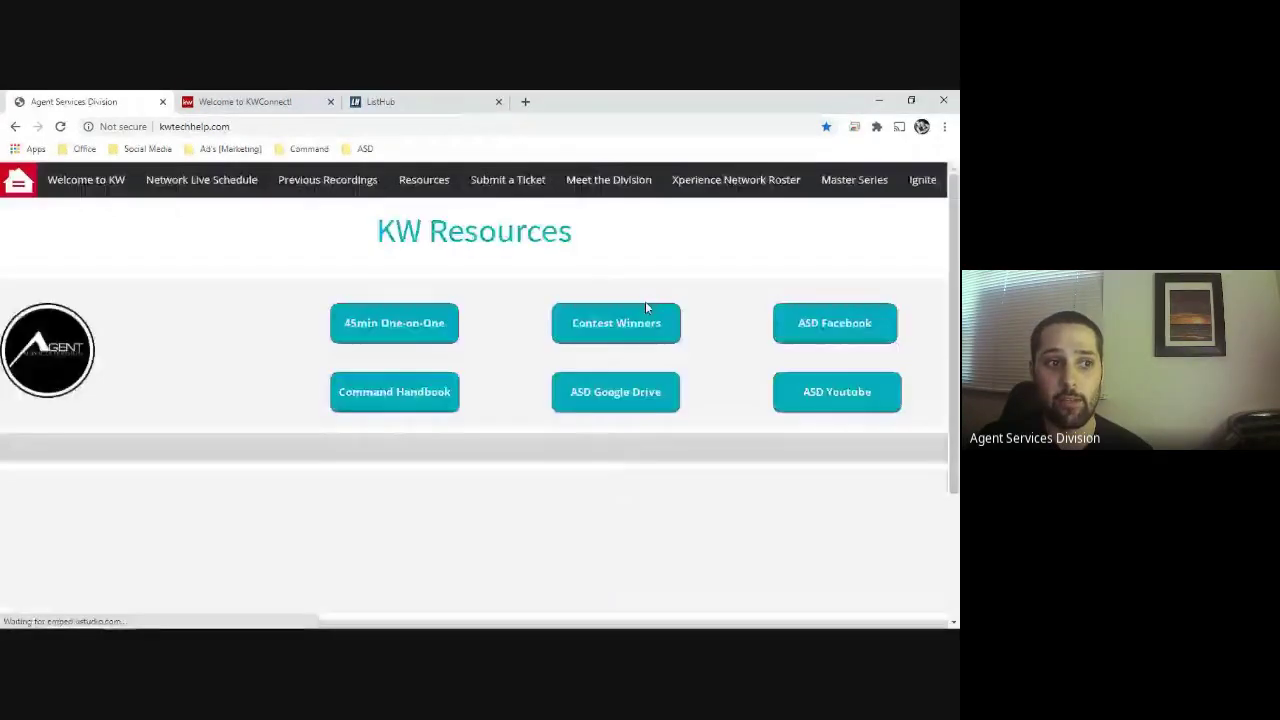
left_click(250, 102)
scroll(526, 374, "down", 10)
scroll(526, 374, "up", 5)
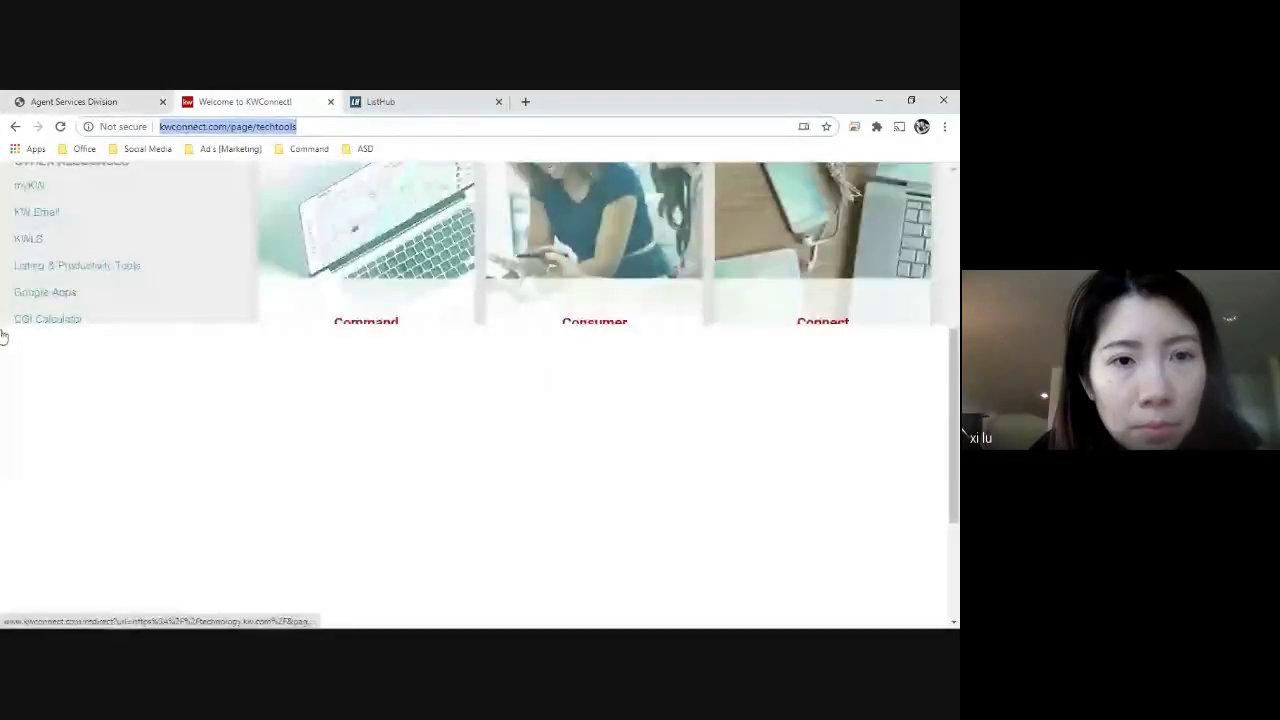
scroll(3, 337, "up", 5)
left_click(62, 102)
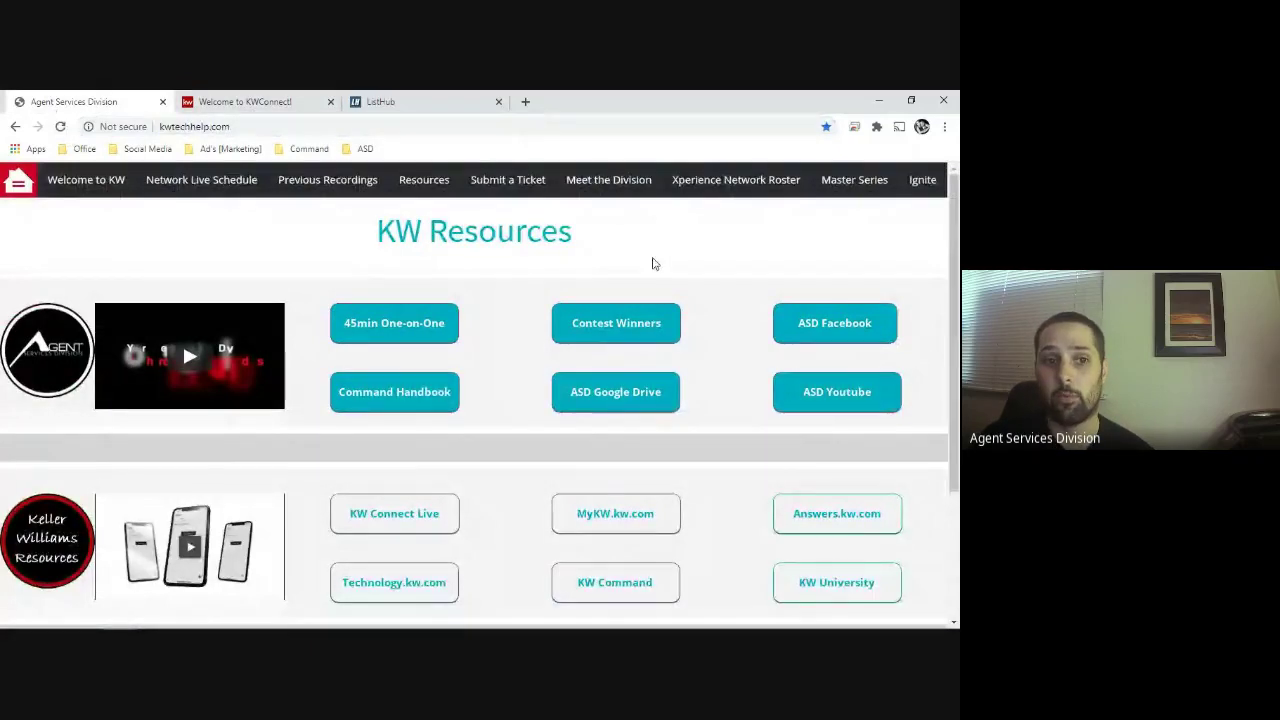
scroll(652, 262, "down", 1)
scroll(652, 262, "down", 1)
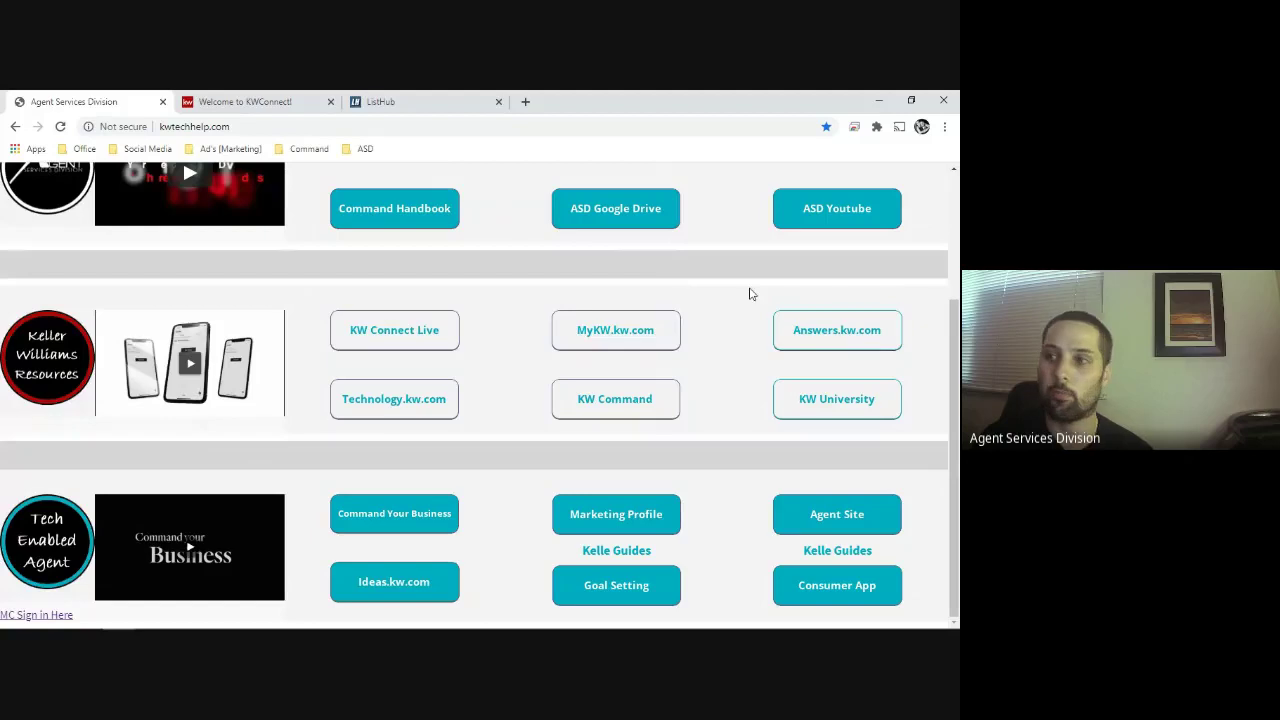
left_click(385, 340)
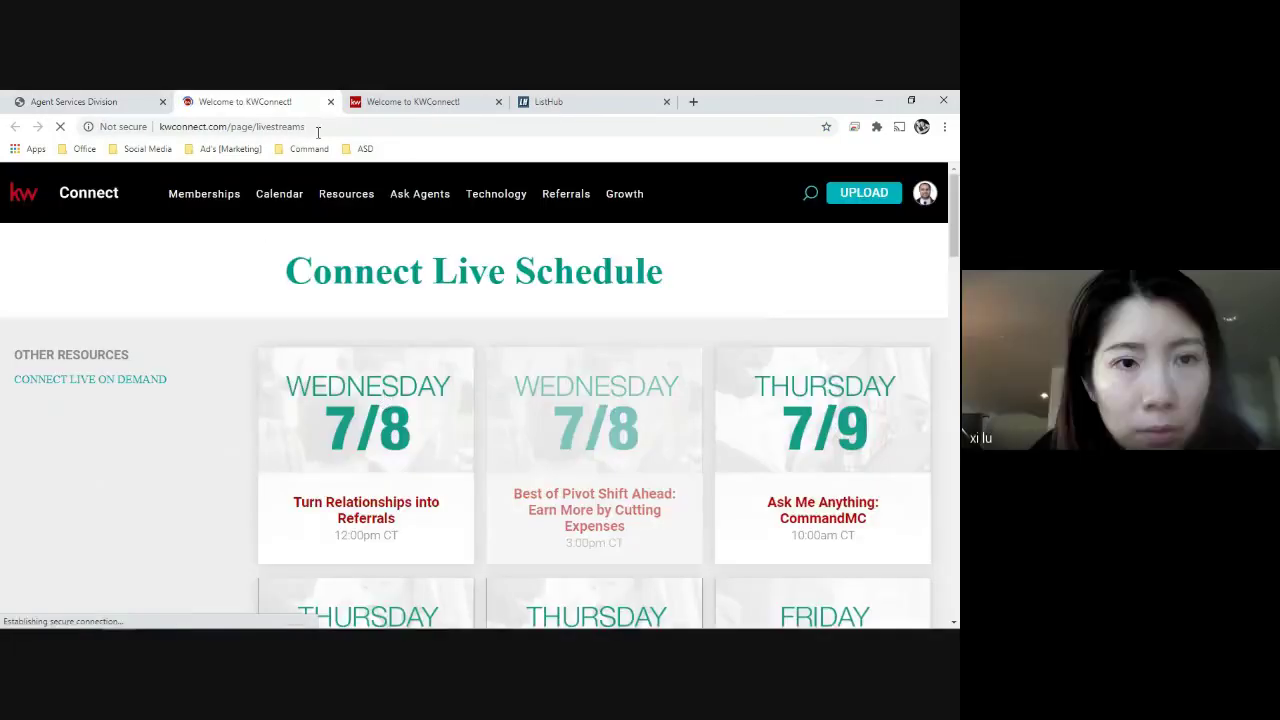
left_click(330, 103)
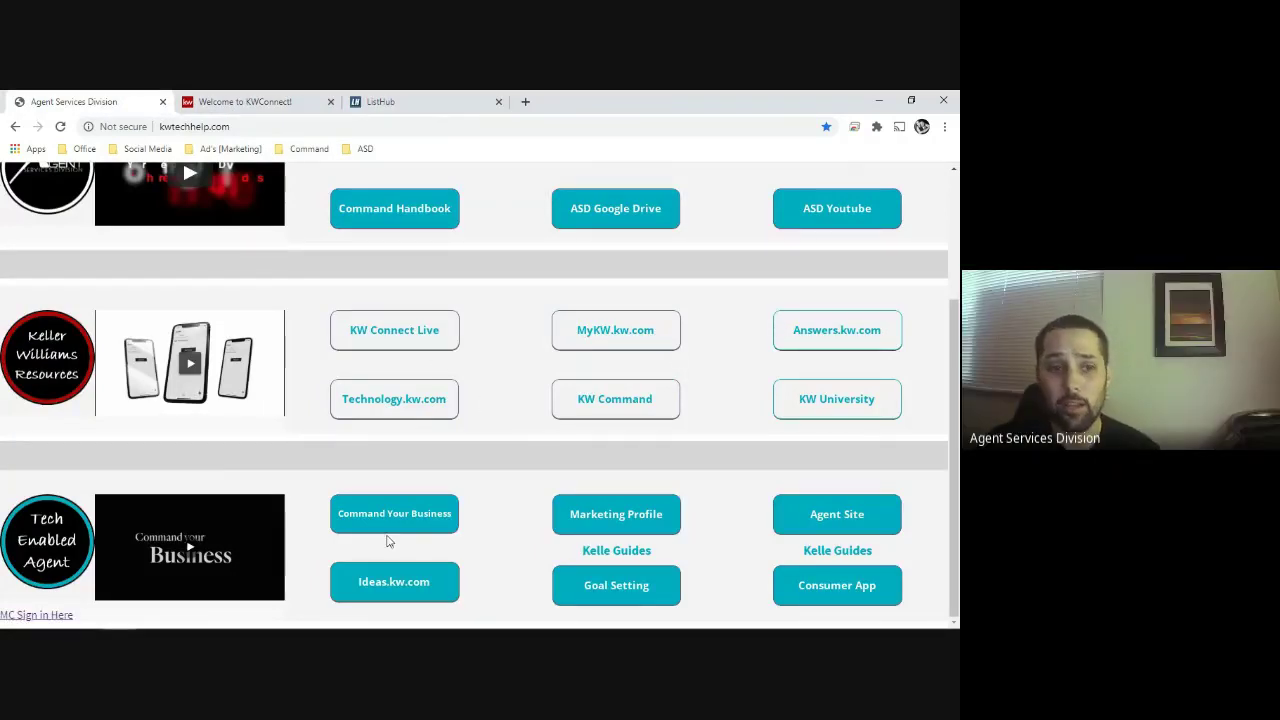
scroll(513, 549, "up", 1)
scroll(594, 503, "down", 1)
scroll(597, 503, "up", 2)
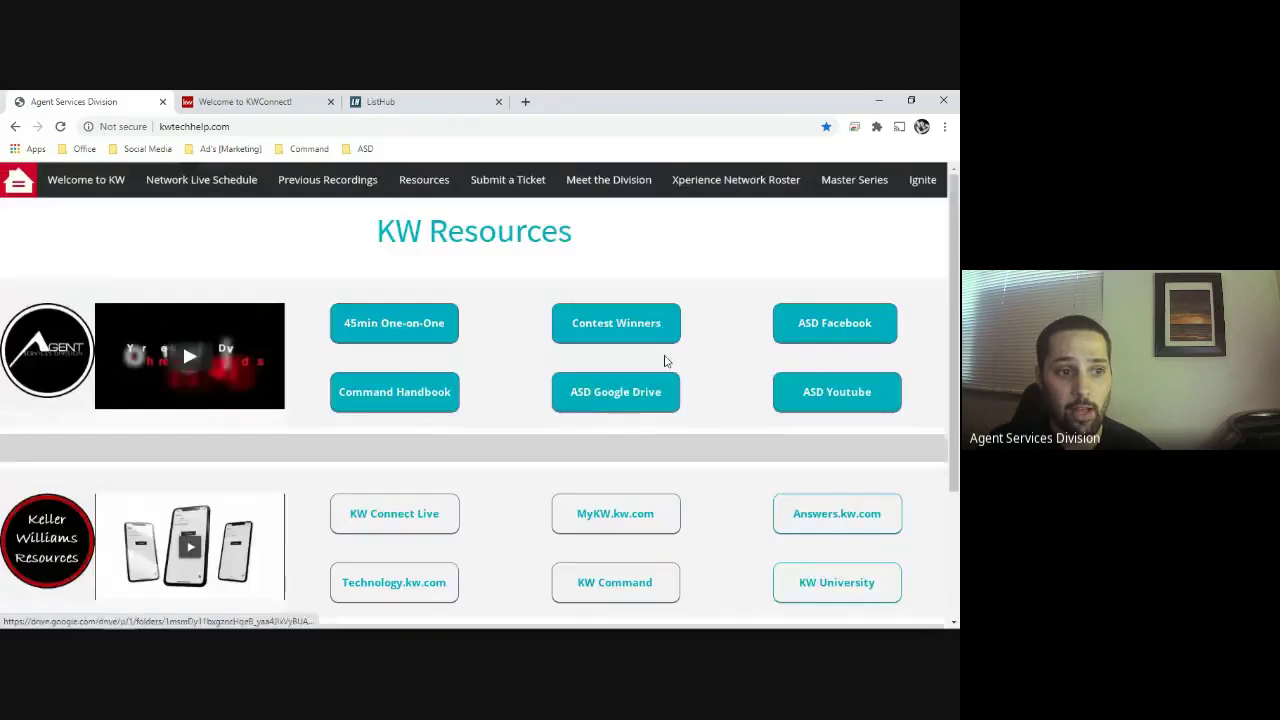
left_click(407, 401)
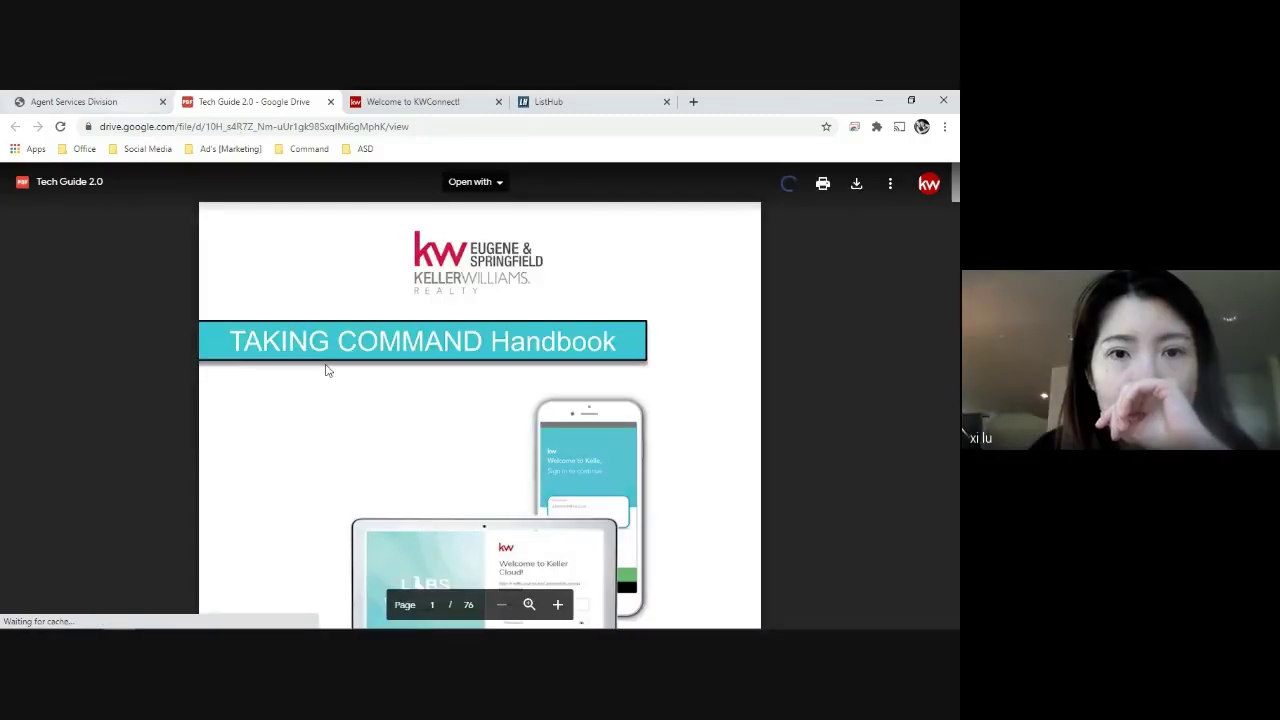
scroll(446, 354, "down", 10)
scroll(154, 206, "up", 5)
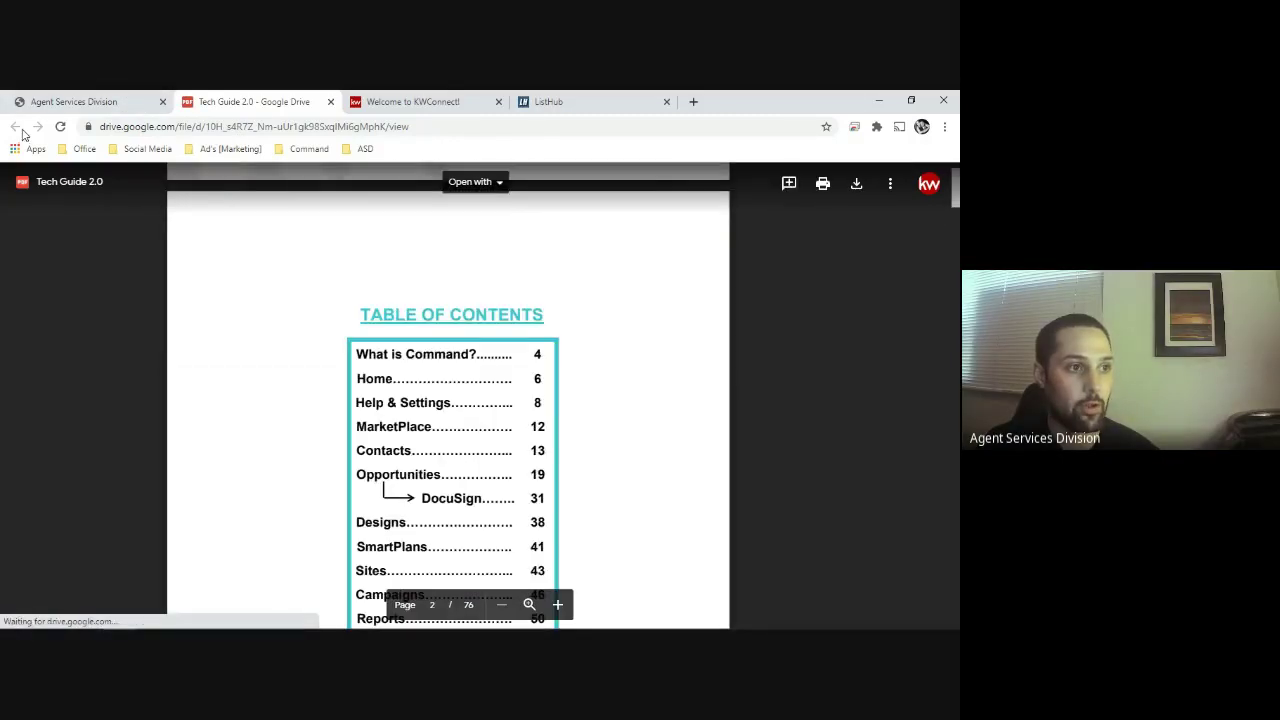
left_click(330, 102)
key("ctrl+l")
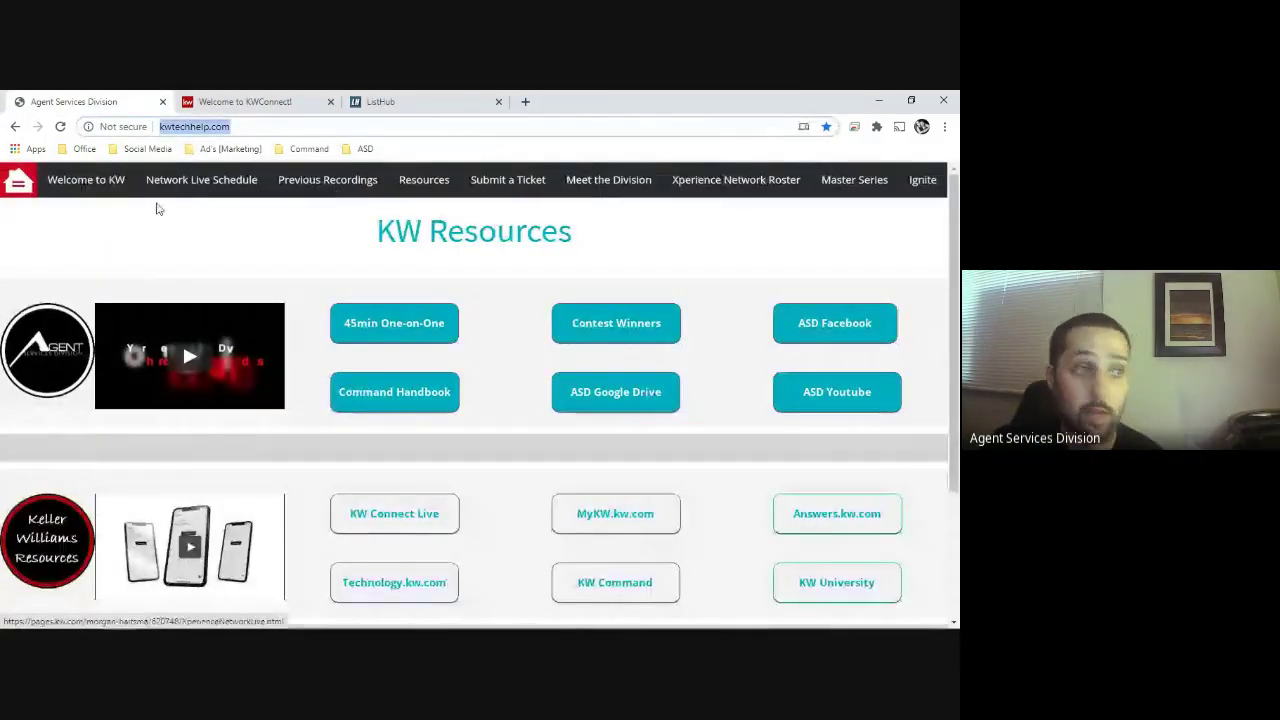
Step: Open the Network Live Schedule, scroll the Agenda list, and switch the calendar to Month view
left_click(181, 182)
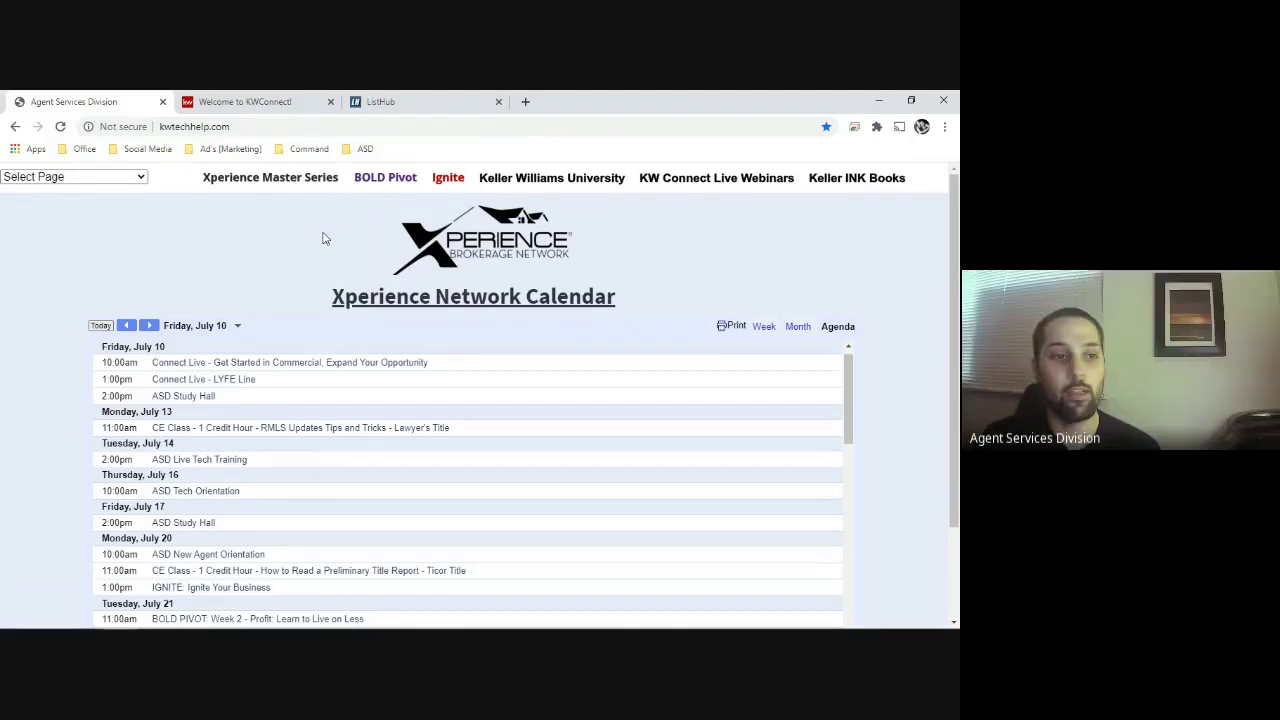
scroll(863, 289, "down", 2)
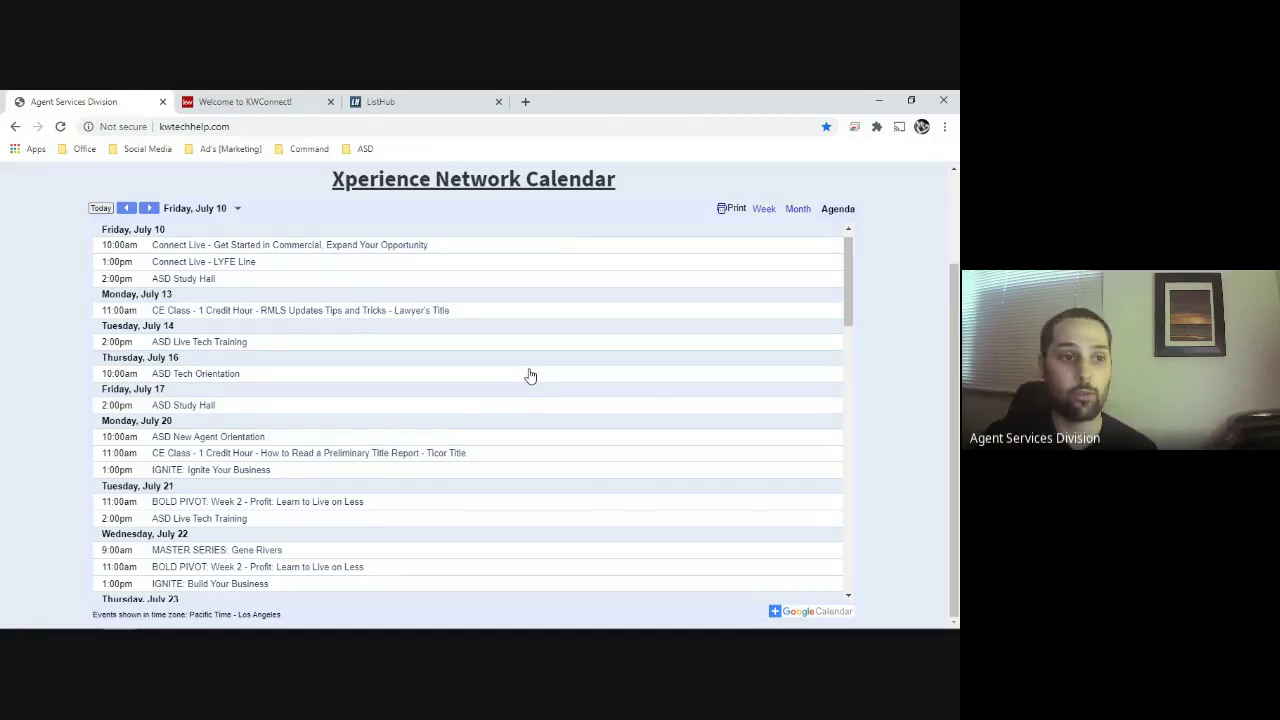
scroll(349, 329, "down", 3)
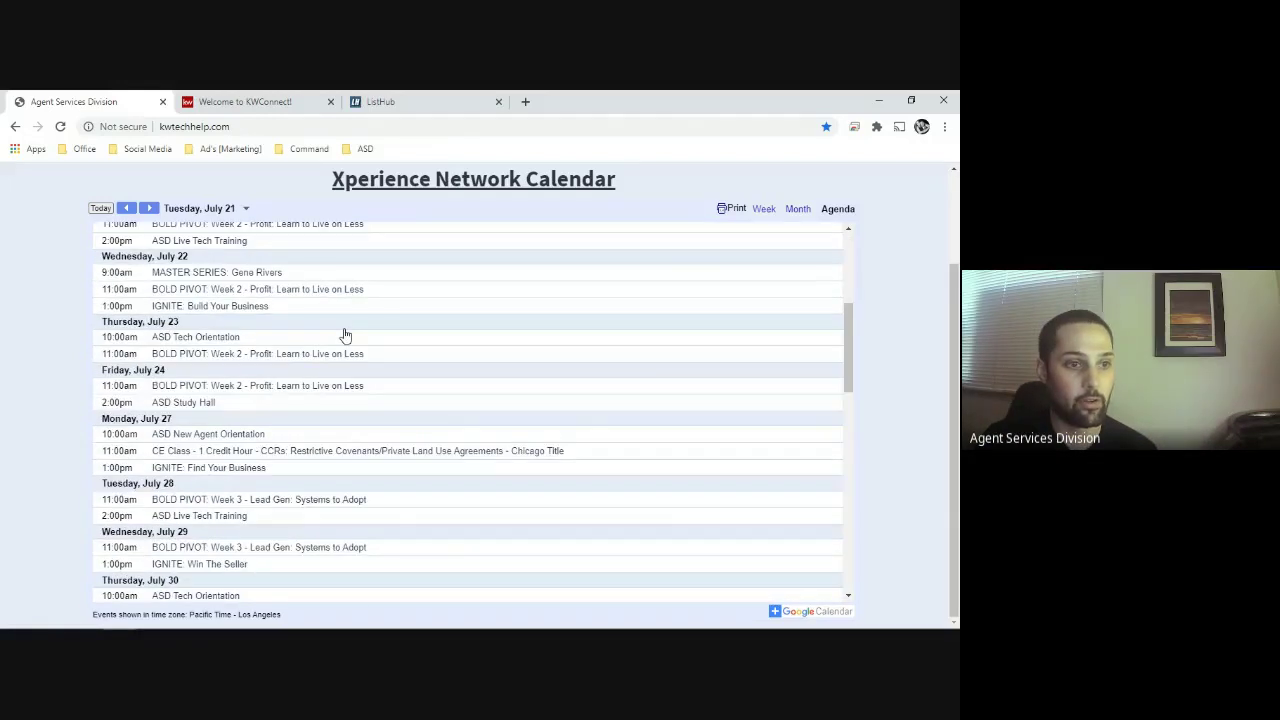
scroll(345, 335, "down", 3)
left_click(805, 209)
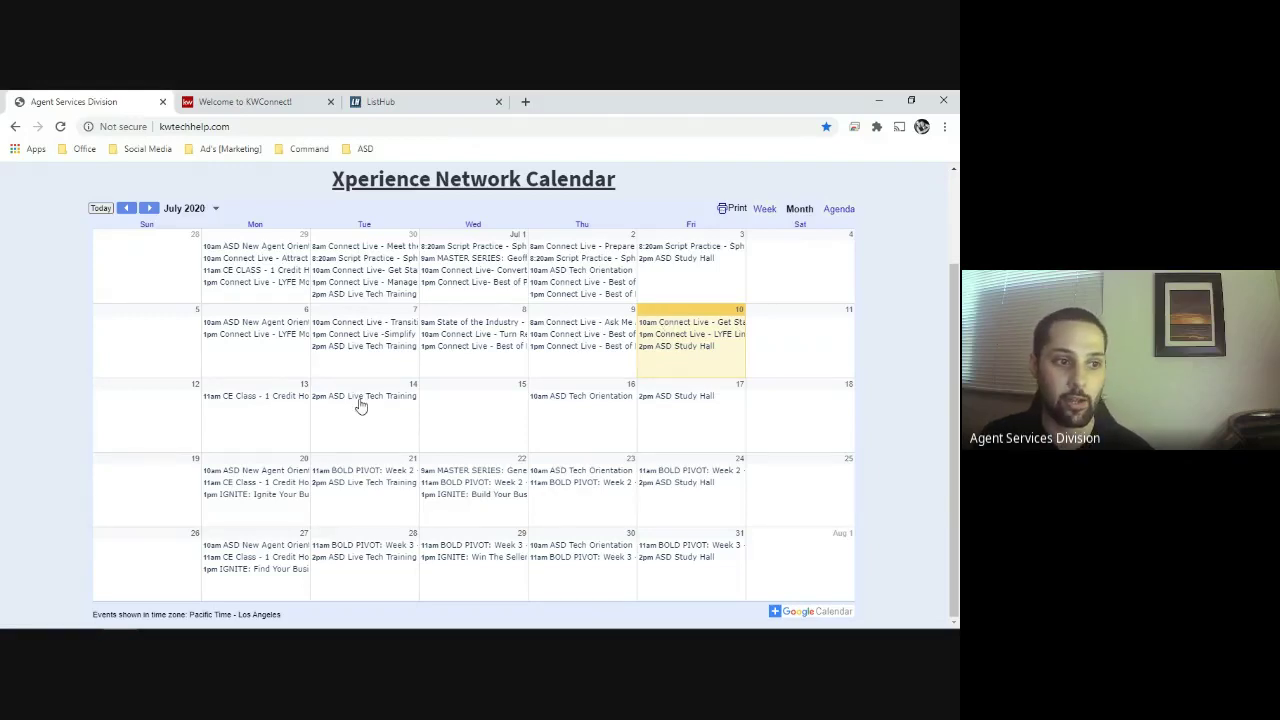
Step: Open the July 13 CE Class registration link, close it, then go to the Home page
left_click(254, 395)
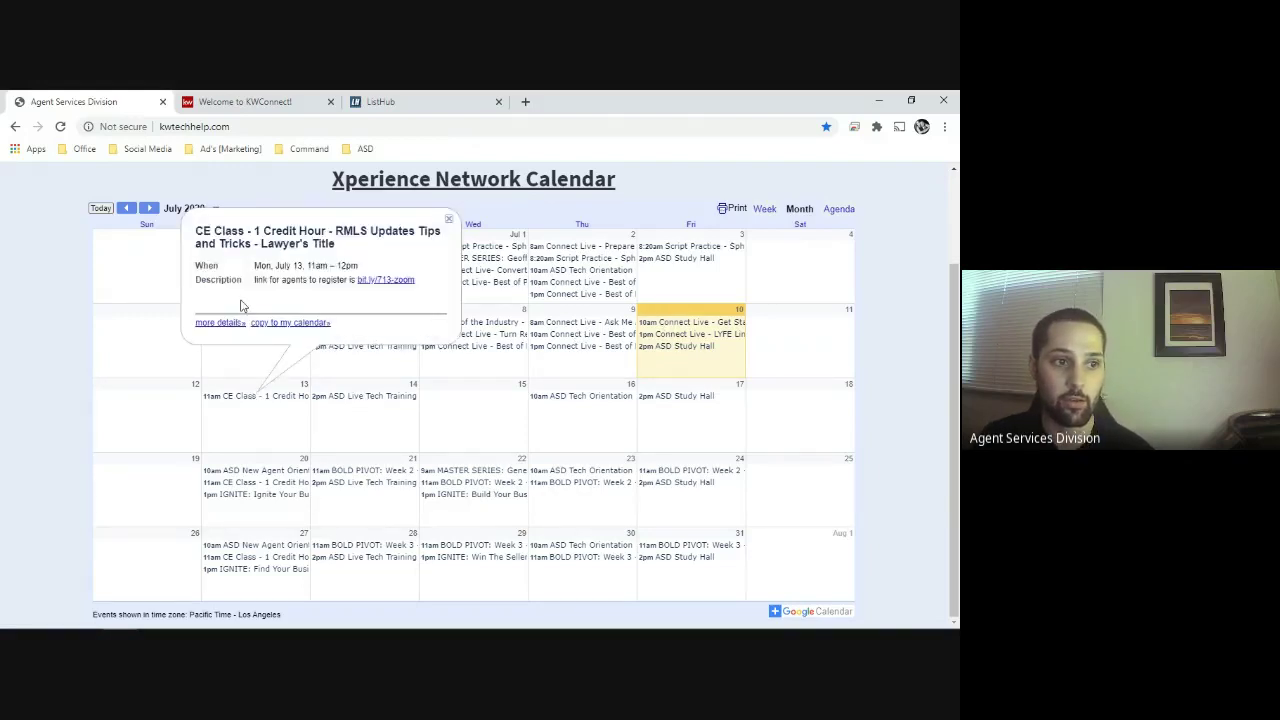
left_click(381, 282)
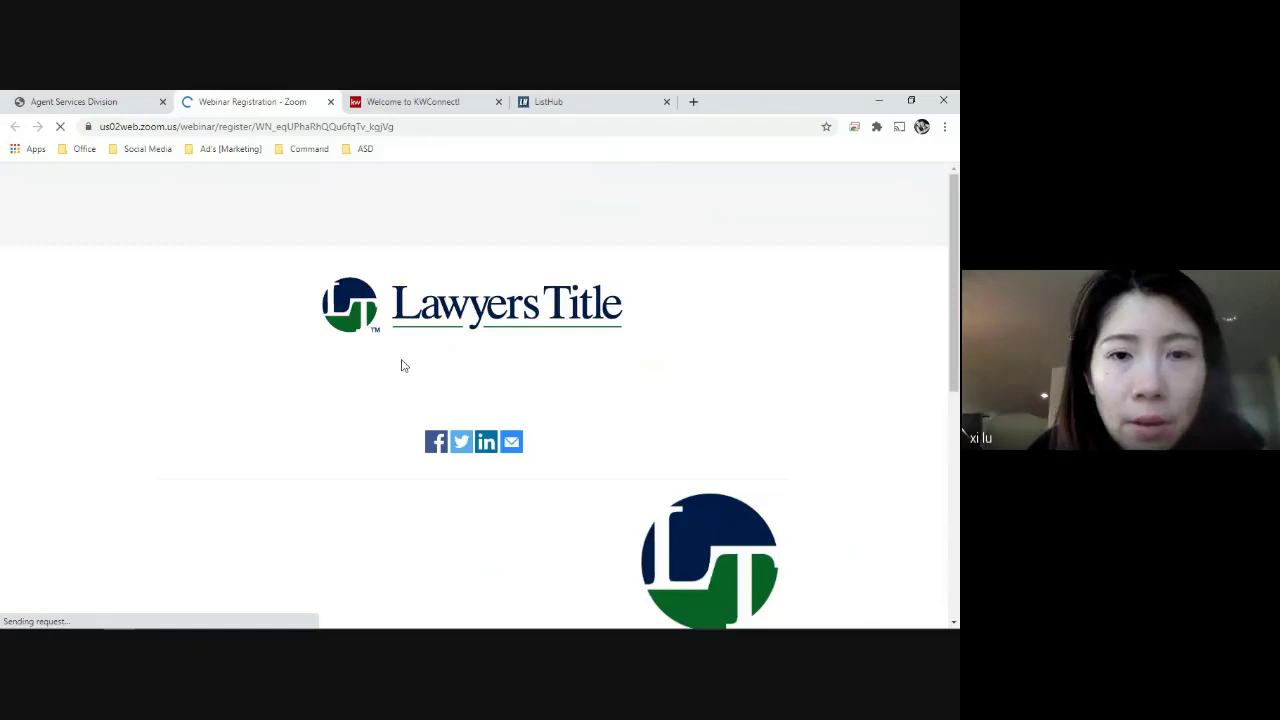
scroll(310, 316, "down", 2)
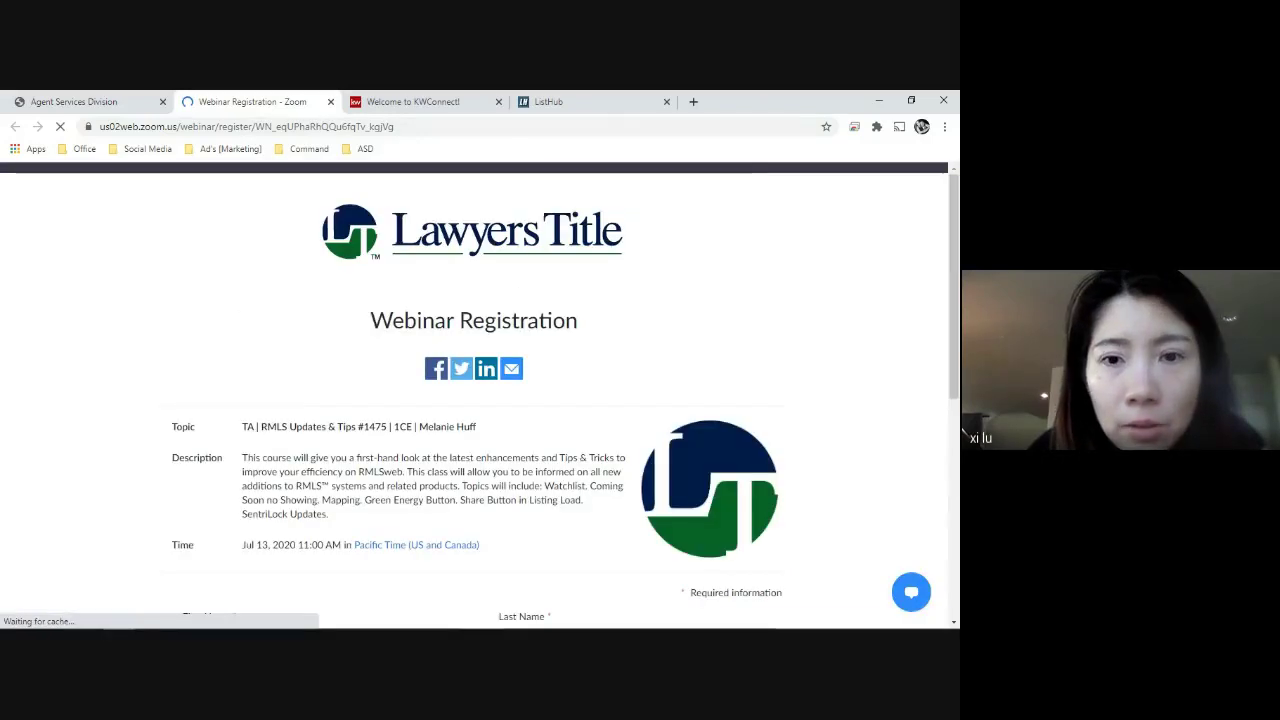
left_click(330, 101)
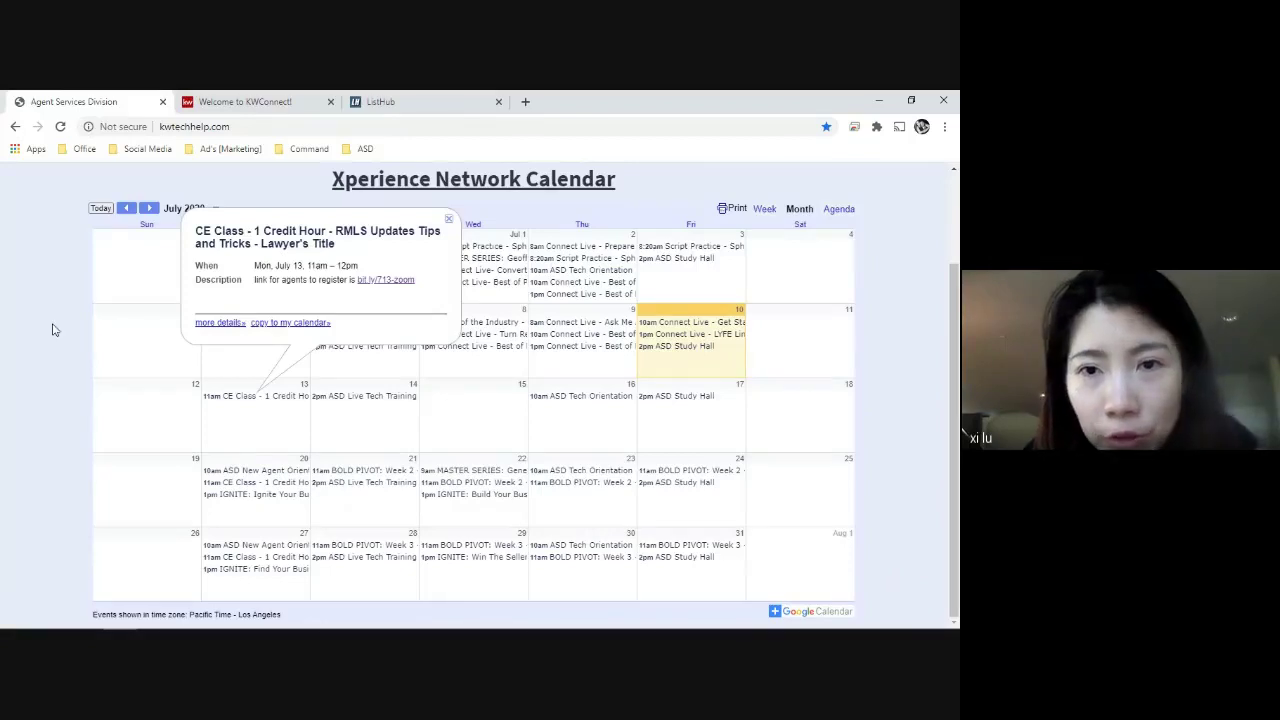
scroll(51, 329, "up", 2)
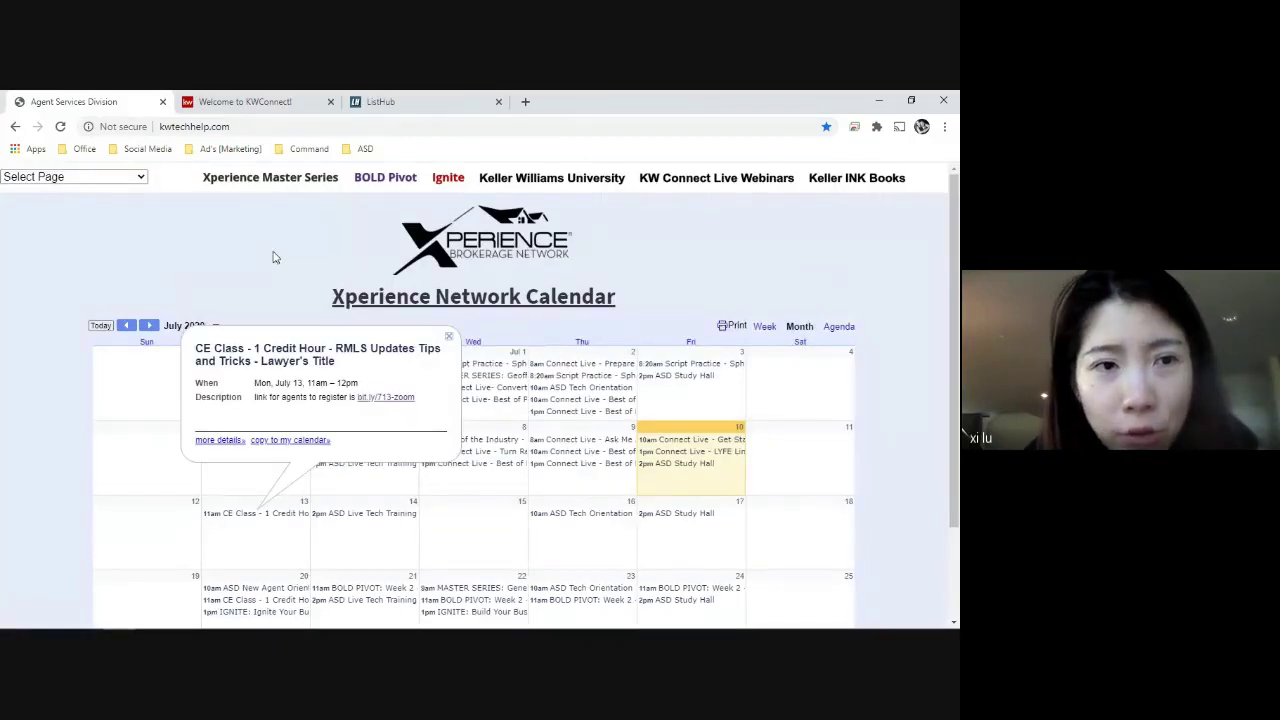
left_click(74, 176)
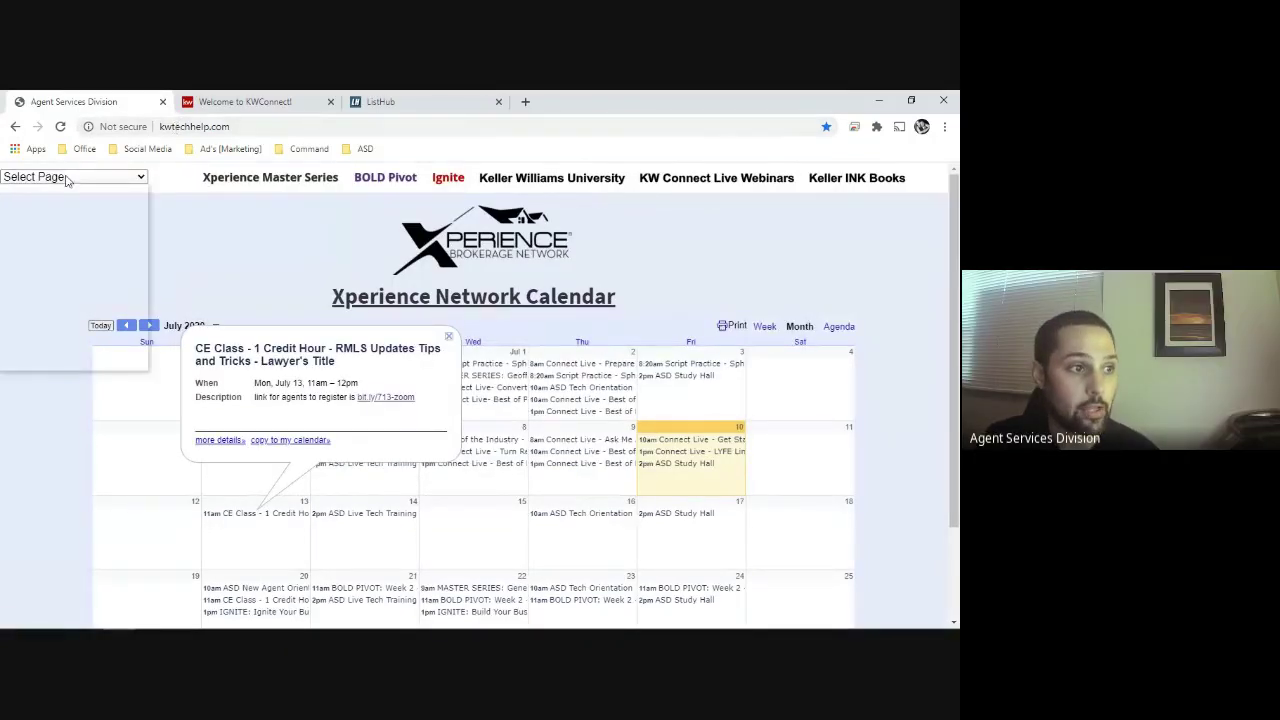
left_click(40, 205)
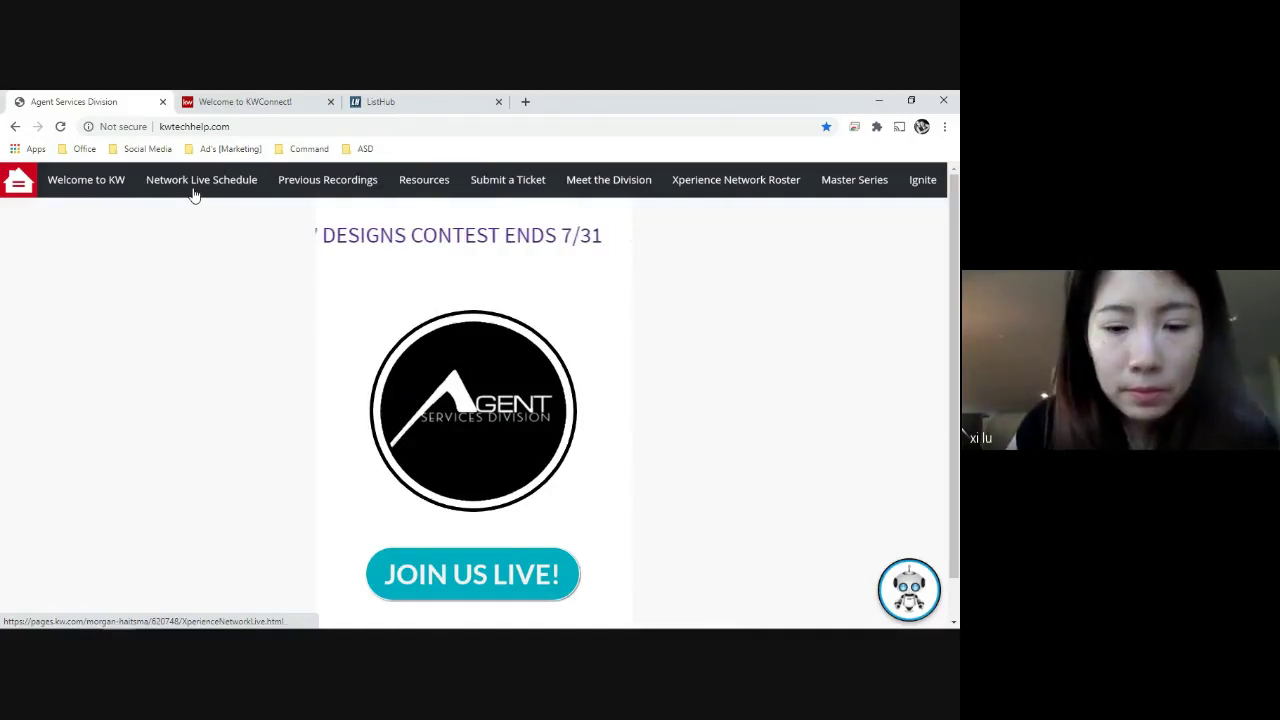
Step: Revisit the Network Live Schedule calendar, then return to the site's Home page
left_click(195, 192)
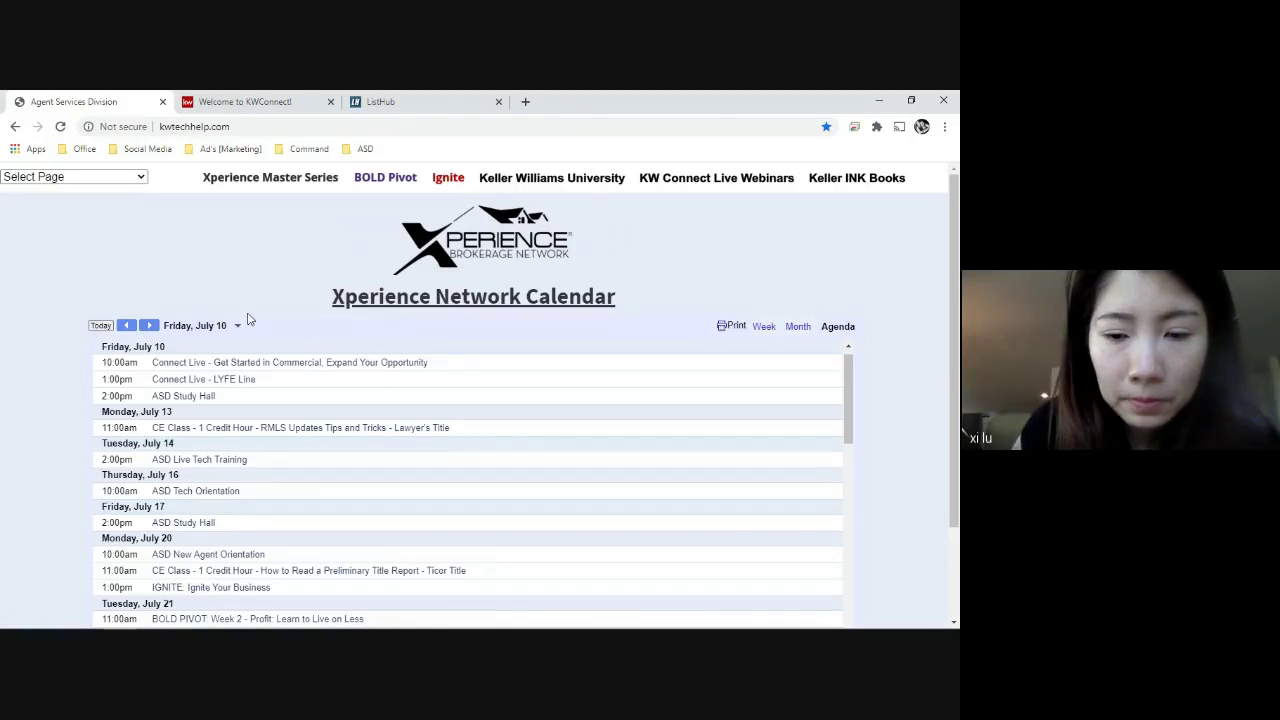
scroll(360, 281, "down", 1)
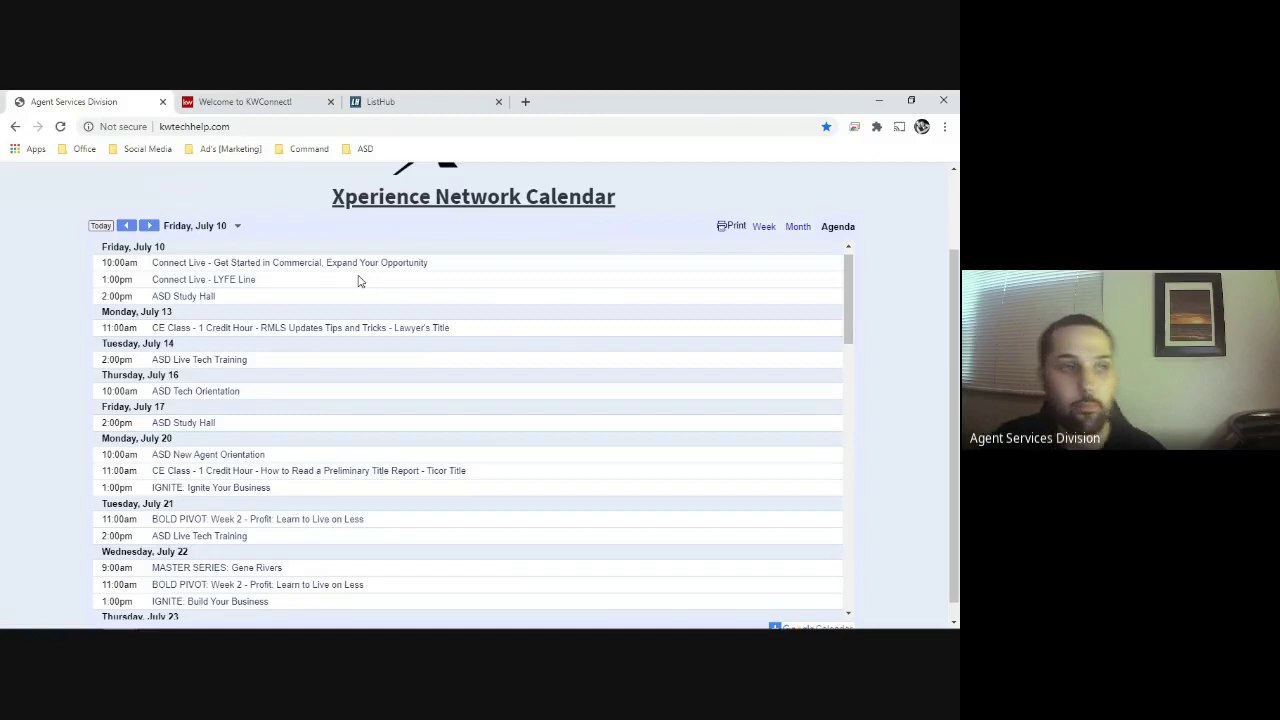
scroll(360, 281, "up", 2)
left_click(77, 174)
left_click(94, 203)
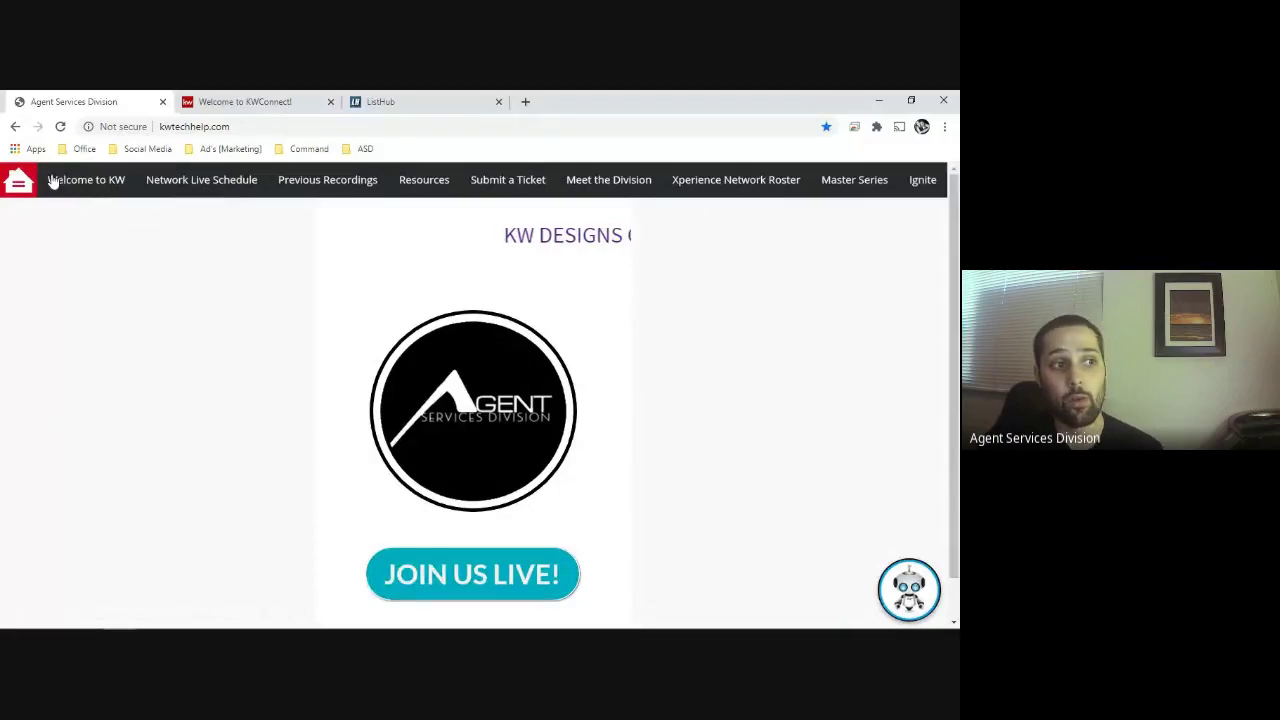
Step: Open the Welcome to KW page and look at the welcome questionnaire form before closing it
left_click(86, 186)
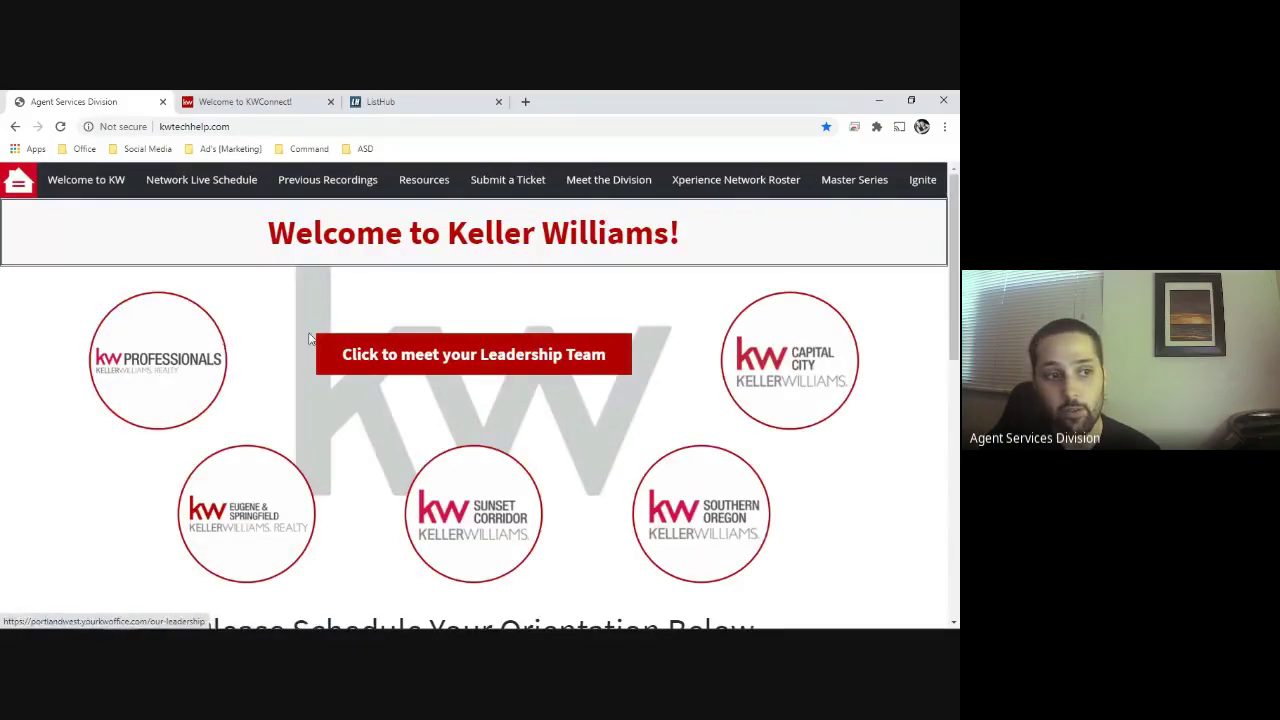
scroll(308, 338, "down", 4)
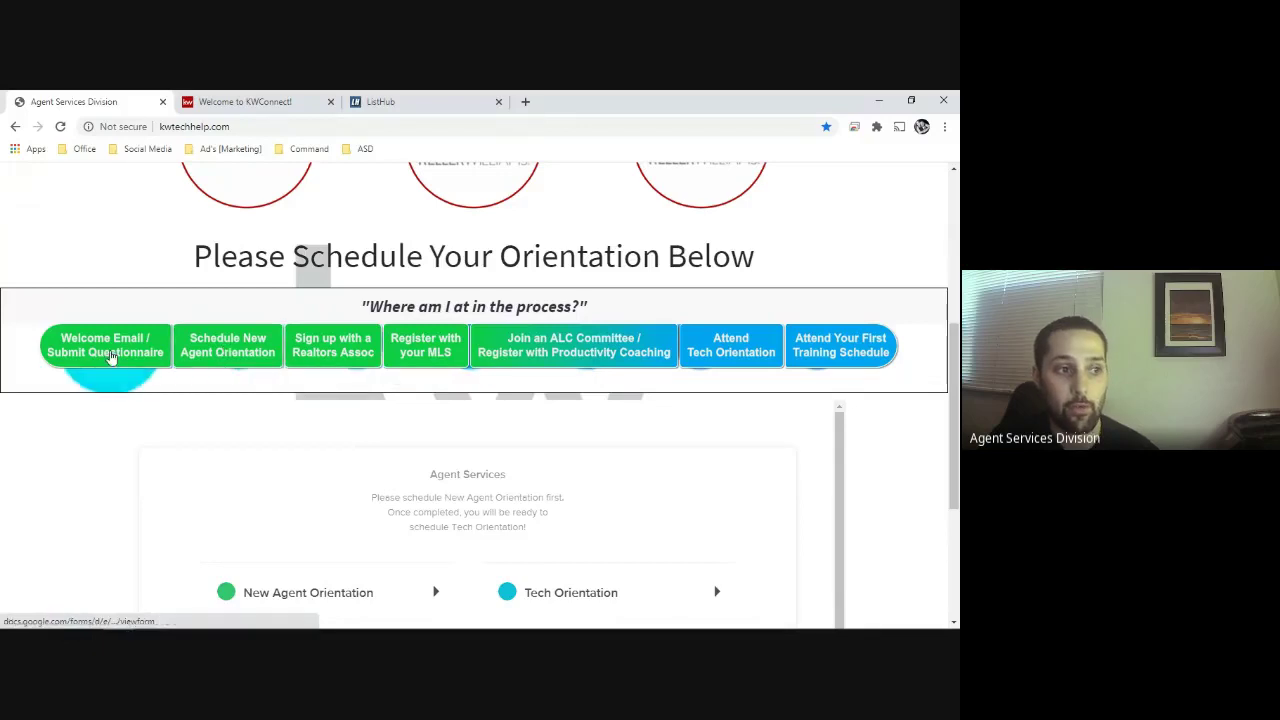
left_click(110, 350)
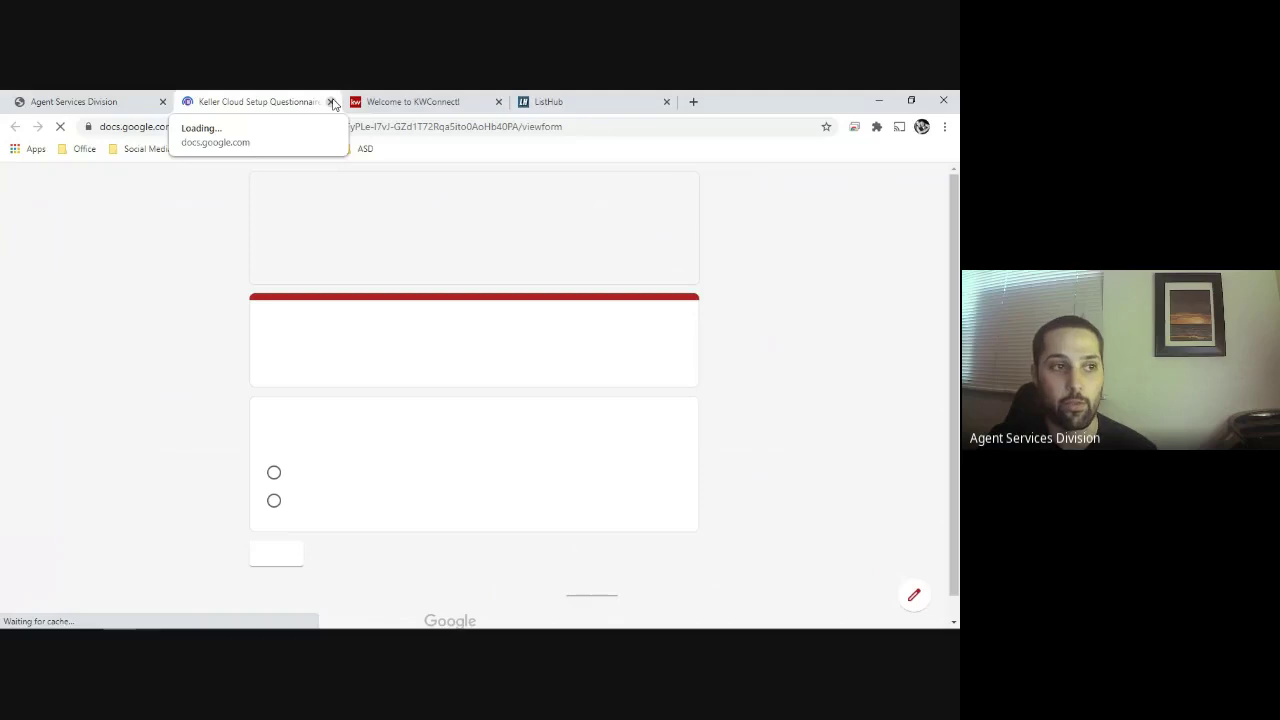
left_click(331, 101)
Step: Go to Previous Recordings for the State of the Industry and Live Tech Training videos
scroll(600, 385, "down", 3)
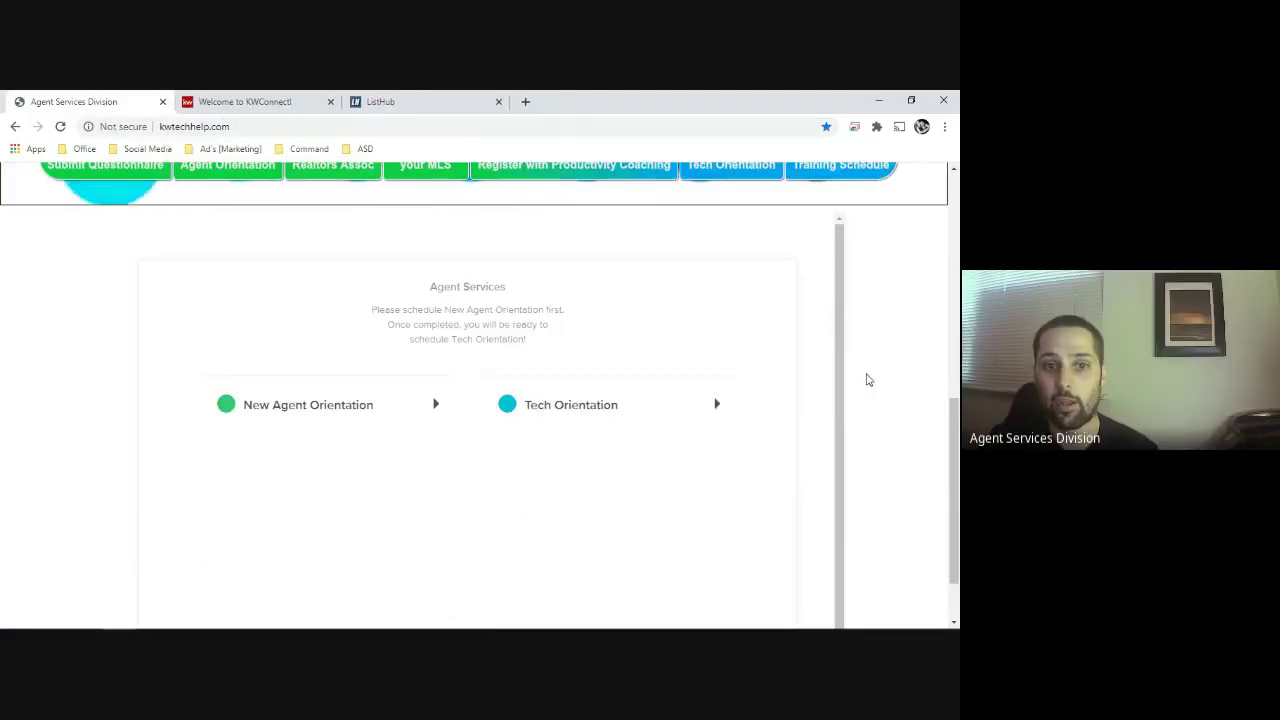
scroll(868, 380, "down", 2)
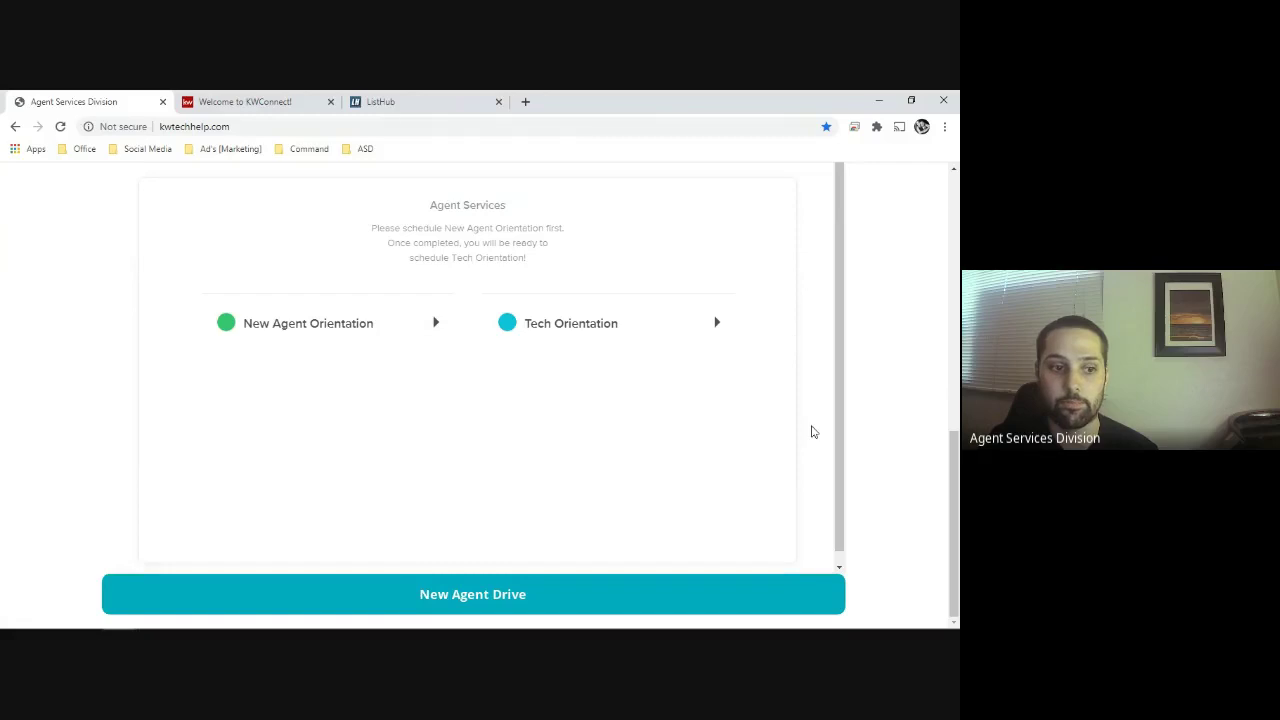
scroll(889, 451, "up", 4)
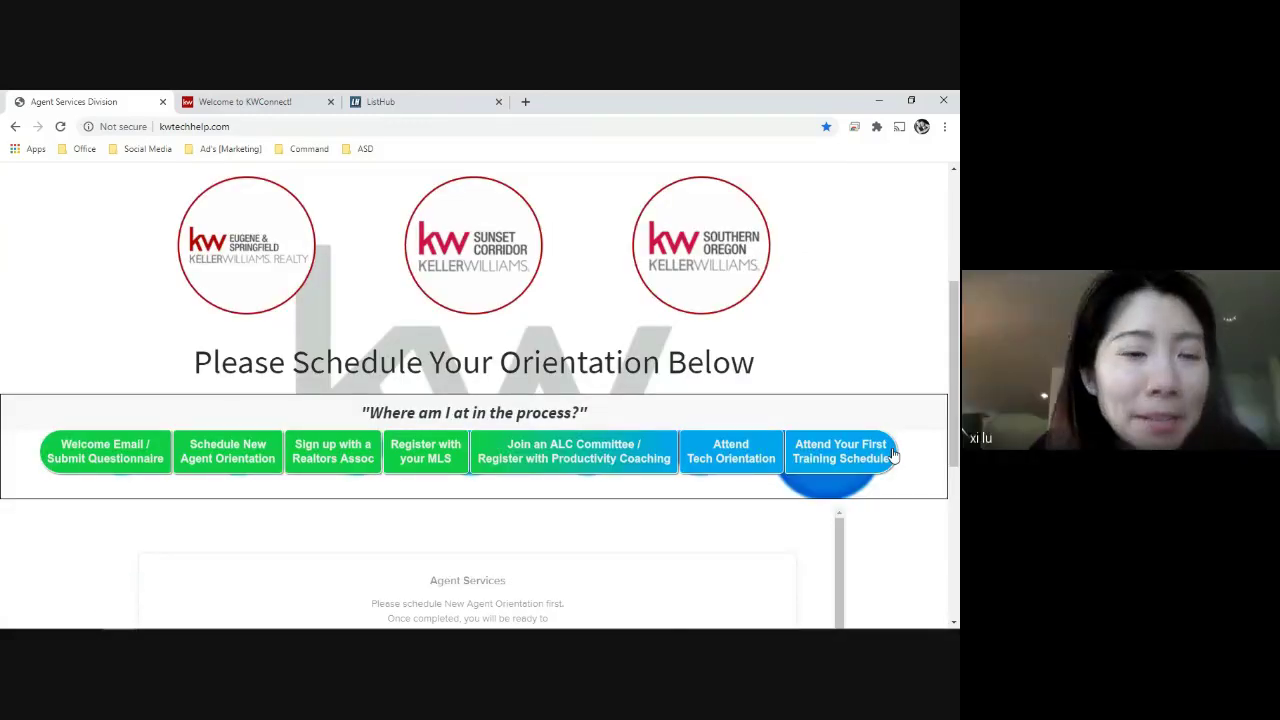
scroll(893, 455, "up", 3)
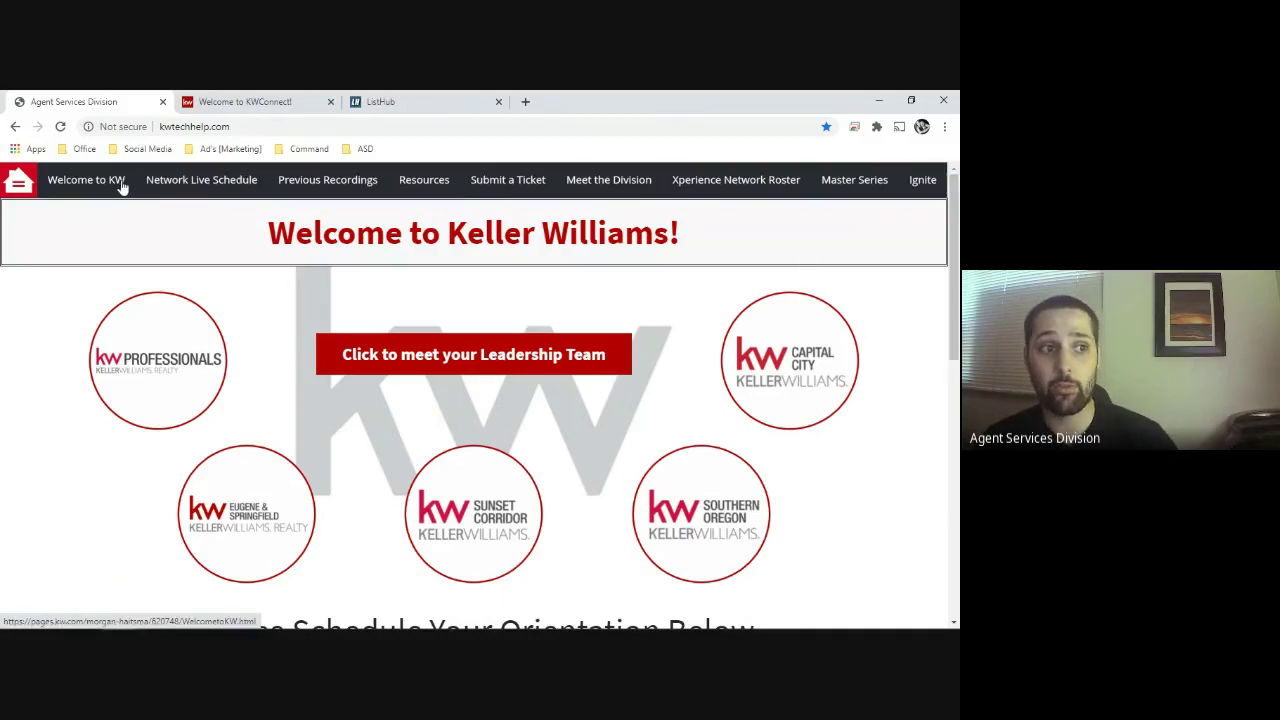
left_click(349, 193)
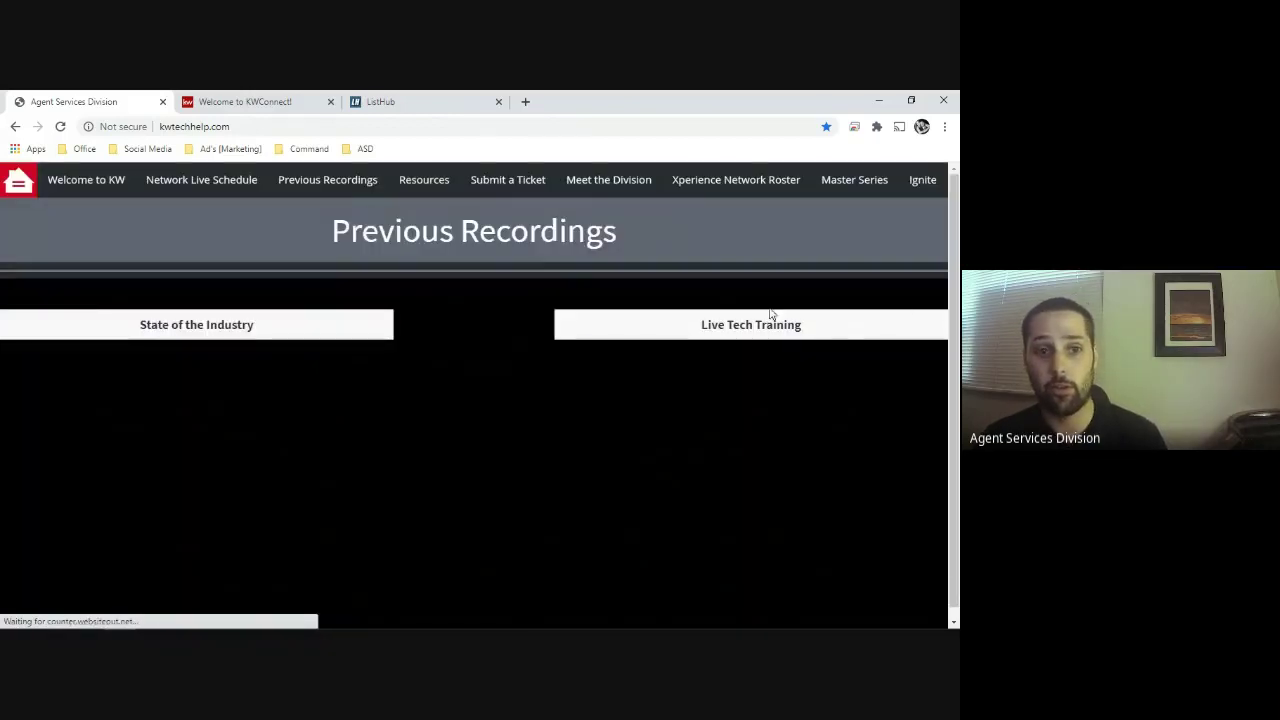
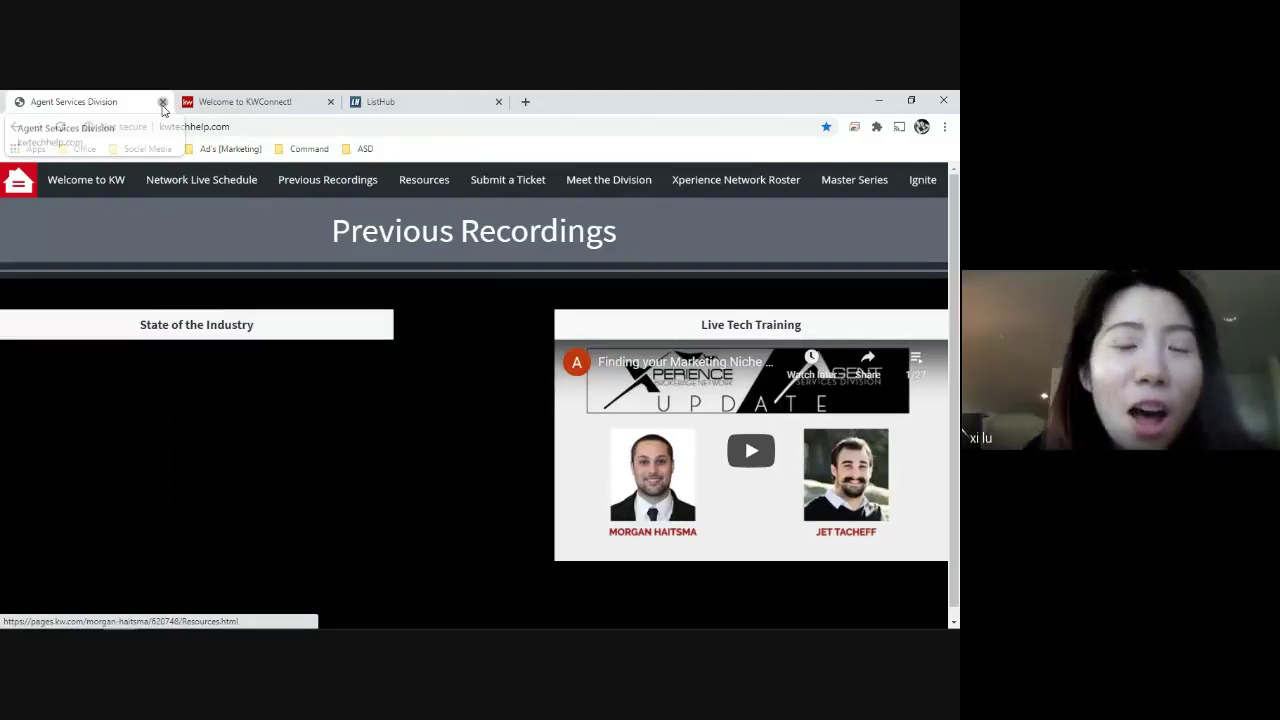
Step: Close the Agent Services Division and KWConnect browser tabs
left_click(162, 103)
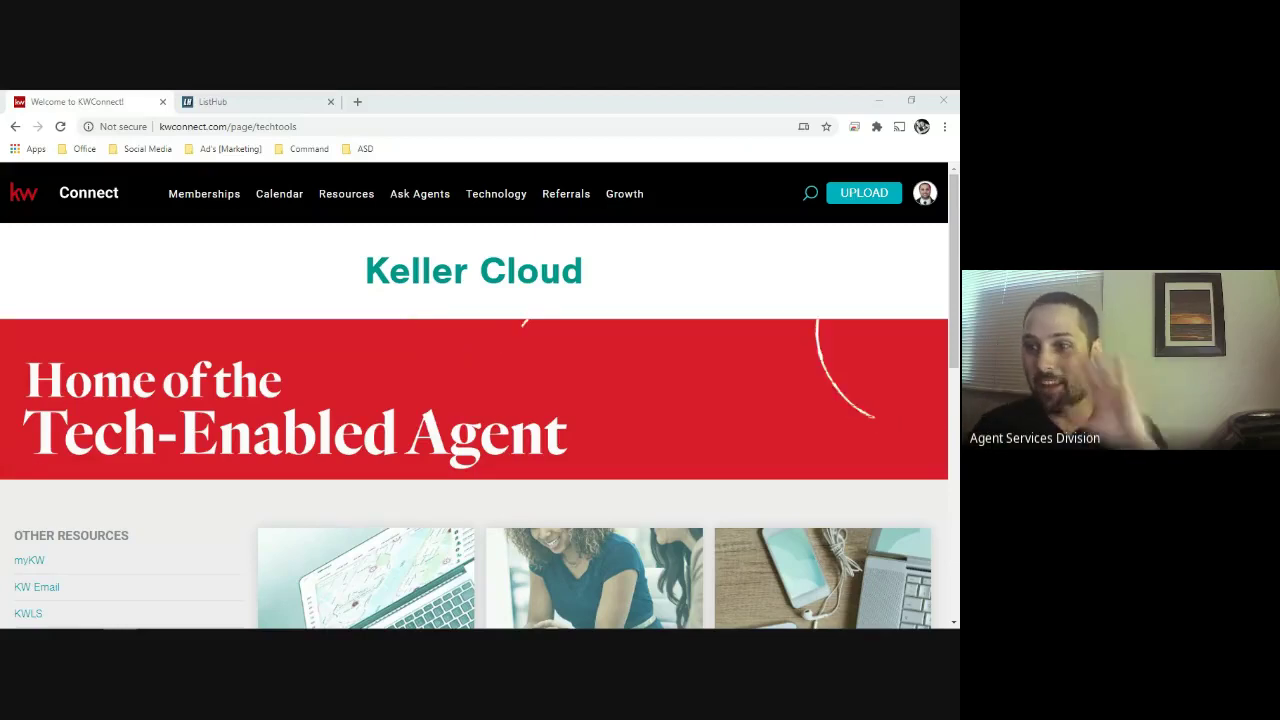
mouse_move(381, 194)
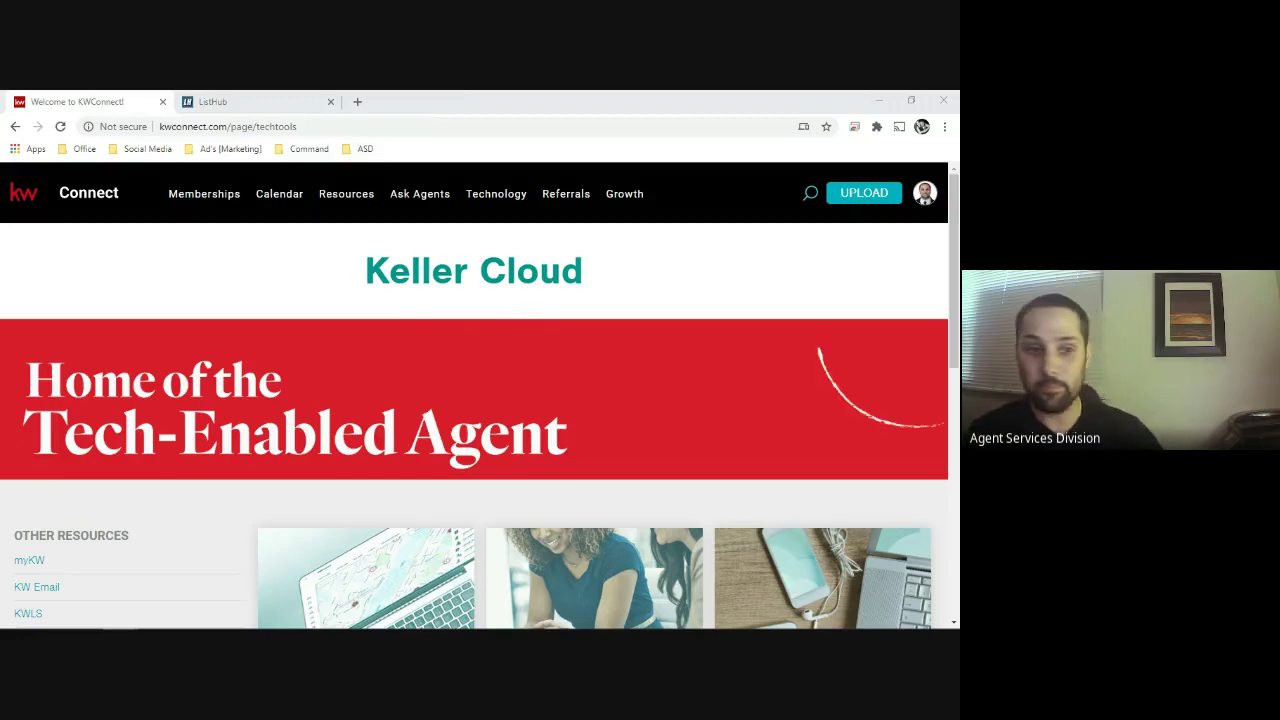
left_click(272, 127)
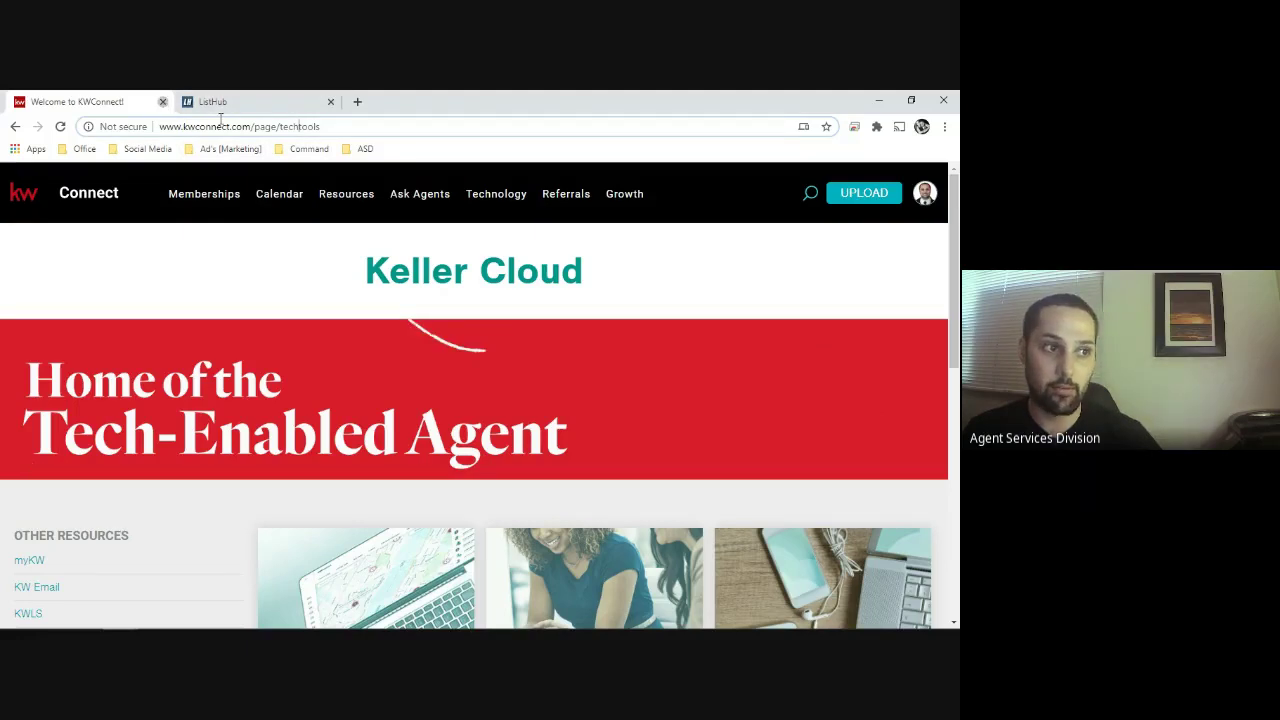
key("ctrl+w")
Step: Load agent.kw.com in a new browser tab, copying the address first
key("ctrl+t")
left_click(346, 127)
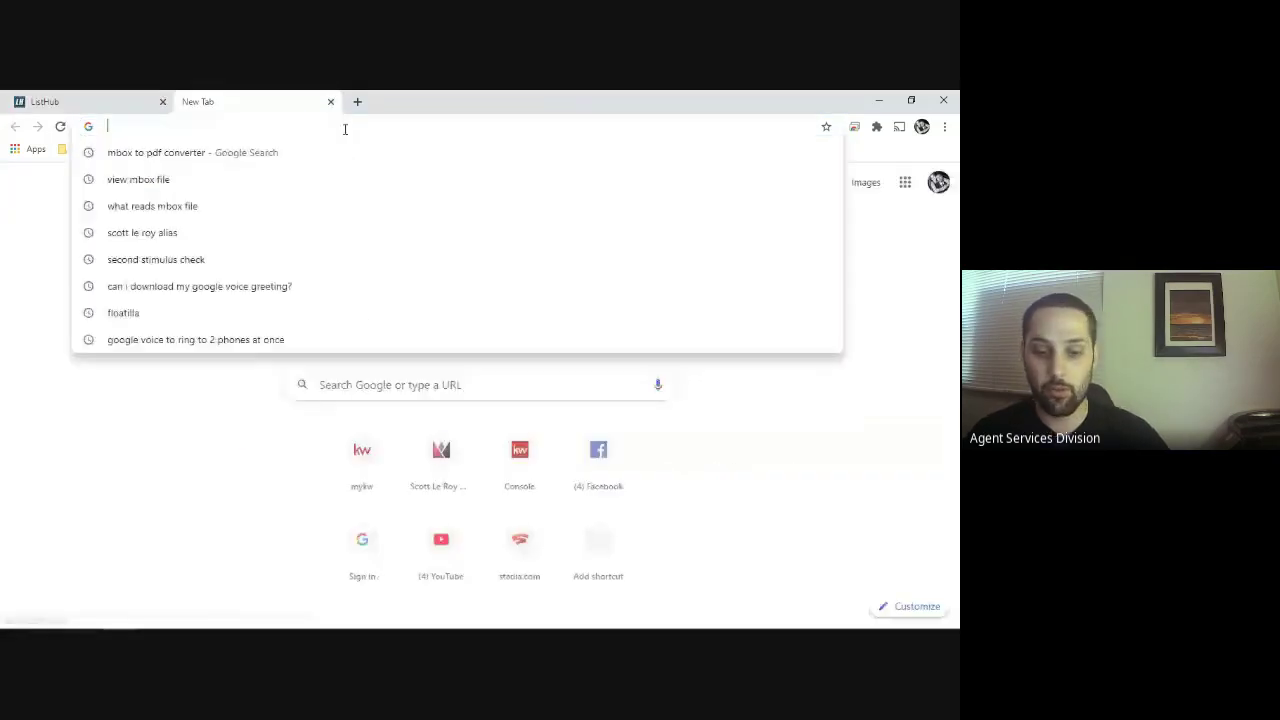
type("agent.")
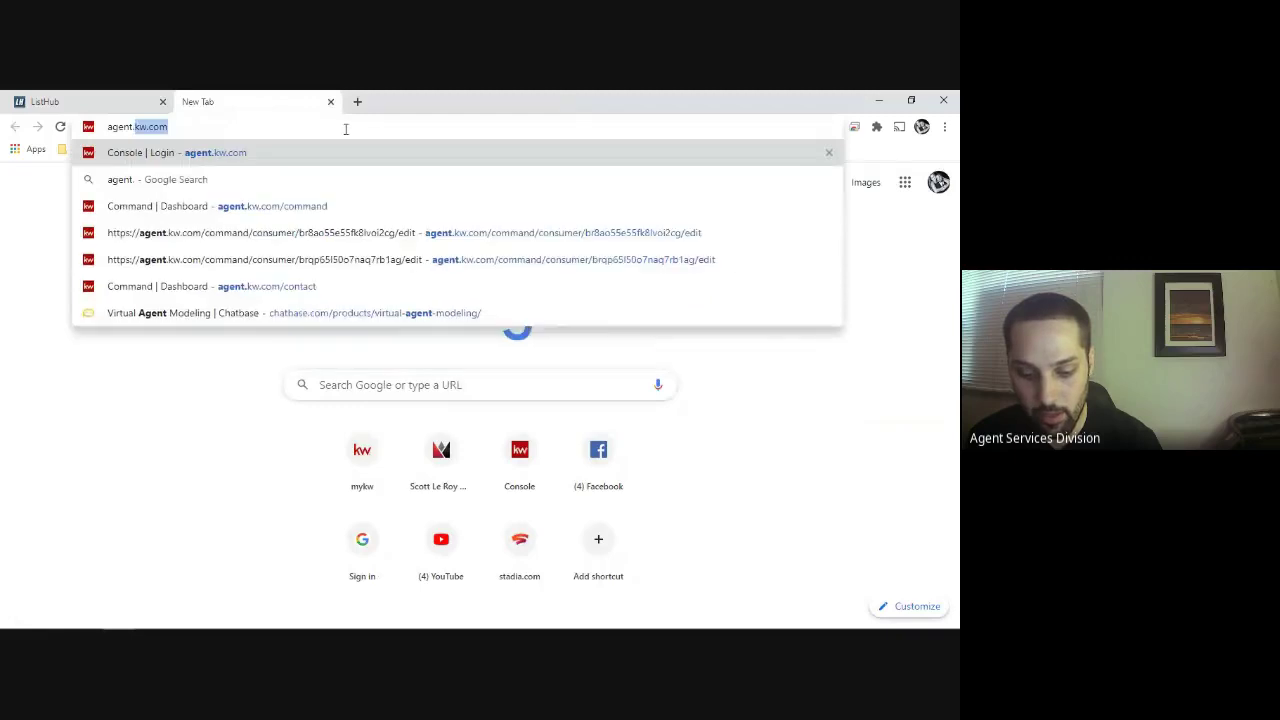
type("kw.com")
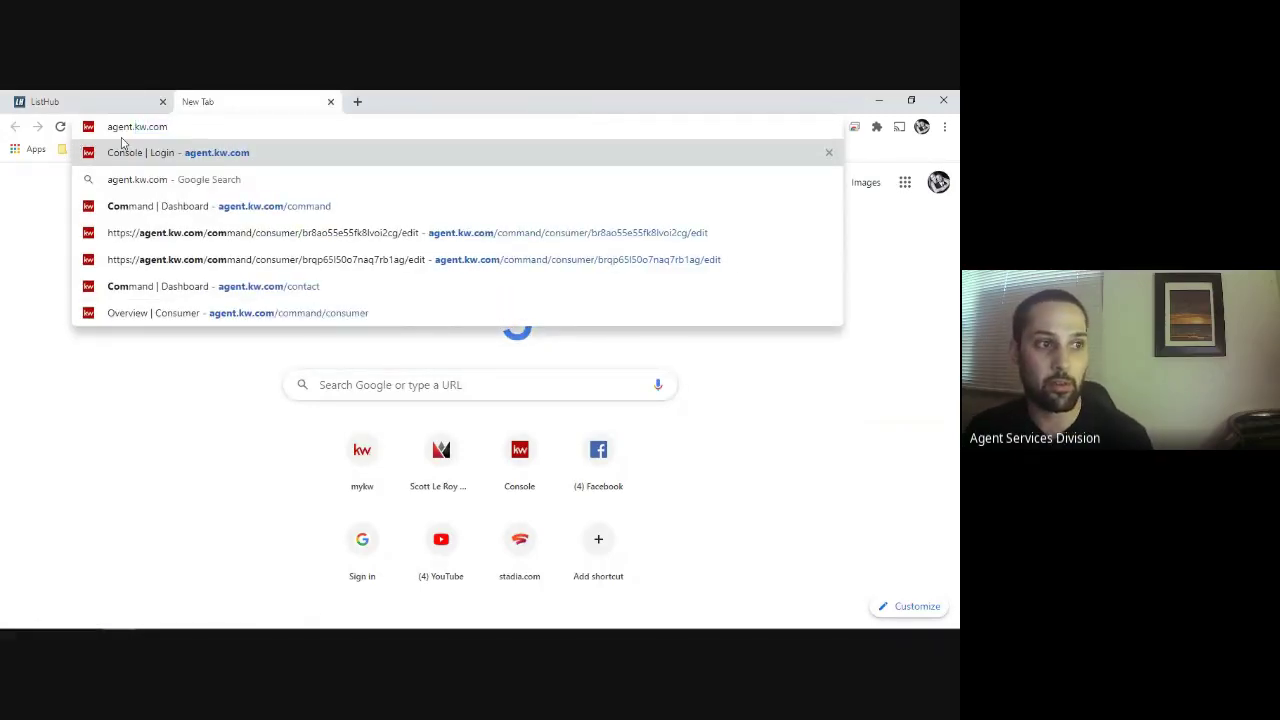
left_click_drag(171, 135, 108, 138)
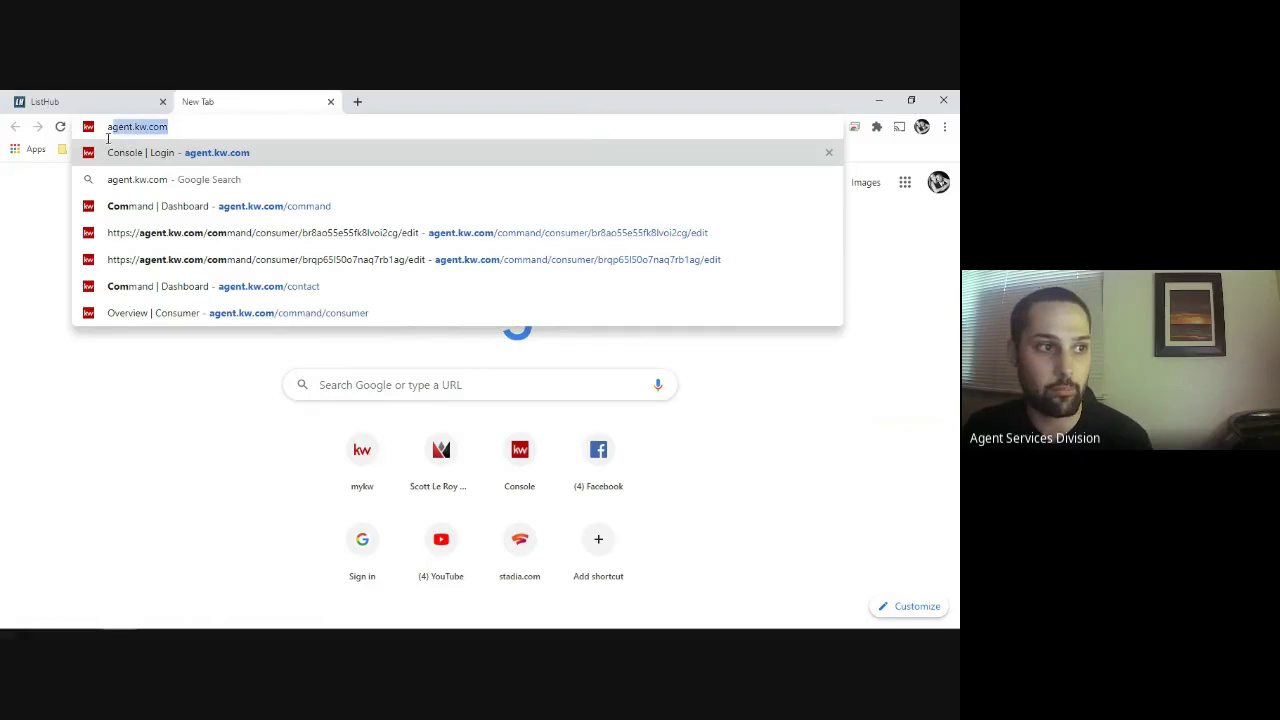
right_click(110, 135)
left_click(149, 200)
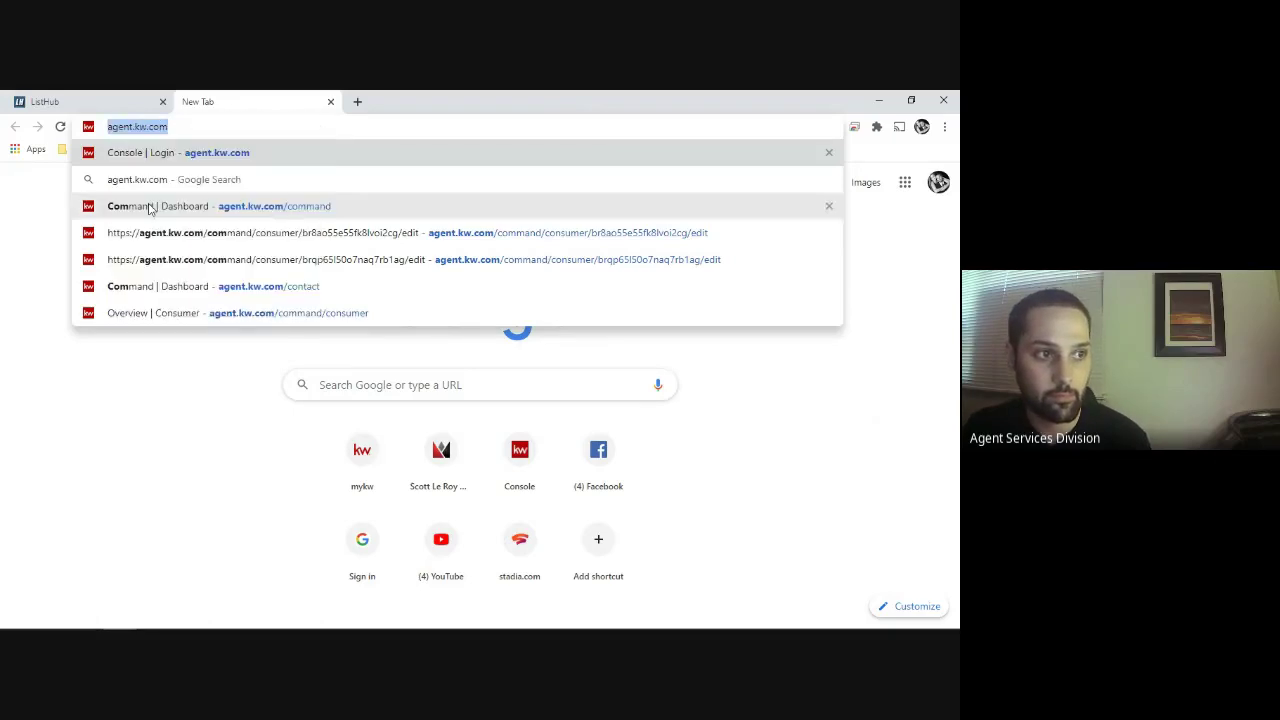
key("Return")
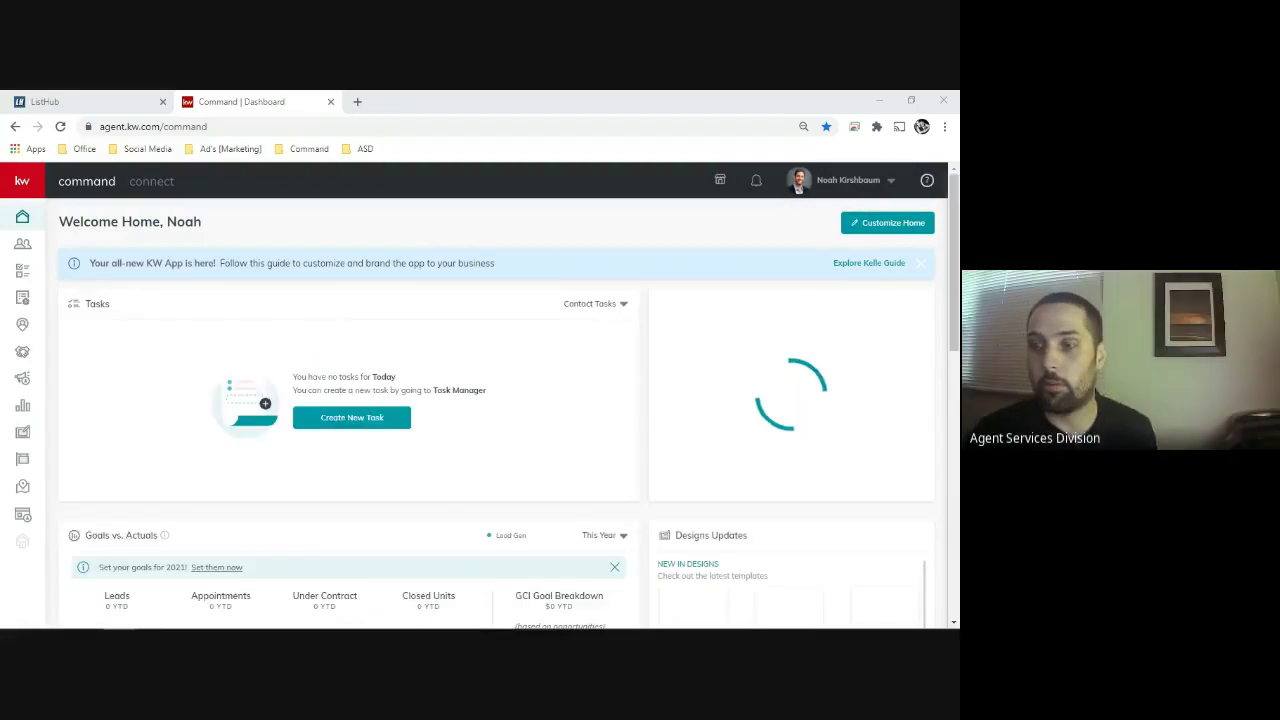
Step: Sign out of the current account and sign back in to Keller Cloud
left_click(889, 181)
left_click(849, 286)
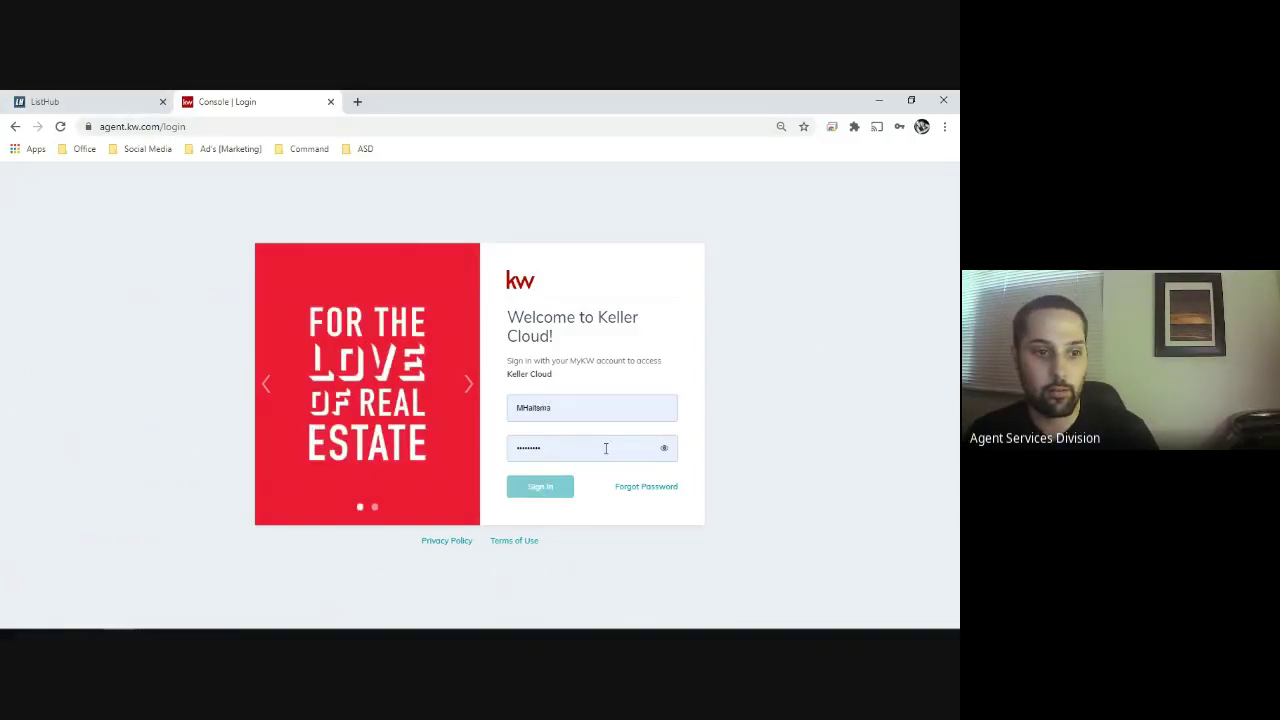
left_click(621, 443)
left_click(556, 490)
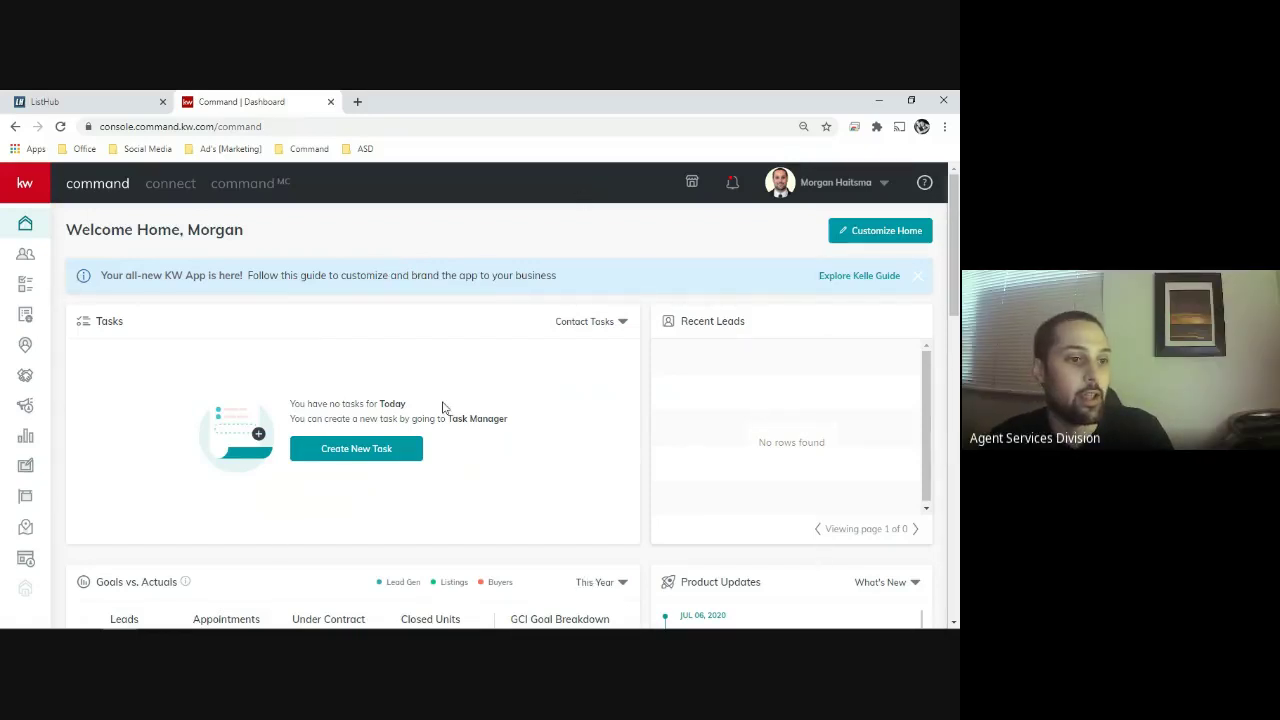
Step: Browse the home dashboard and view the widget customization panel, closing it without changes
scroll(447, 405, "down", 1)
scroll(465, 400, "down", 1)
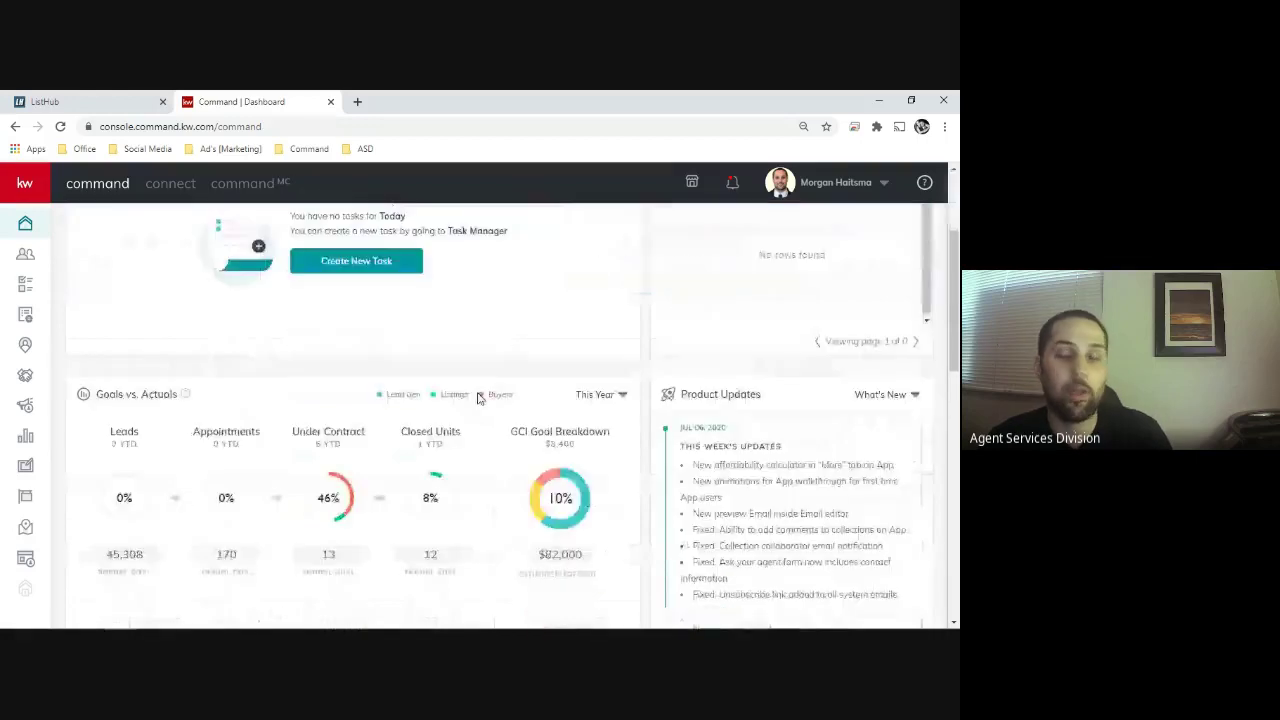
scroll(478, 398, "up", 2)
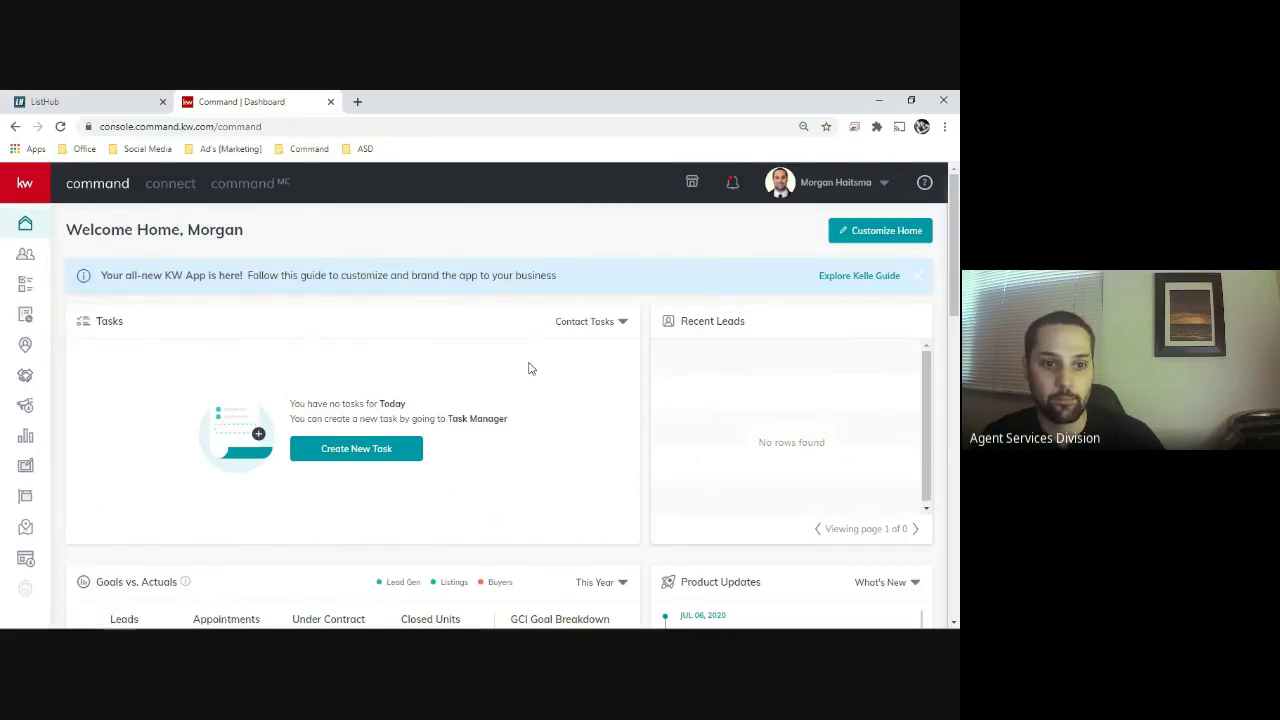
scroll(530, 369, "down", 2)
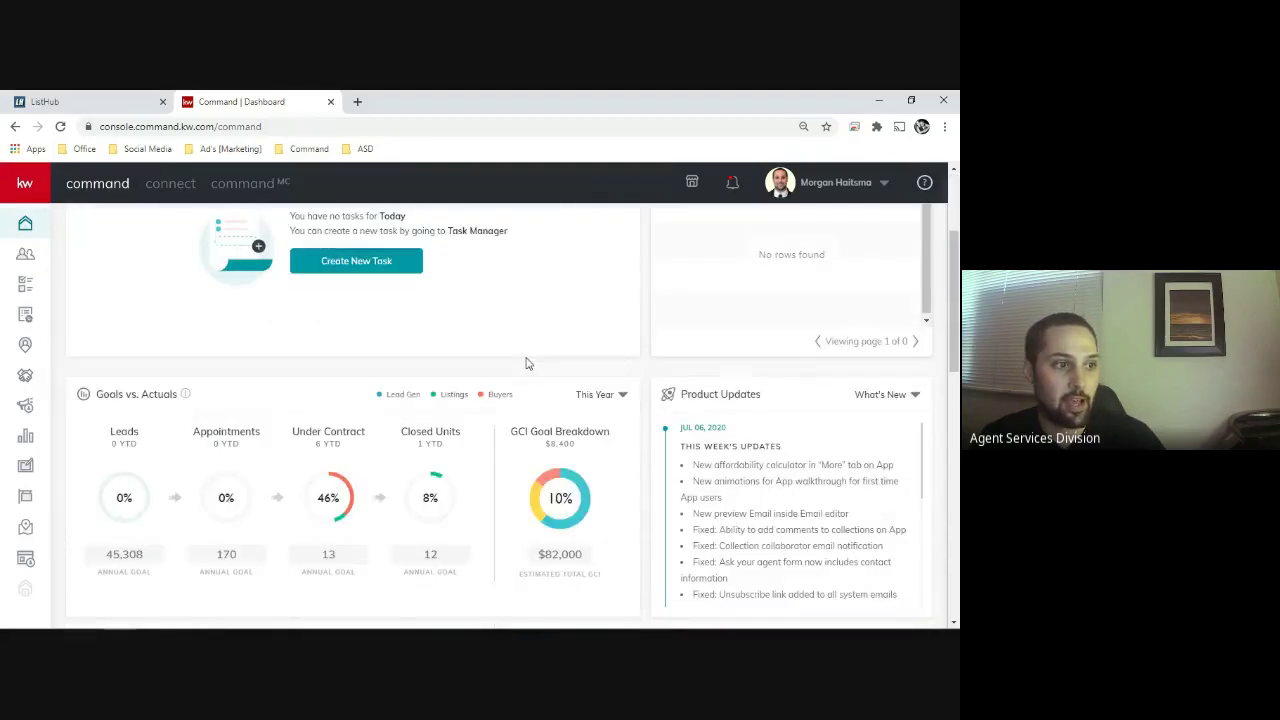
scroll(528, 363, "up", 2)
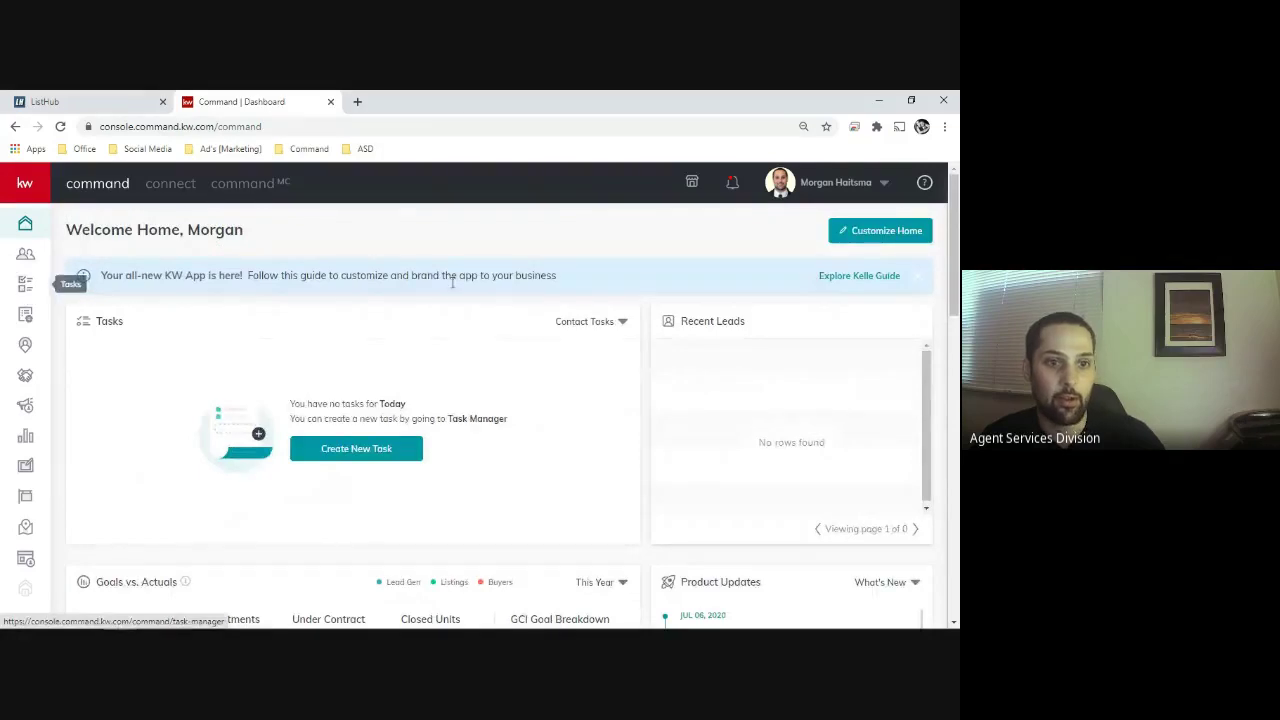
scroll(755, 318, "down", 2)
scroll(755, 318, "up", 2)
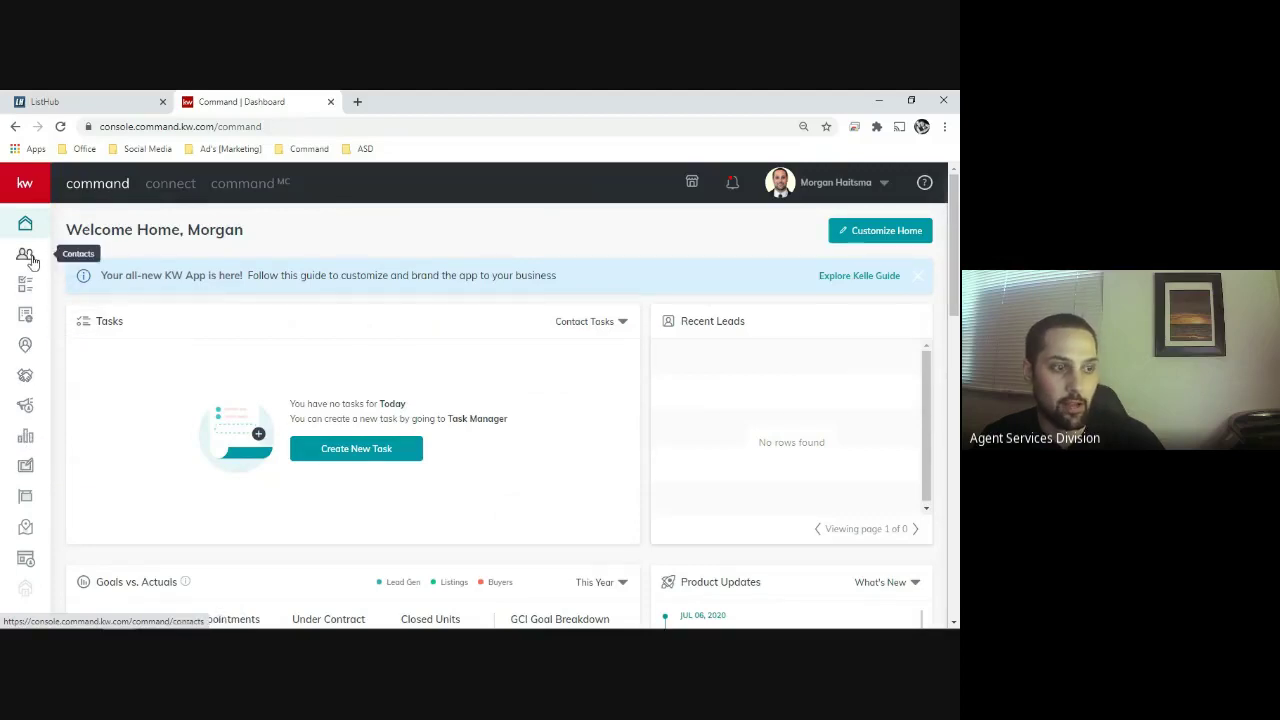
scroll(640, 365, "down", 2)
scroll(743, 414, "down", 6)
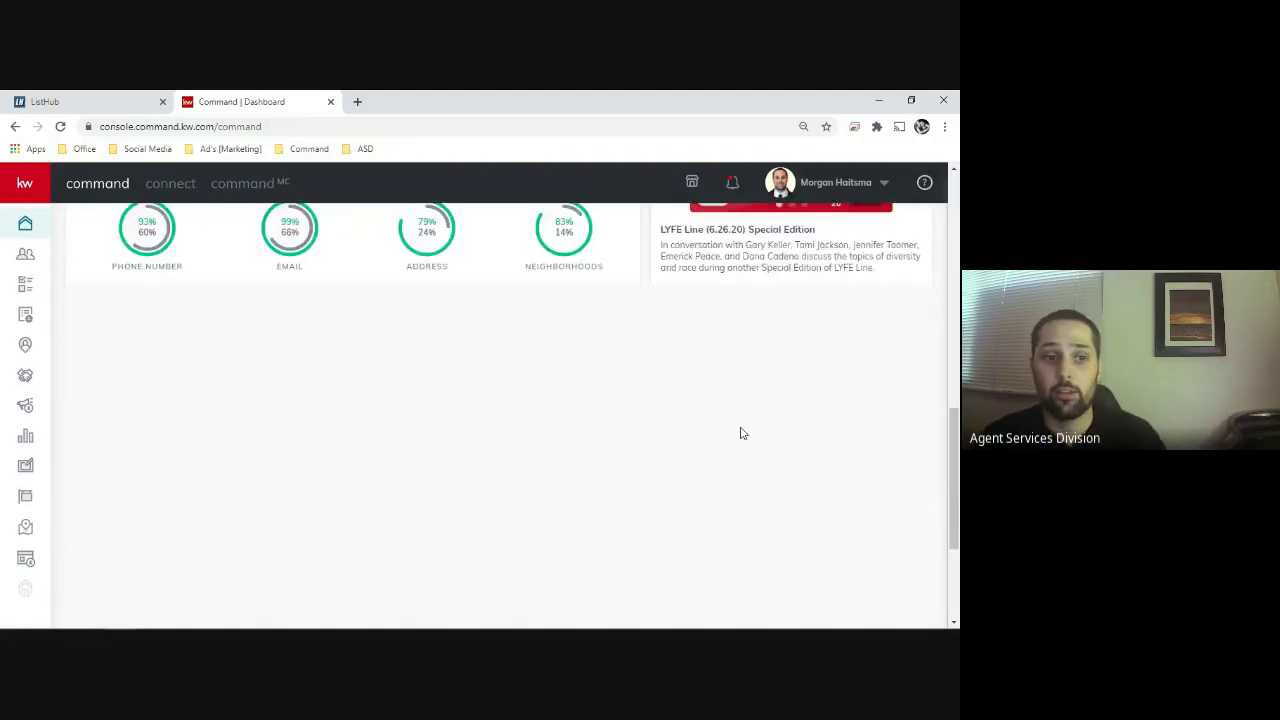
scroll(740, 431, "up", 8)
left_click(880, 231)
mouse_move(678, 298)
left_mouse_down()
mouse_move(663, 306)
mouse_move(674, 534)
mouse_move(665, 245)
mouse_move(666, 331)
mouse_move(678, 318)
left_mouse_up()
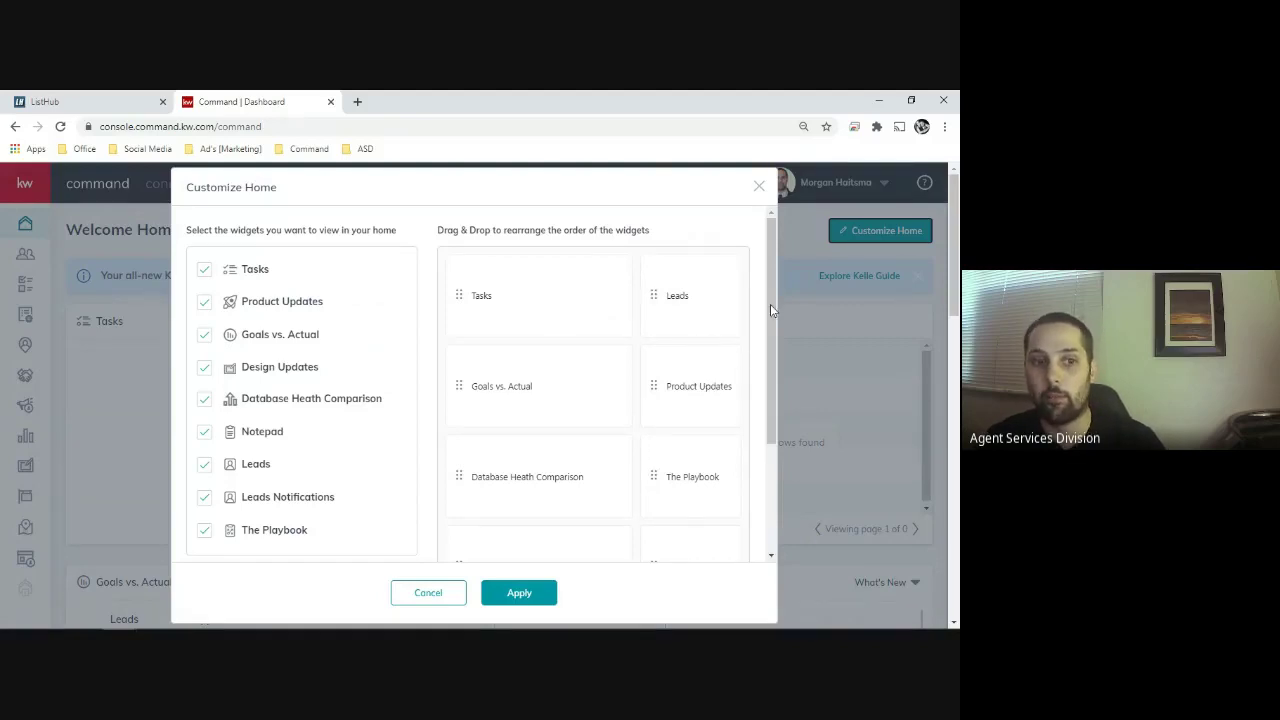
left_click(517, 601)
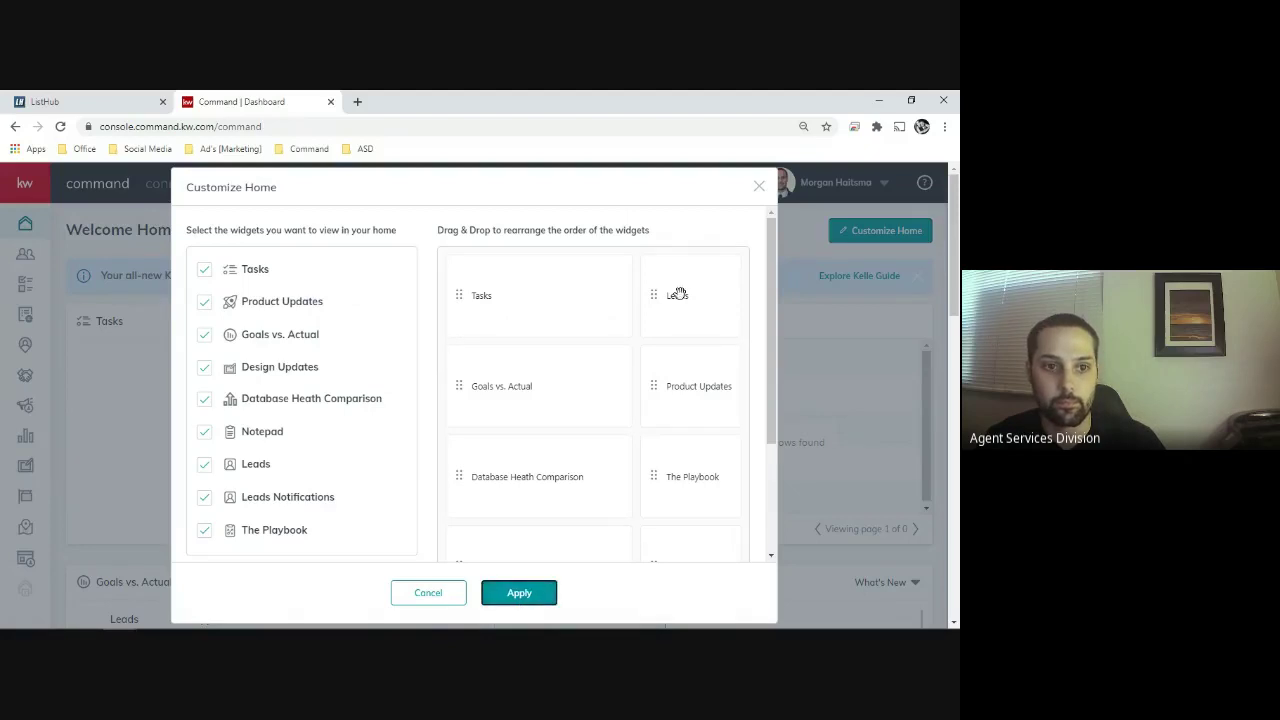
left_click(759, 188)
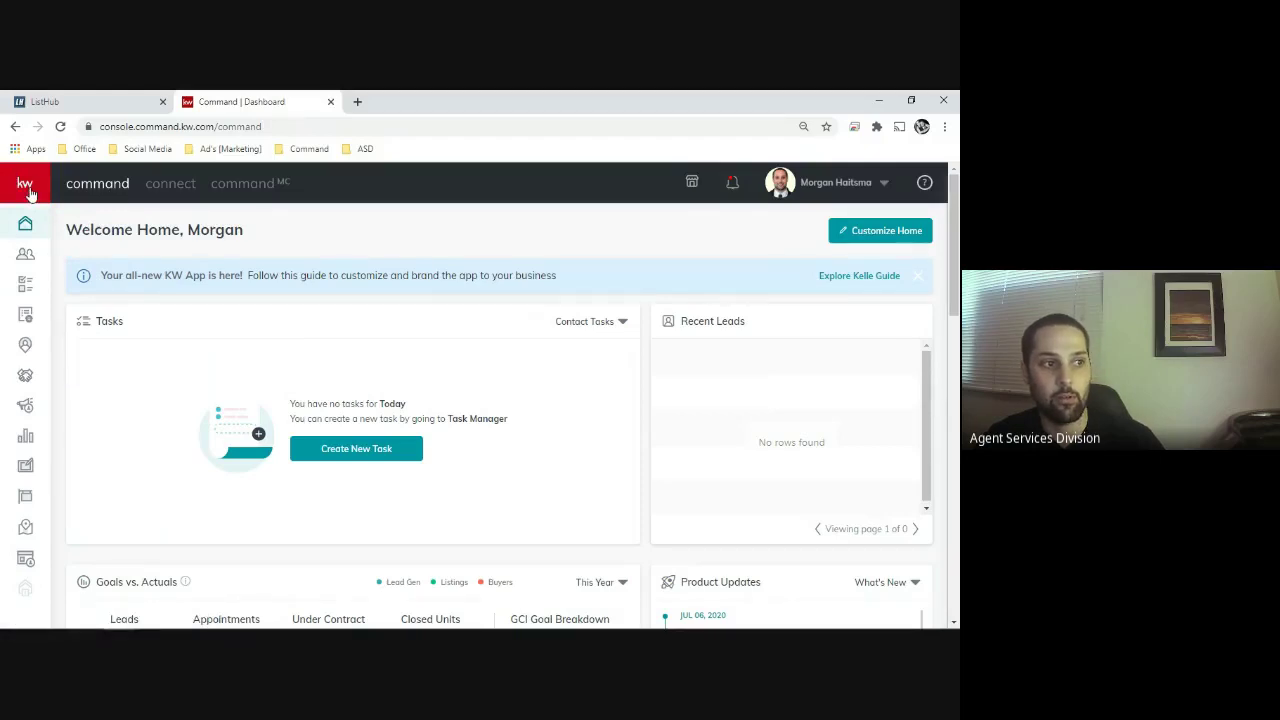
Step: Expand the side navigation and browse the Connect social feed
left_click(30, 190)
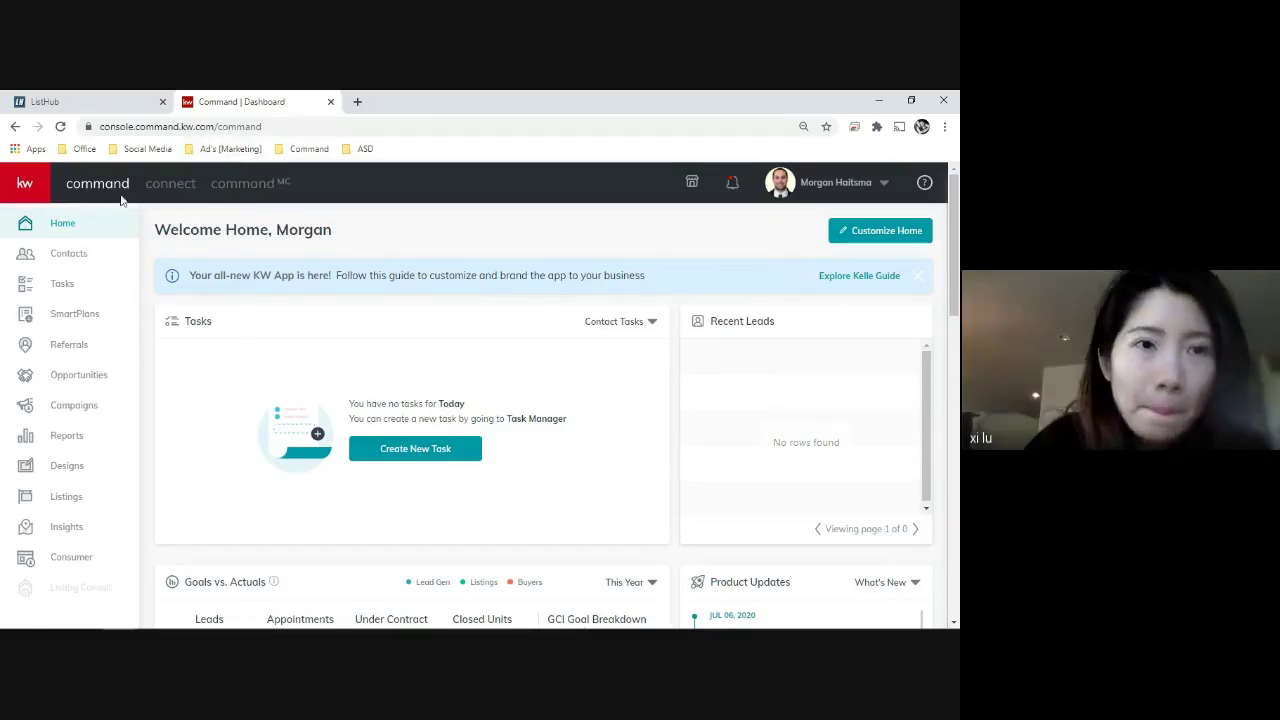
left_click(170, 186)
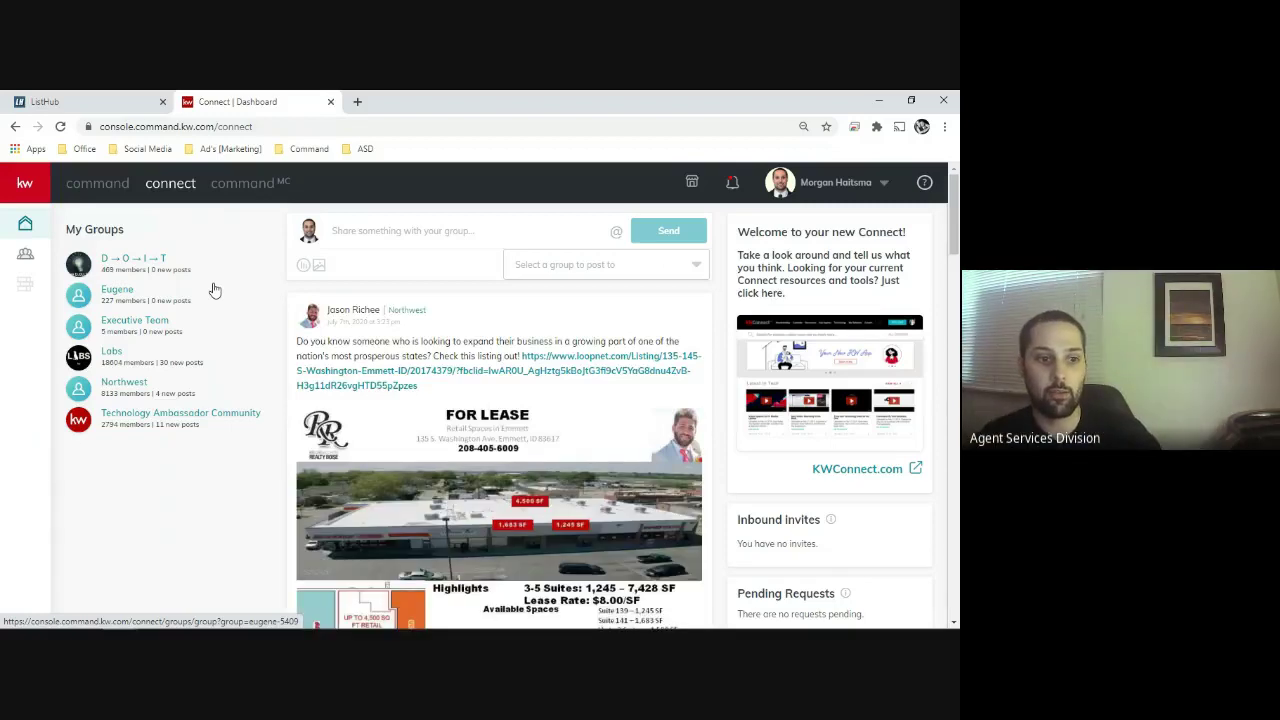
scroll(480, 363, "down", 4)
scroll(500, 380, "up", 4)
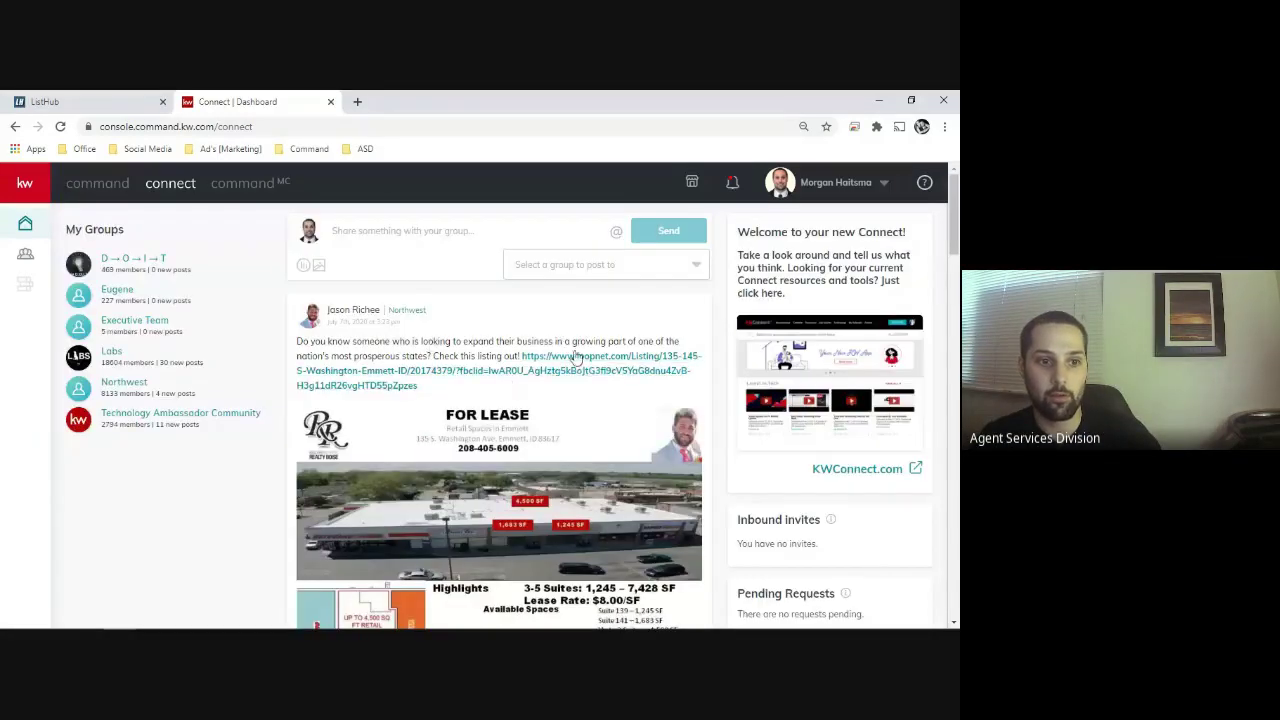
scroll(405, 360, "down", 3)
scroll(340, 395, "down", 3)
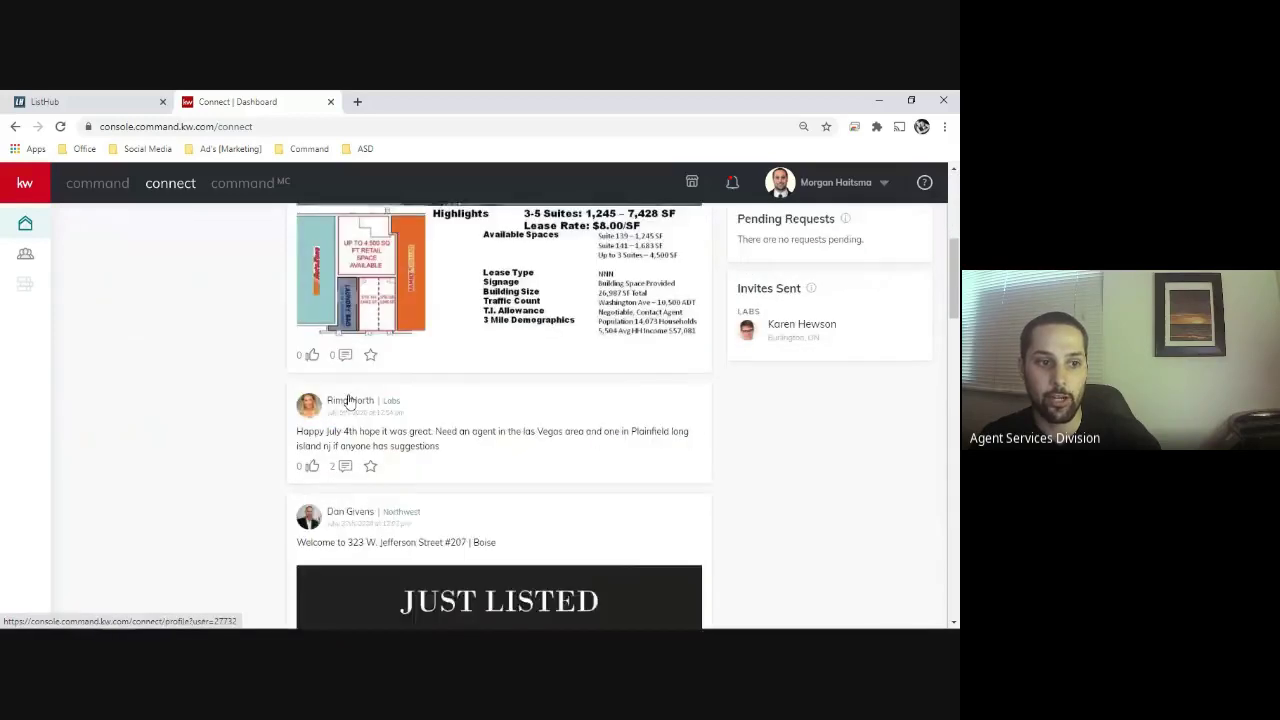
scroll(352, 400, "up", 10)
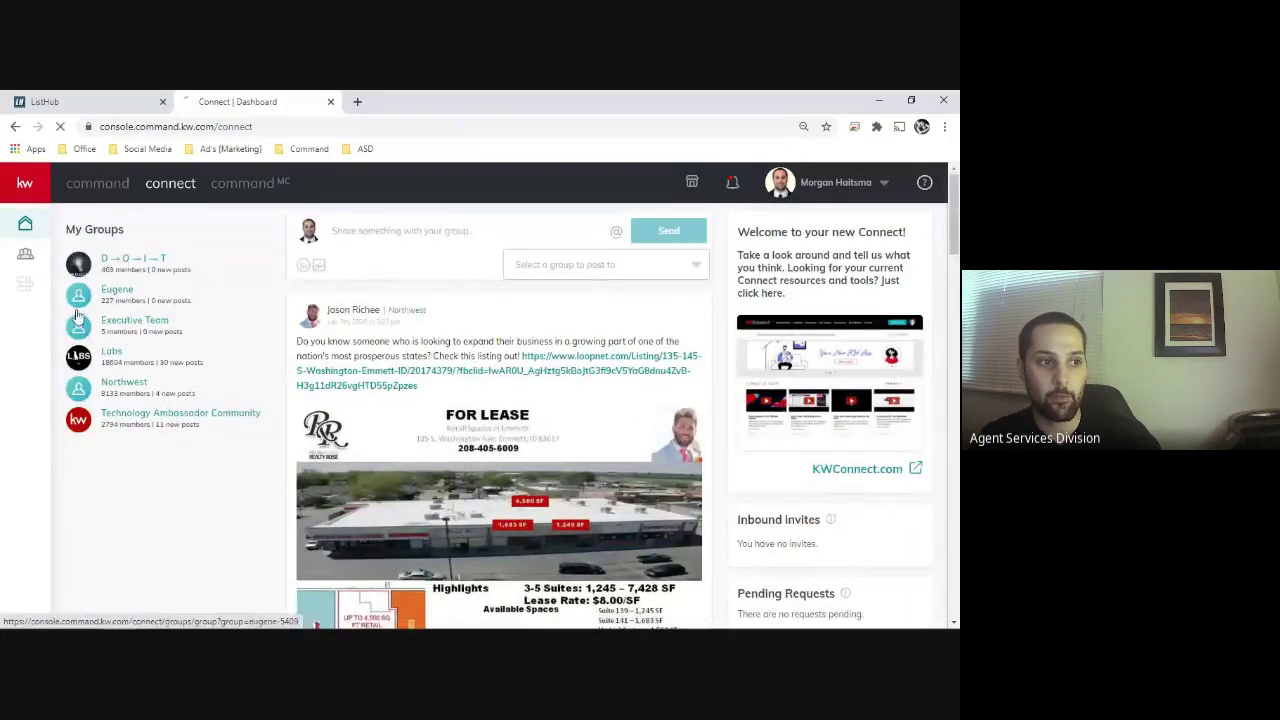
Step: View the D→O→I→T group's Events and Resources pages, then return to the home dashboard
left_click(222, 264)
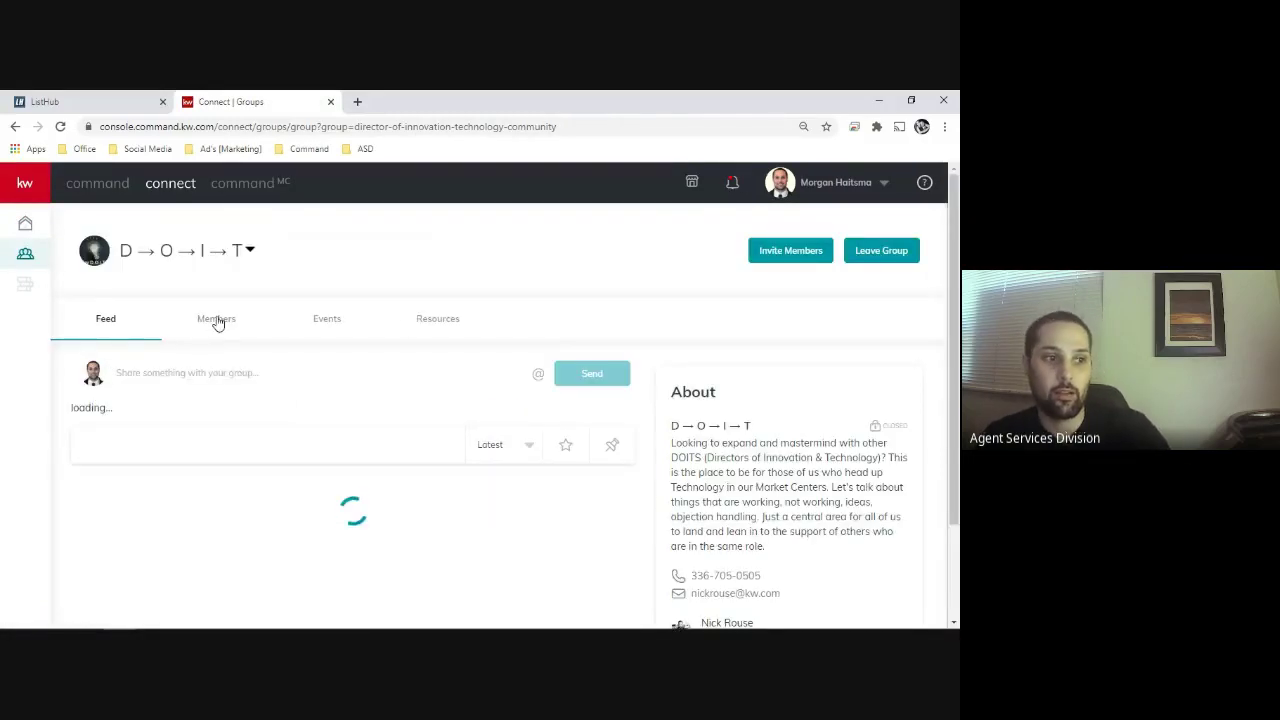
left_click(328, 322)
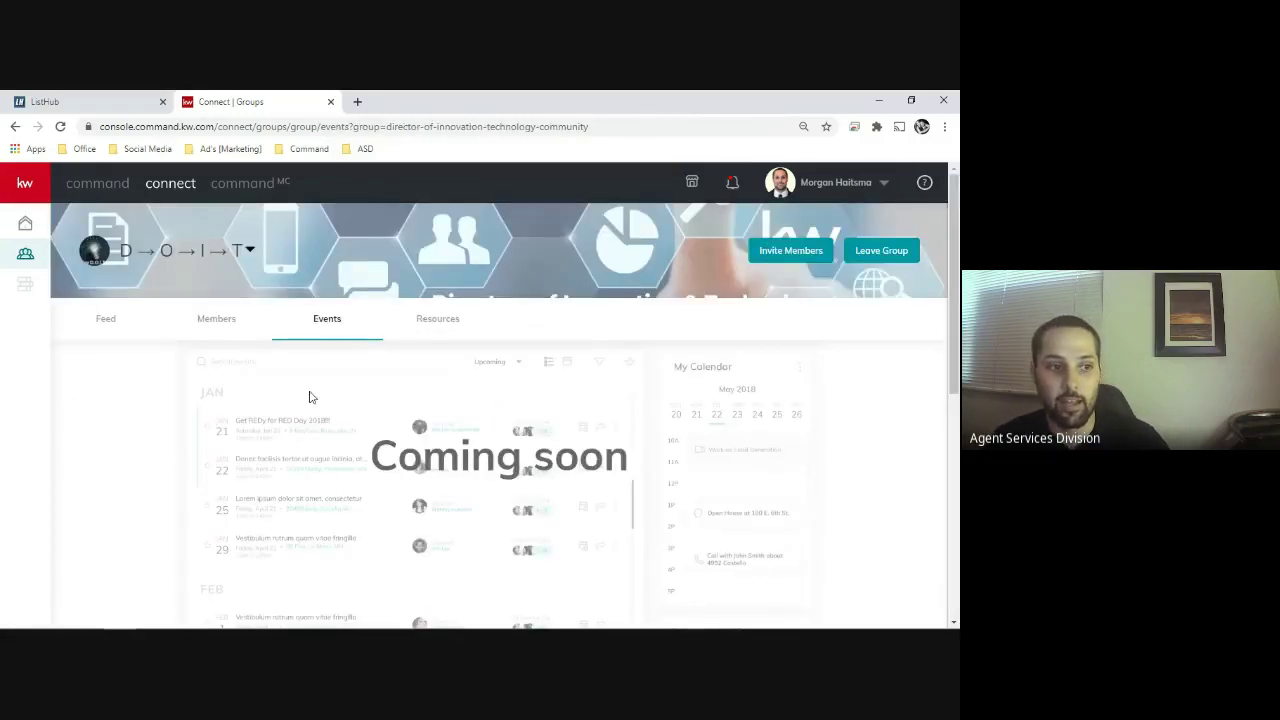
left_click(452, 318)
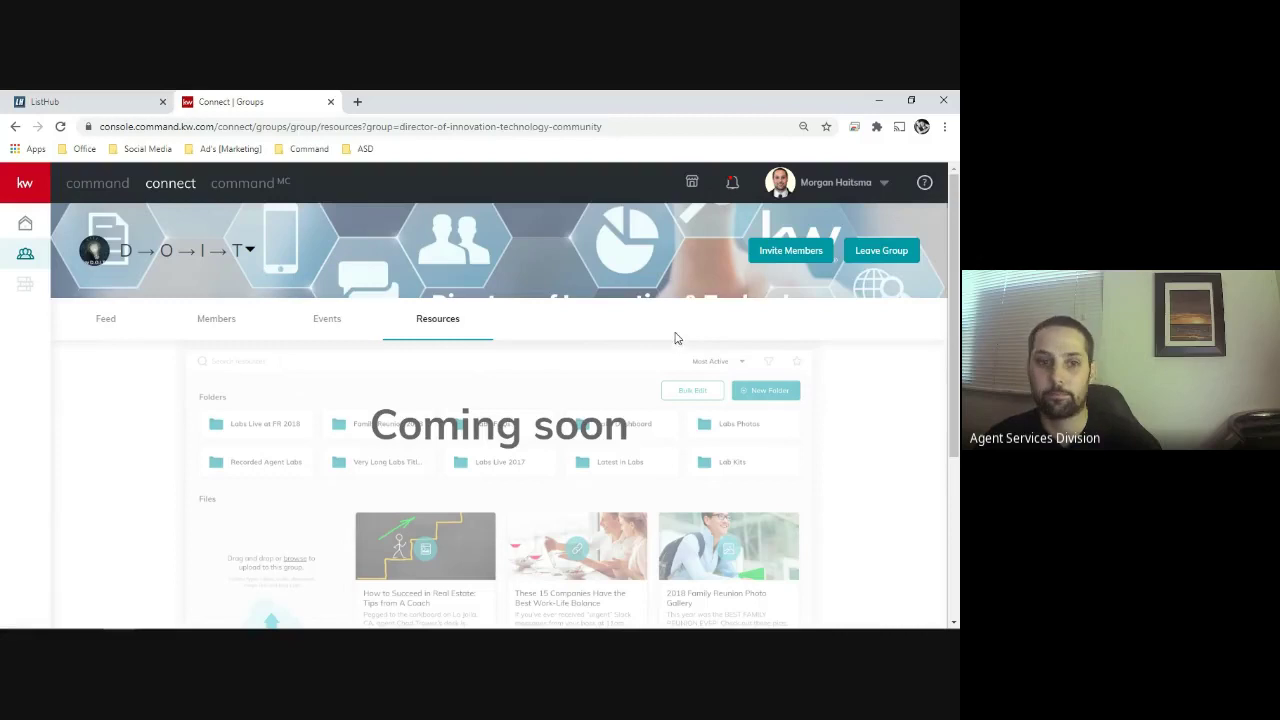
scroll(675, 338, "down", 3)
scroll(540, 366, "up", 3)
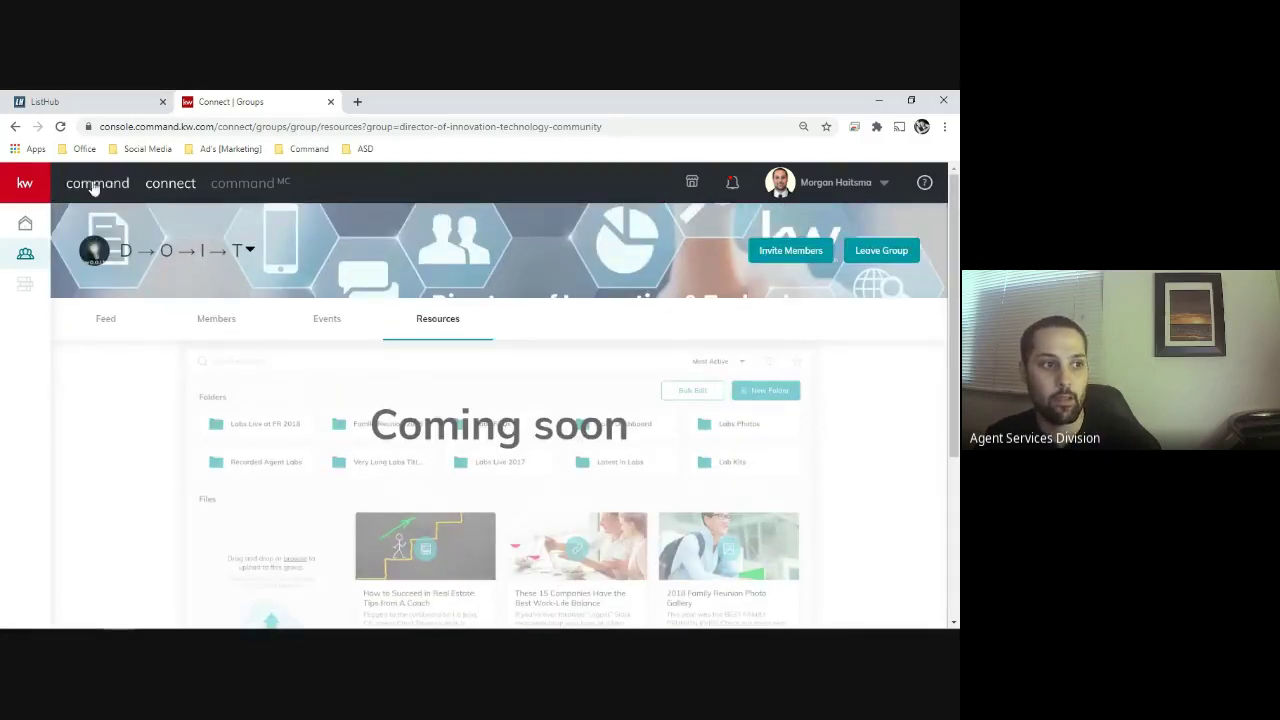
left_click(14, 233)
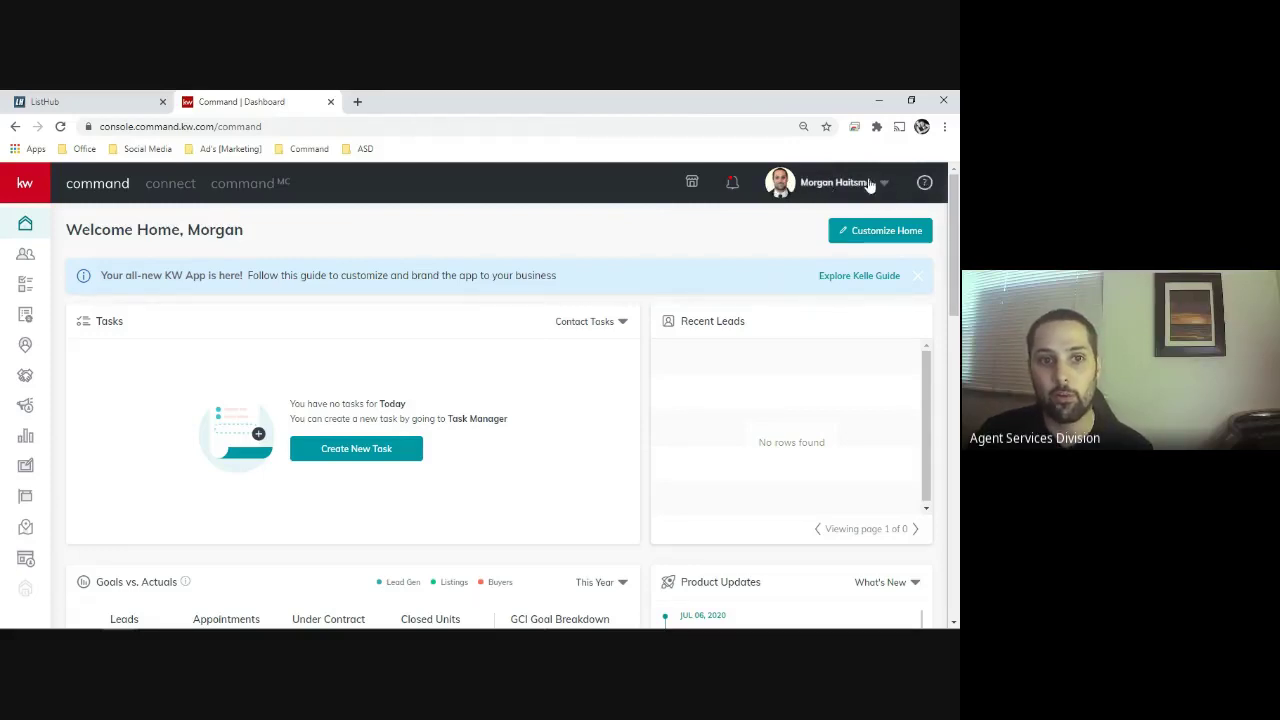
Step: Open the account settings page from the account menu
left_click(882, 188)
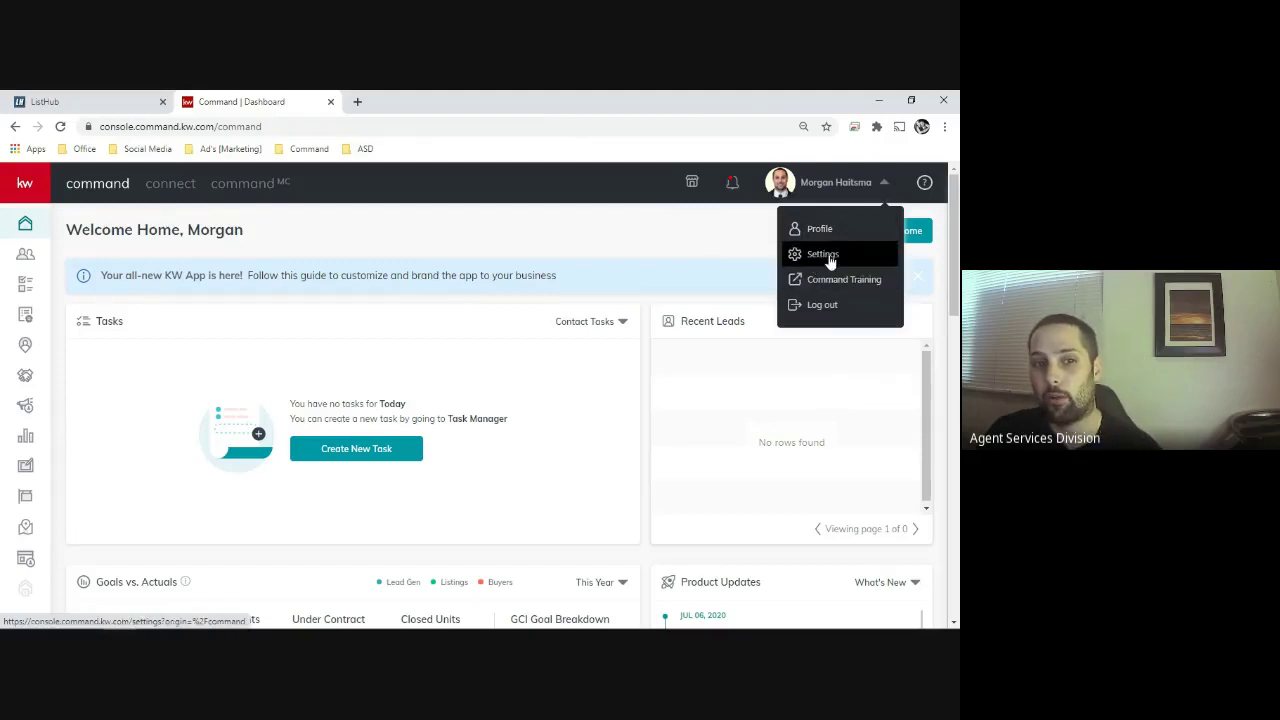
left_click(870, 190)
left_click(872, 190)
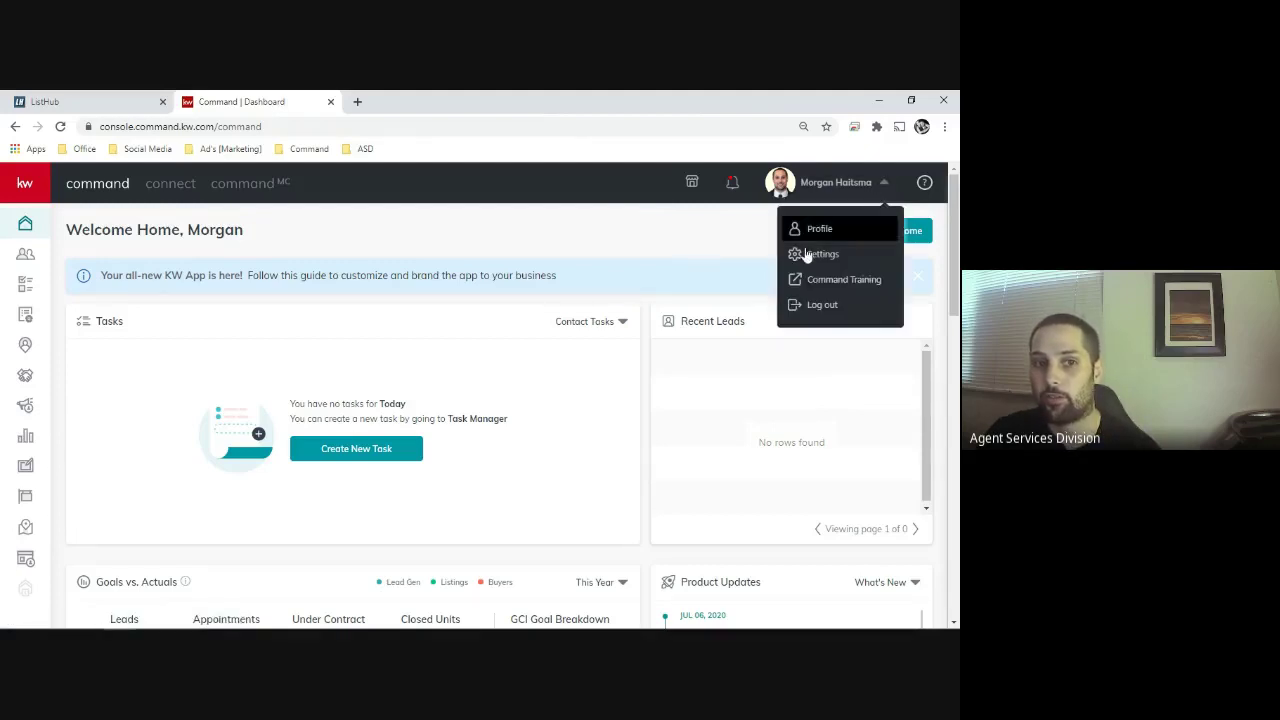
left_click(831, 256)
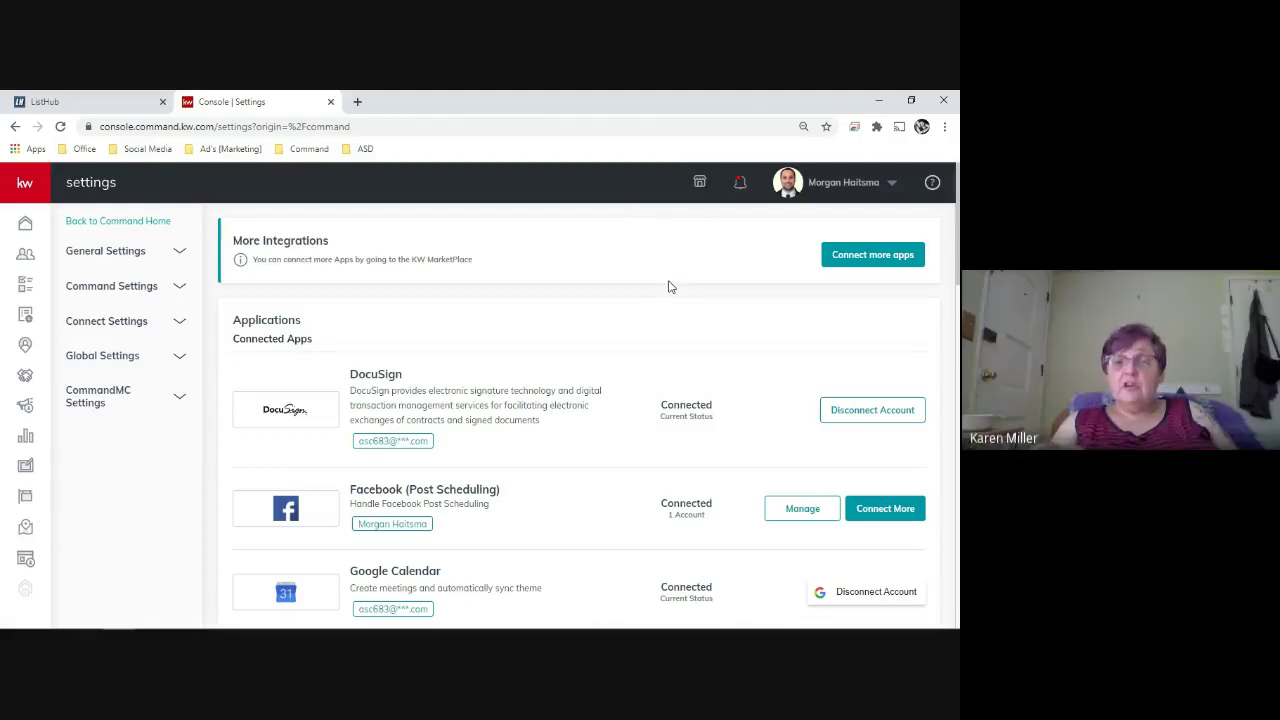
left_click(864, 188)
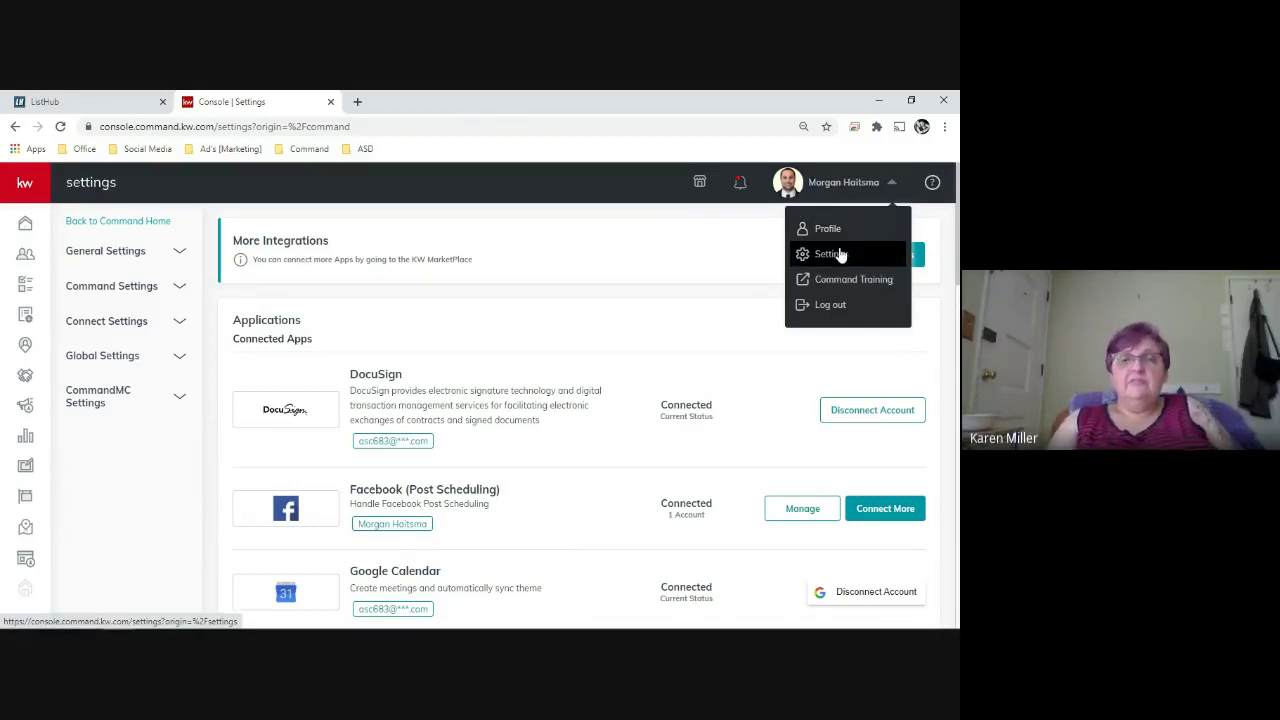
left_click(669, 282)
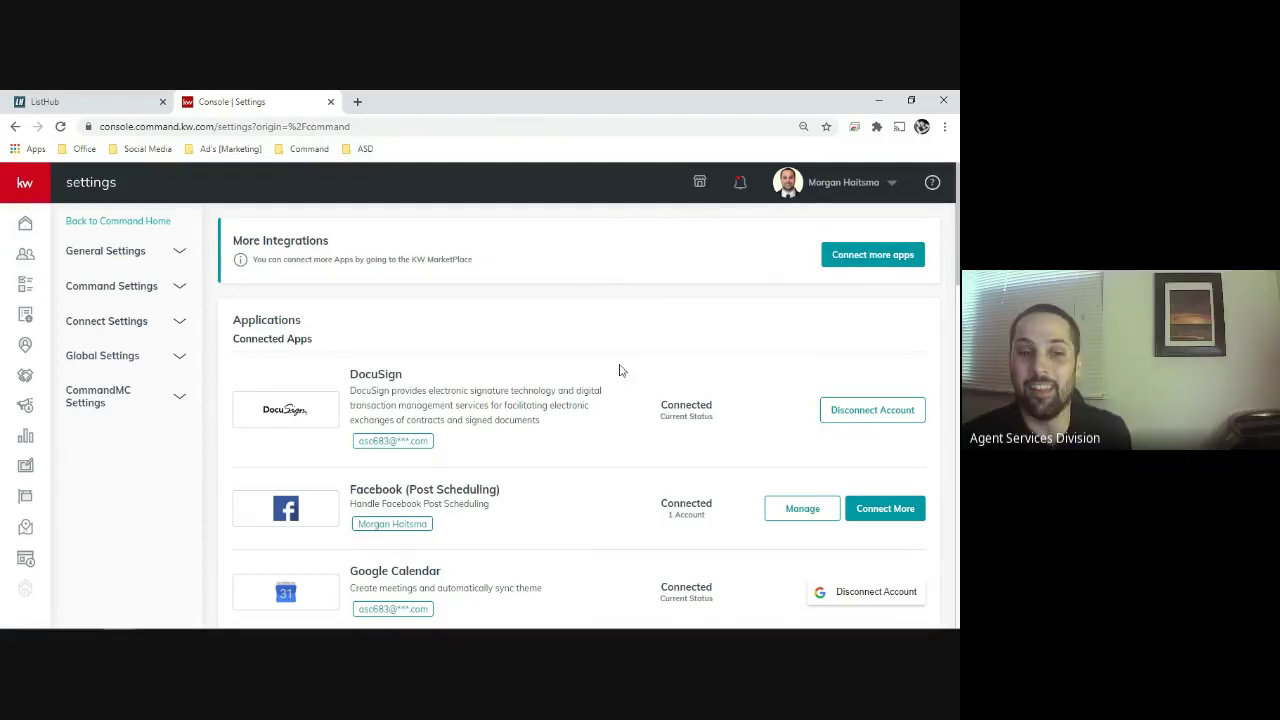
left_click(855, 185)
left_click(629, 251)
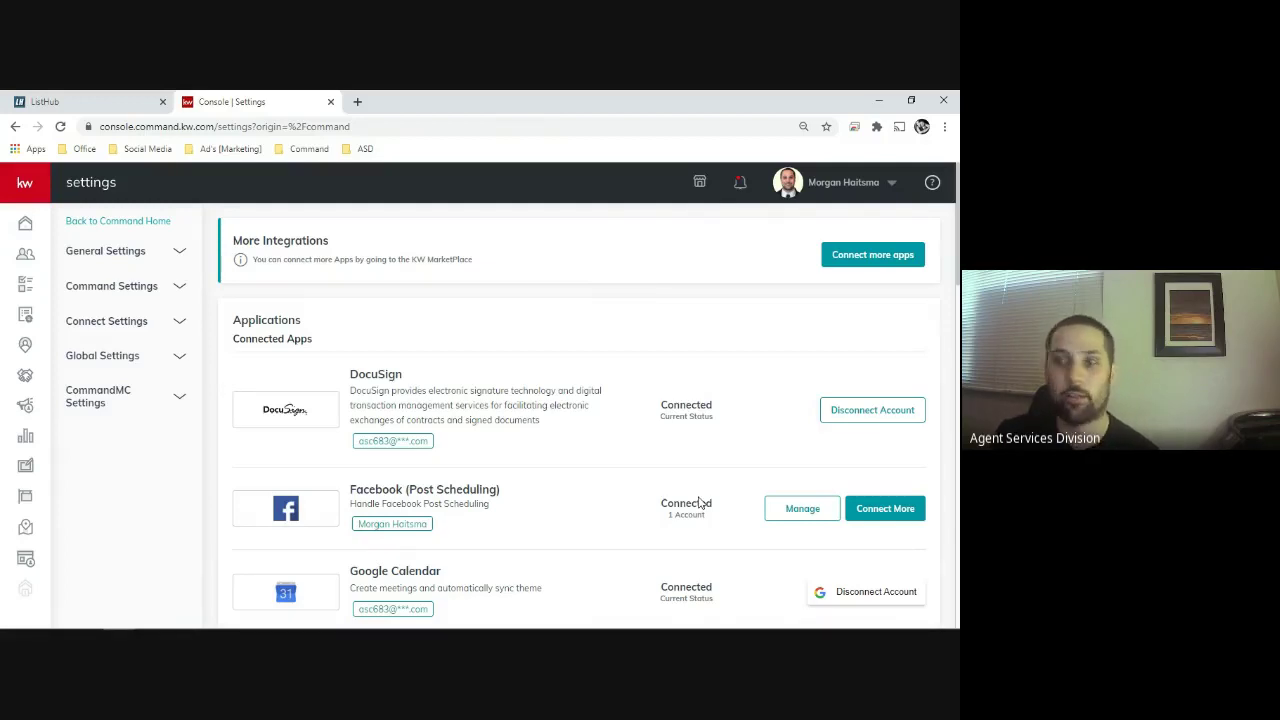
Step: Review the connected applications, then expand Command Settings and Contacts in the settings sidebar
scroll(800, 477, "down", 2)
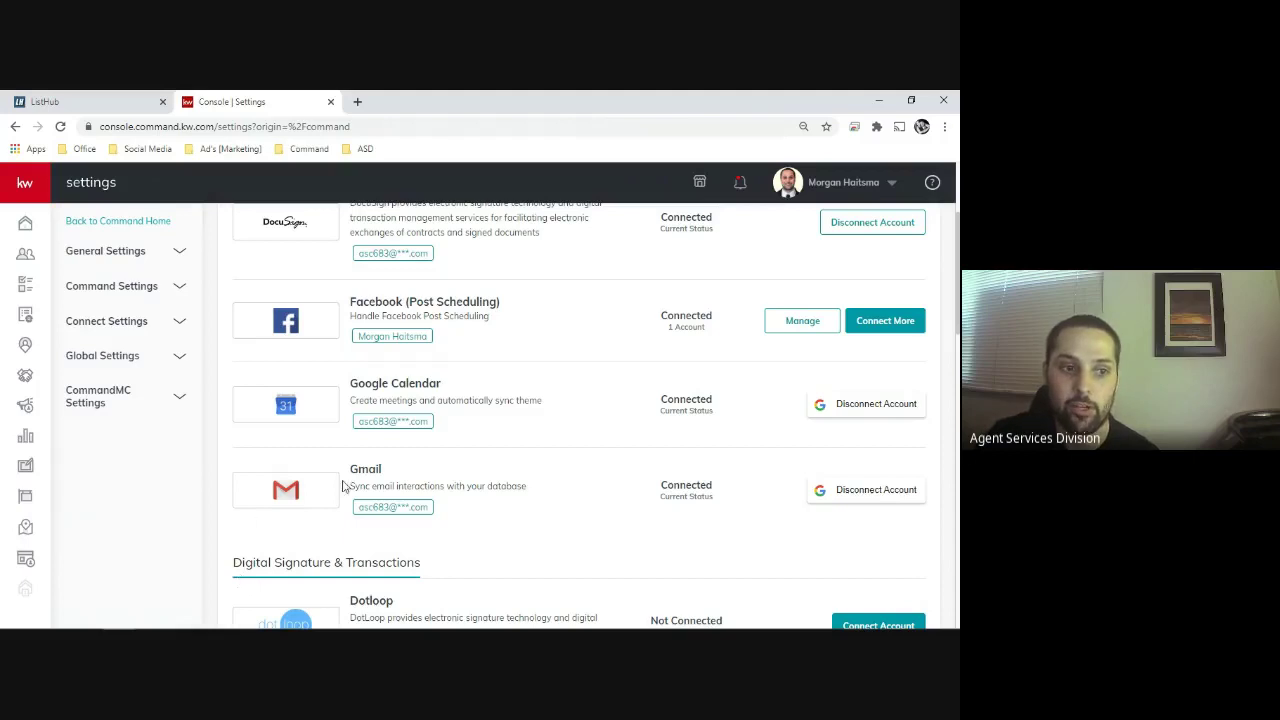
left_click_drag(352, 474, 395, 475)
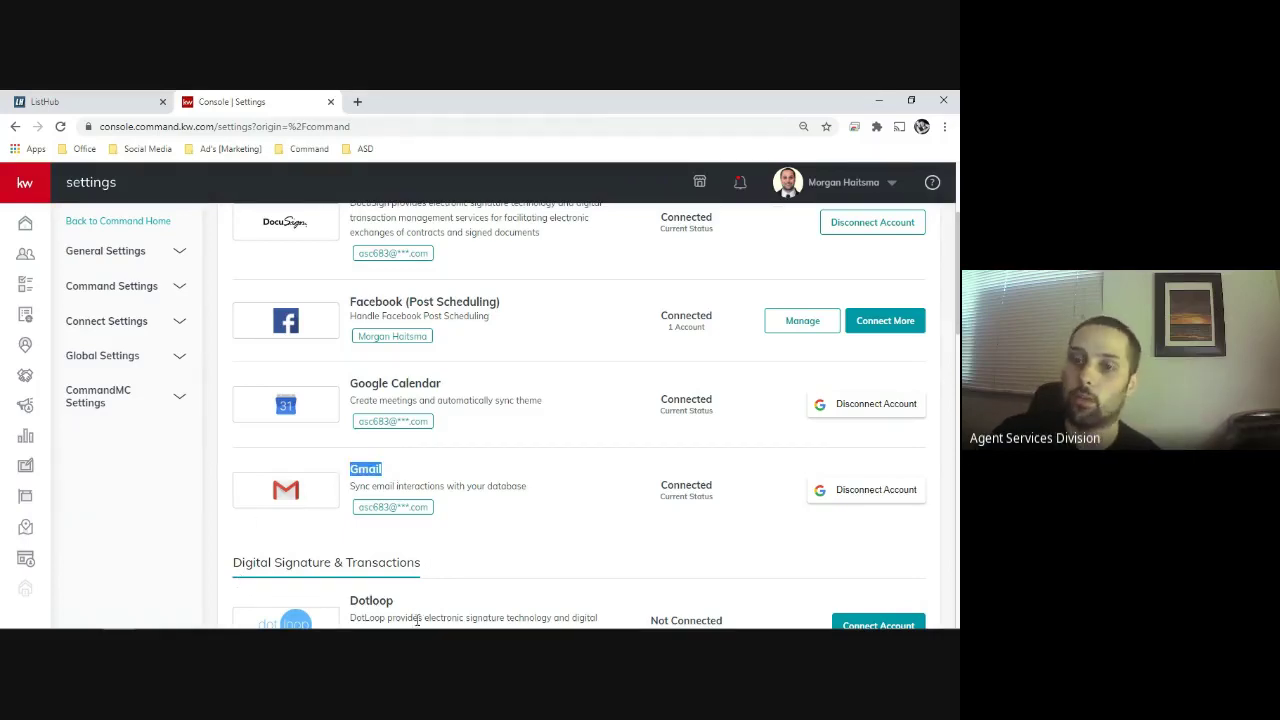
scroll(463, 511, "down", 2)
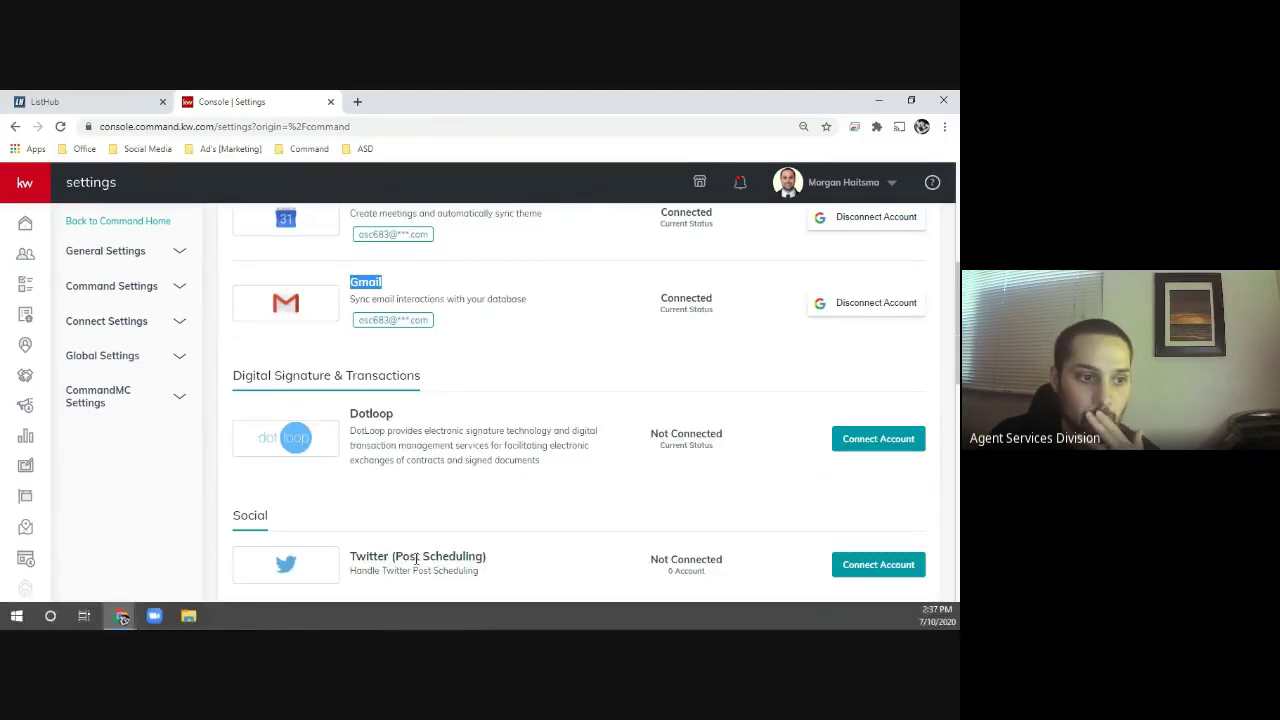
scroll(443, 514, "down", 5)
scroll(500, 486, "up", 15)
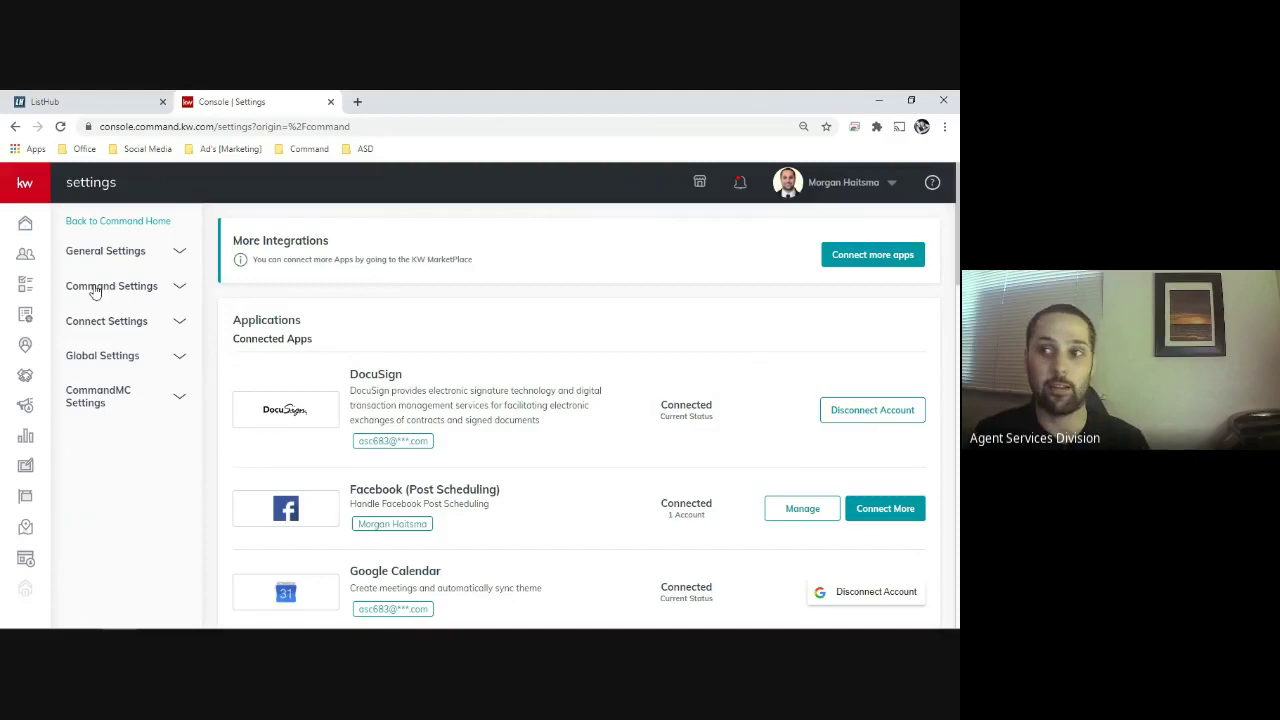
left_click(120, 287)
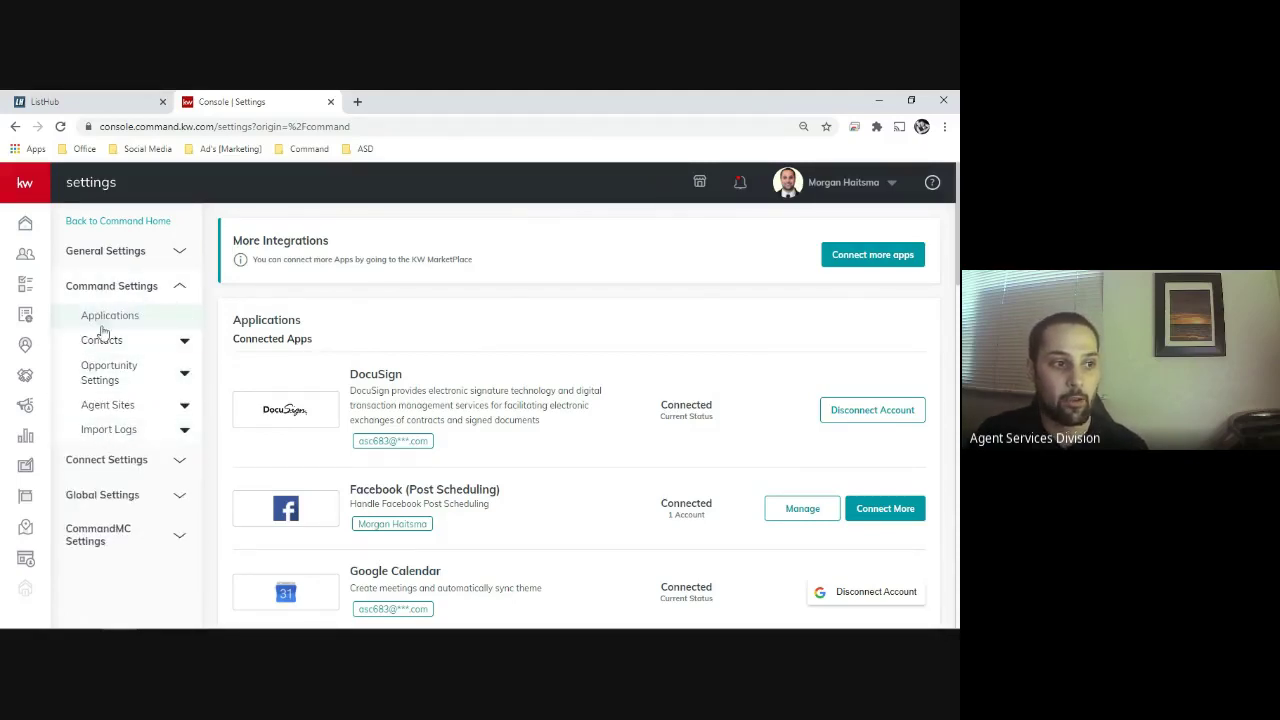
left_click(120, 345)
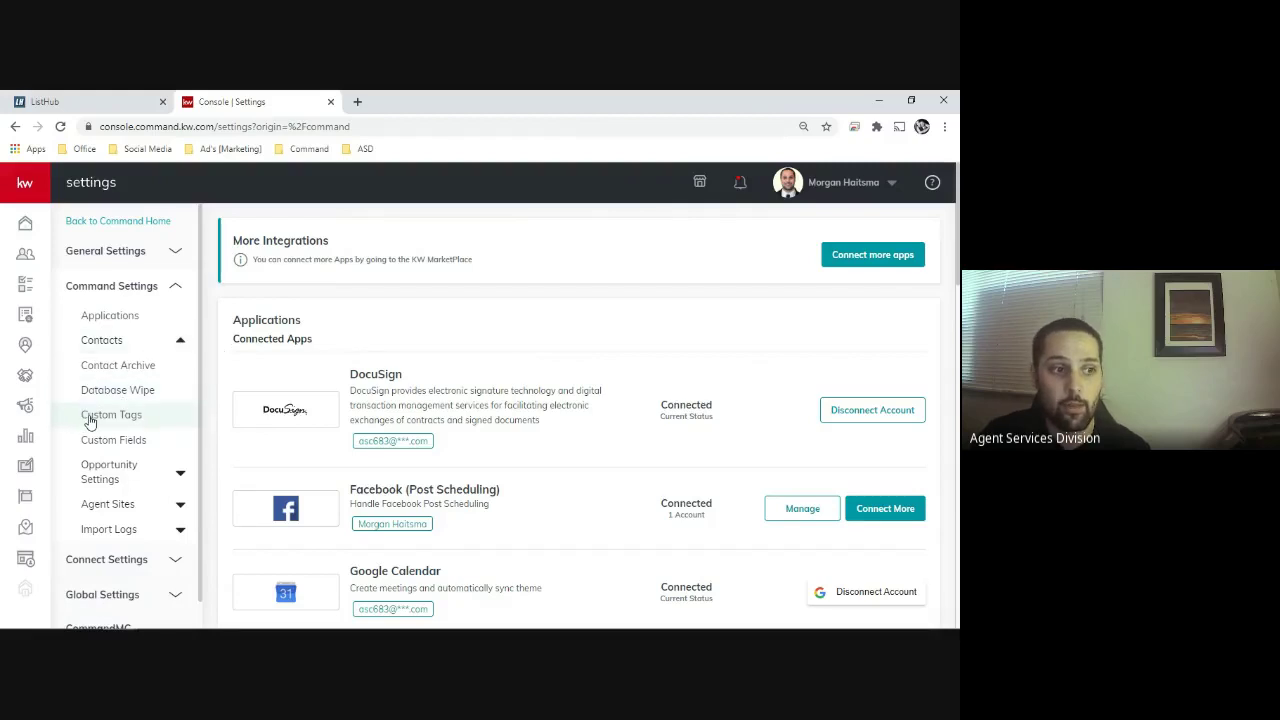
Step: Open the Custom Tags page and scroll through the tag list
left_click(150, 416)
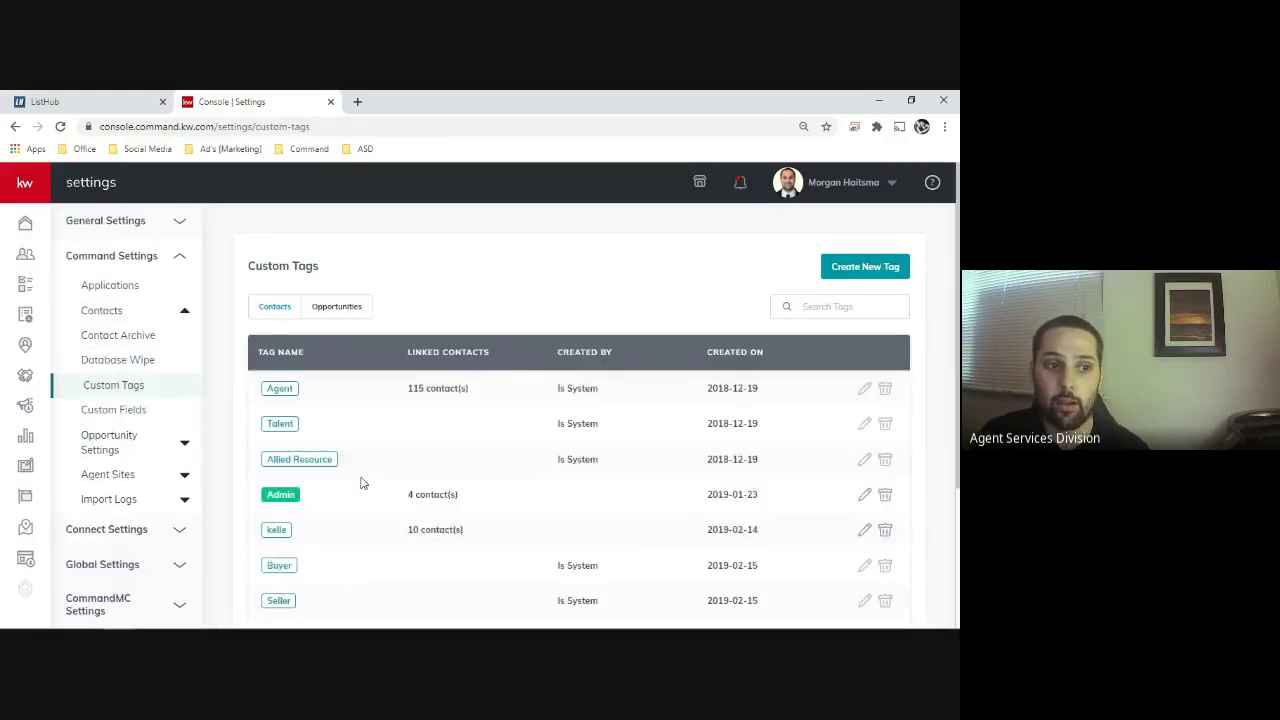
scroll(360, 412, "down", 3)
scroll(352, 409, "up", 3)
scroll(352, 409, "down", 3)
scroll(354, 408, "up", 3)
scroll(354, 409, "down", 2)
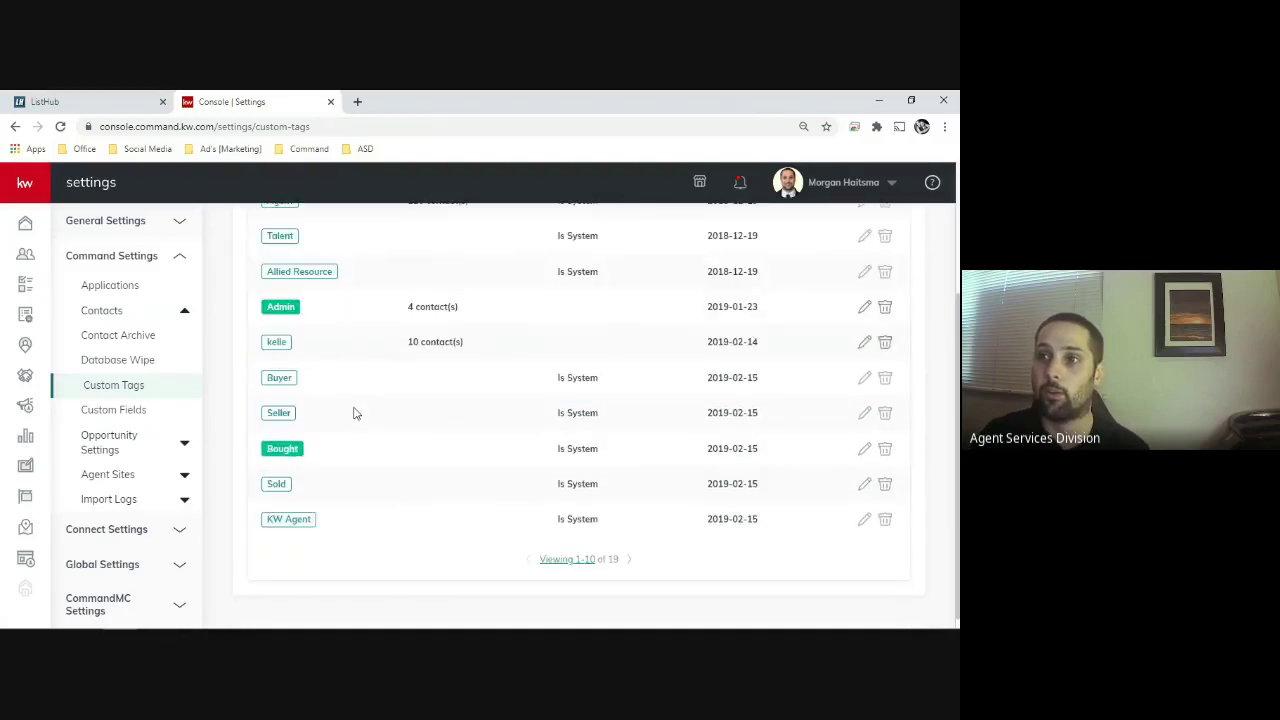
scroll(543, 400, "up", 3)
scroll(371, 449, "down", 3)
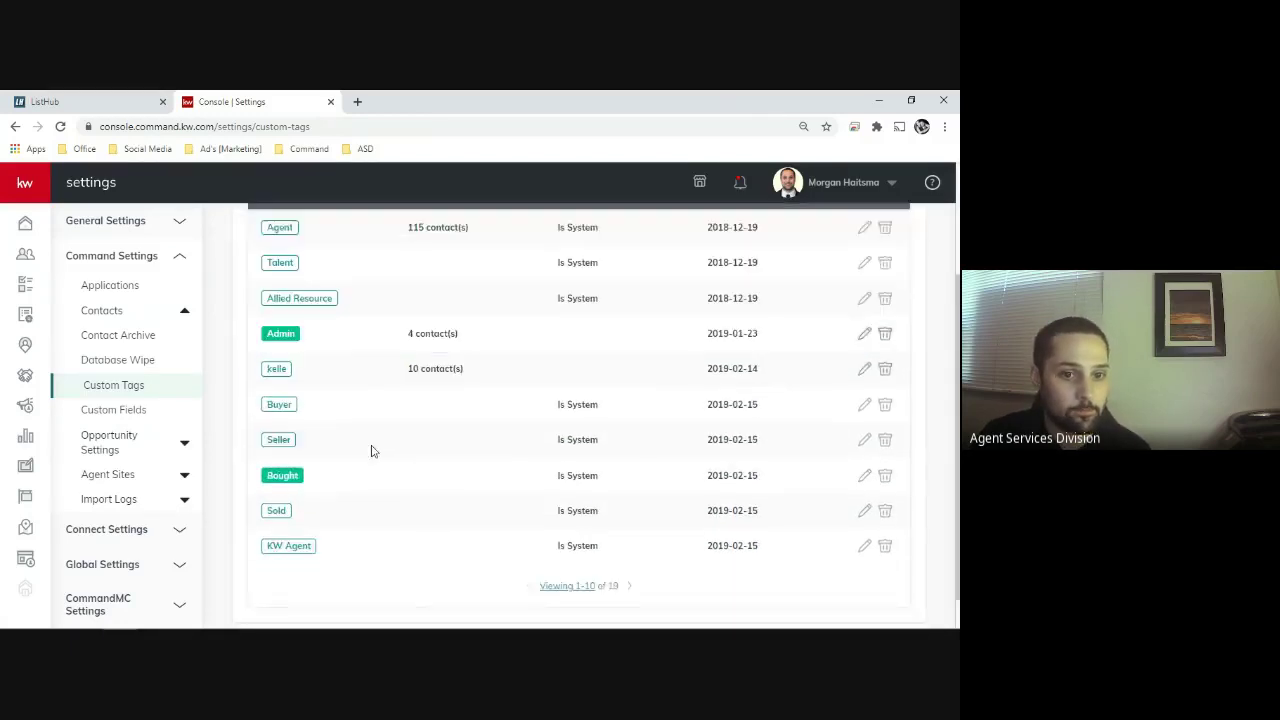
Step: Open Import Logs > My Logs and check the latest import's imported and failed counts
left_click(122, 499)
left_click(104, 524)
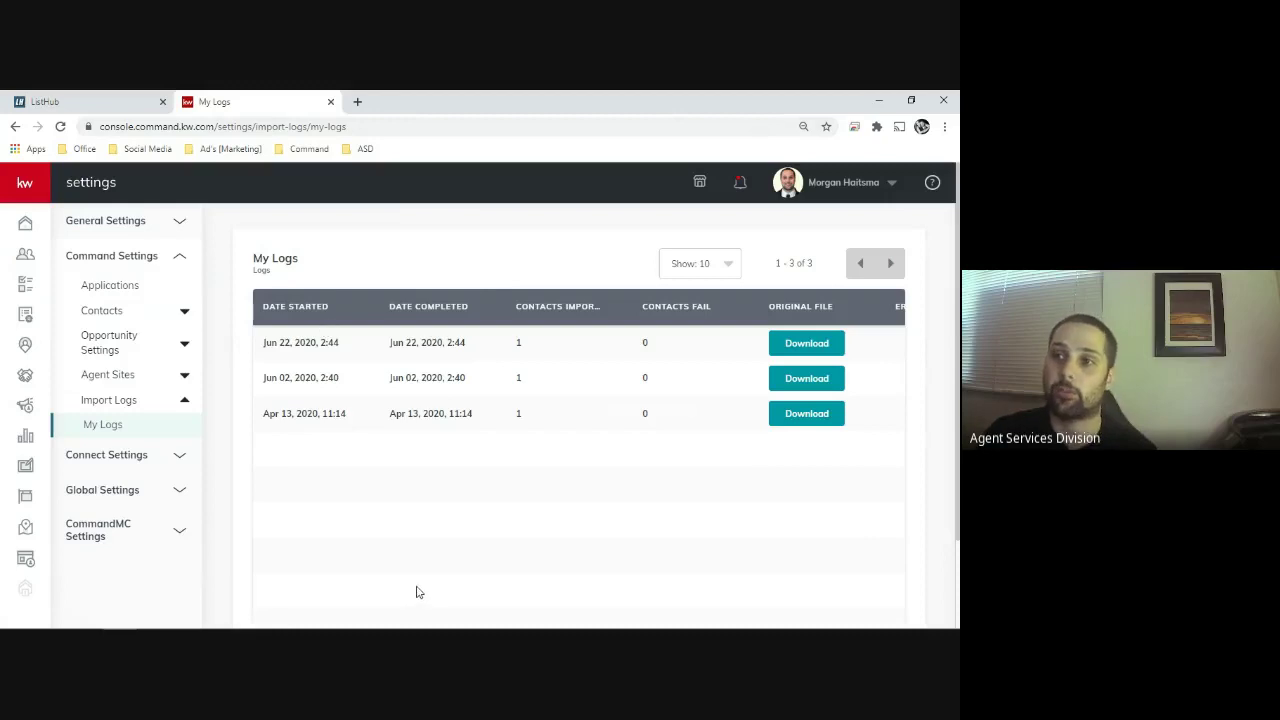
left_click_drag(514, 342, 537, 342)
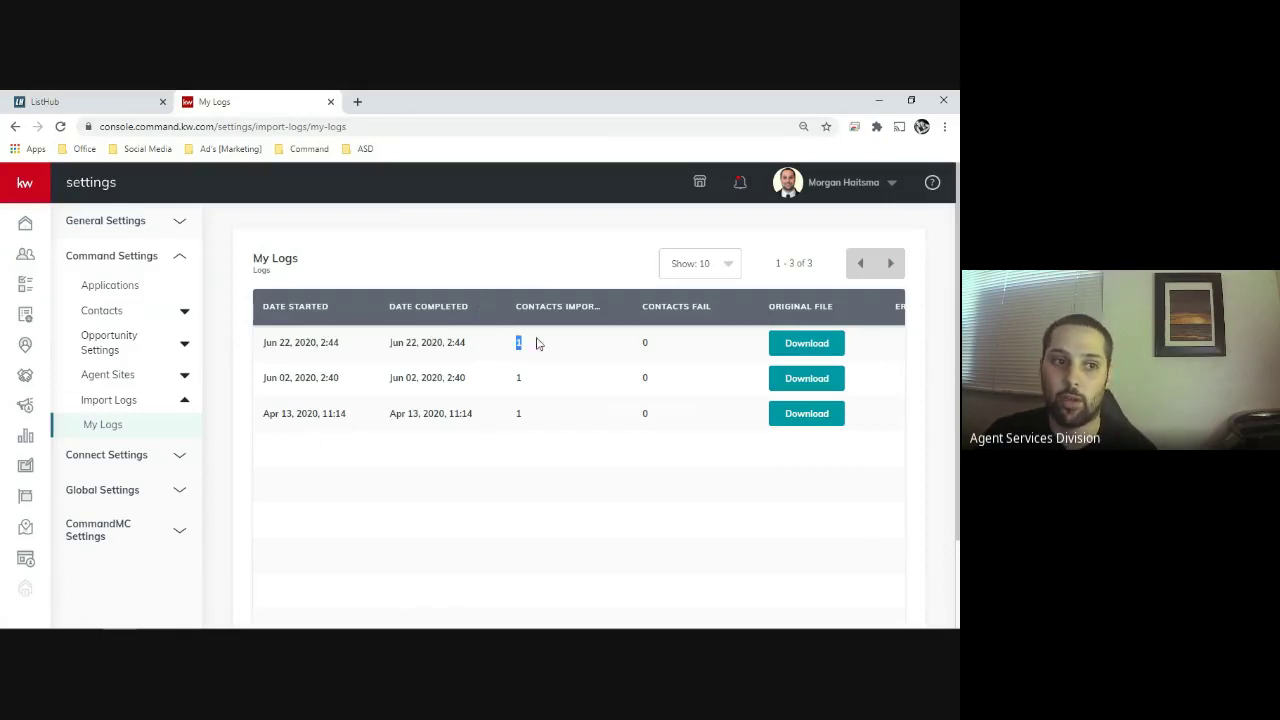
double_click(644, 342)
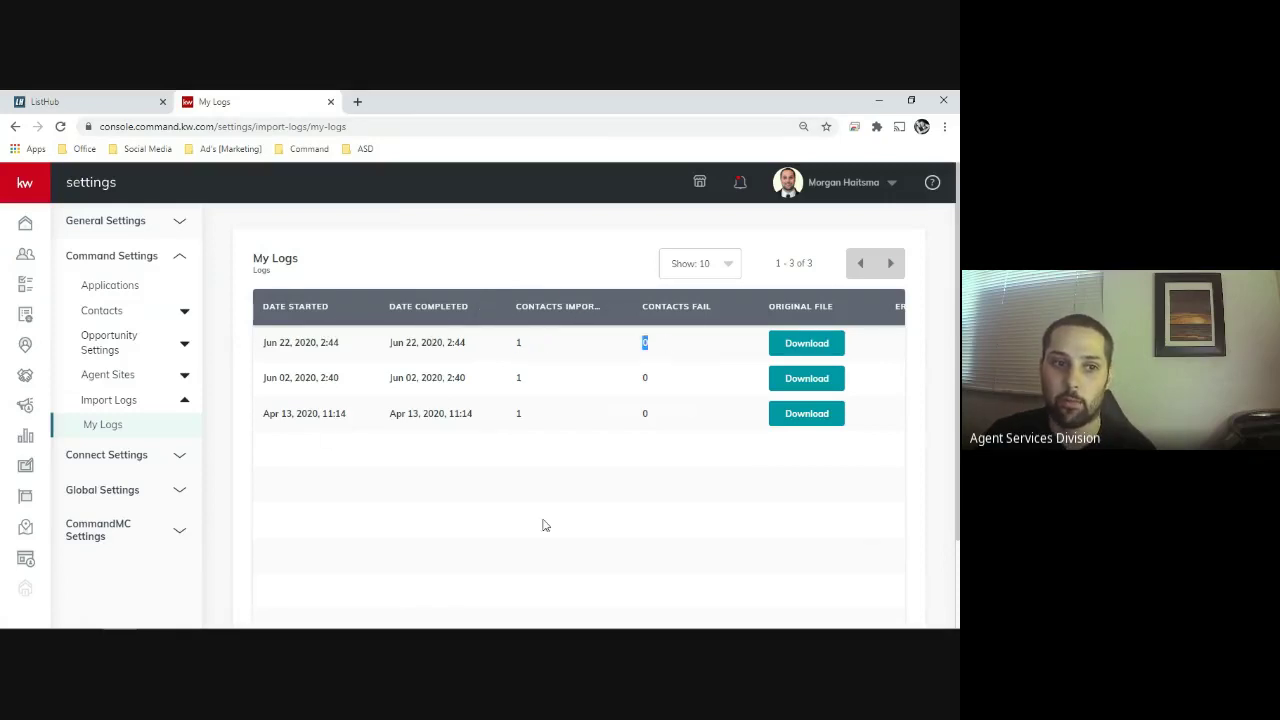
left_click(158, 259)
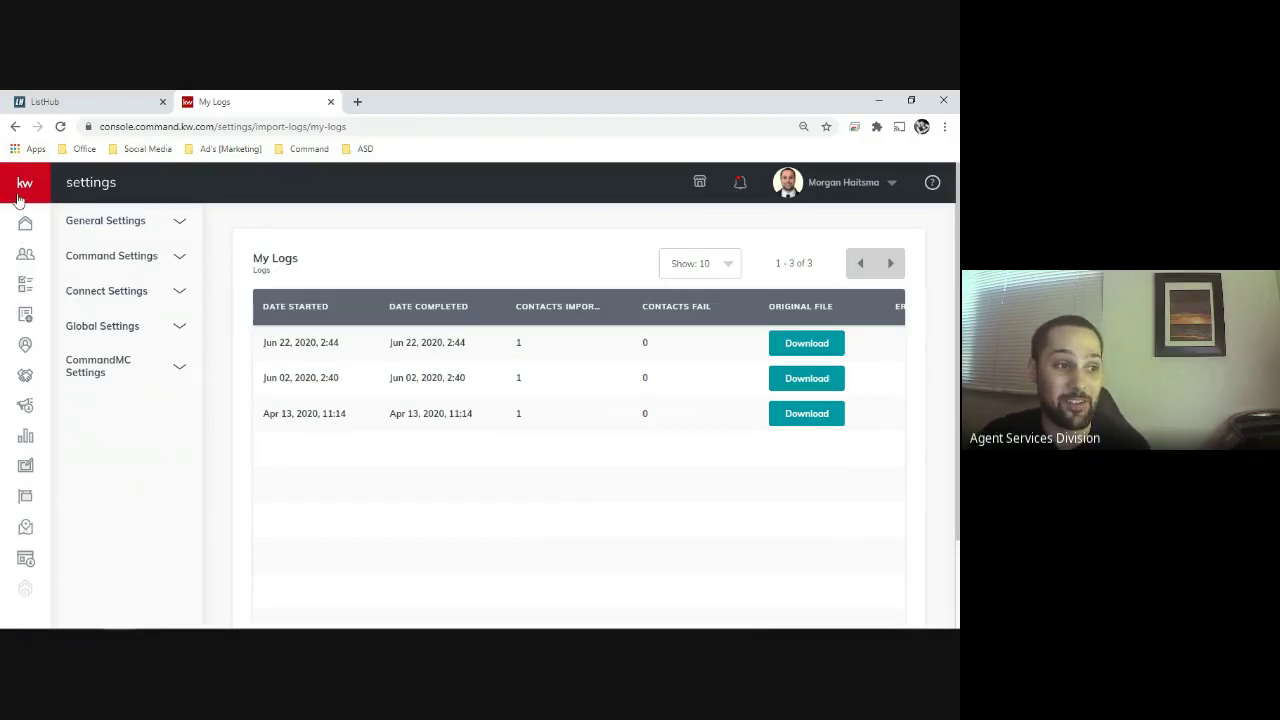
mouse_move(26, 217)
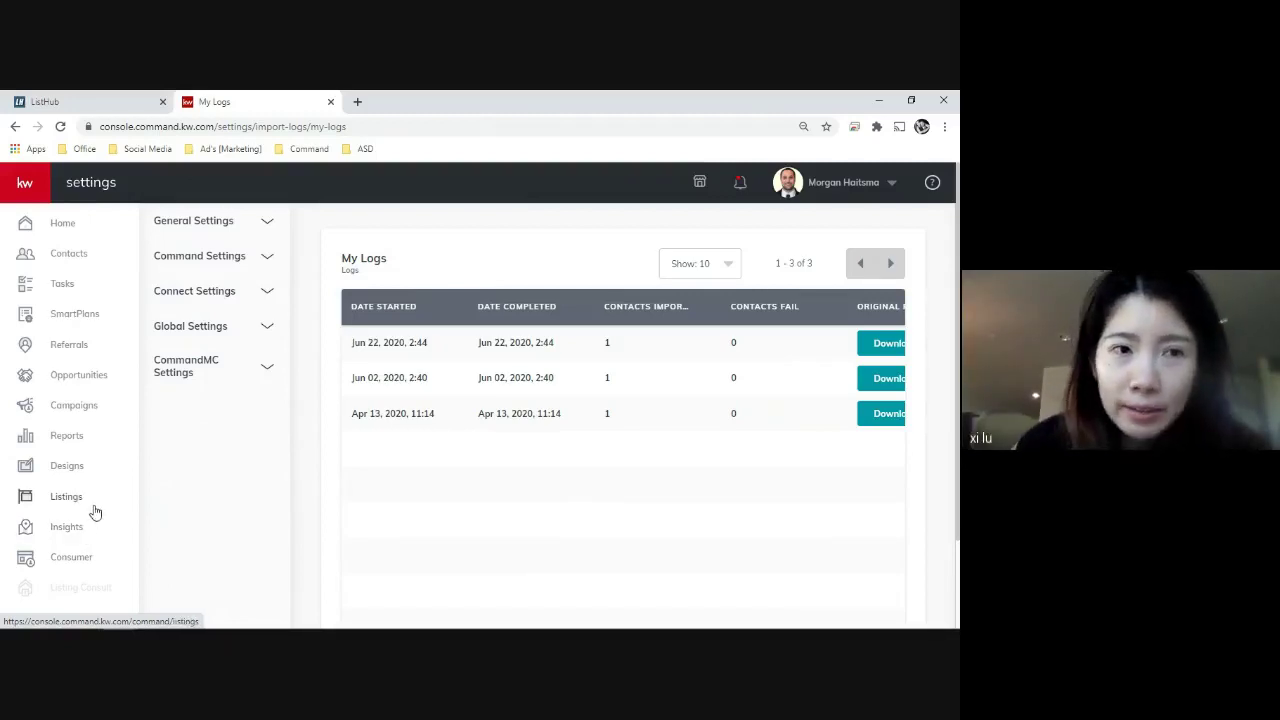
Step: From the Designs page, create a new Social design and continue to the template library
left_click(51, 478)
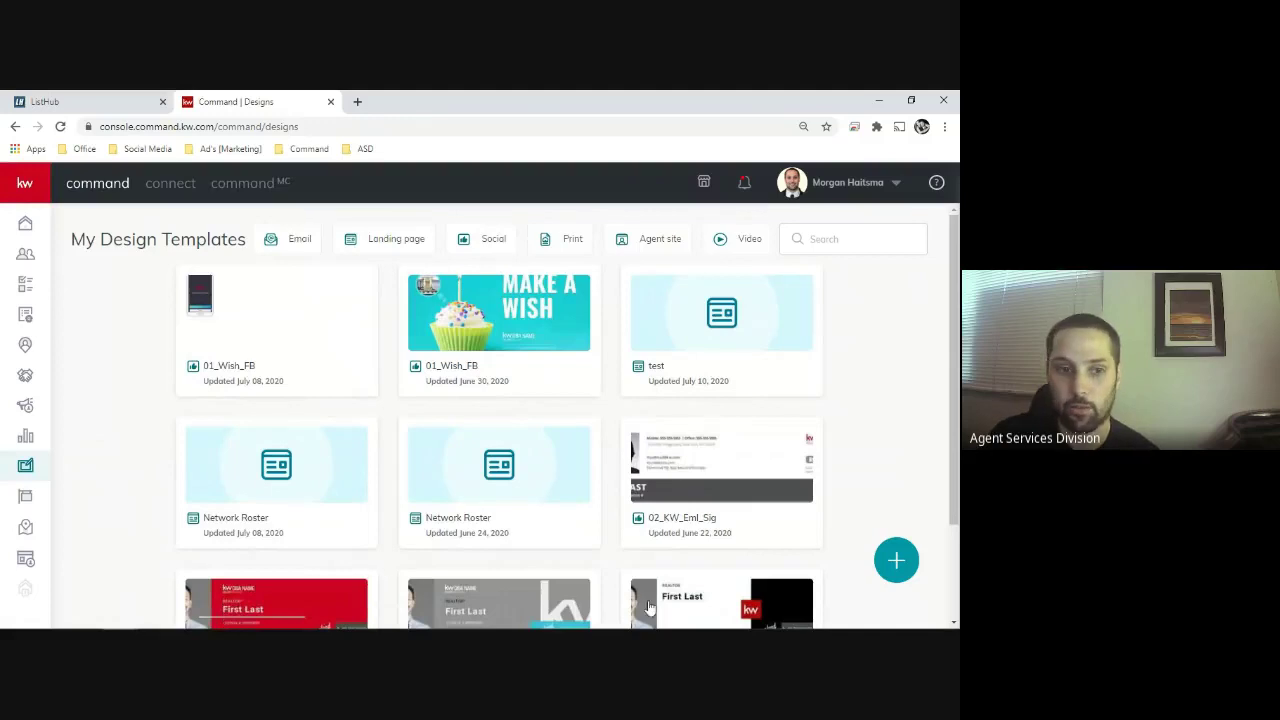
left_click(896, 561)
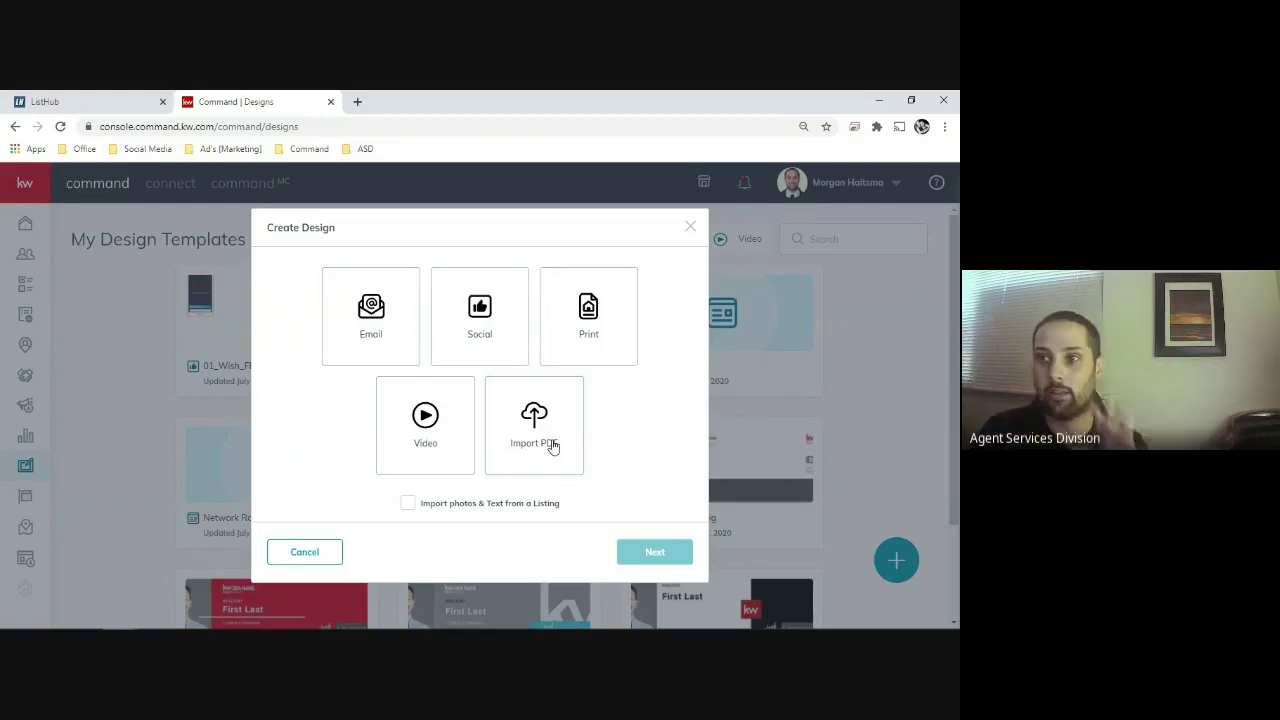
left_click(515, 344)
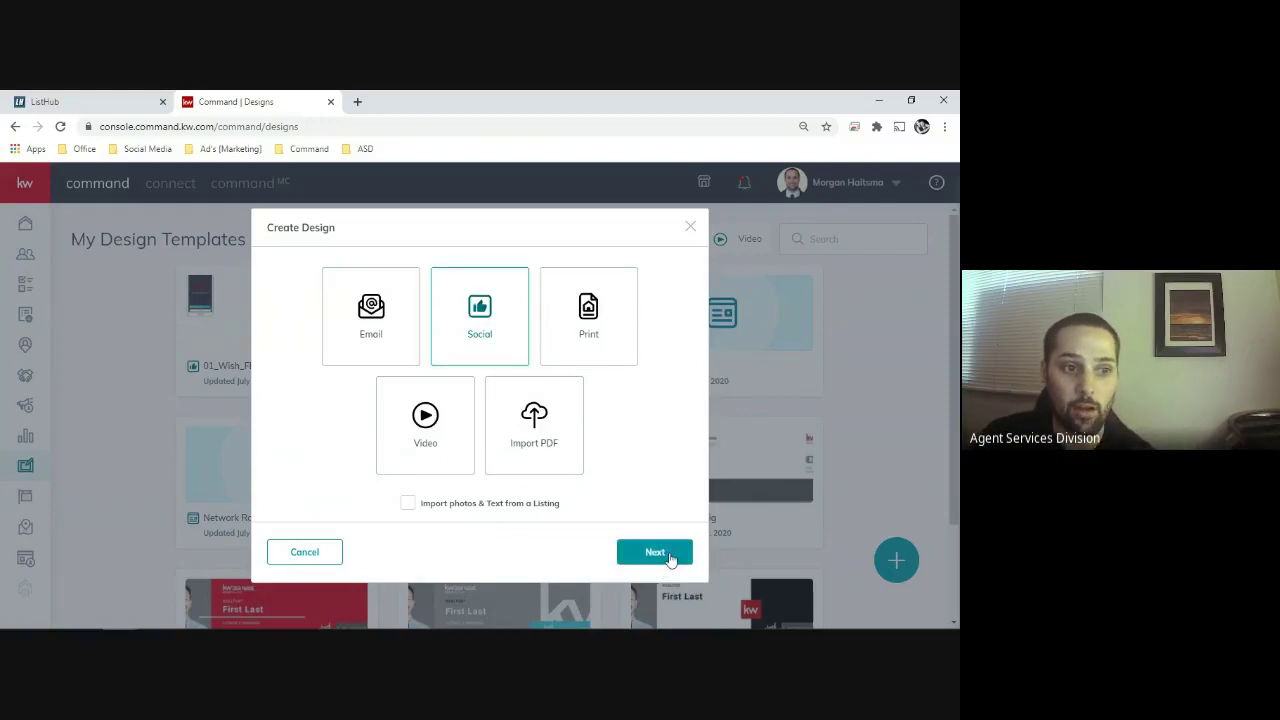
left_click(670, 556)
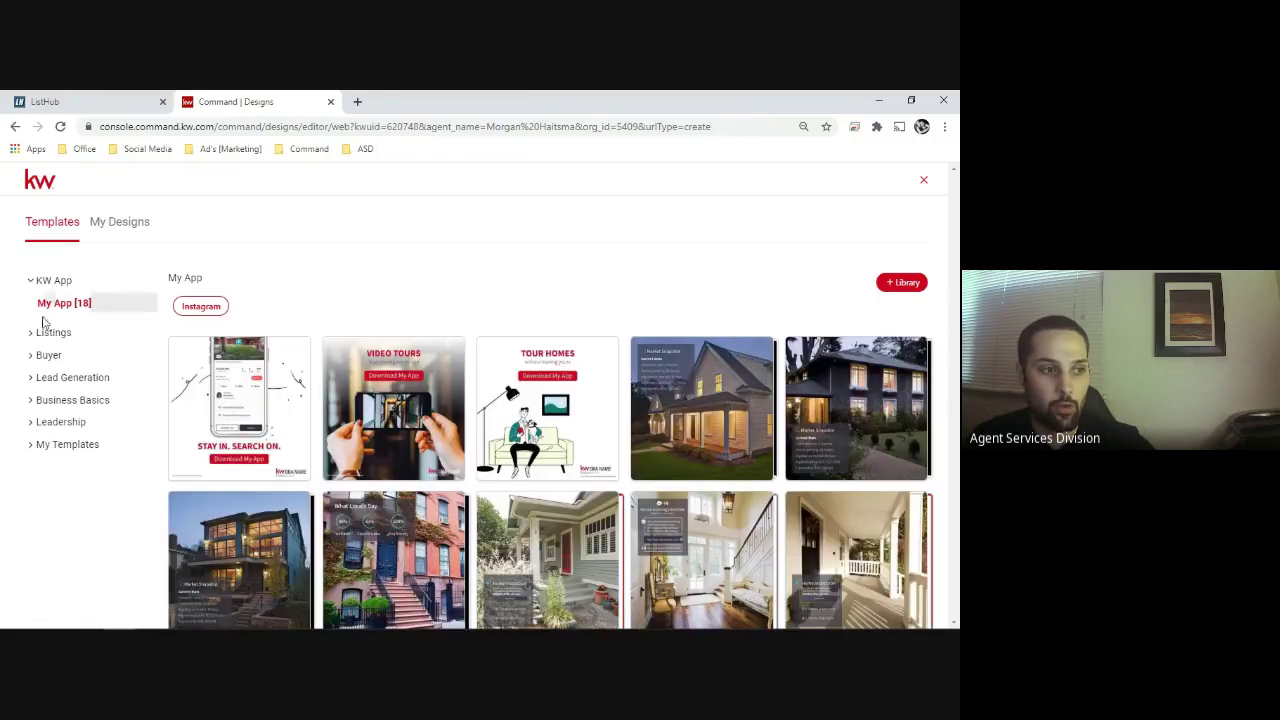
Step: Open the Instagram Make a Wish template from Lead Generation > Client Love
scroll(212, 376, "down", 2)
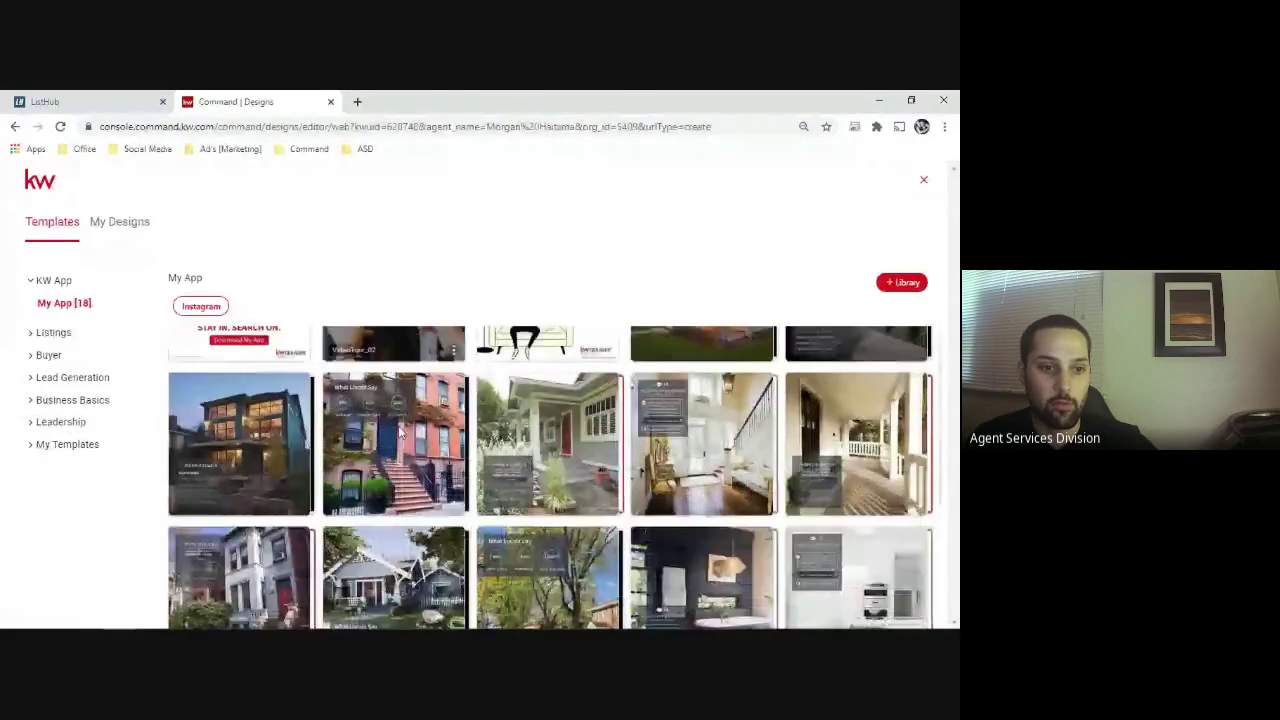
left_click(72, 380)
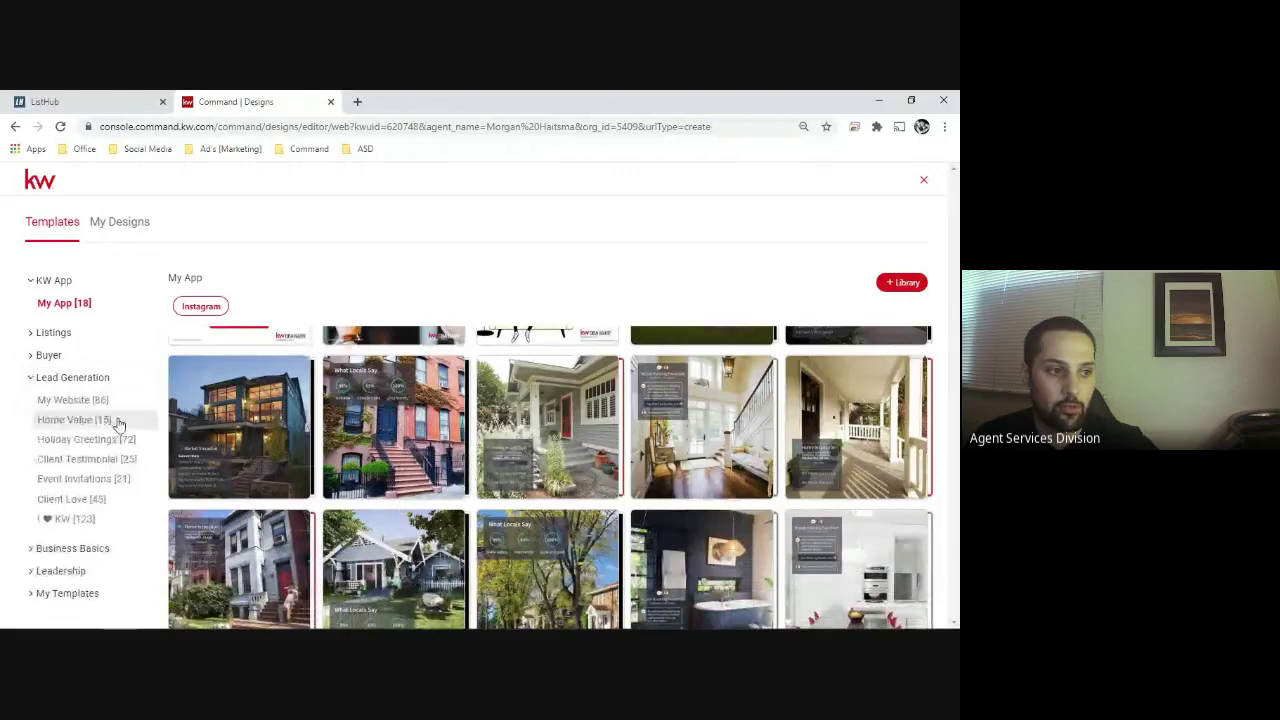
left_click(68, 500)
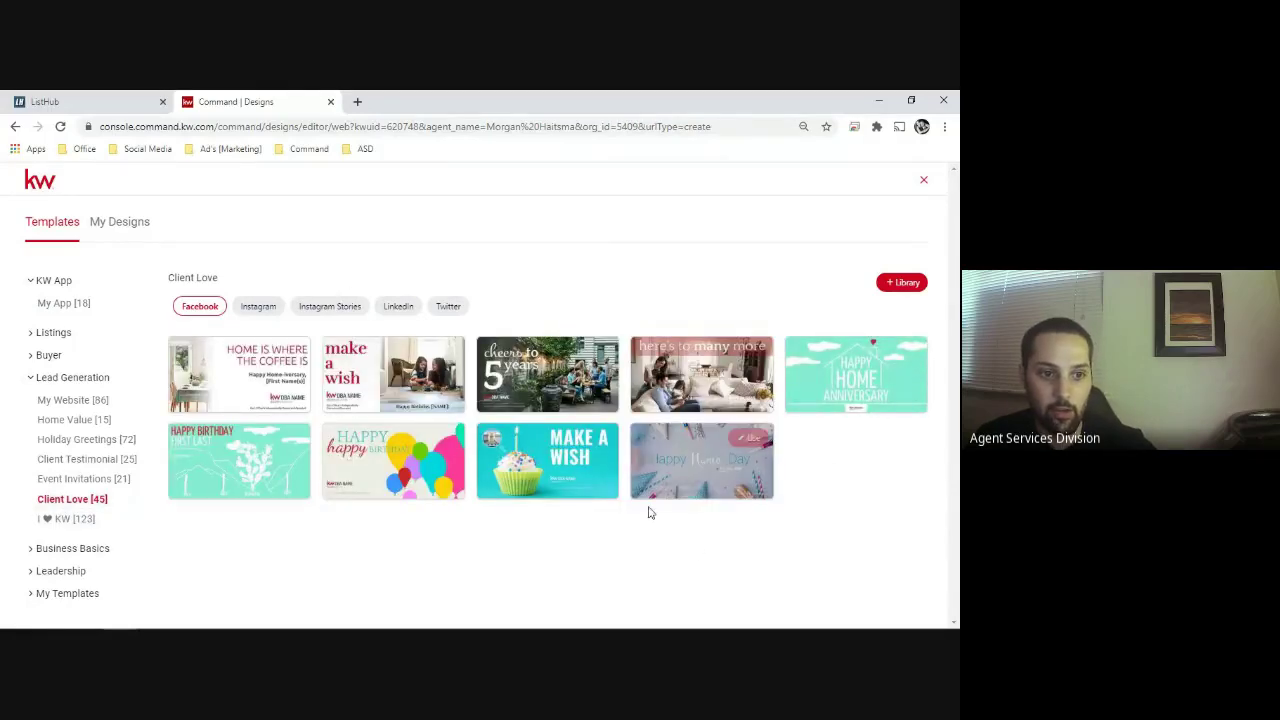
mouse_move(553, 473)
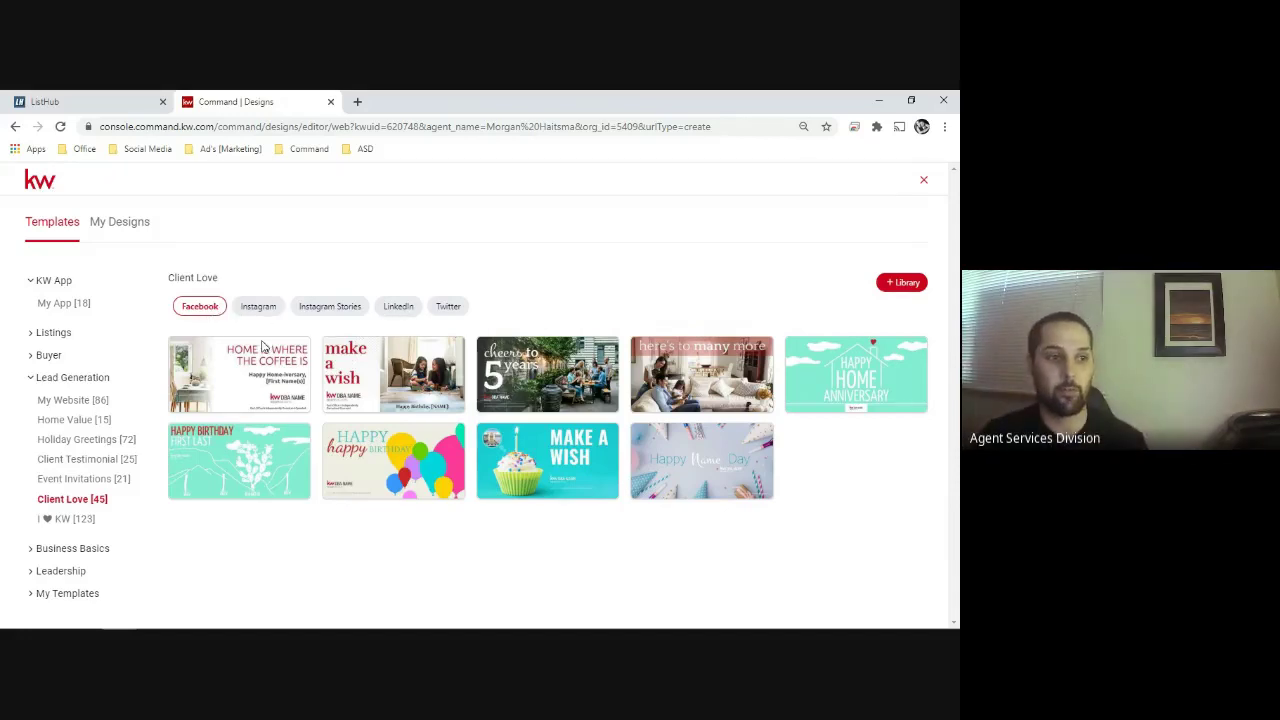
left_click(258, 307)
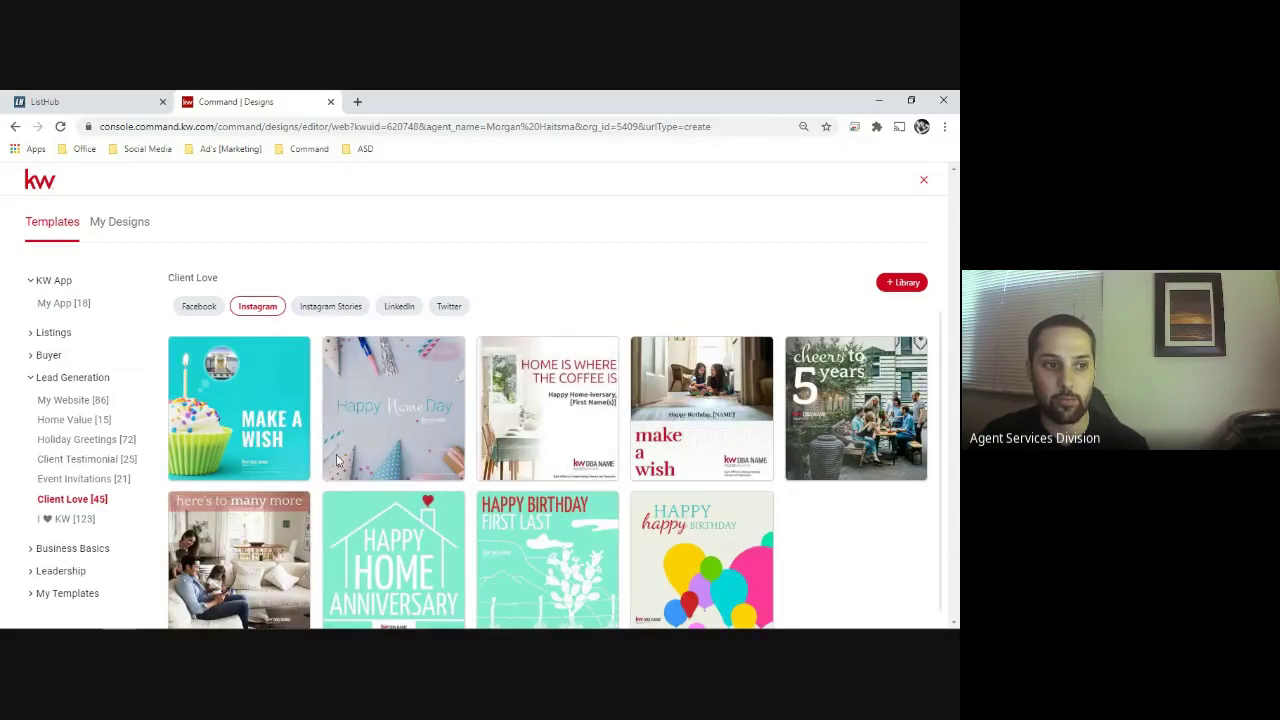
left_click(285, 362)
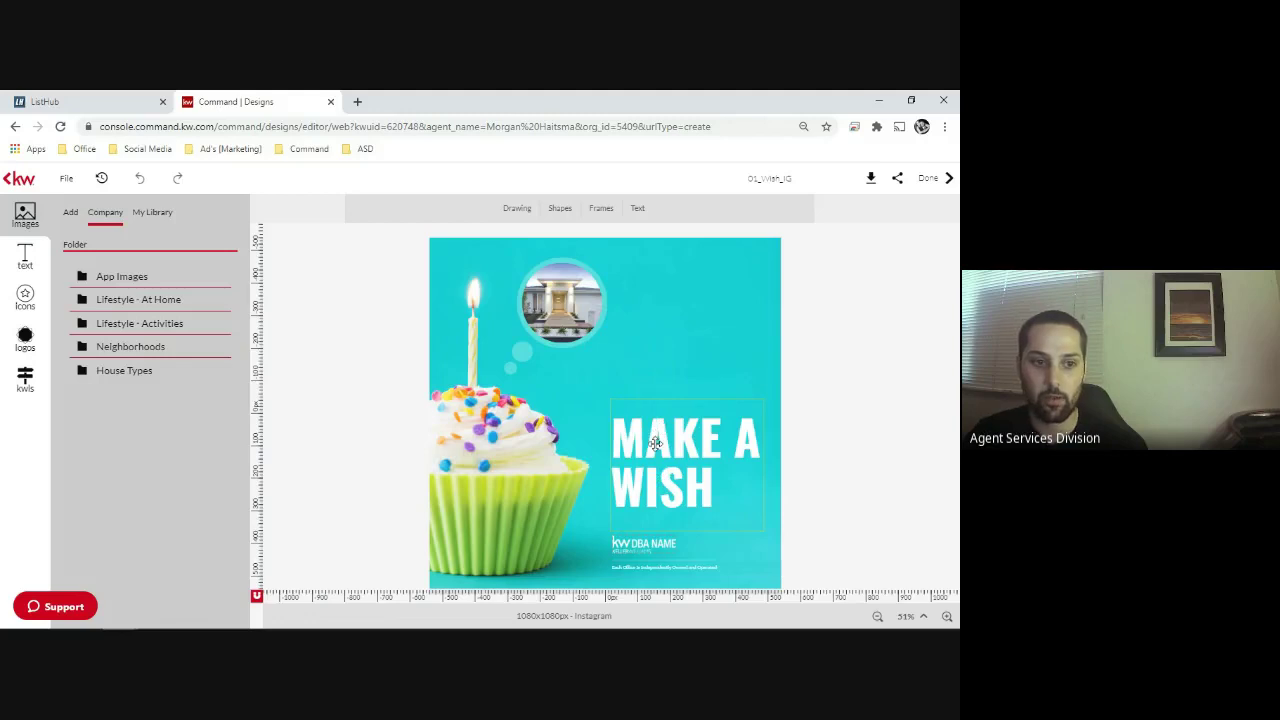
Step: Color the MAKE A WISH heading purple A5248F
left_click(652, 450)
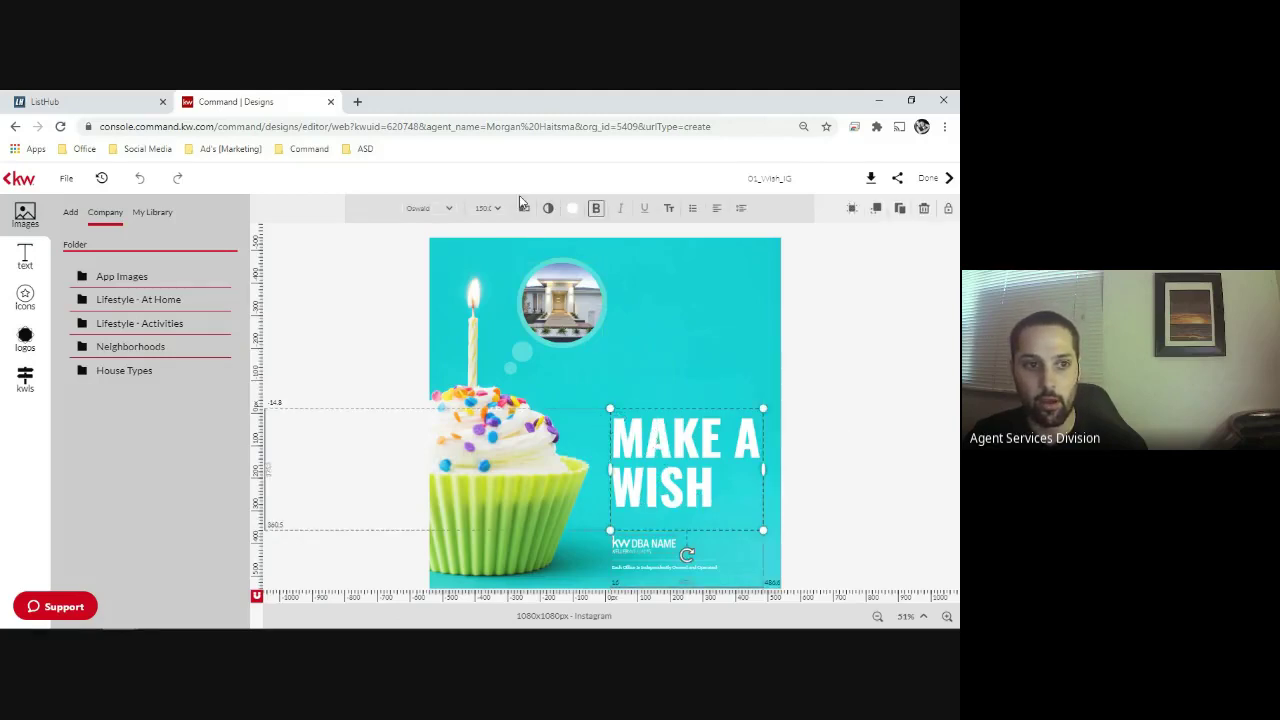
left_click(575, 210)
left_click(694, 388)
left_click(658, 392)
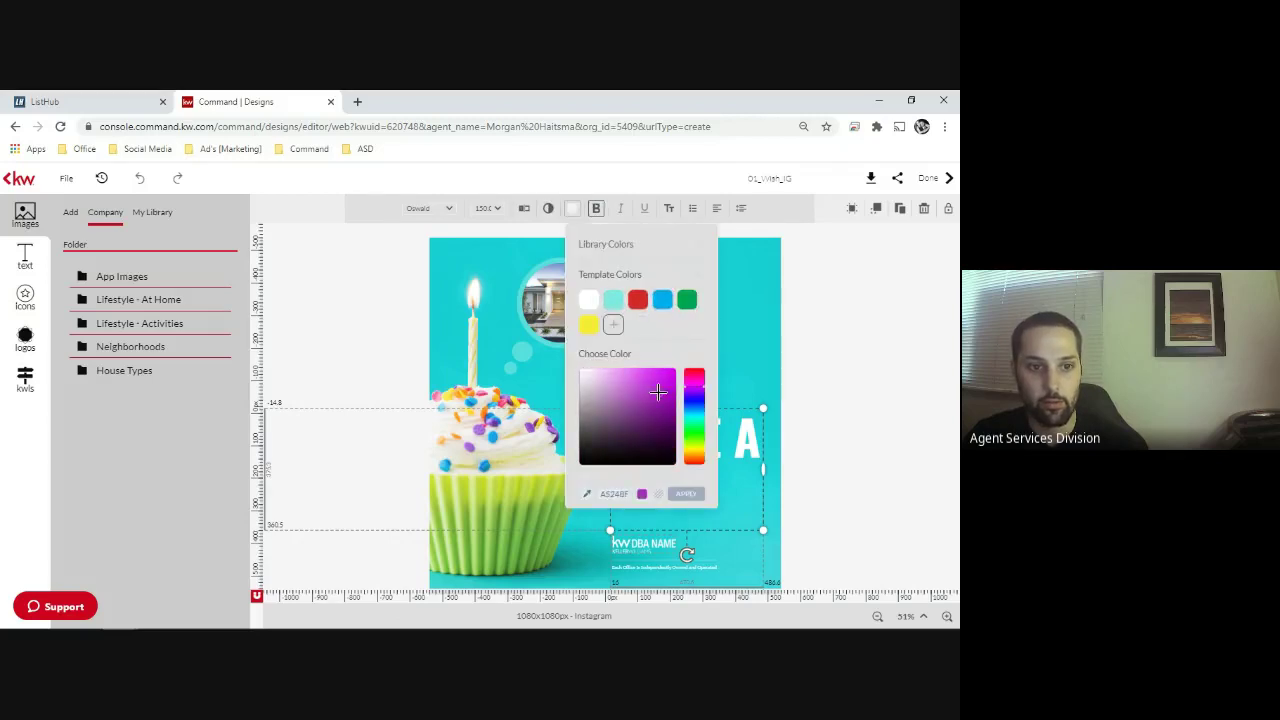
left_click(686, 494)
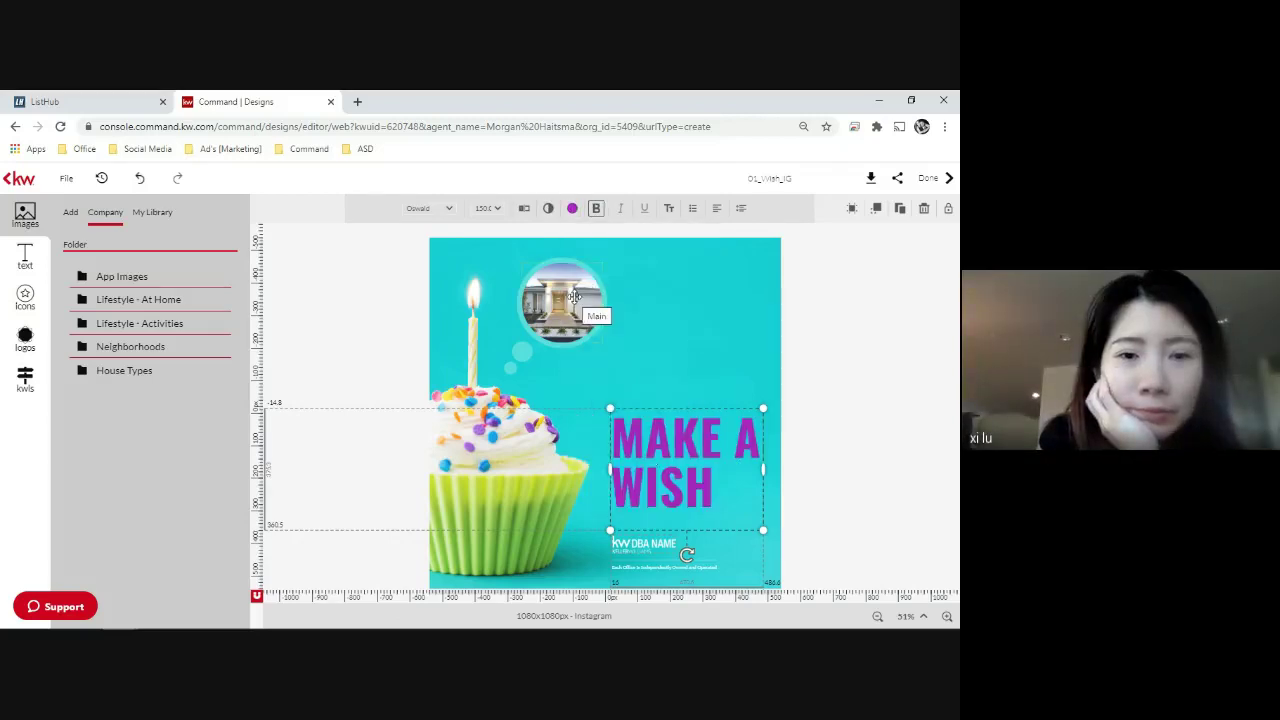
Step: Replace the laptop photo in the circle frame with an uploaded app-screen image
left_click(71, 214)
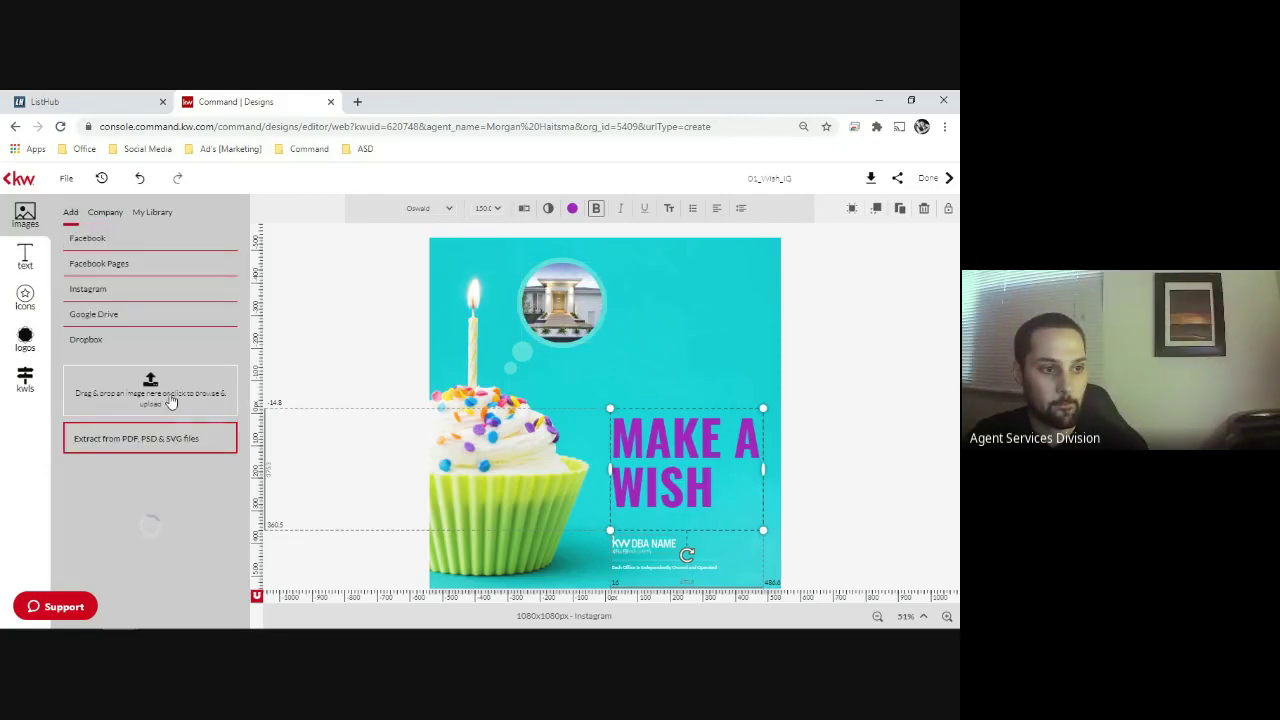
scroll(150, 460, "down", 10)
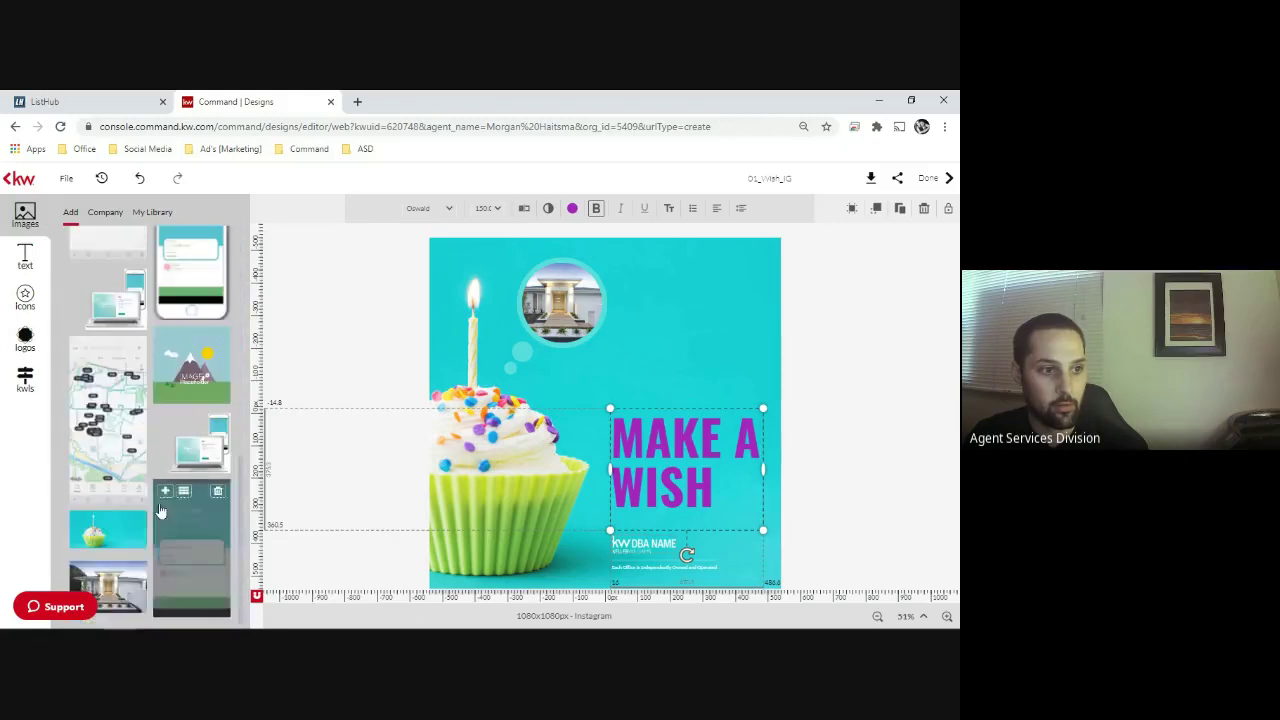
scroll(147, 458, "down", 3)
scroll(147, 458, "down", 5)
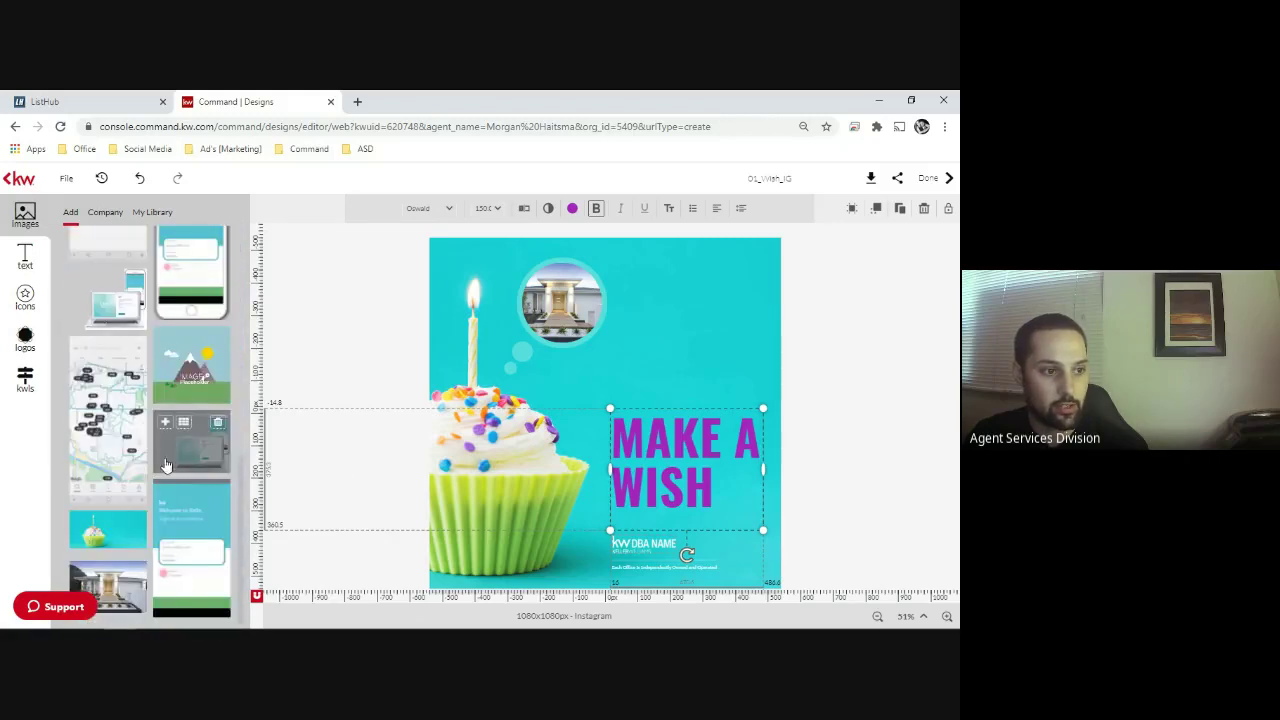
left_click_drag(117, 295, 581, 304)
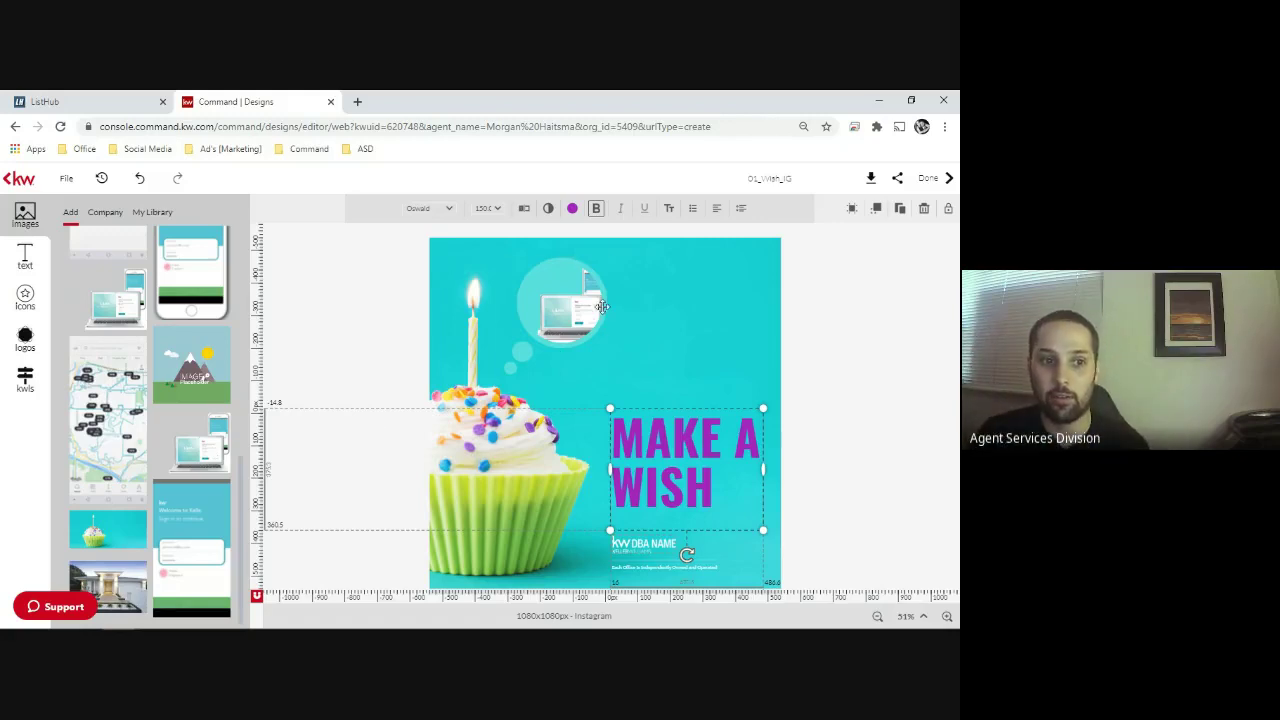
left_click(565, 309)
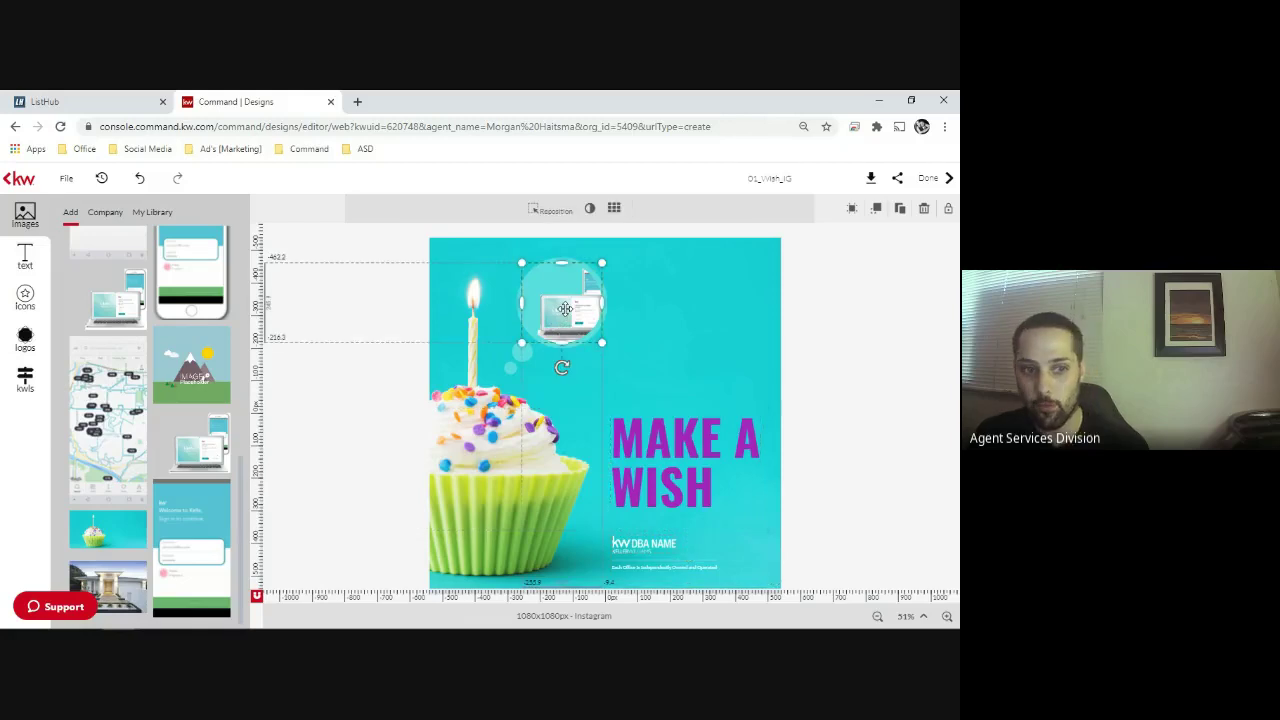
key("Delete")
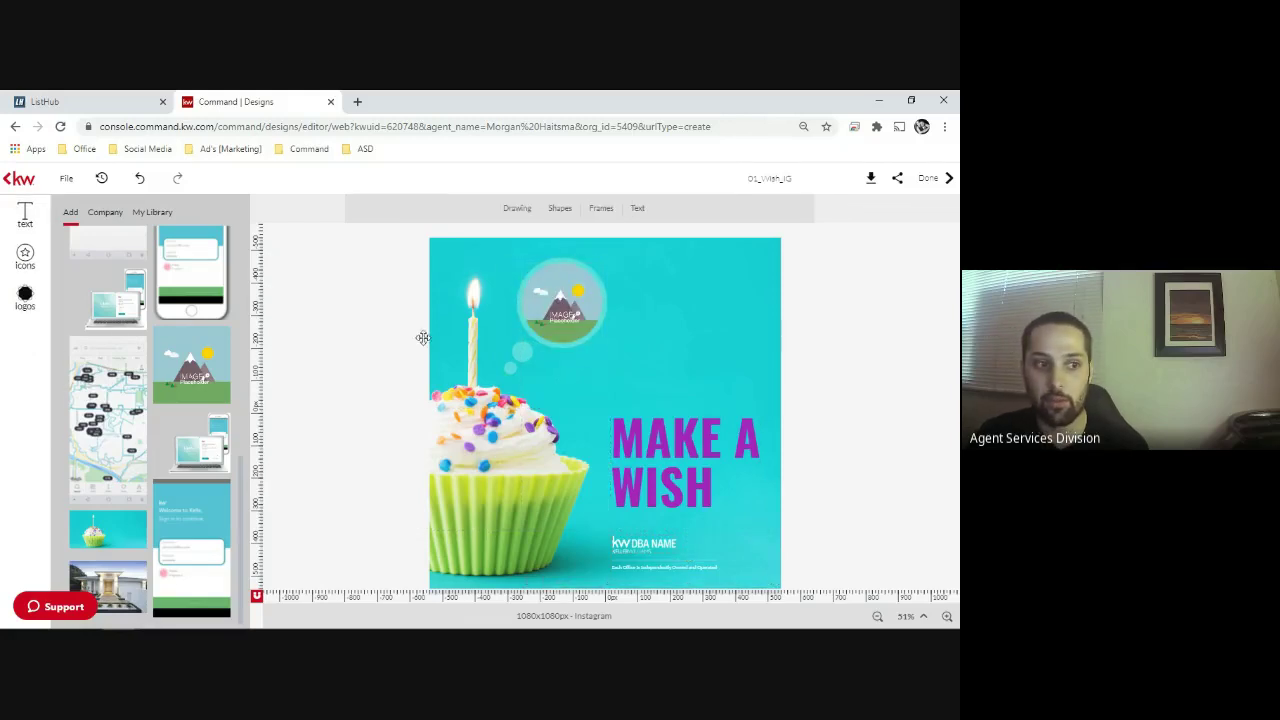
left_click_drag(104, 299, 533, 289)
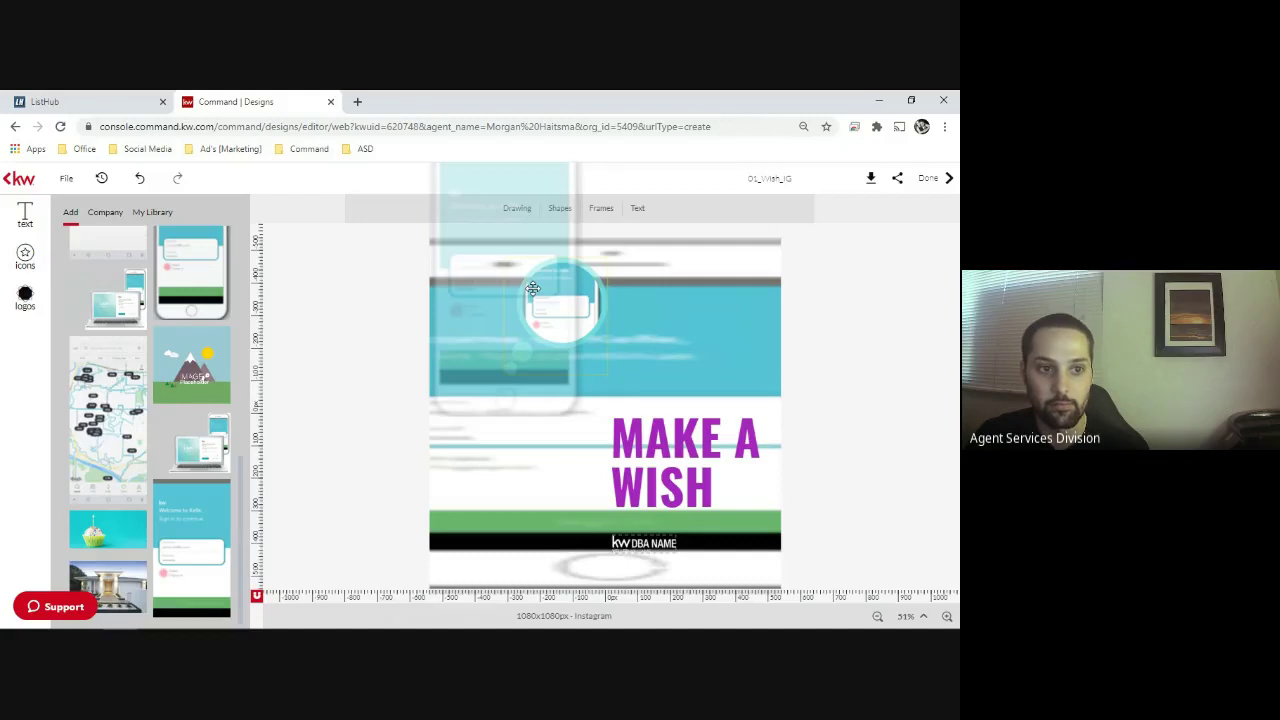
left_click_drag(533, 289, 533, 289)
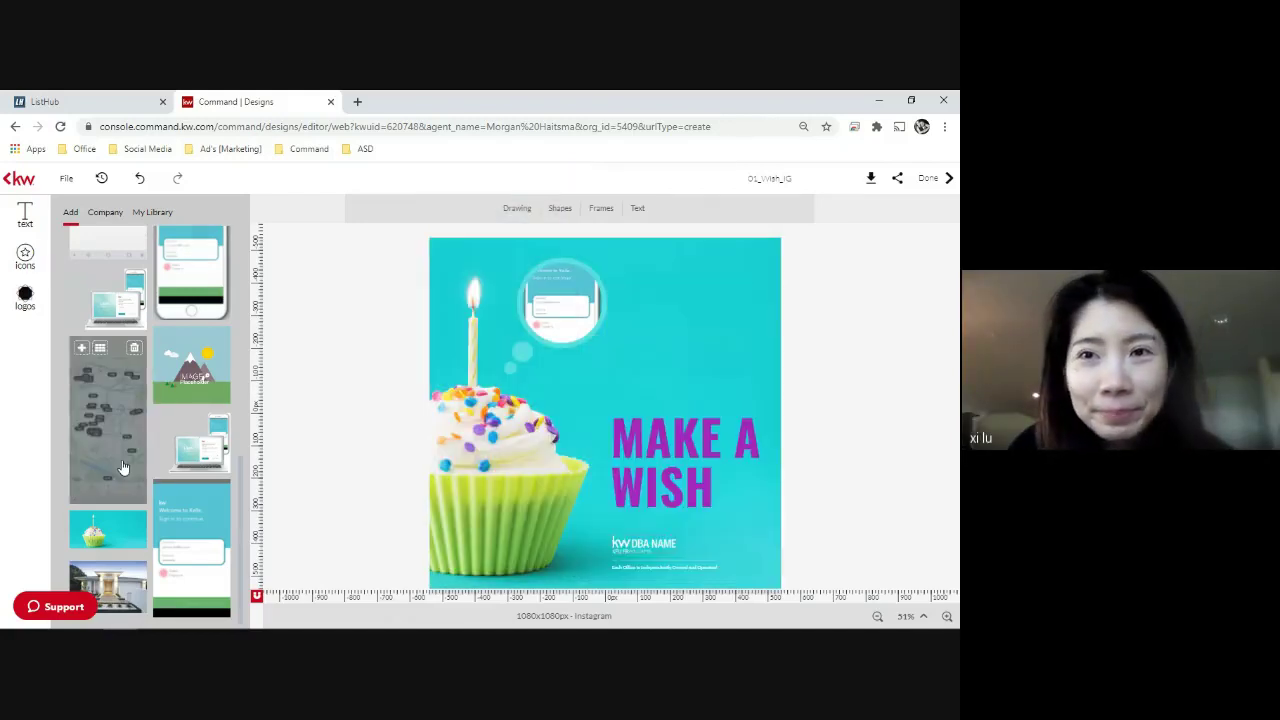
Step: Check the Download and Share options, then exit the editor choosing Don't save
left_click(871, 177)
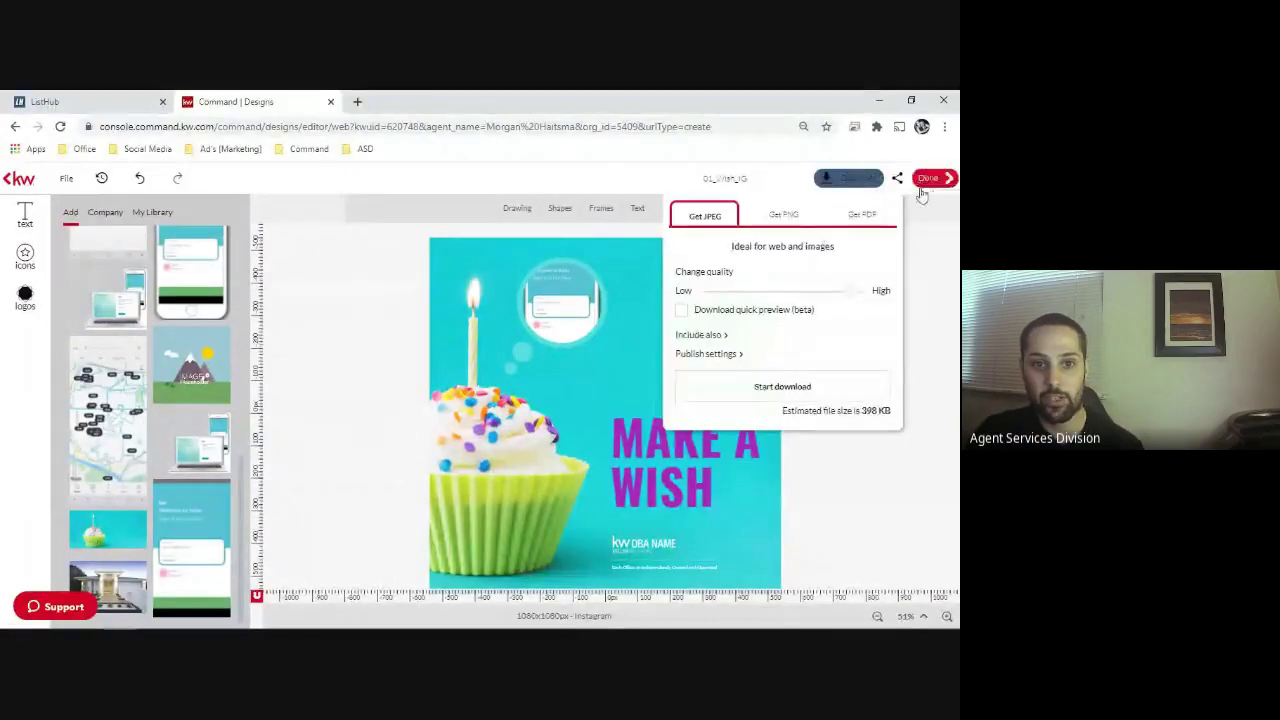
left_click(896, 178)
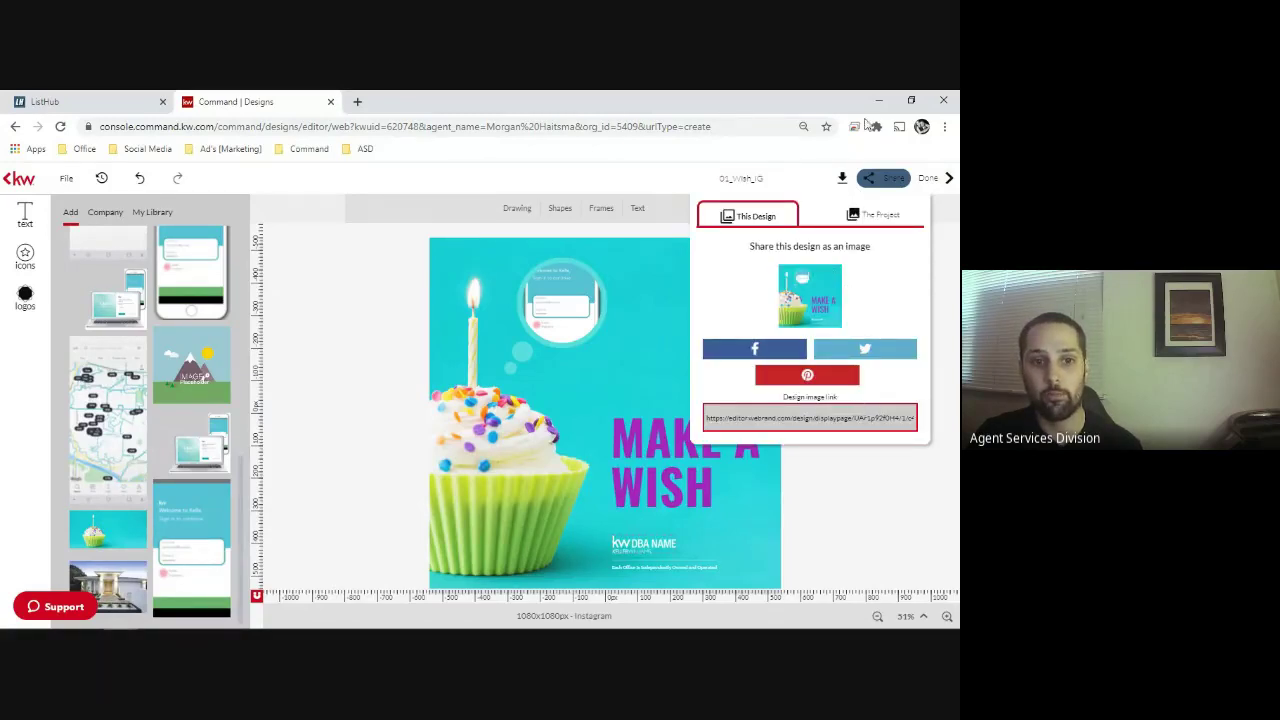
left_click(22, 179)
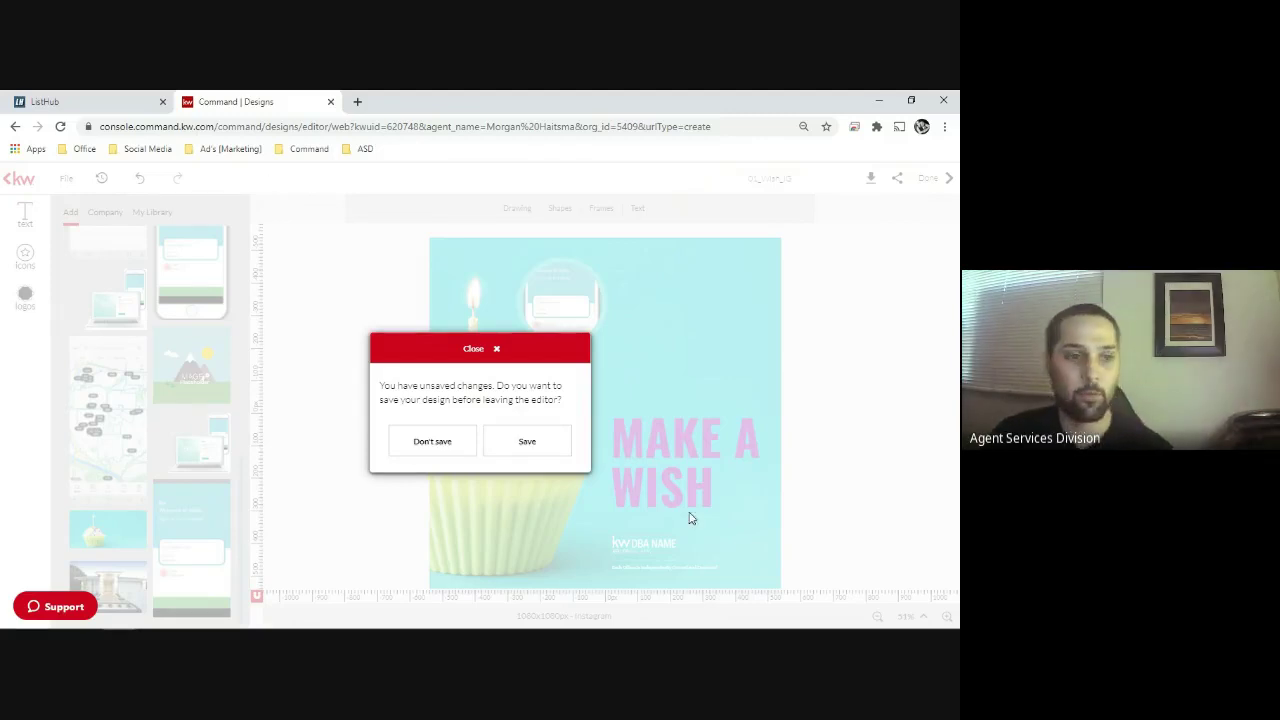
left_click(446, 449)
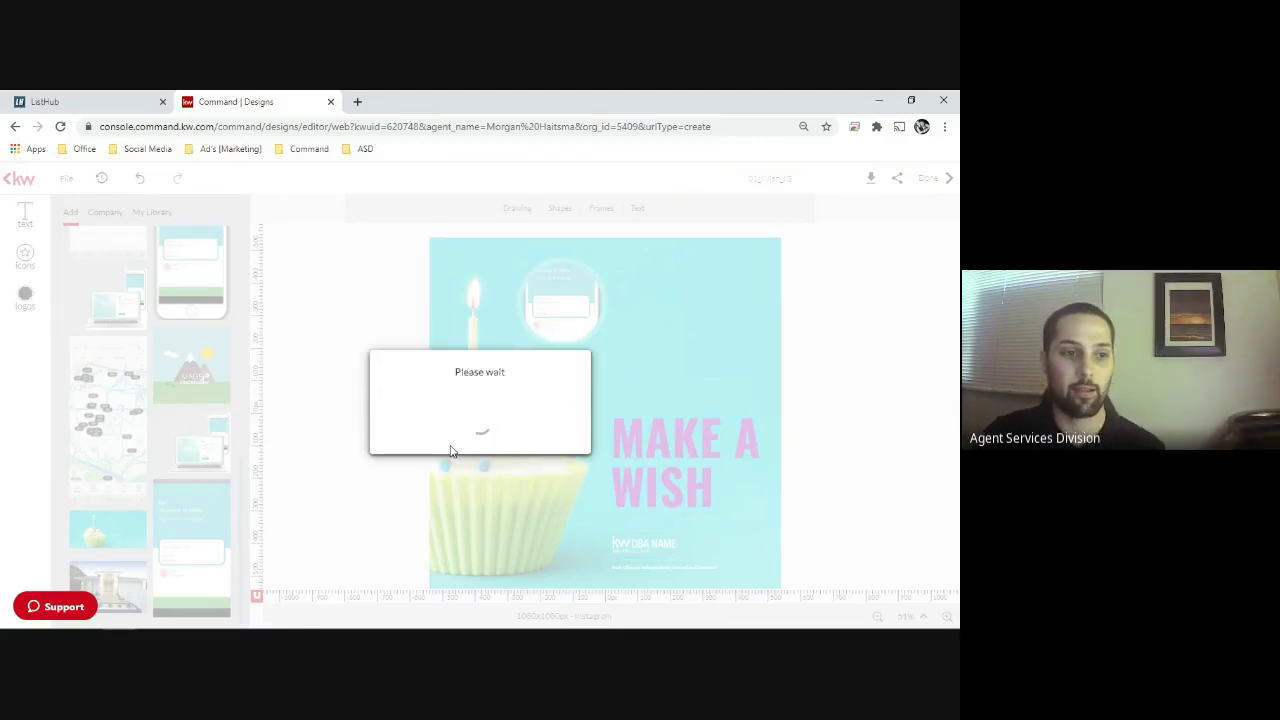
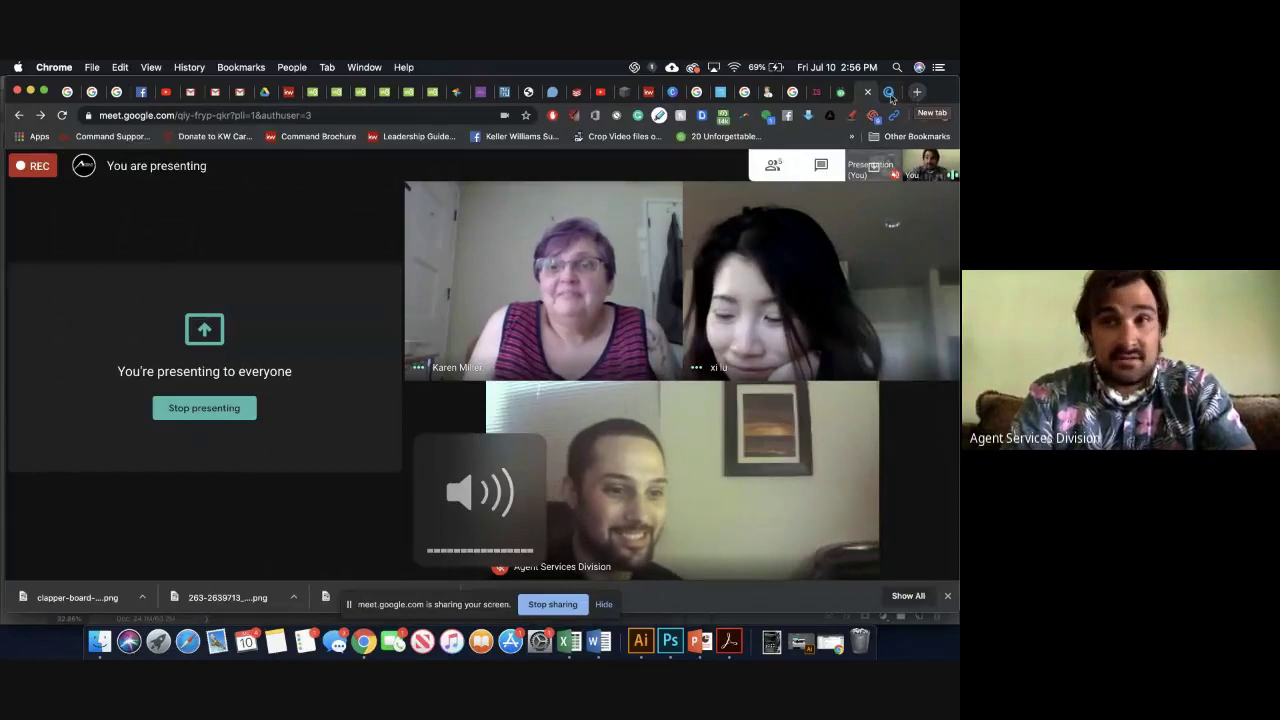
Step: Open homekeepr.com in a new Chrome tab
left_click(916, 93)
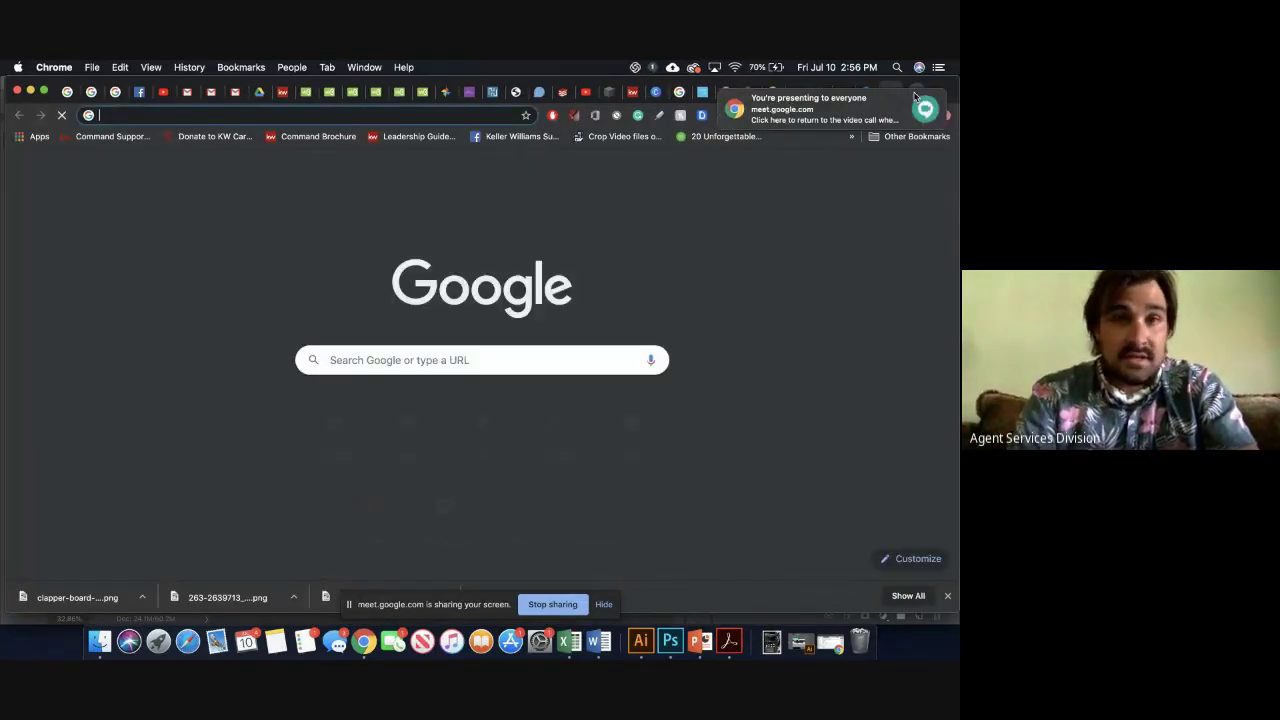
type("home")
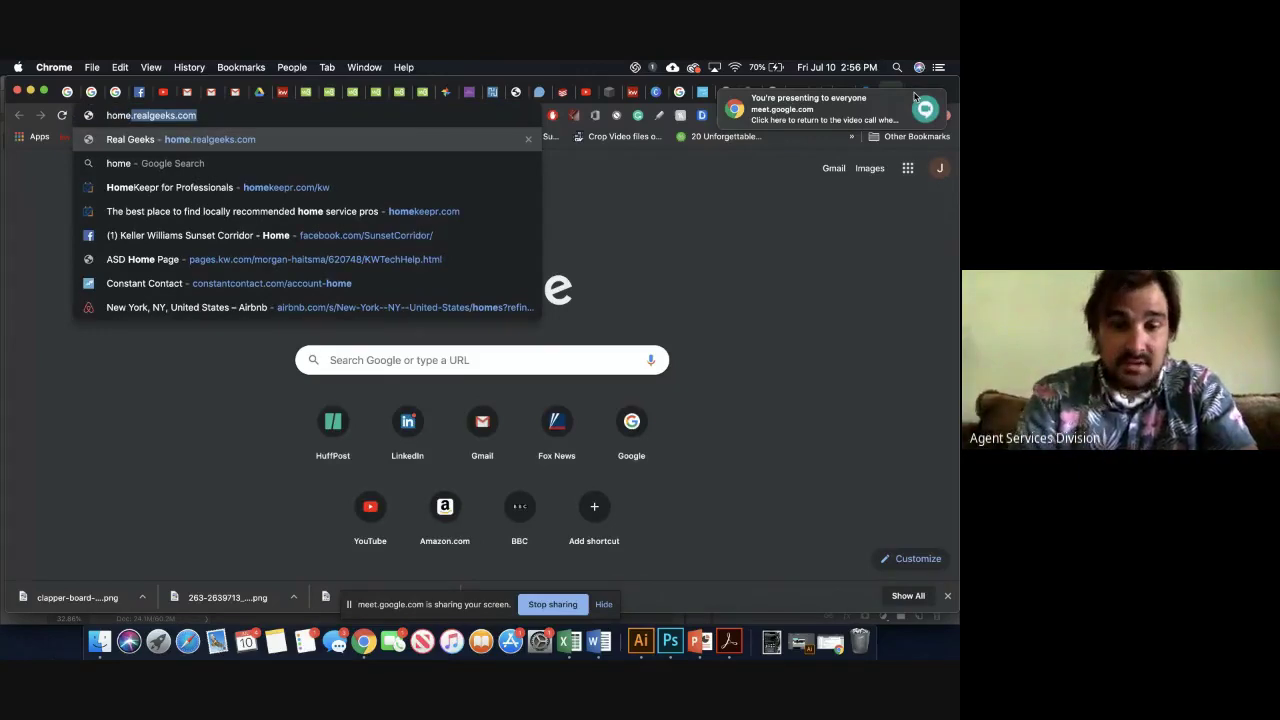
type("keeper")
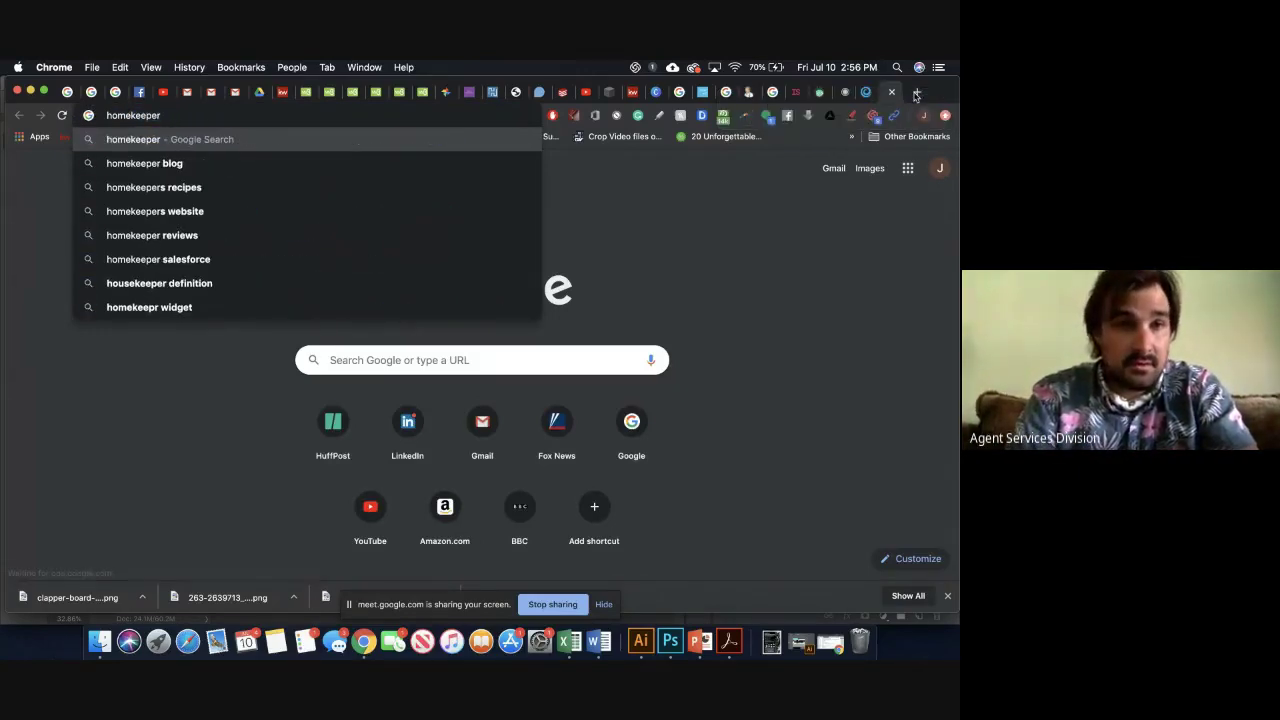
type(".com")
key("BackSpace")
key("BackSpace")
key("BackSpace")
key("BackSpace")
key("BackSpace")
key("BackSpace")
type("r")
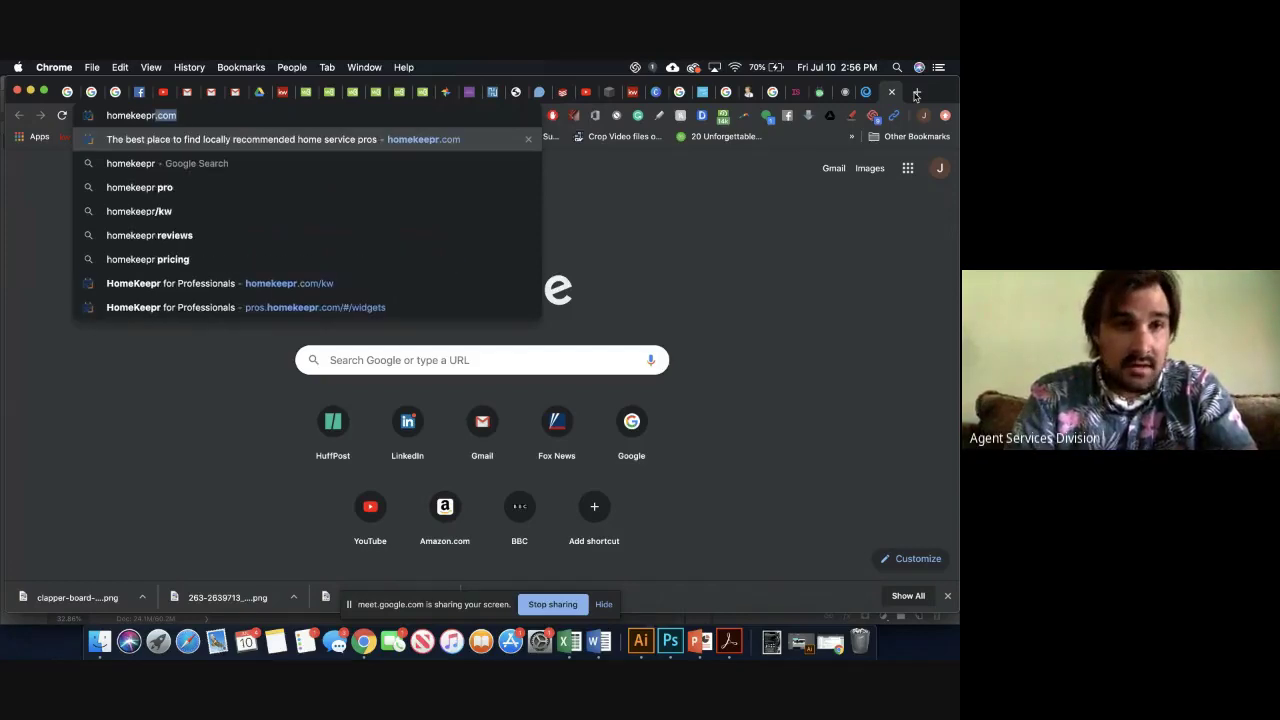
key("Return")
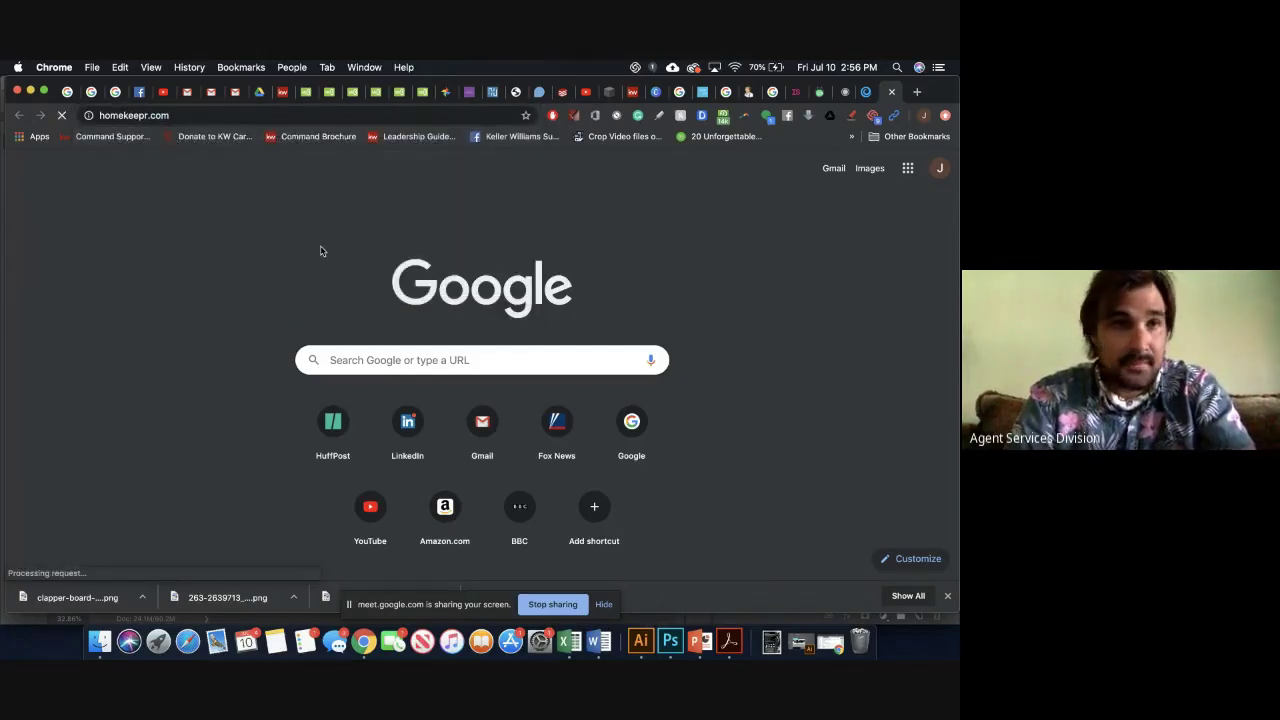
Step: Open the KW Command dashboard at agent.kw.com in another new tab
left_click(917, 93)
type("agent'")
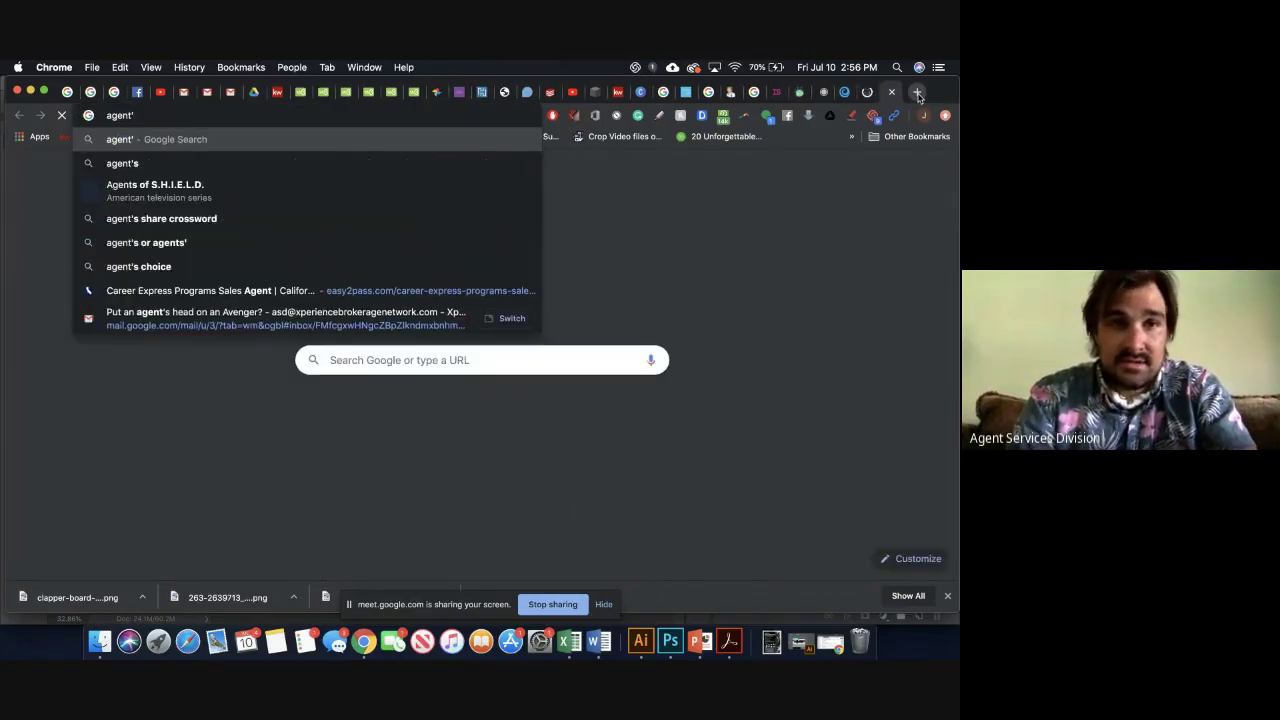
key("BackSpace")
key("Down")
key("Down")
key("Return")
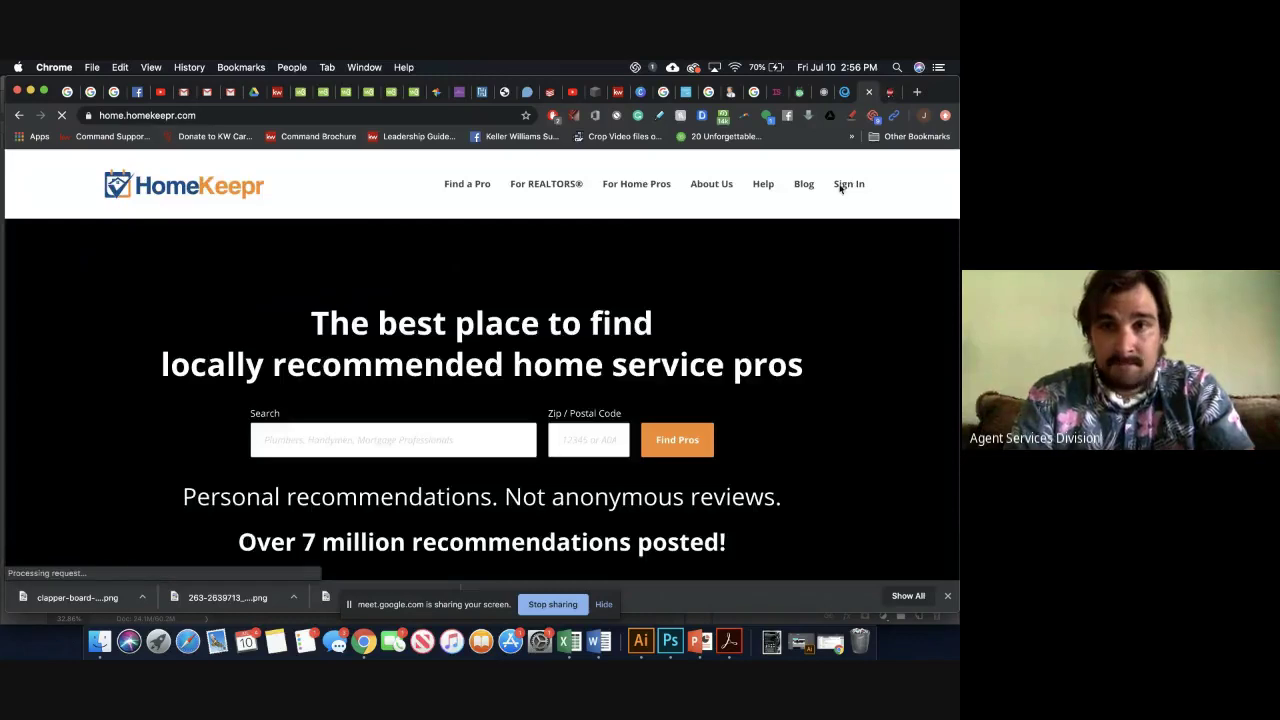
left_click(846, 185)
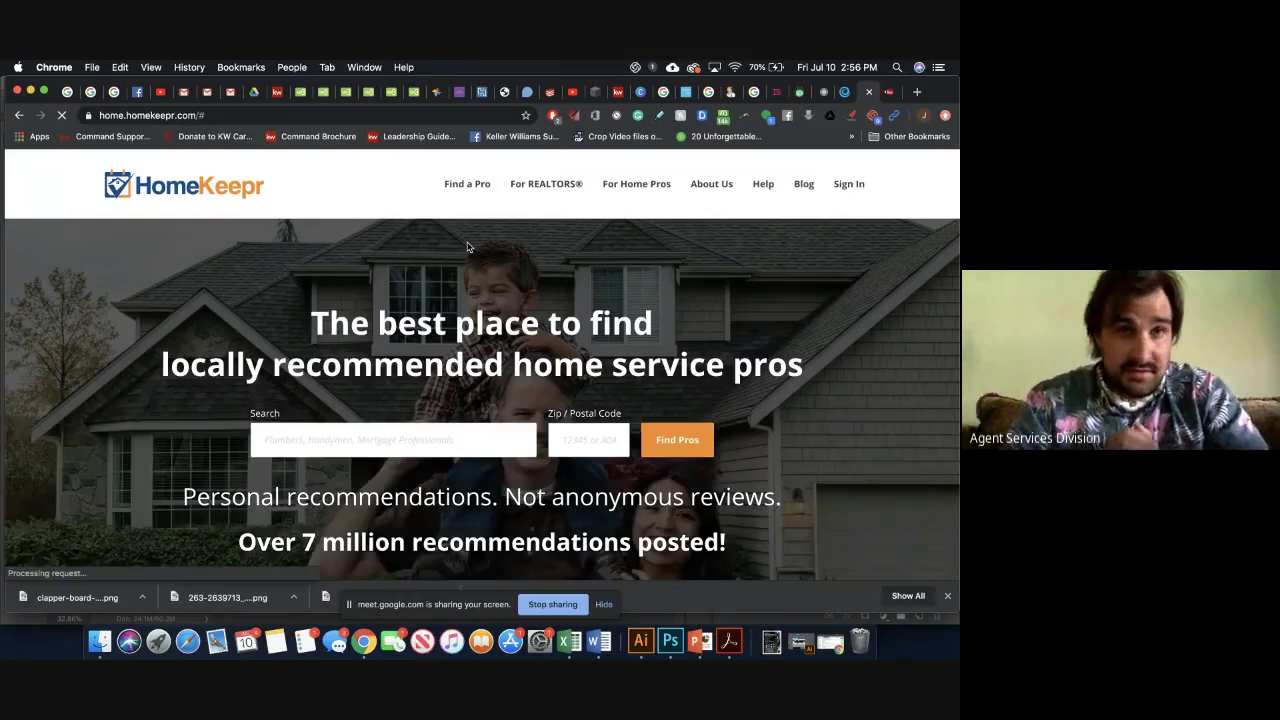
Step: Copy the homekeepr.com/kw address from the address-bar suggestions, then go back to the Google Meet tab
left_click(305, 116)
type("home.")
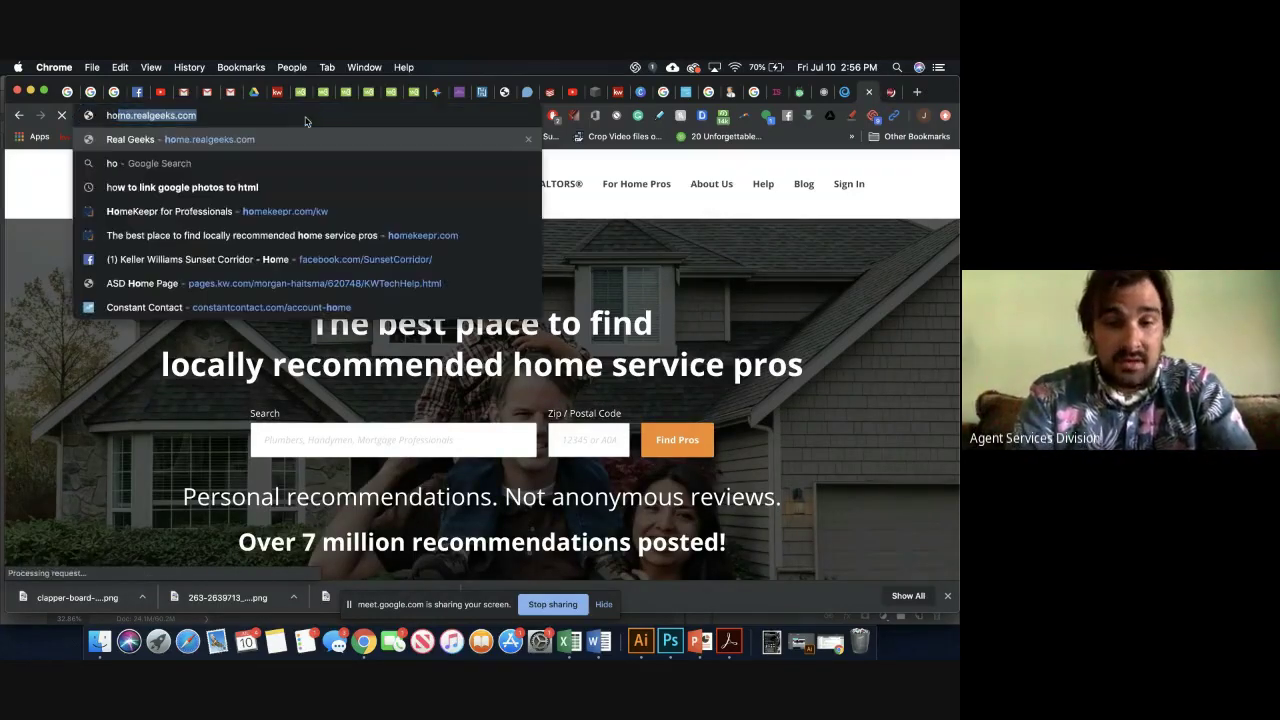
key("BackSpace")
type("keepr.com")
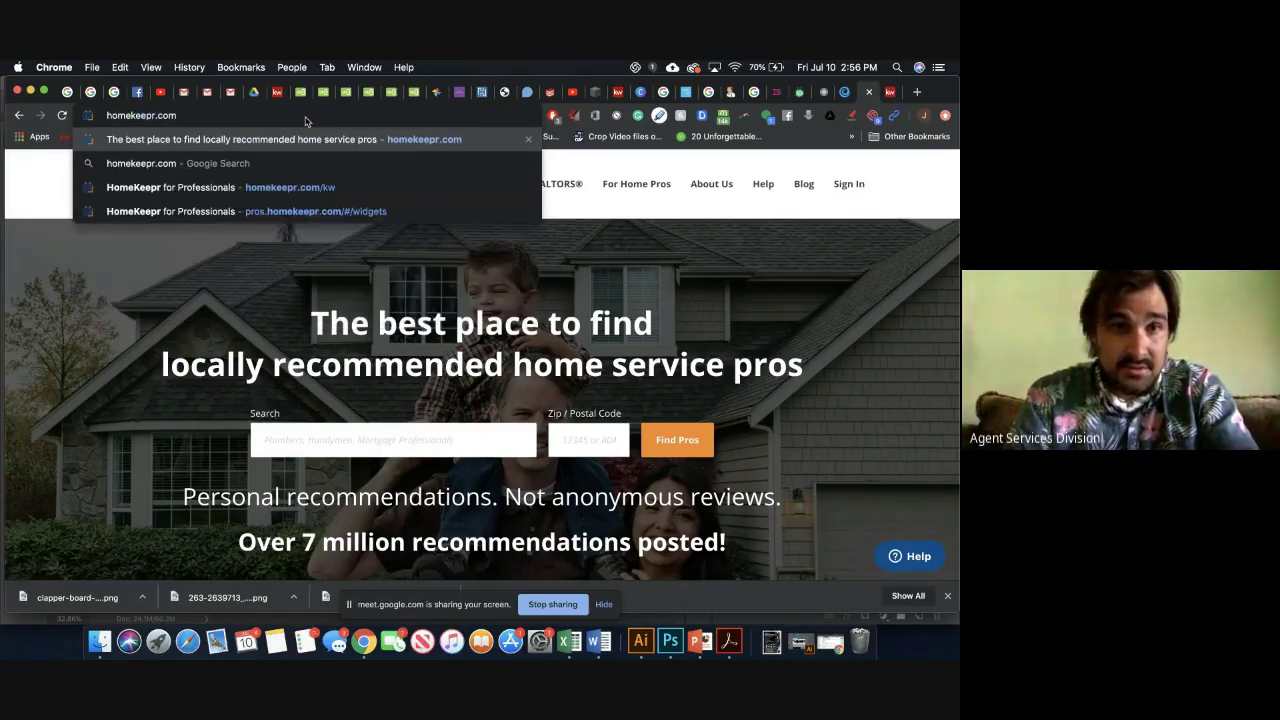
key("Down")
key("Down")
key("Down")
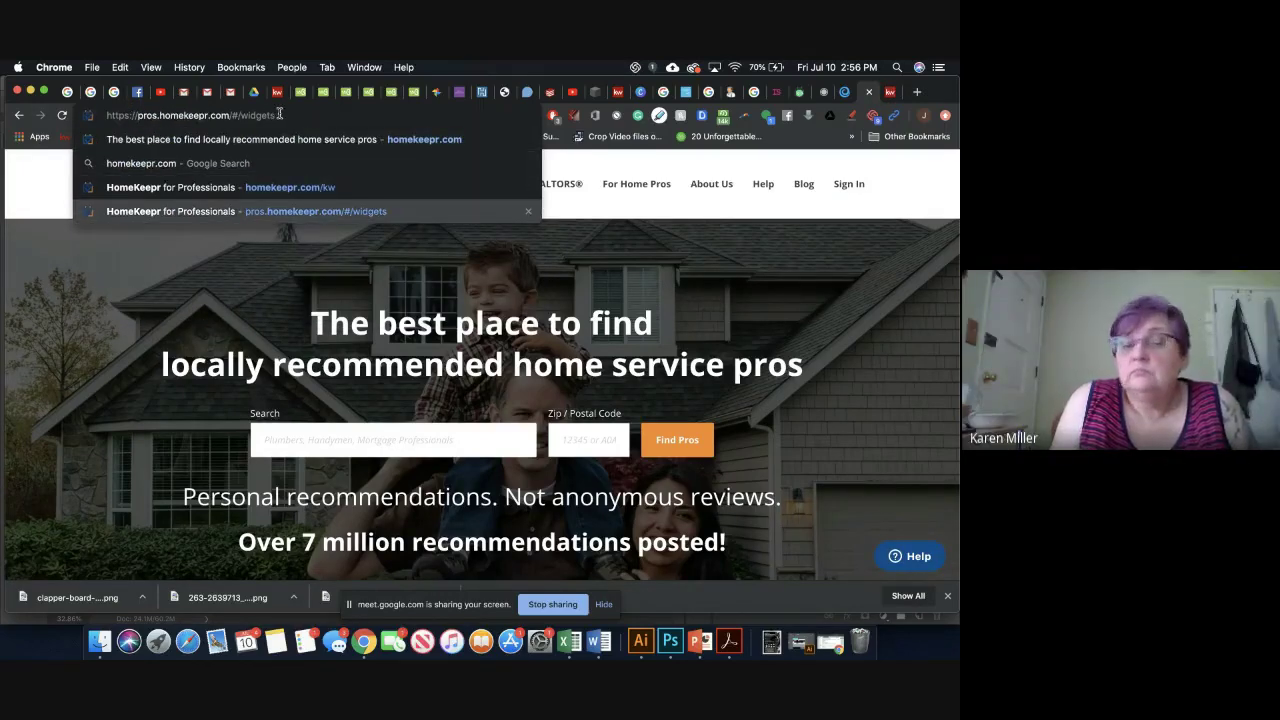
key("Up")
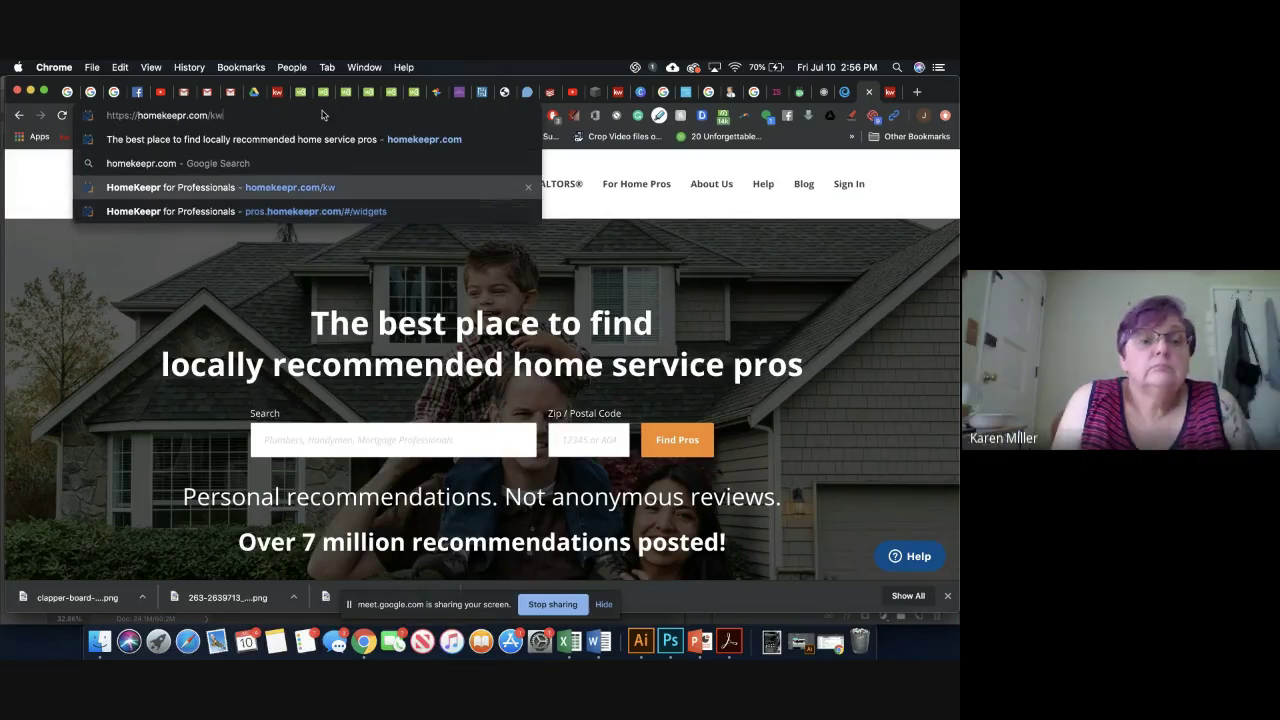
key("super+a")
key("ctrl+c")
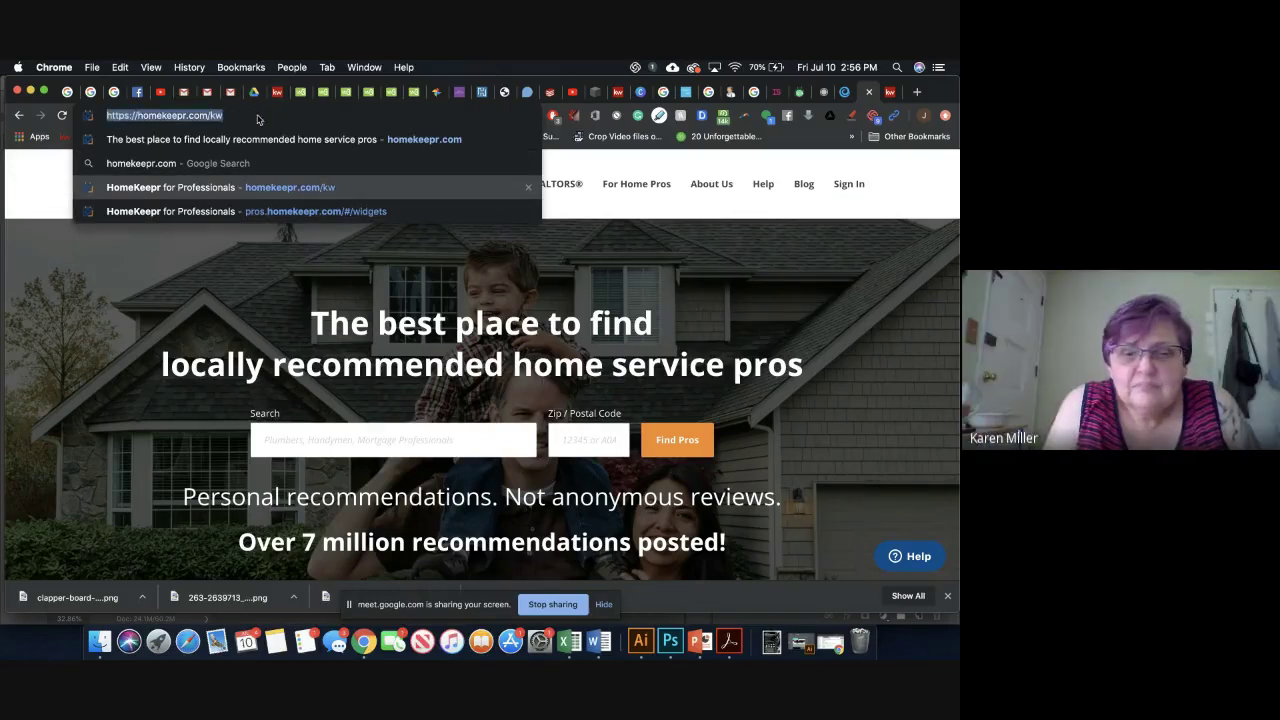
key("BackSpace")
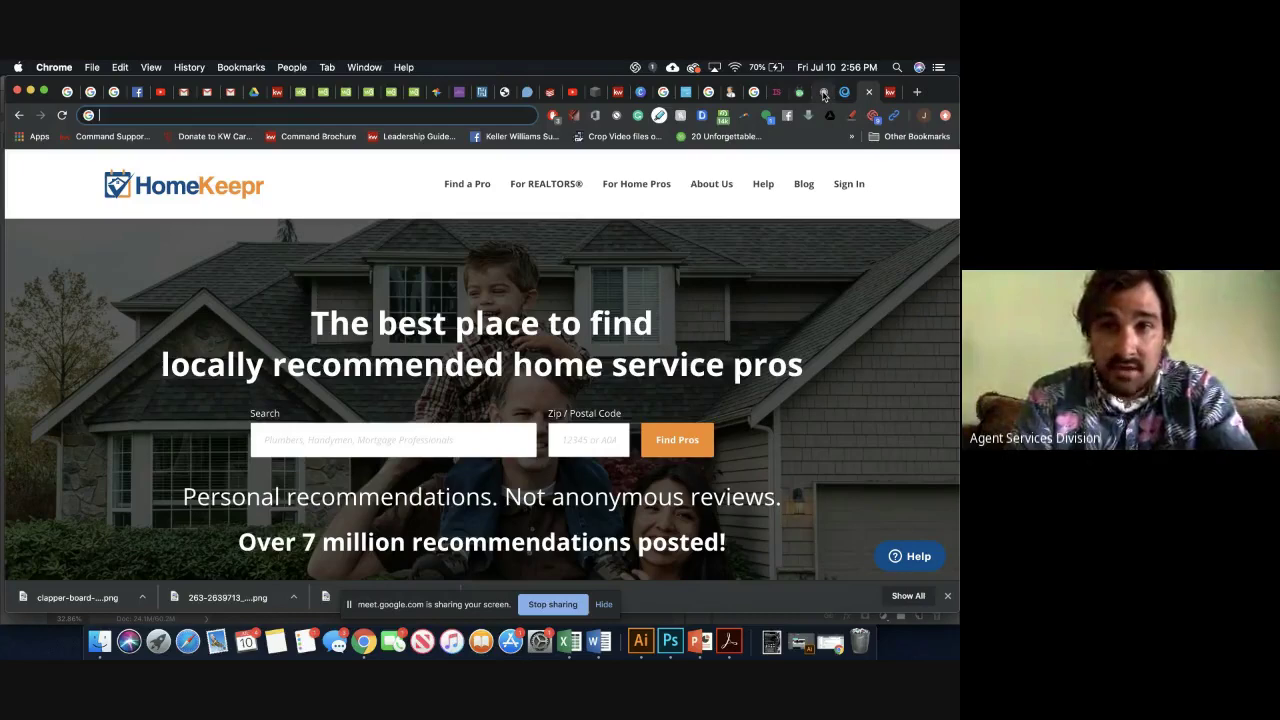
left_click(823, 93)
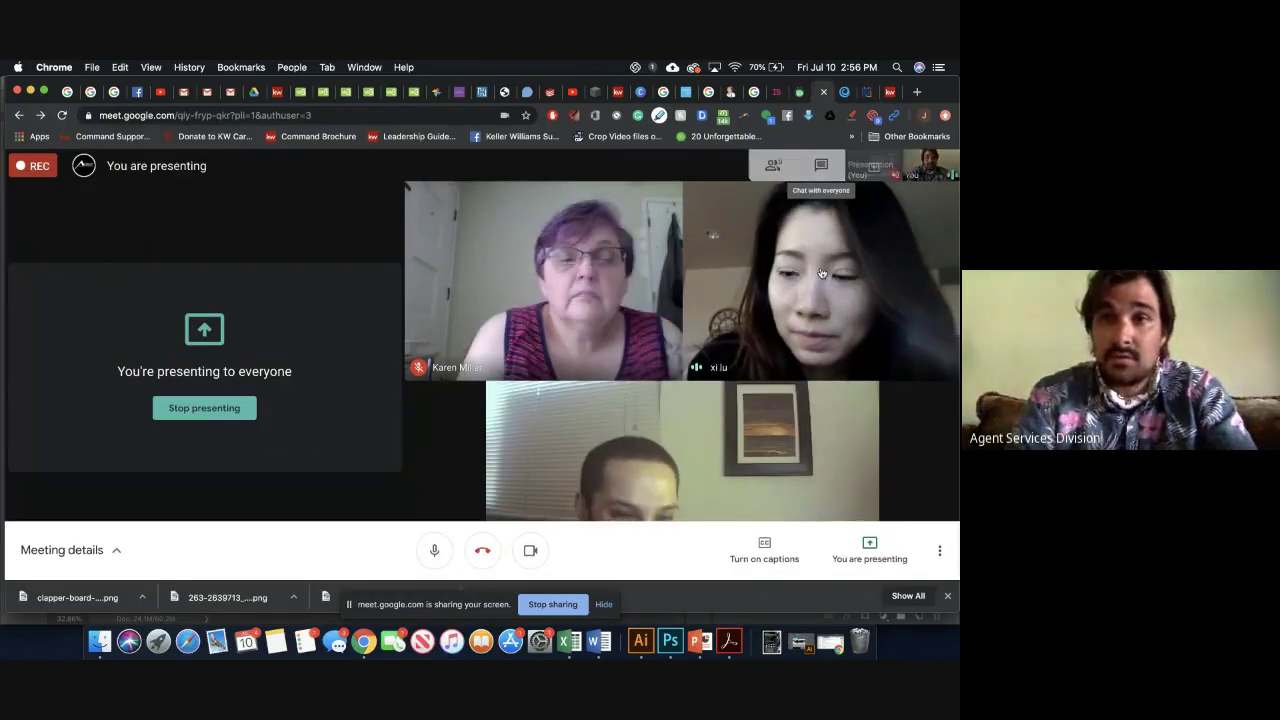
Step: Paste and send the homekeepr.com/kw link in Meet chat, then close chat and return to HomeKeepr
left_click(820, 165)
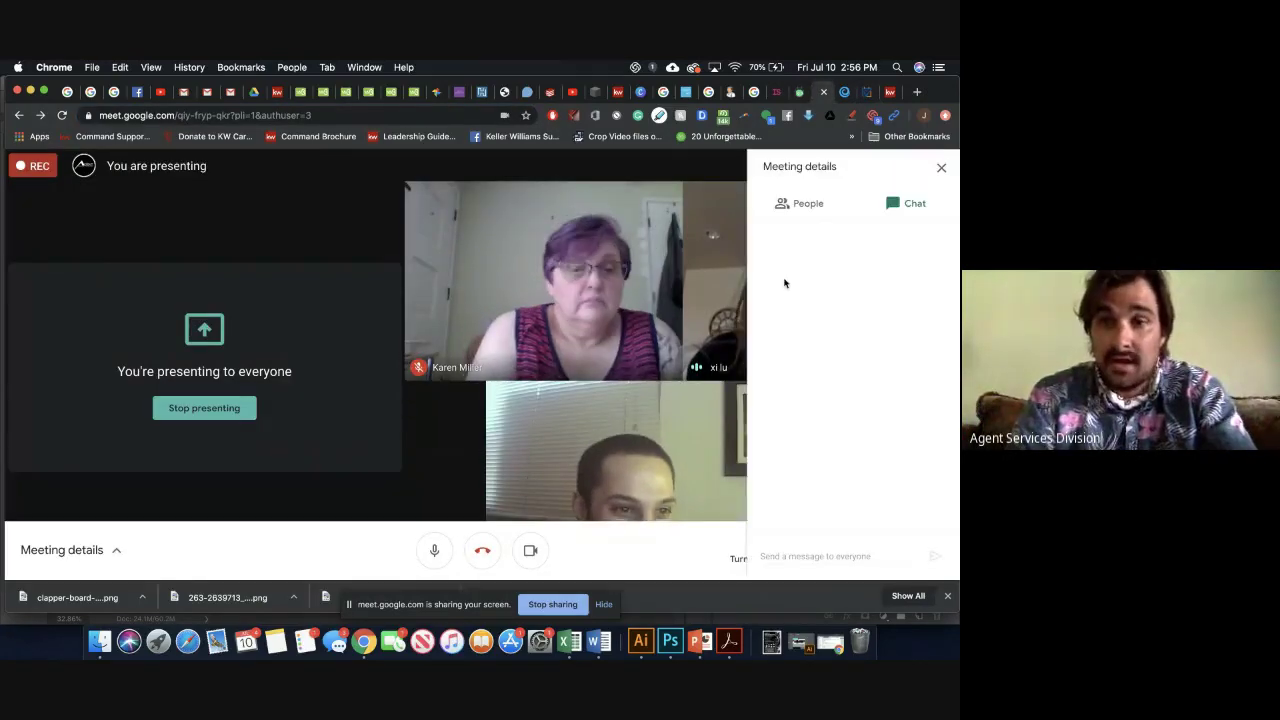
left_click(796, 551)
key("ctrl+v")
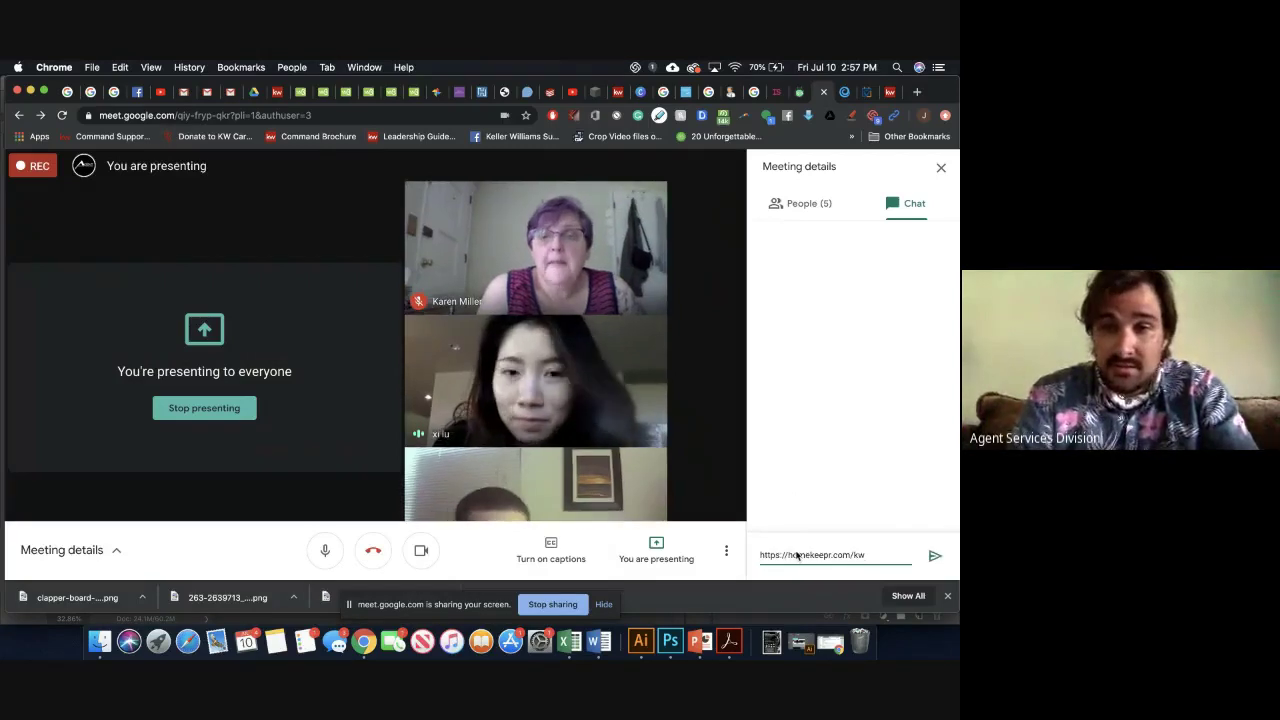
key("Return")
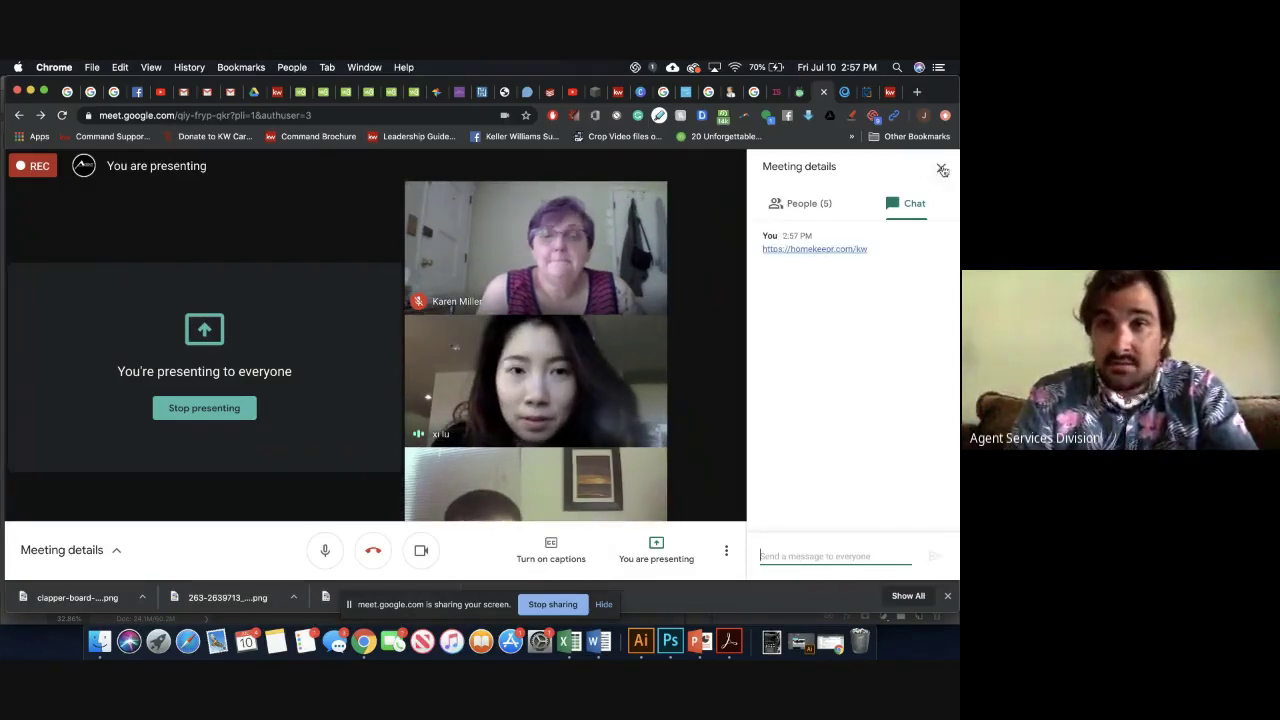
left_click(942, 170)
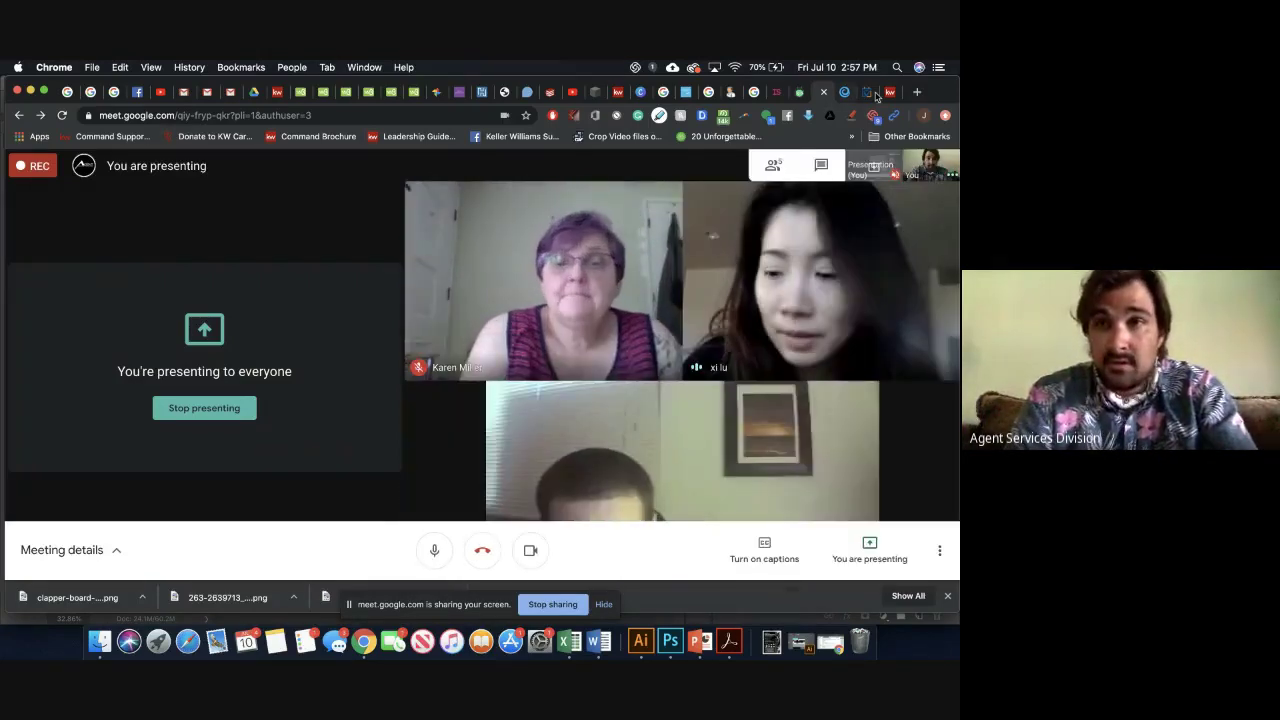
left_click(866, 92)
Step: Log in through Sign In > Realtors with the saved account e-mail and the account password
mouse_move(848, 184)
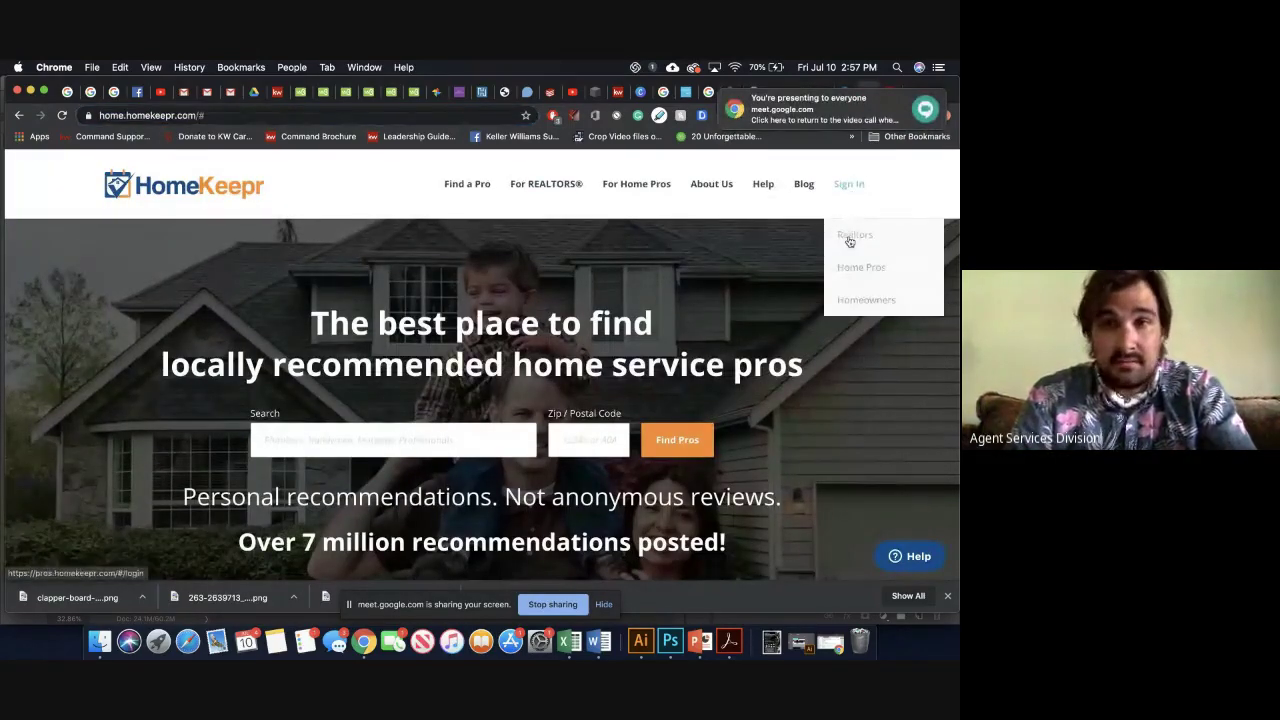
left_click(861, 267)
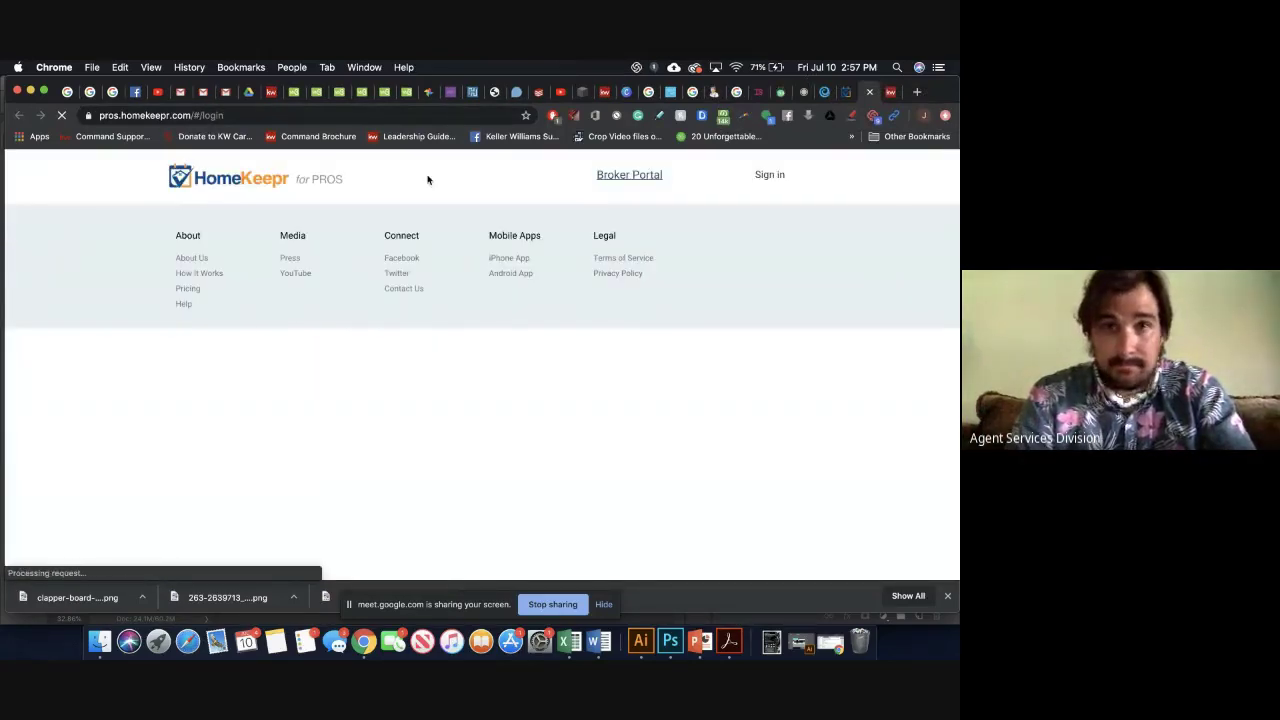
left_click(949, 597)
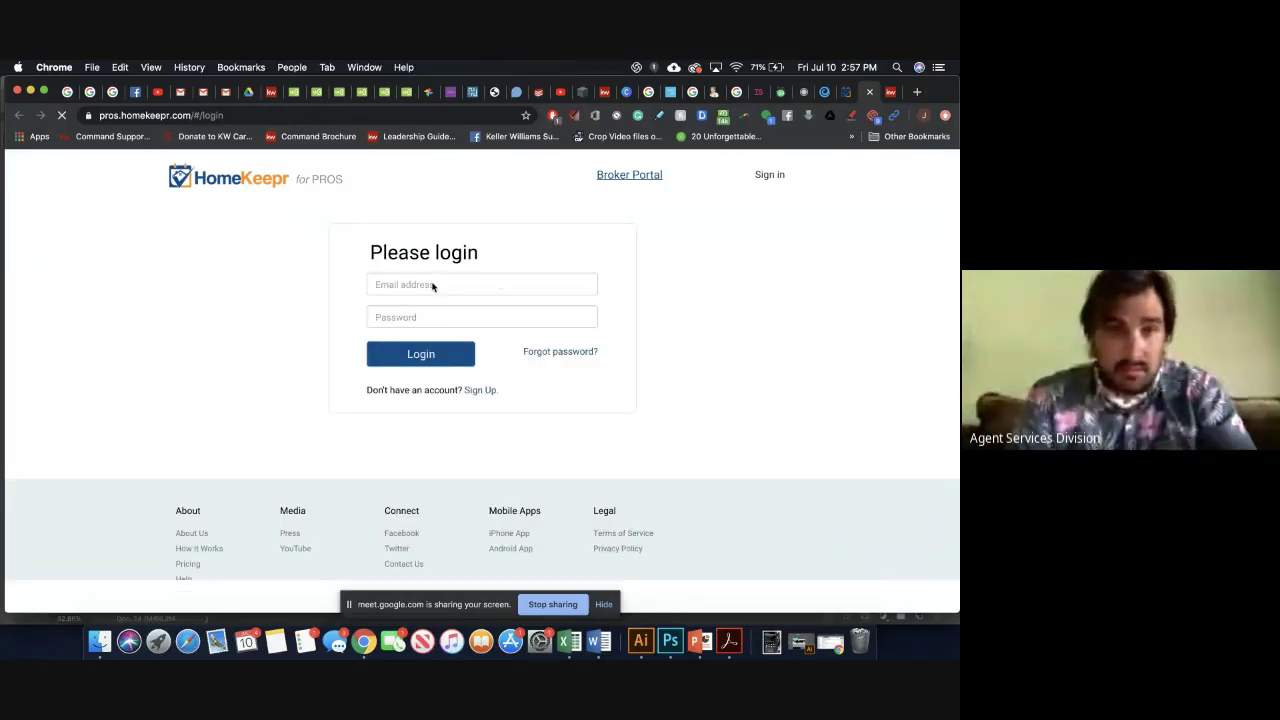
left_click(414, 280)
left_click(406, 311)
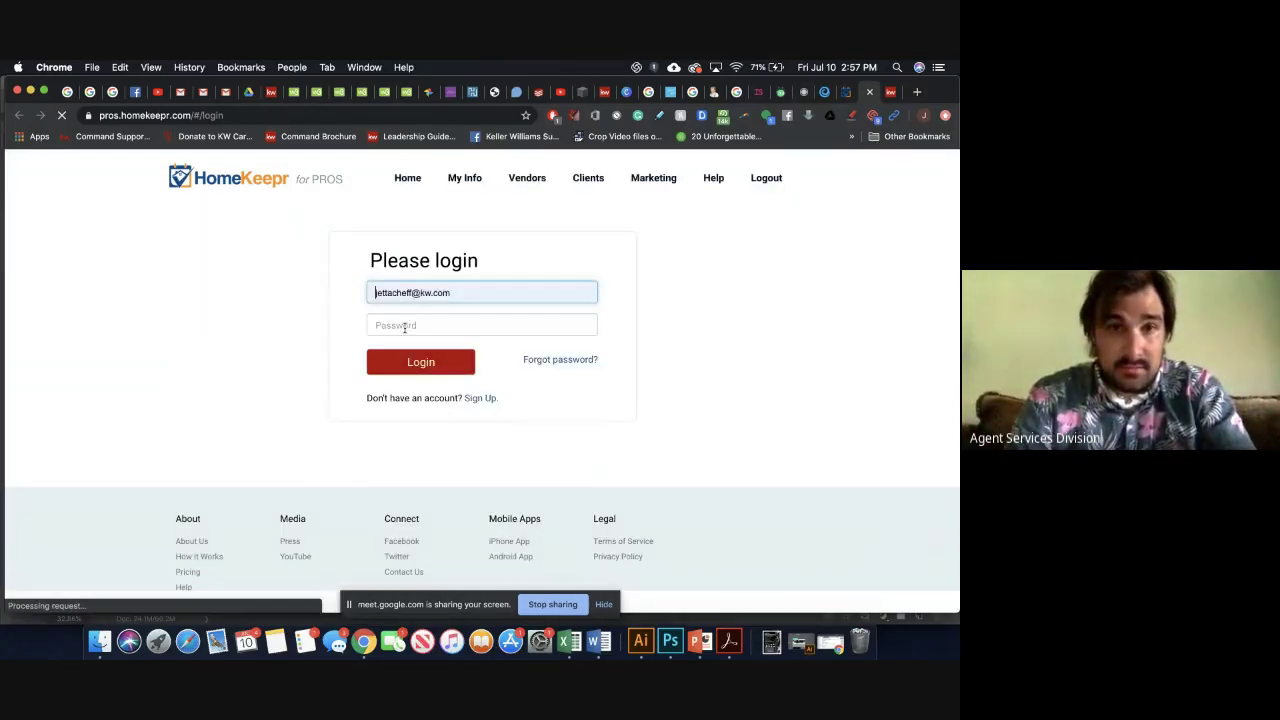
left_click(405, 326)
type("•••••••••••")
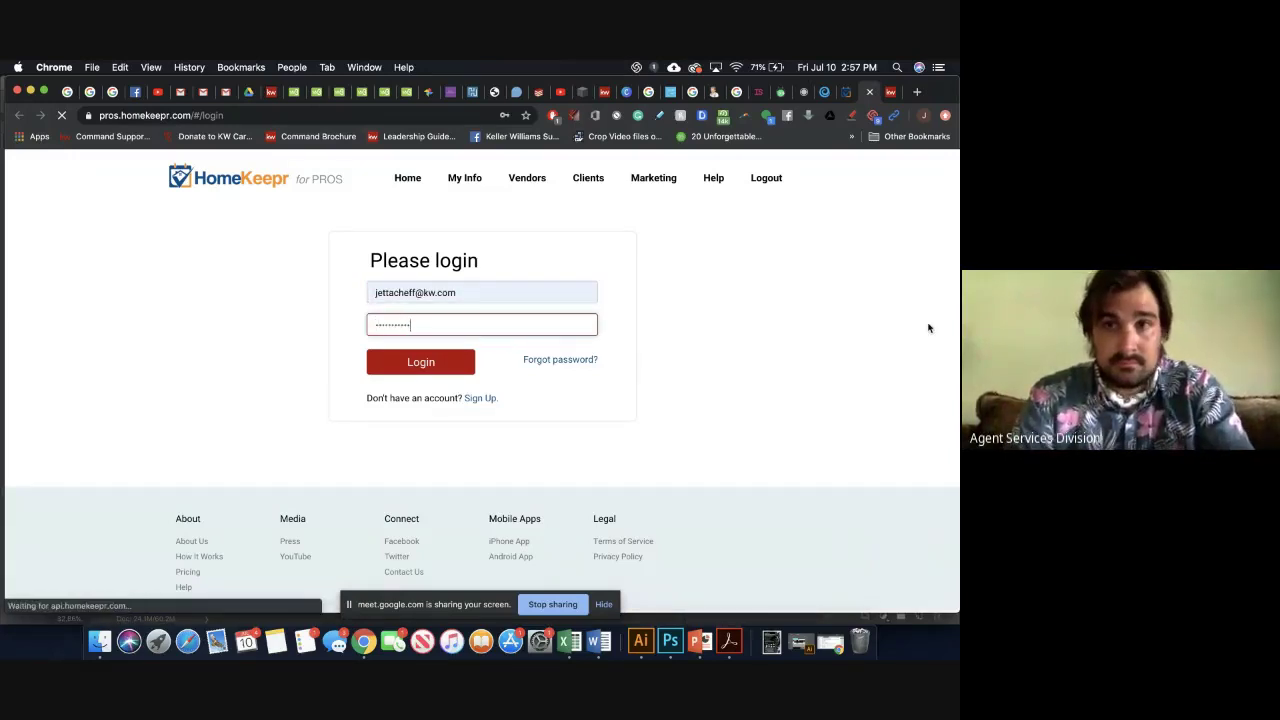
key("Return")
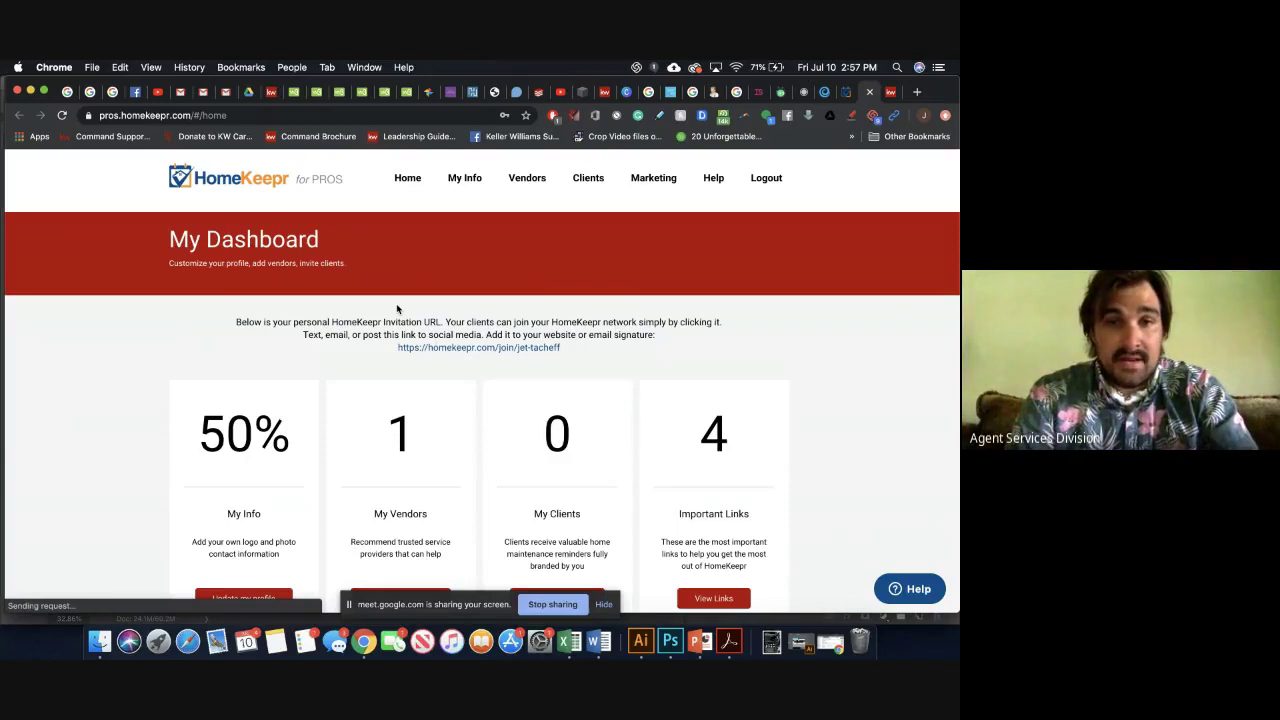
Step: Open Embed Widget on the My Widgets card of the HomeKeepr for Pros dashboard
scroll(397, 309, "down", 5)
scroll(399, 311, "up", 2)
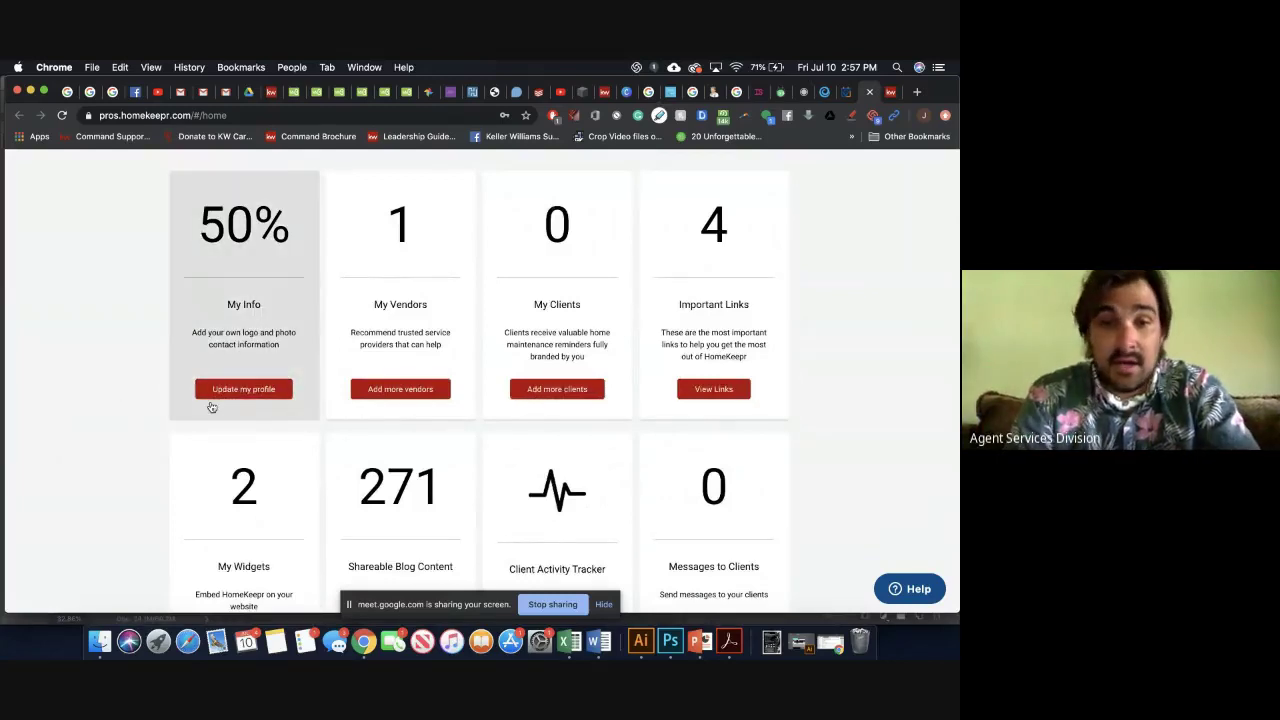
scroll(737, 423, "down", 2)
scroll(737, 423, "up", 2)
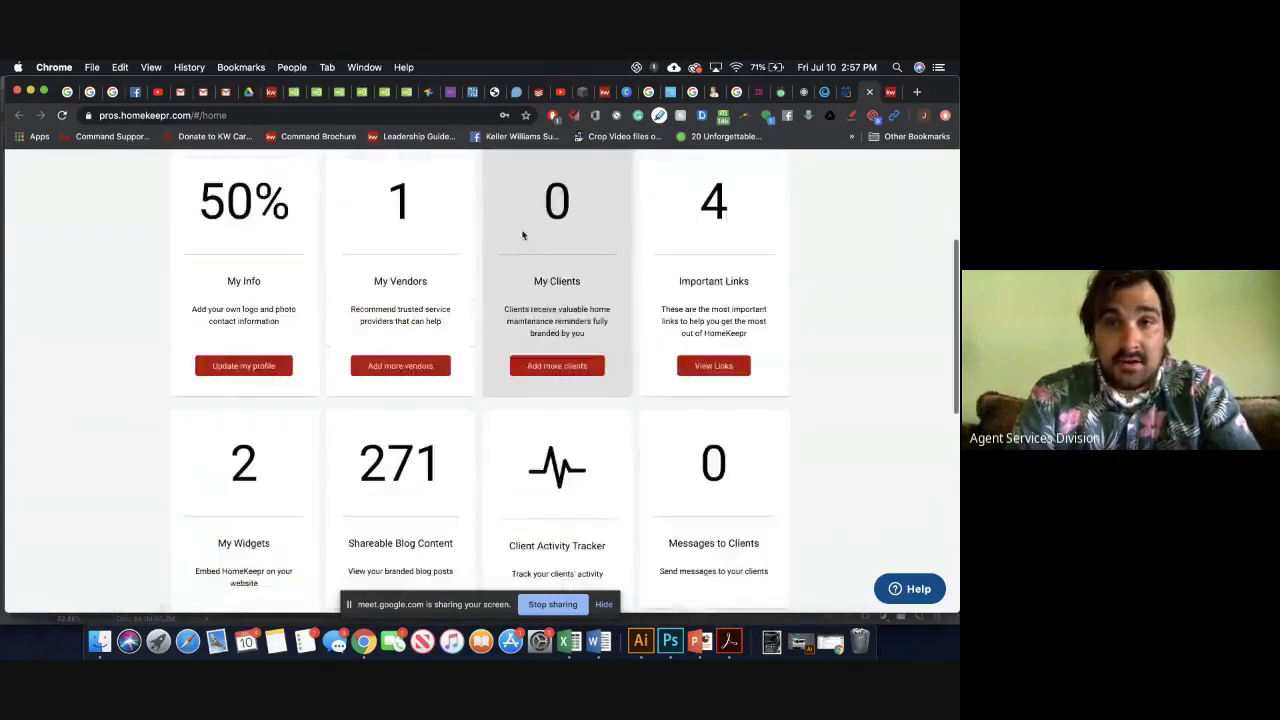
scroll(202, 376, "down", 2)
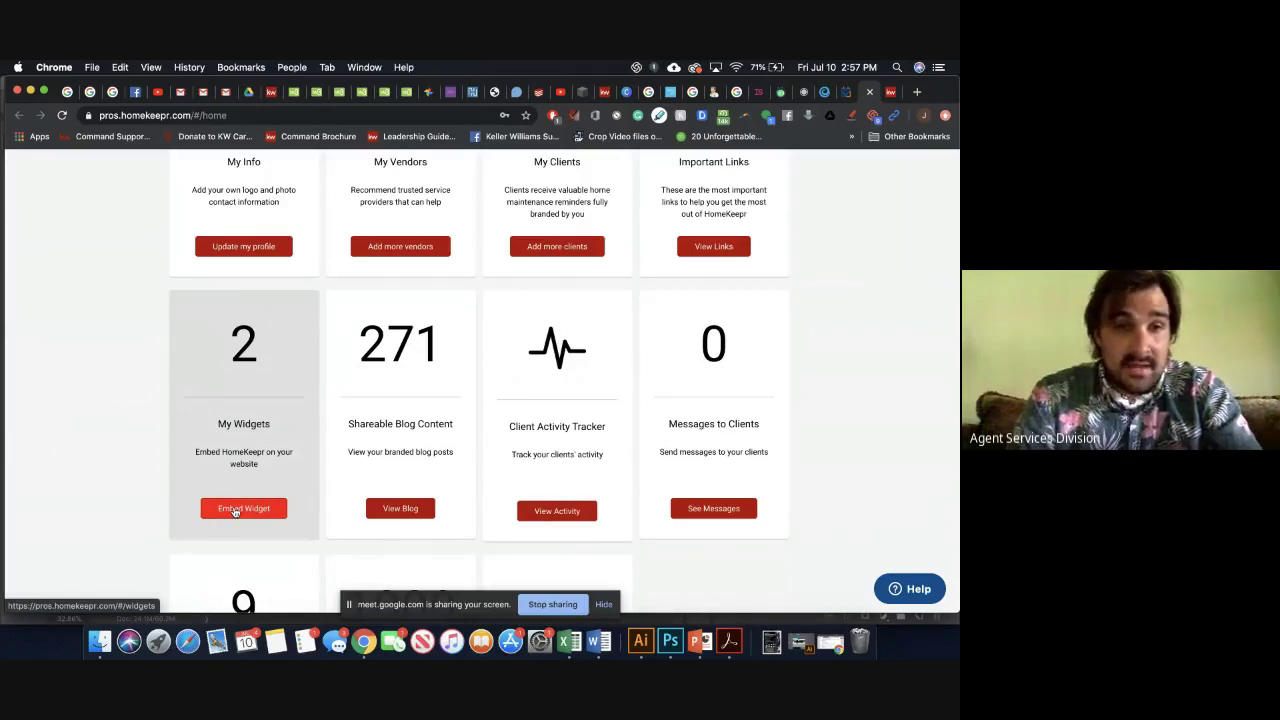
left_click(236, 510)
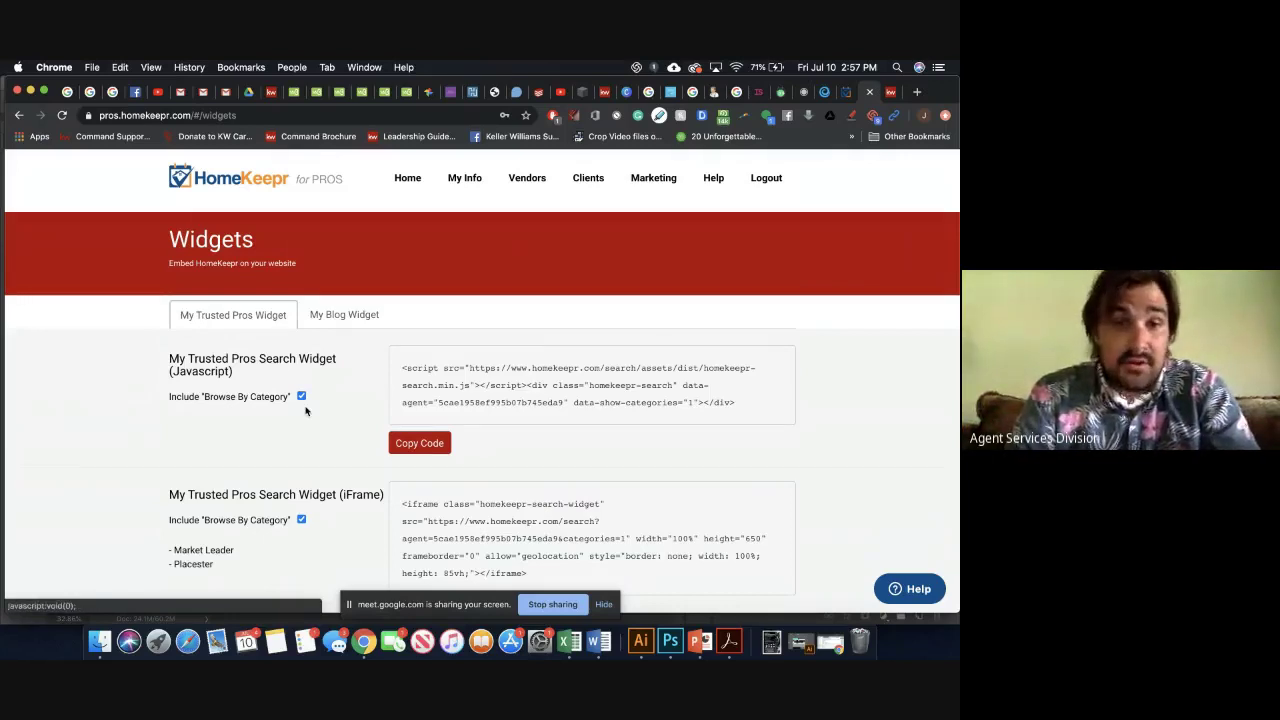
Step: Copy the iFrame embed code from the My Blog Widget tab, then switch to the Google Meet tab
scroll(306, 410, "down", 5)
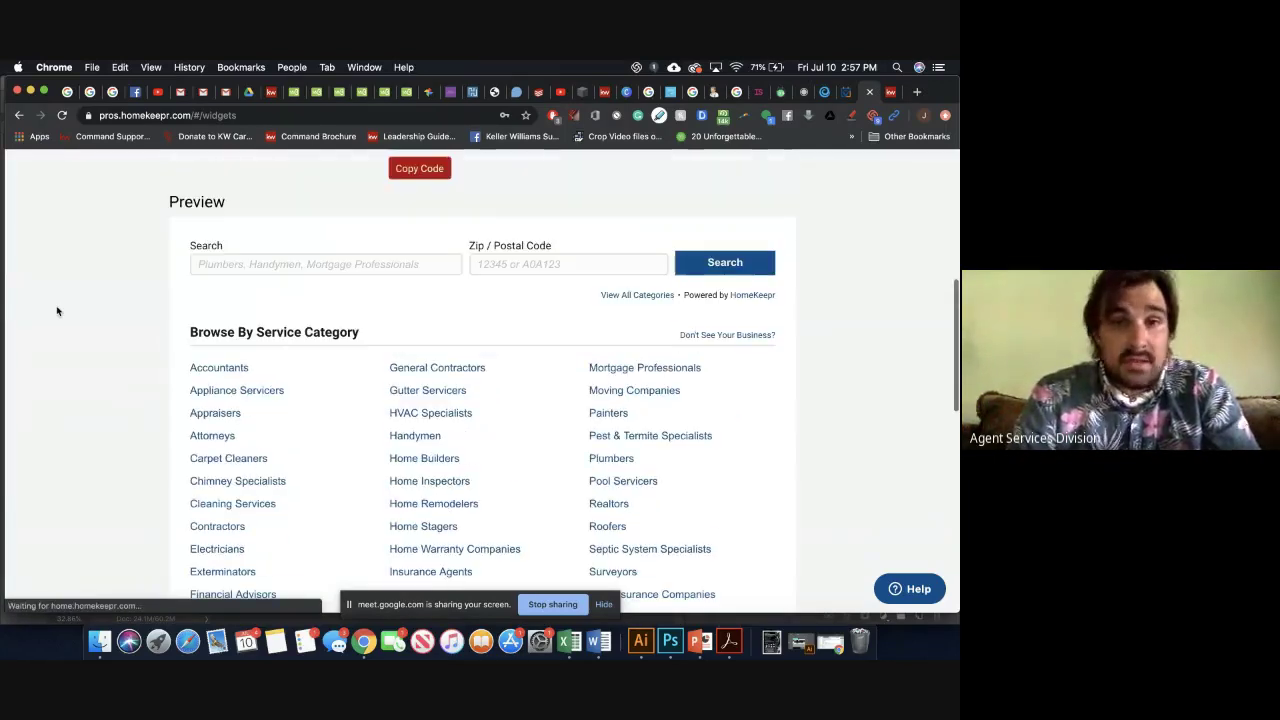
scroll(460, 363, "down", 2)
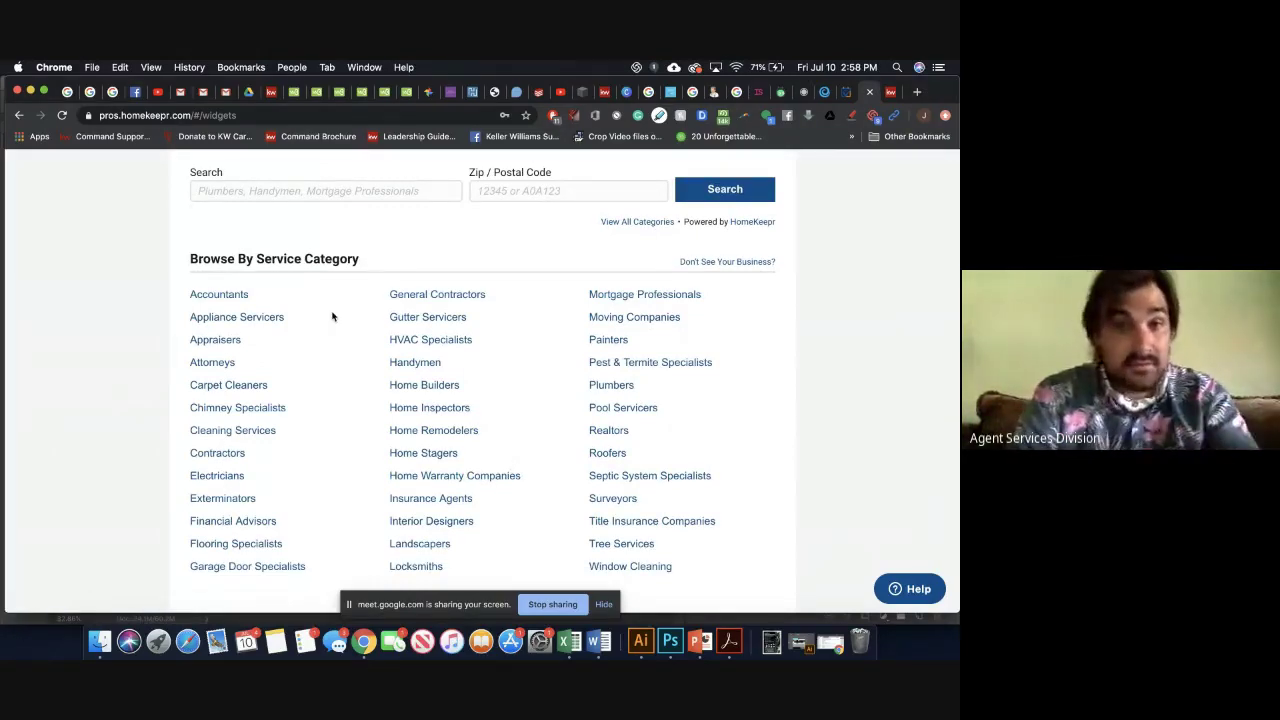
scroll(327, 318, "up", 10)
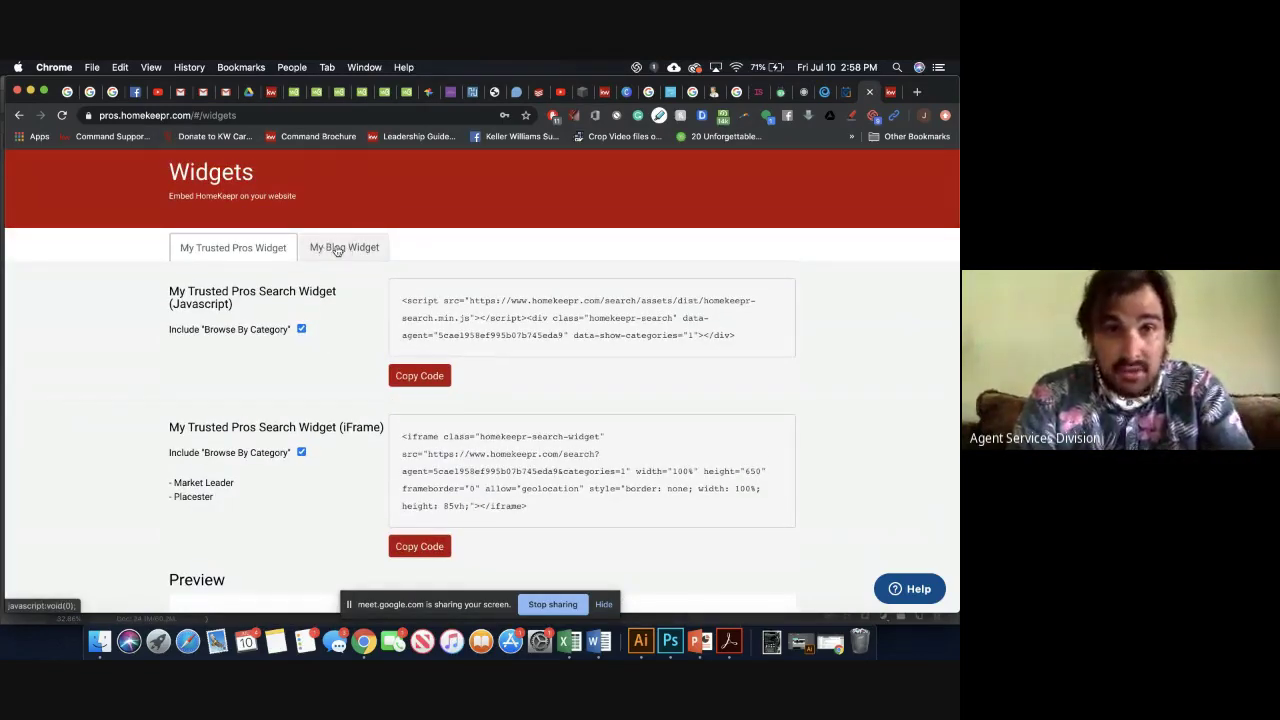
left_click(336, 250)
left_click_drag(462, 492, 395, 443)
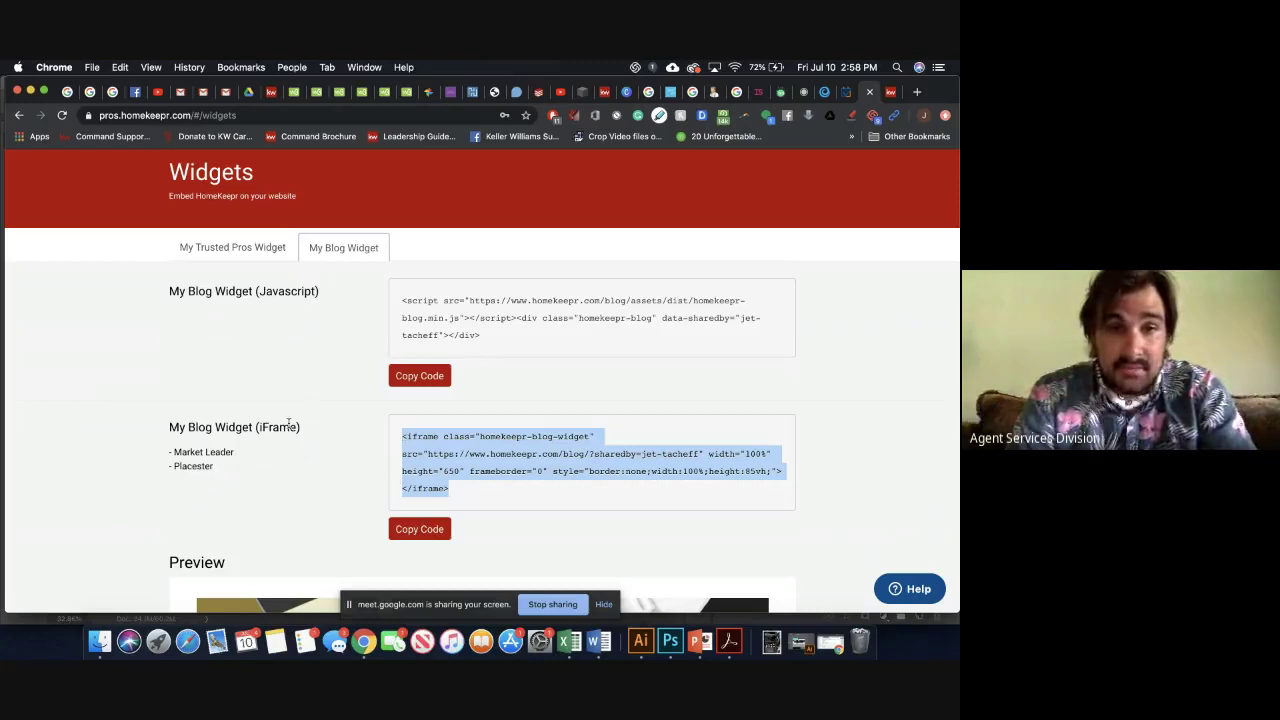
left_click(499, 497)
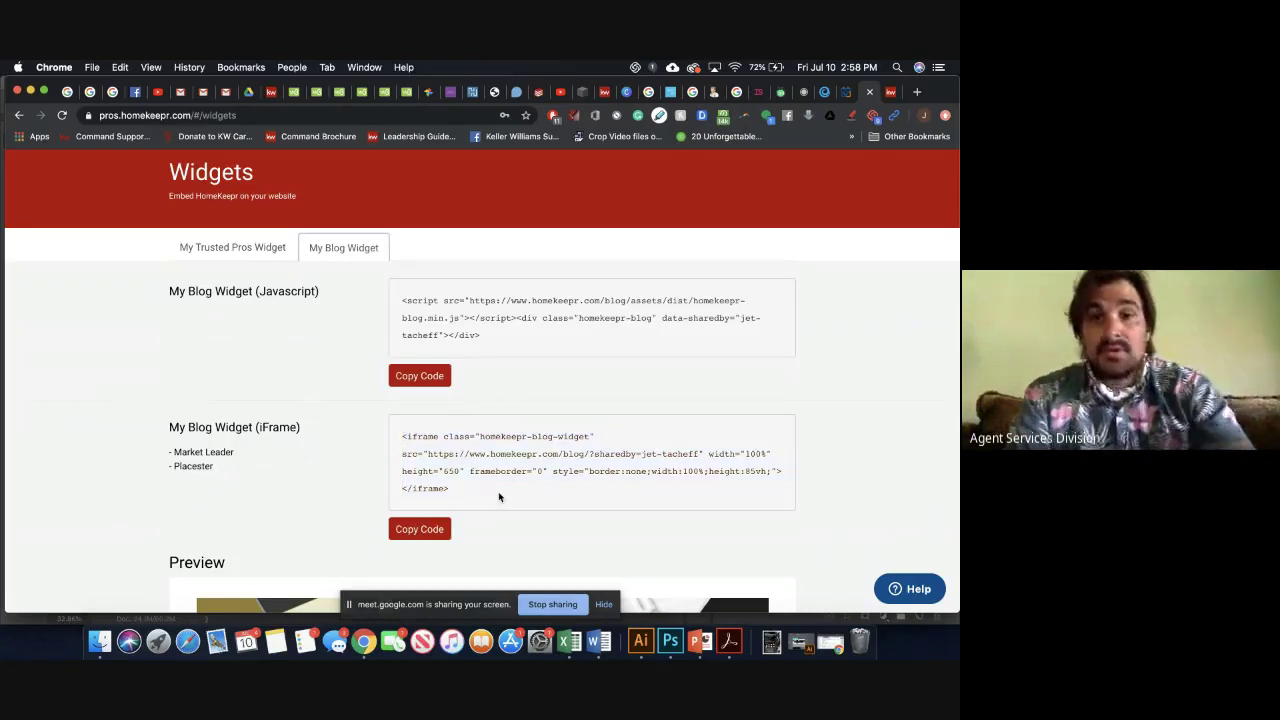
left_click(891, 93)
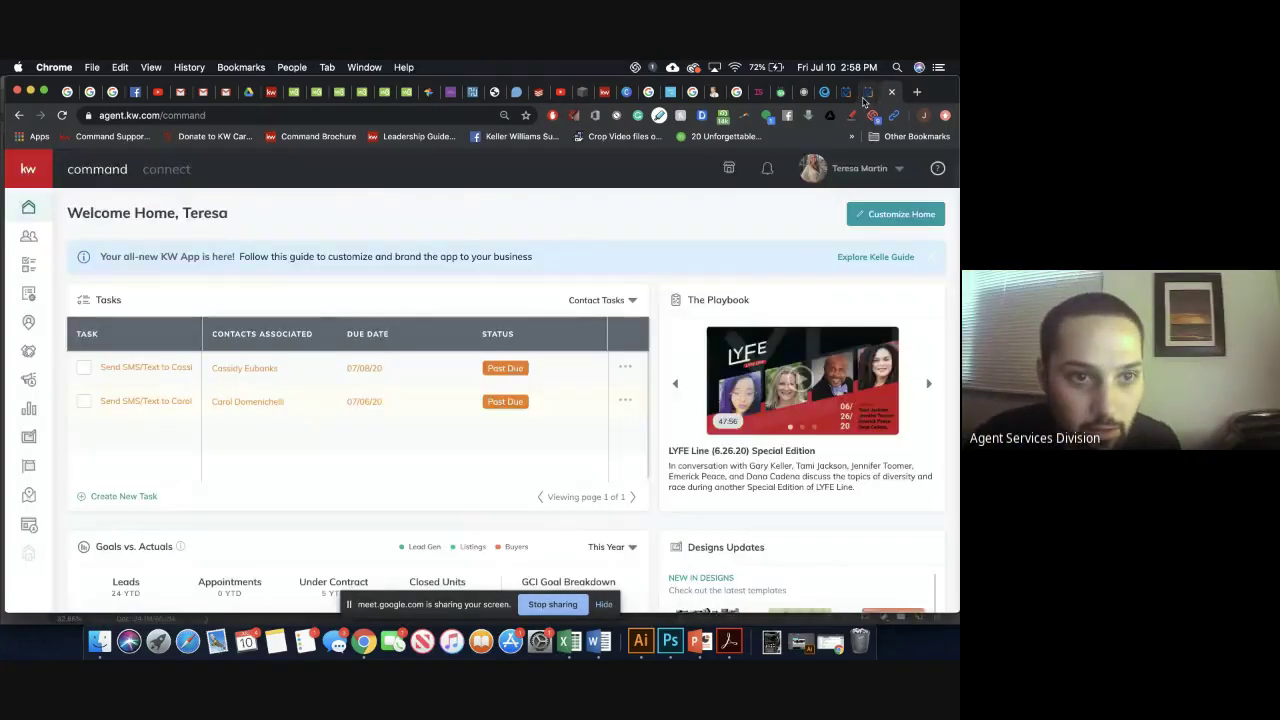
left_click(870, 95)
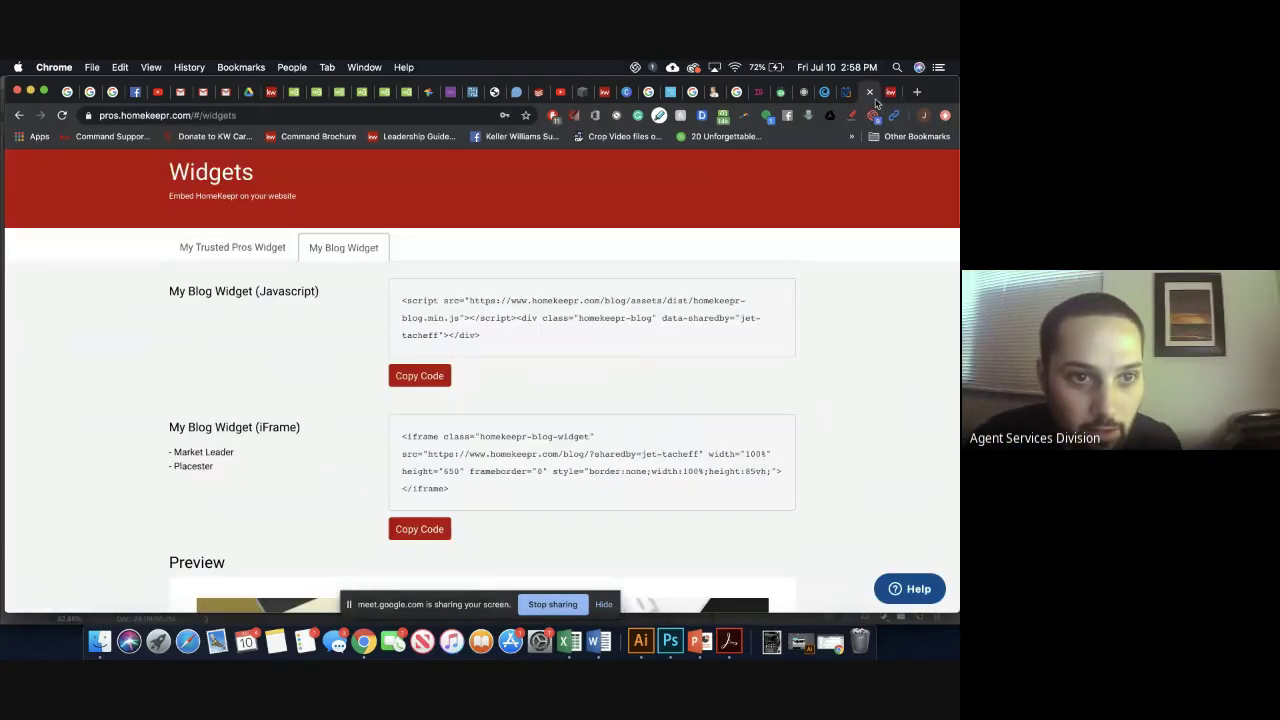
left_click_drag(462, 495, 386, 434)
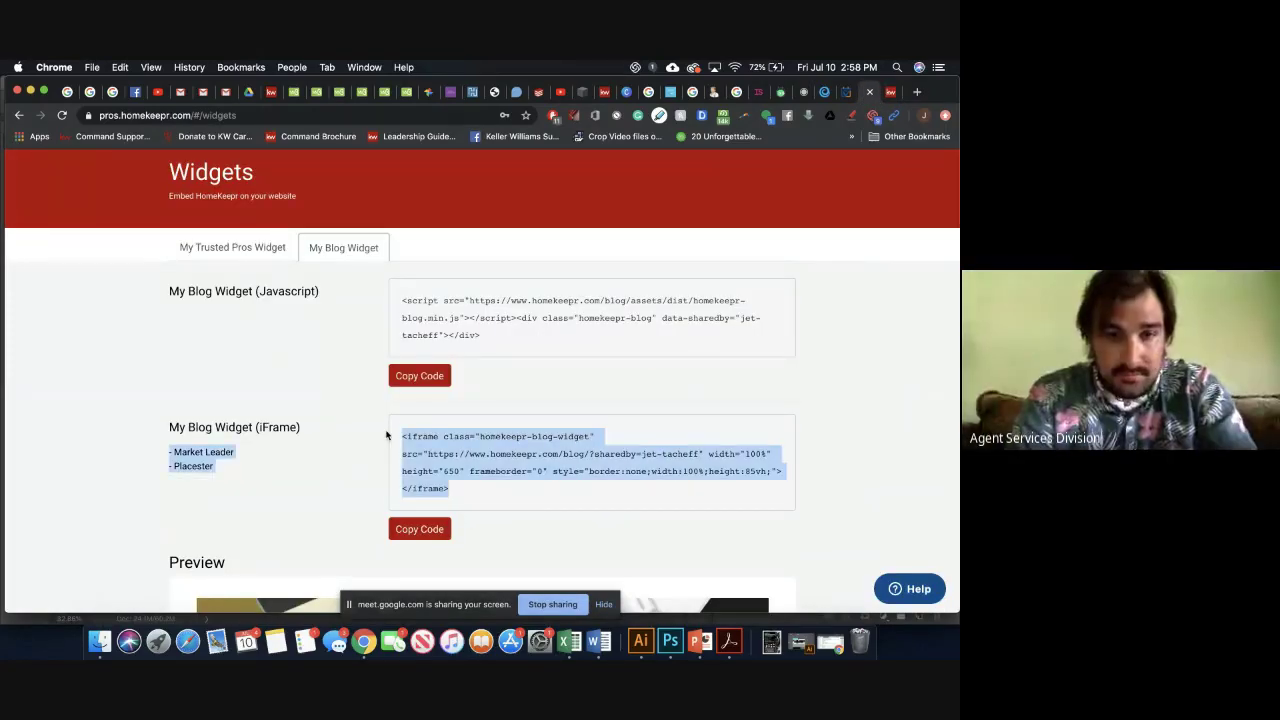
left_click_drag(470, 485, 400, 437)
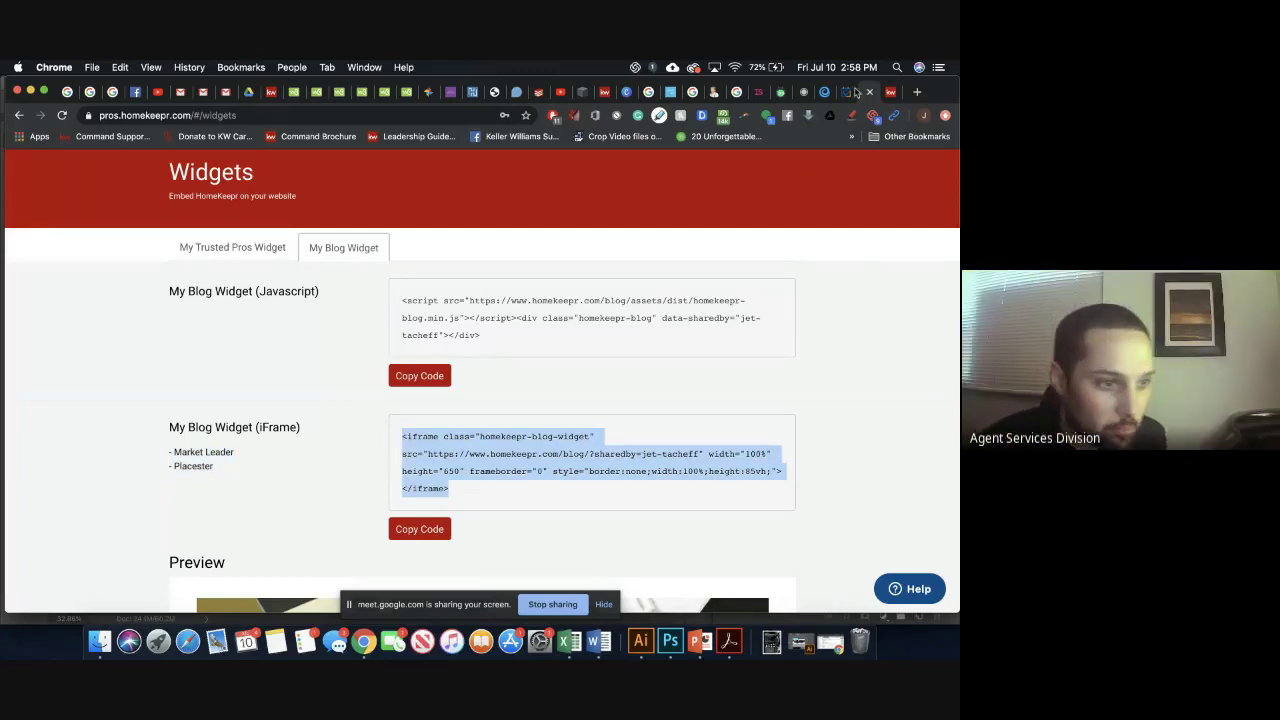
left_click(781, 92)
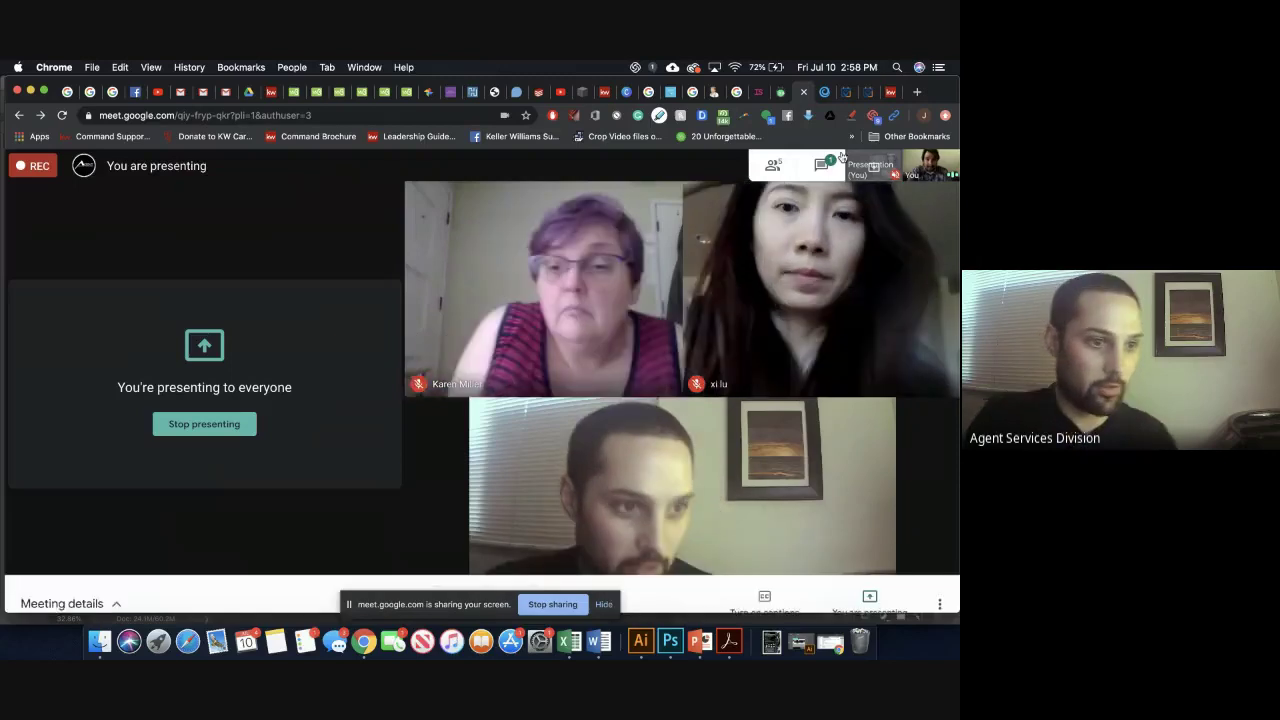
Step: Paste the homekeepr-blog-widget iframe code (height 650) into the Meet chat and send it
left_click(822, 164)
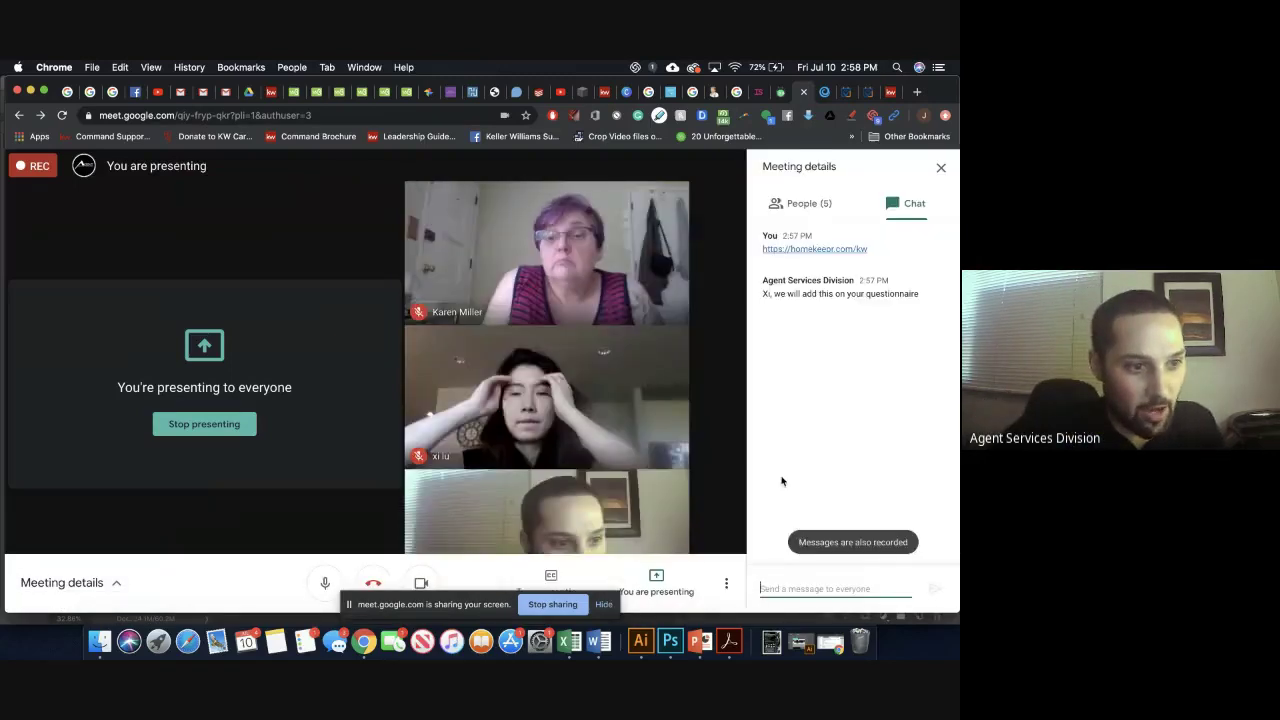
key("super+v")
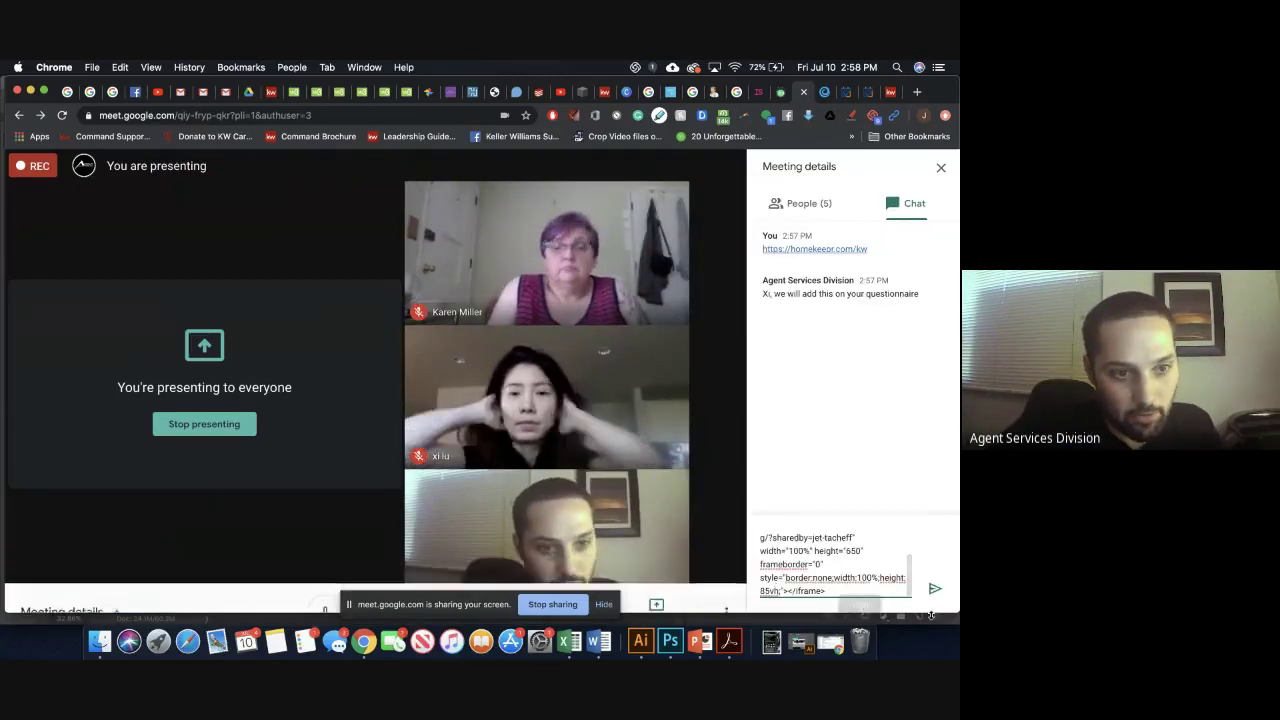
key("Return")
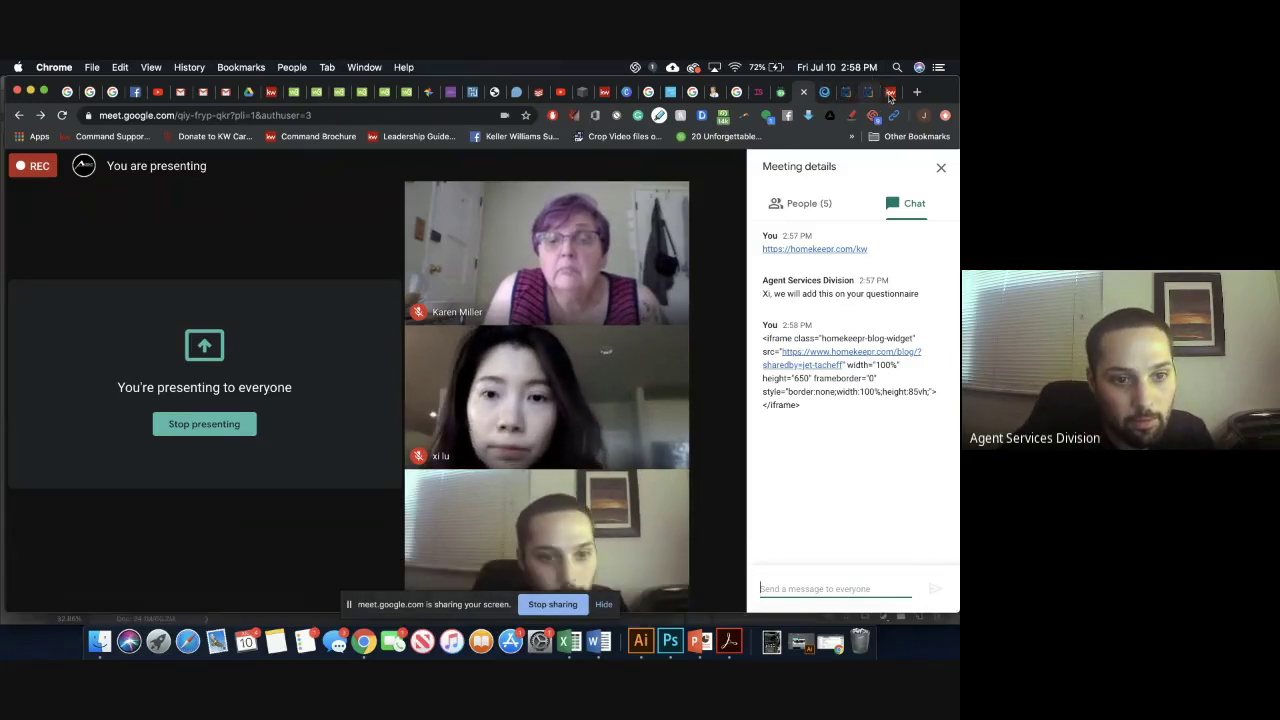
Step: Log out of KW Command and sign back in with the other agent's username and password
left_click(890, 93)
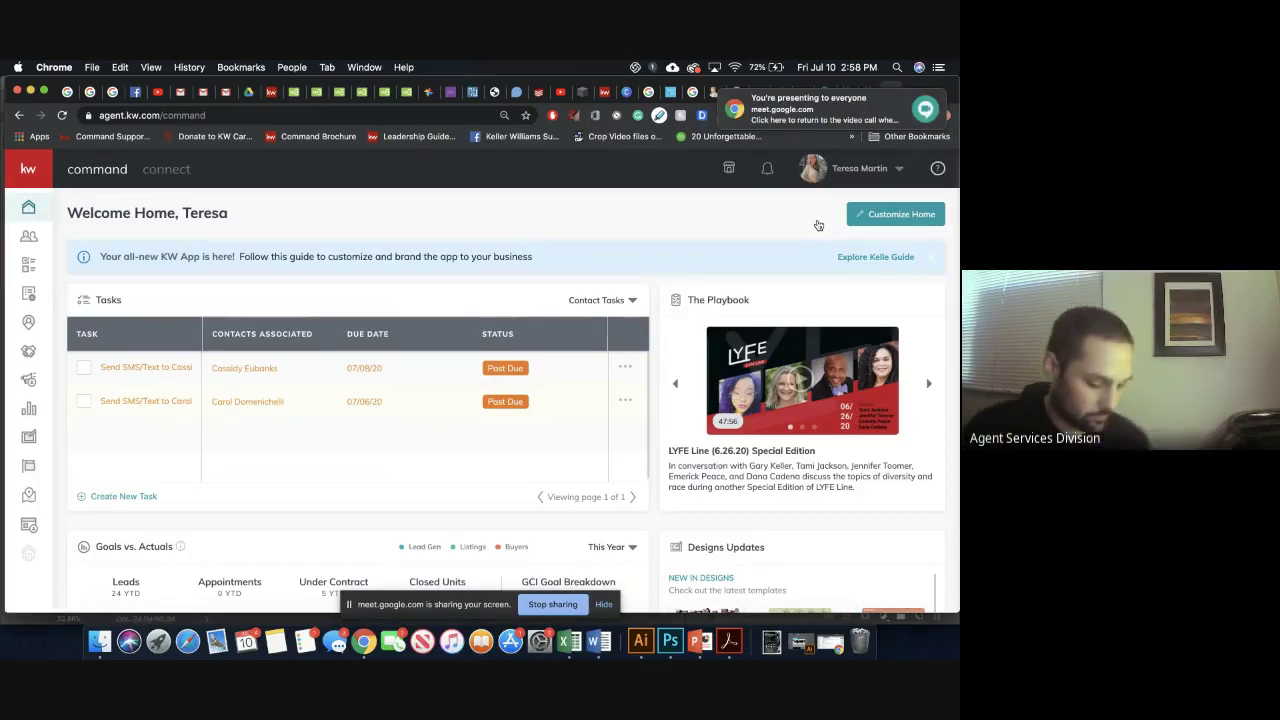
left_click(858, 168)
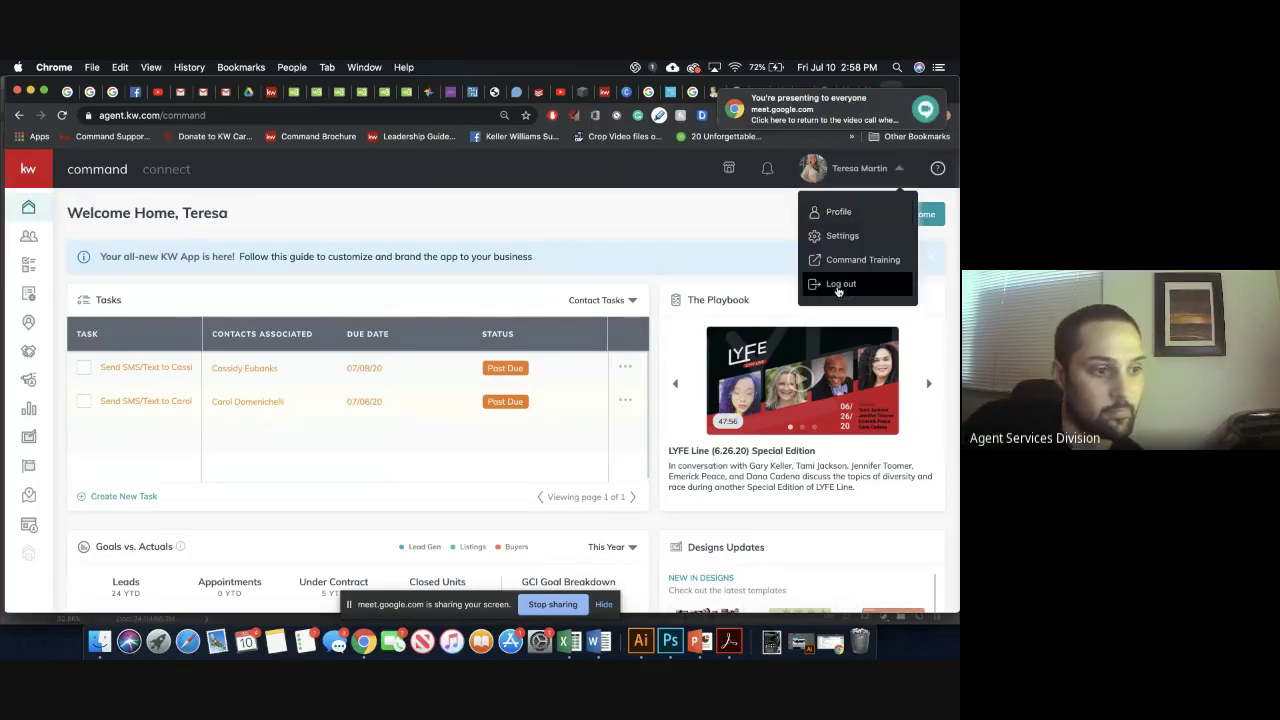
left_click(835, 284)
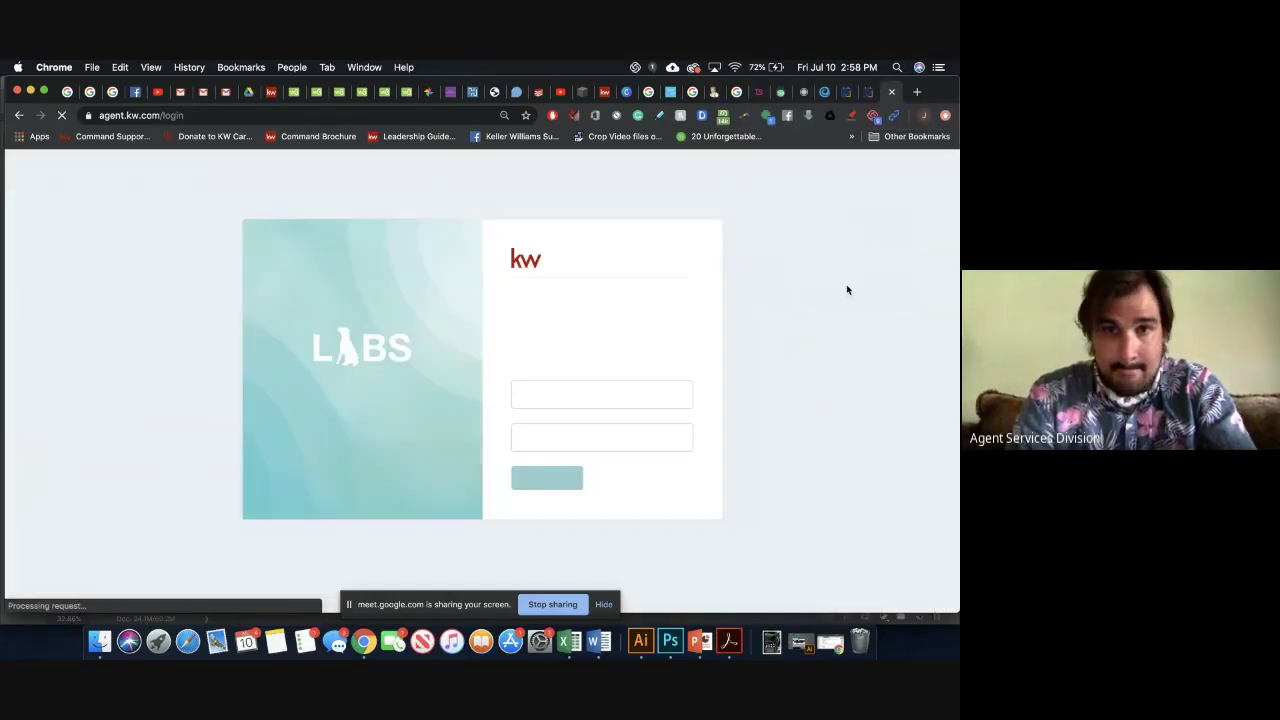
left_click(550, 398)
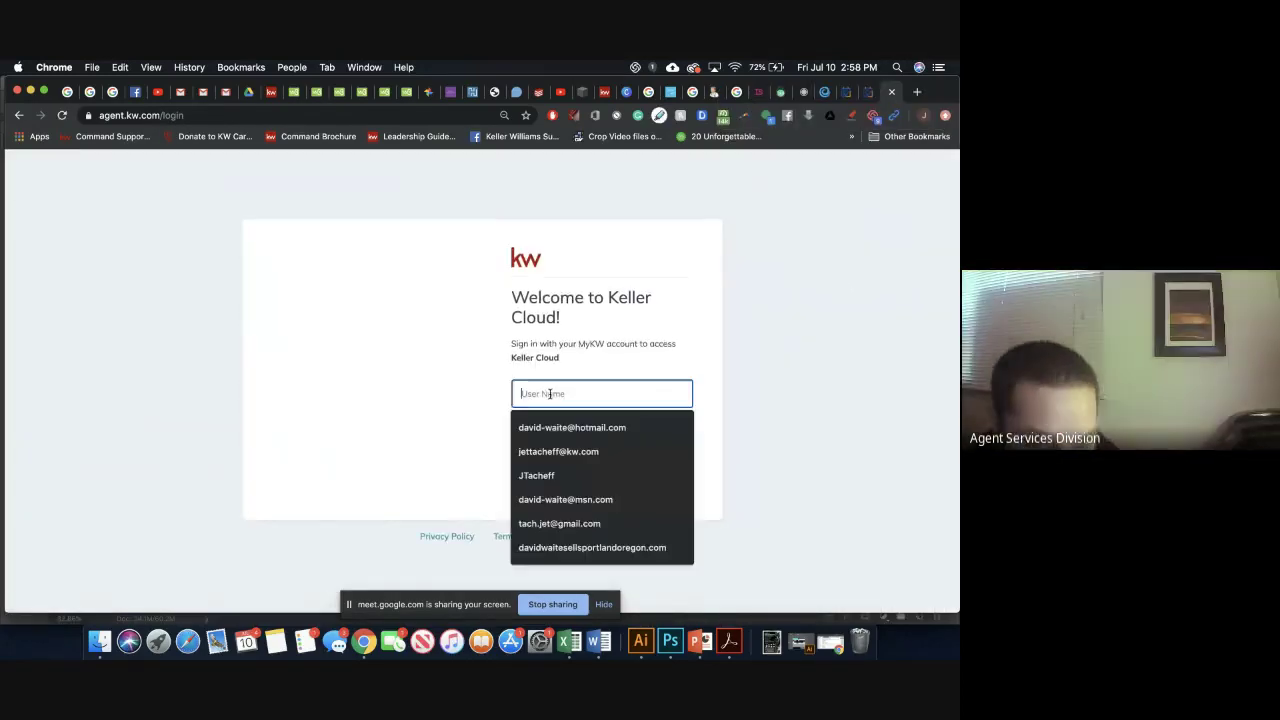
key("Tab")
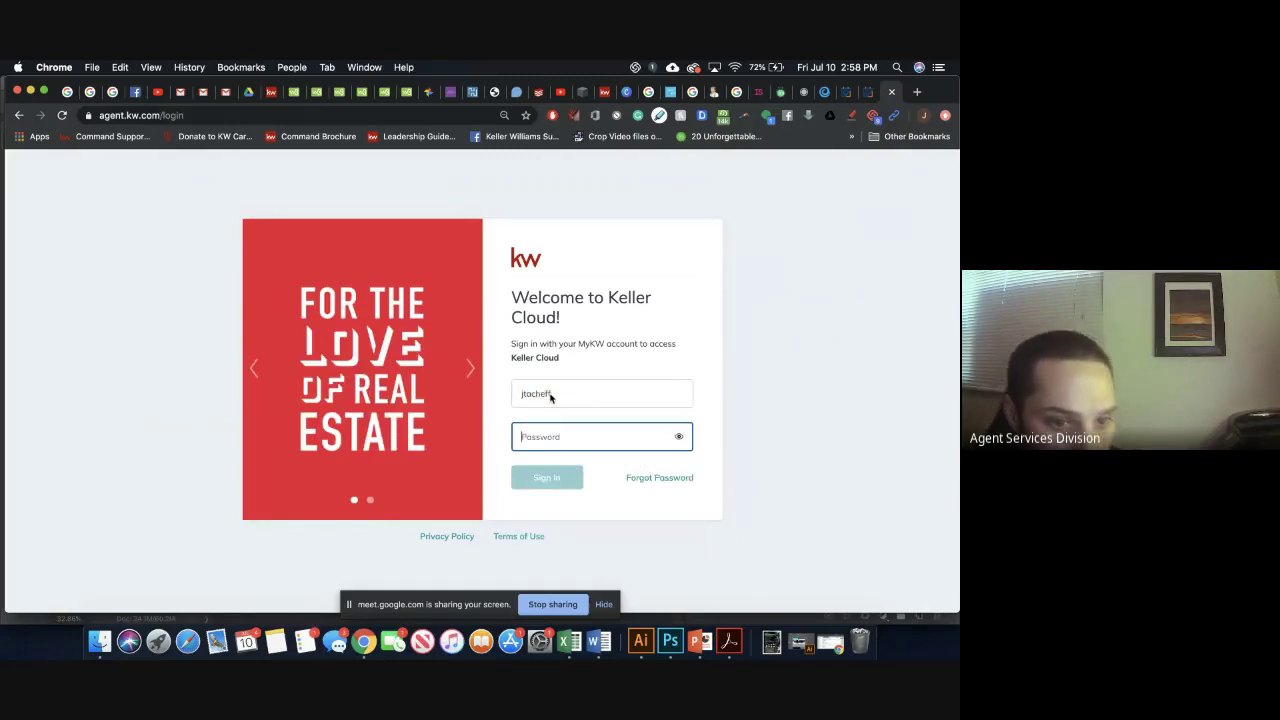
type("••••••••••••")
key("Return")
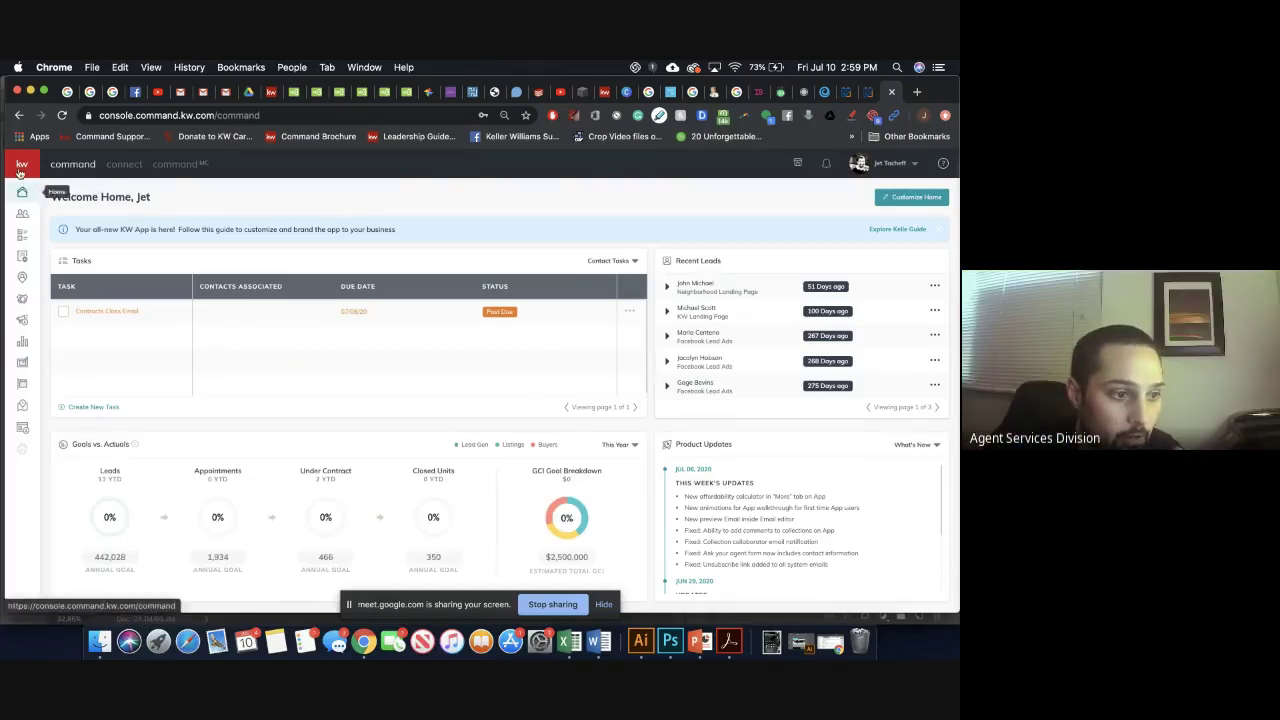
Step: Open Consumer landing pages from the sidebar and choose Create a new Site
mouse_move(38, 422)
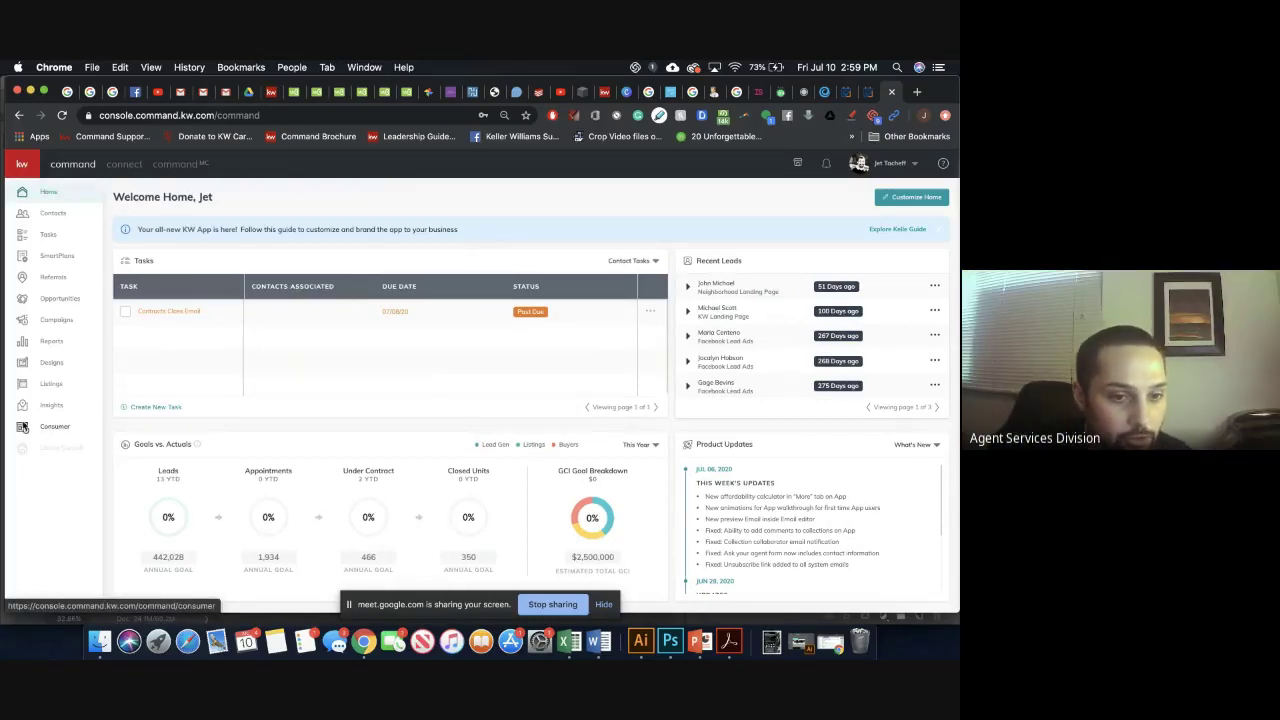
left_click(53, 428)
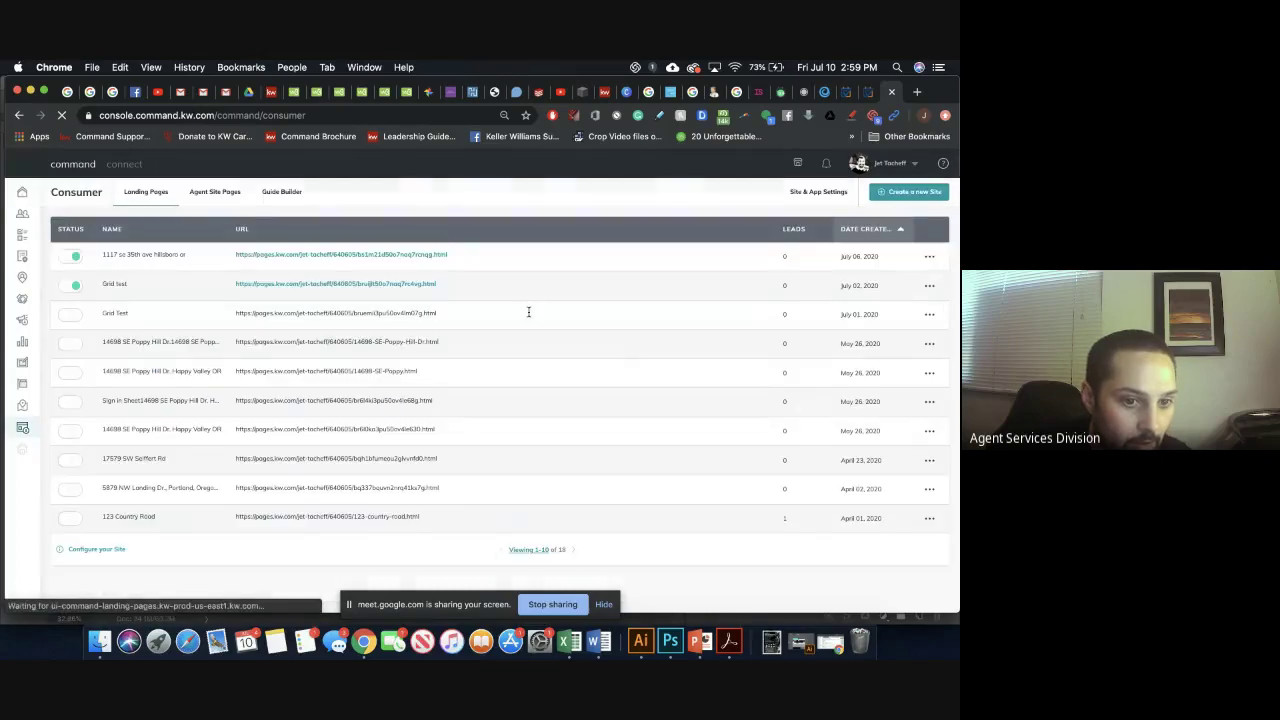
key("ctrl+Up")
left_click(477, 332)
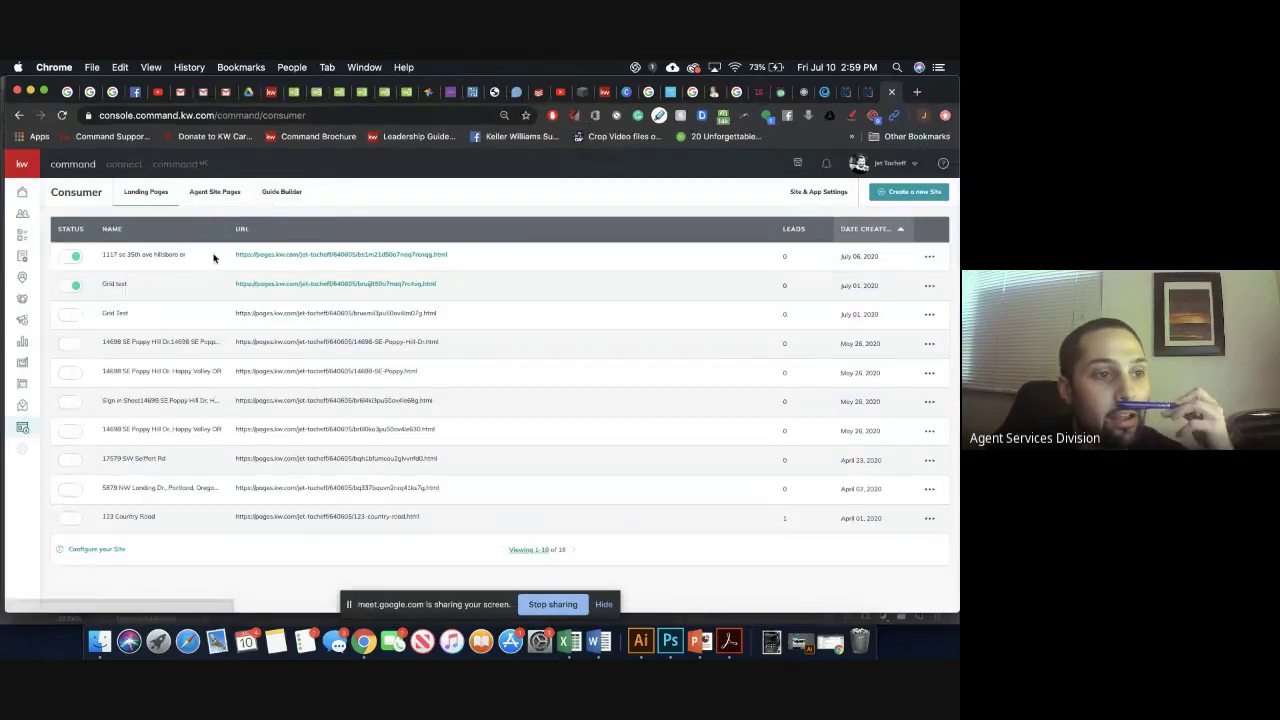
left_click(922, 195)
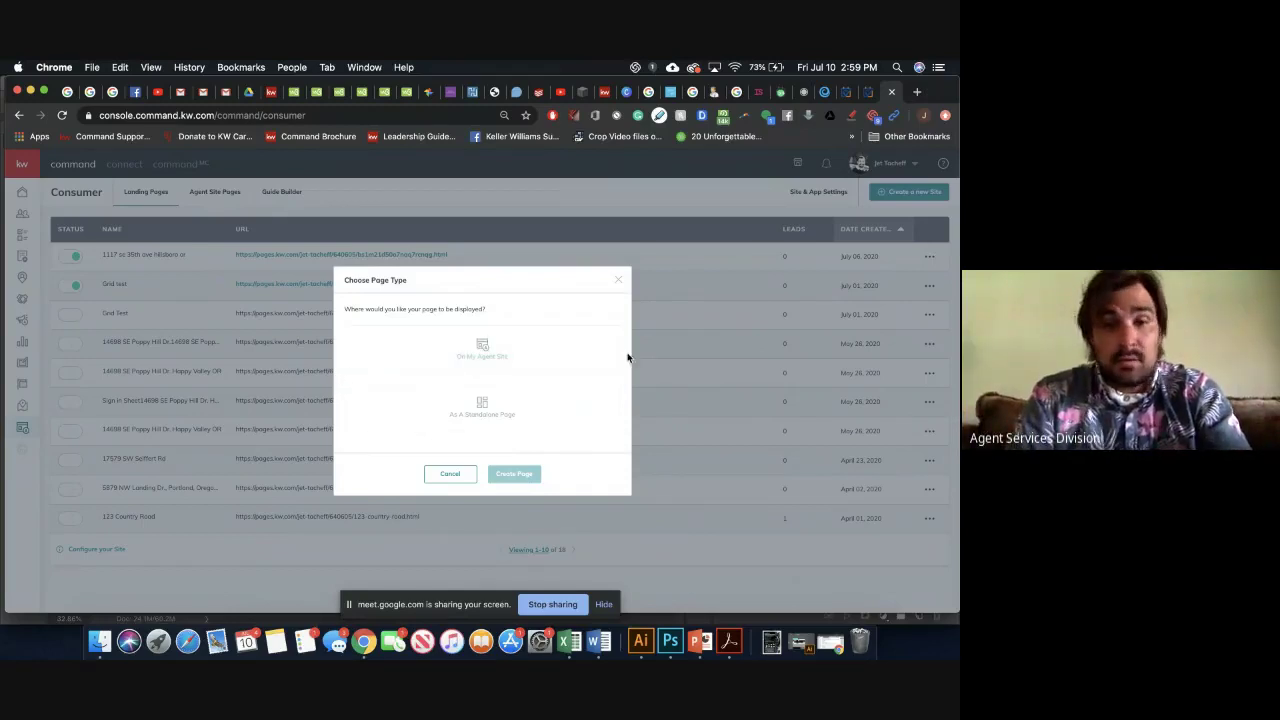
Step: Choose On My Agent Site as the page type and create the page
left_click(487, 358)
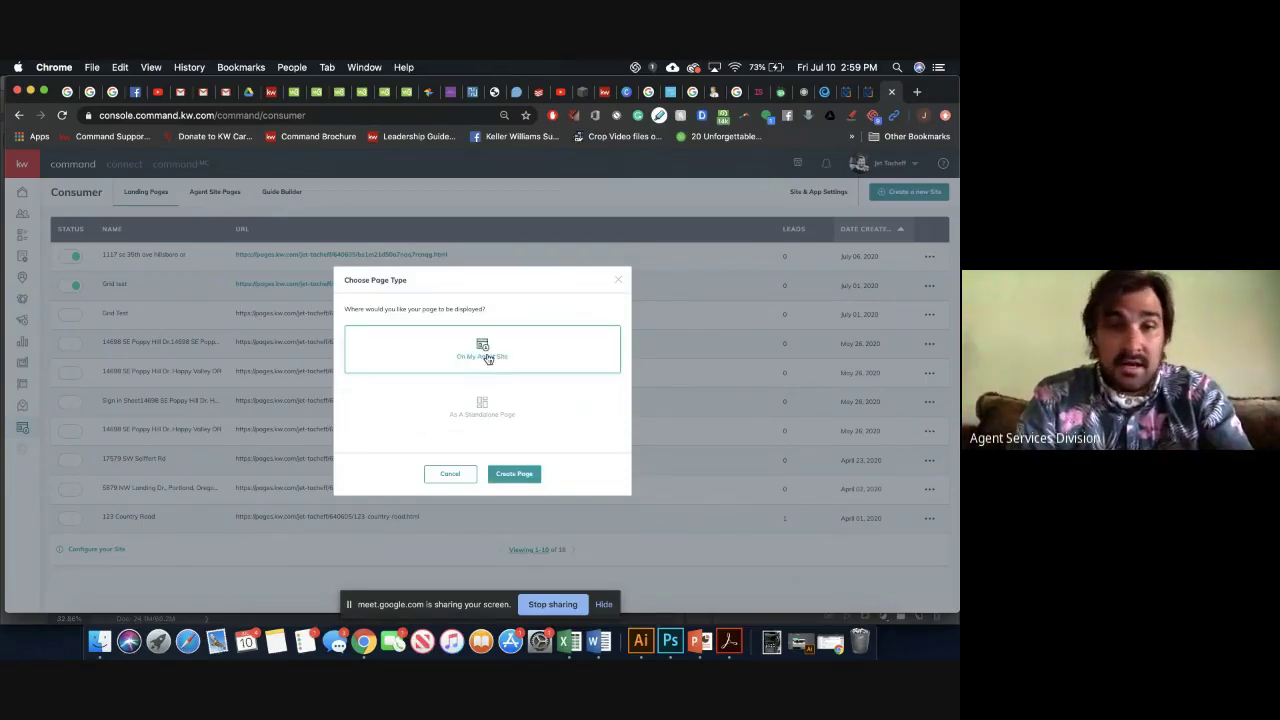
left_click(514, 474)
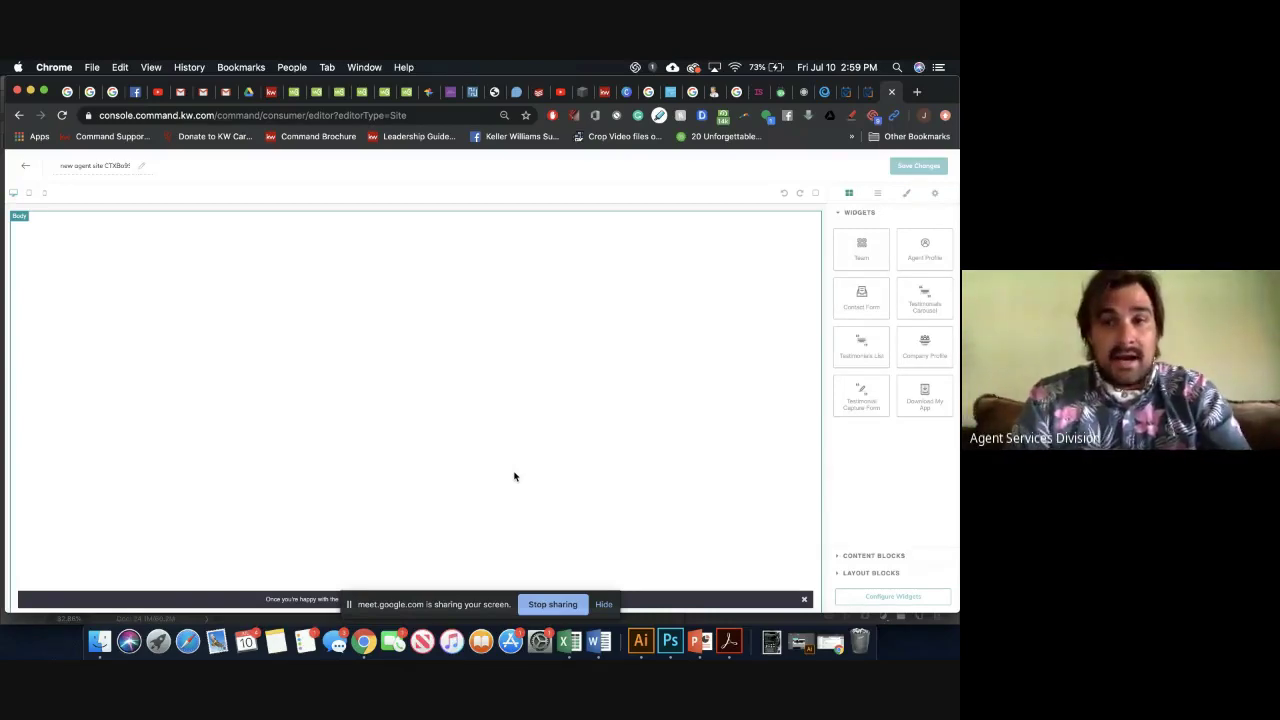
Step: Drop the Agent Profile widget onto the new page and bring up the Configure Widgets list
left_click_drag(844, 403, 877, 503)
left_click_drag(923, 249, 490, 281)
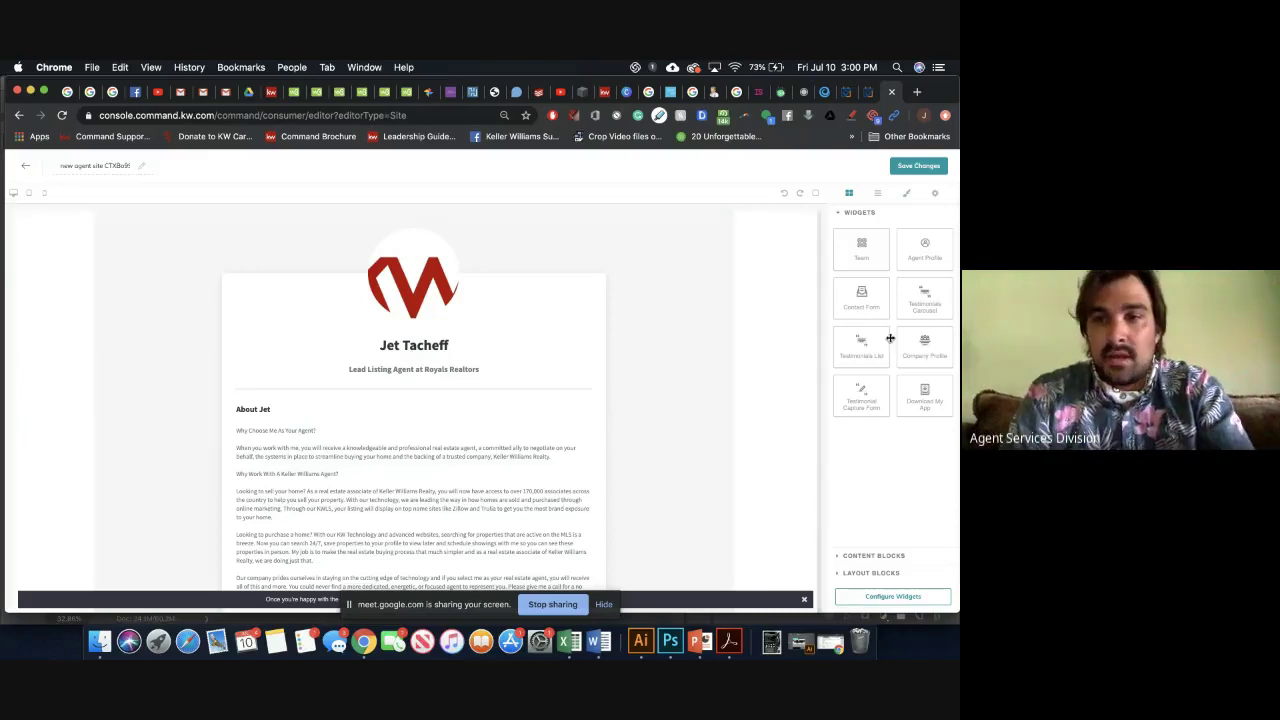
left_click(884, 598)
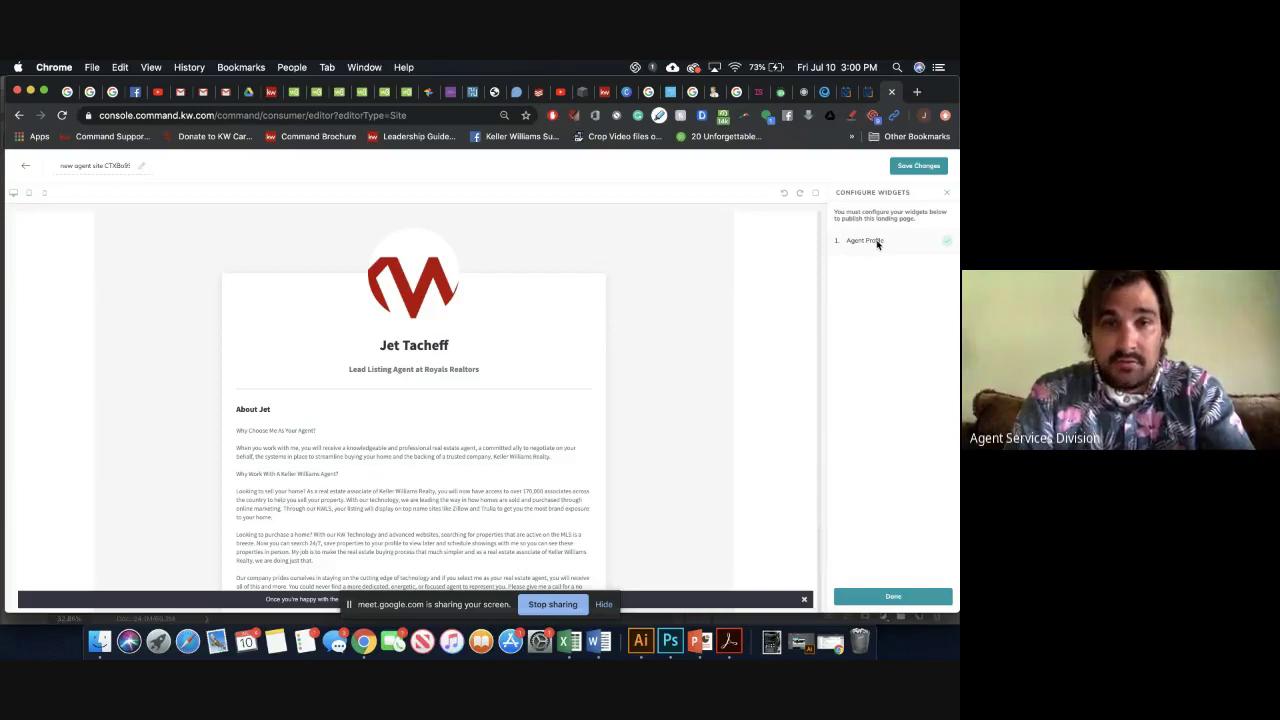
Step: Append 'Blog' to the Page Title, add a 'Latest Real Estate News' tagline, and clear the Bio Title
left_click(866, 241)
type("|Bl")
type("og")
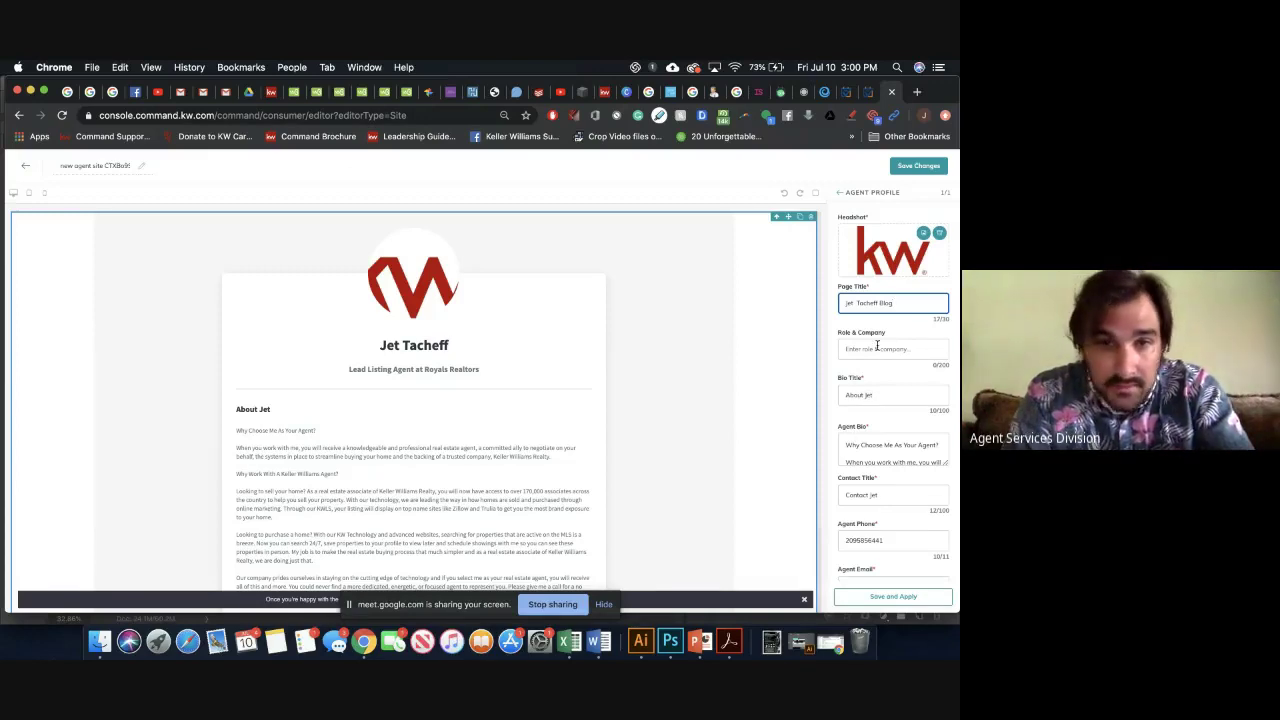
left_click(895, 345)
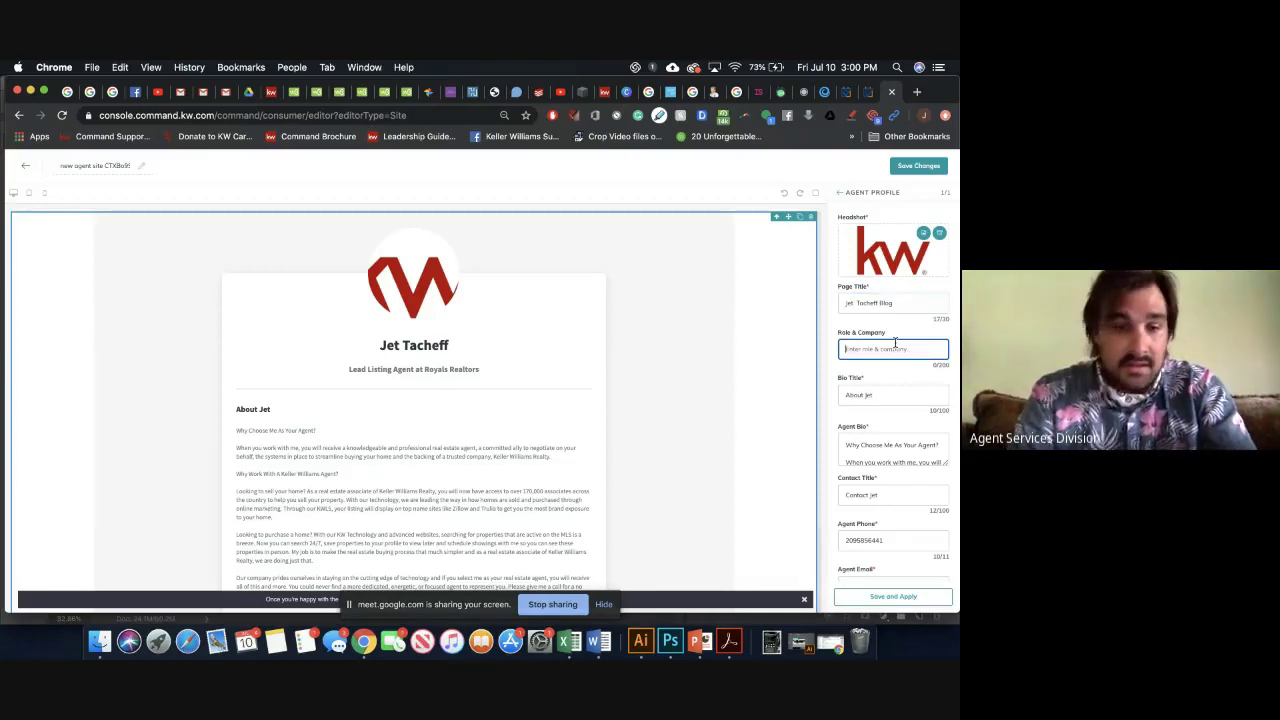
type("liny i")
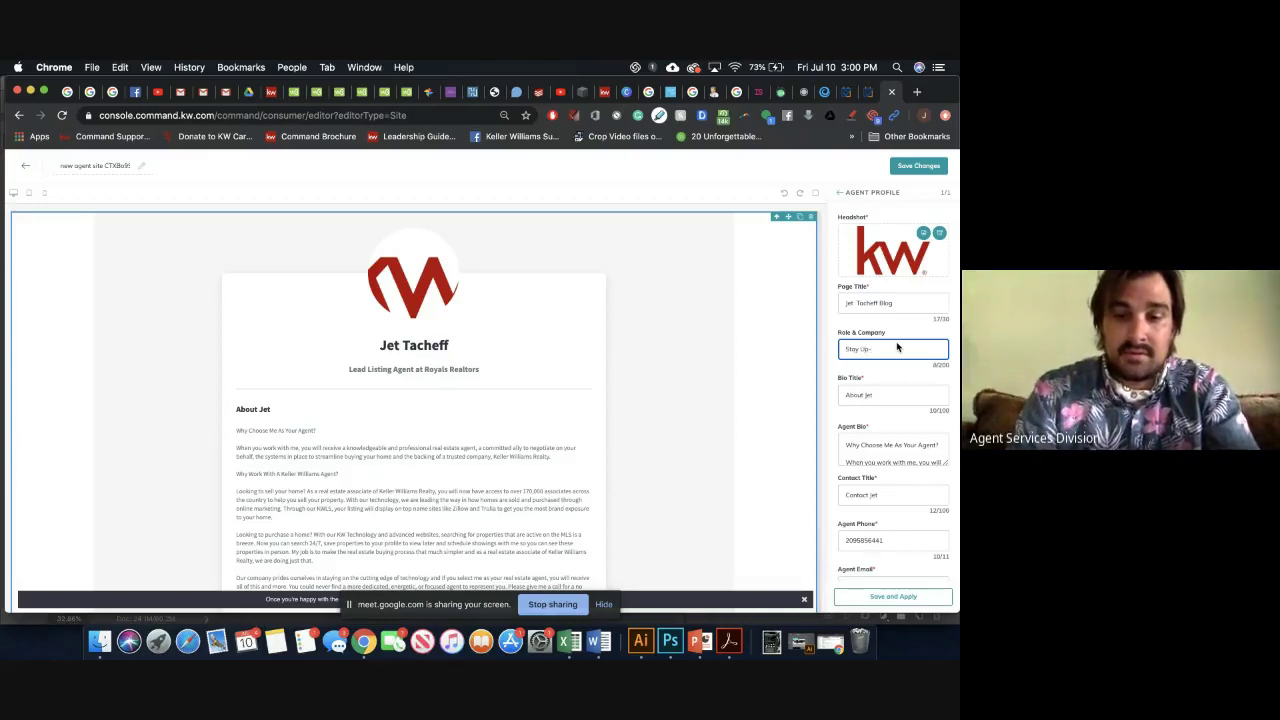
type("p-to-Date on the Latest Real Est")
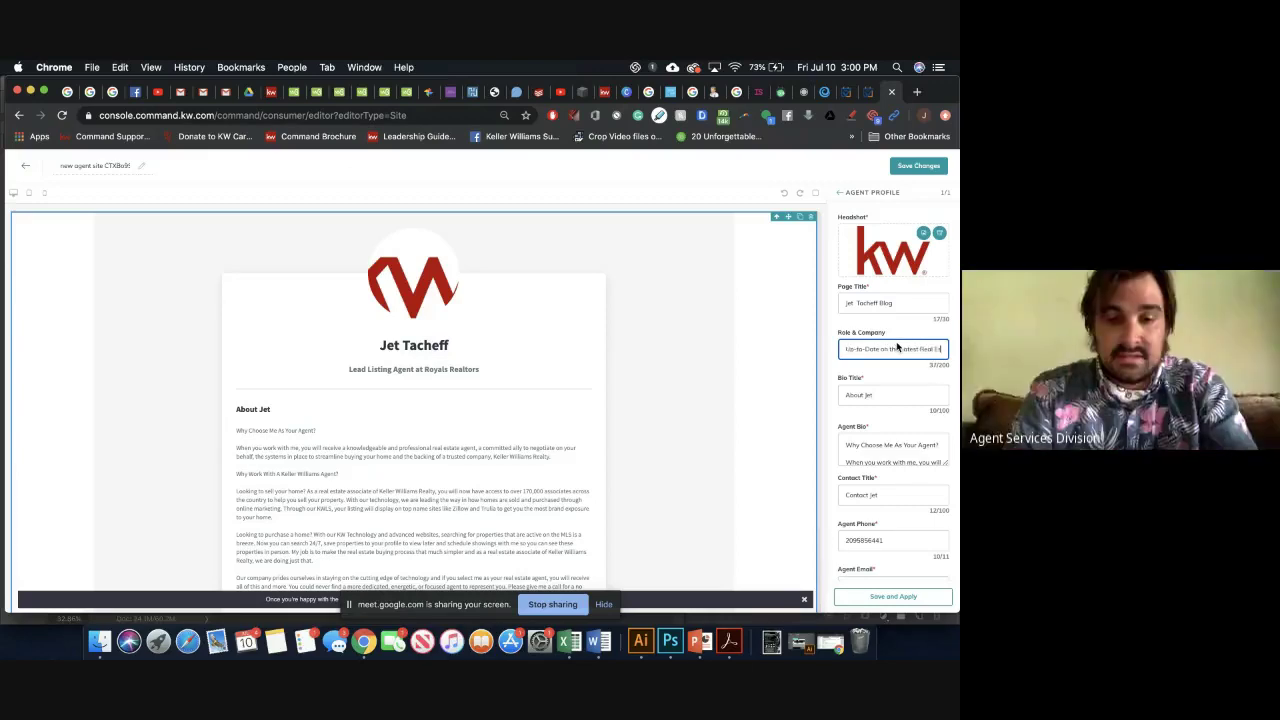
type("ate News.")
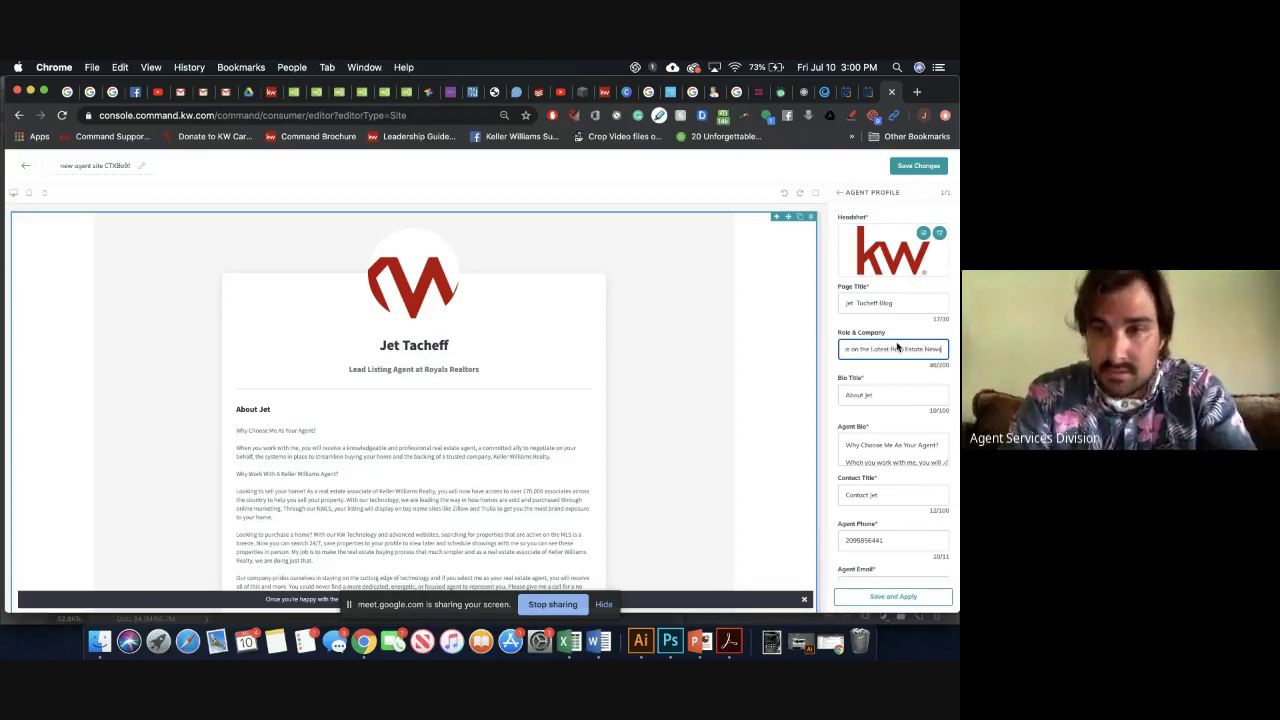
triple_click(873, 396)
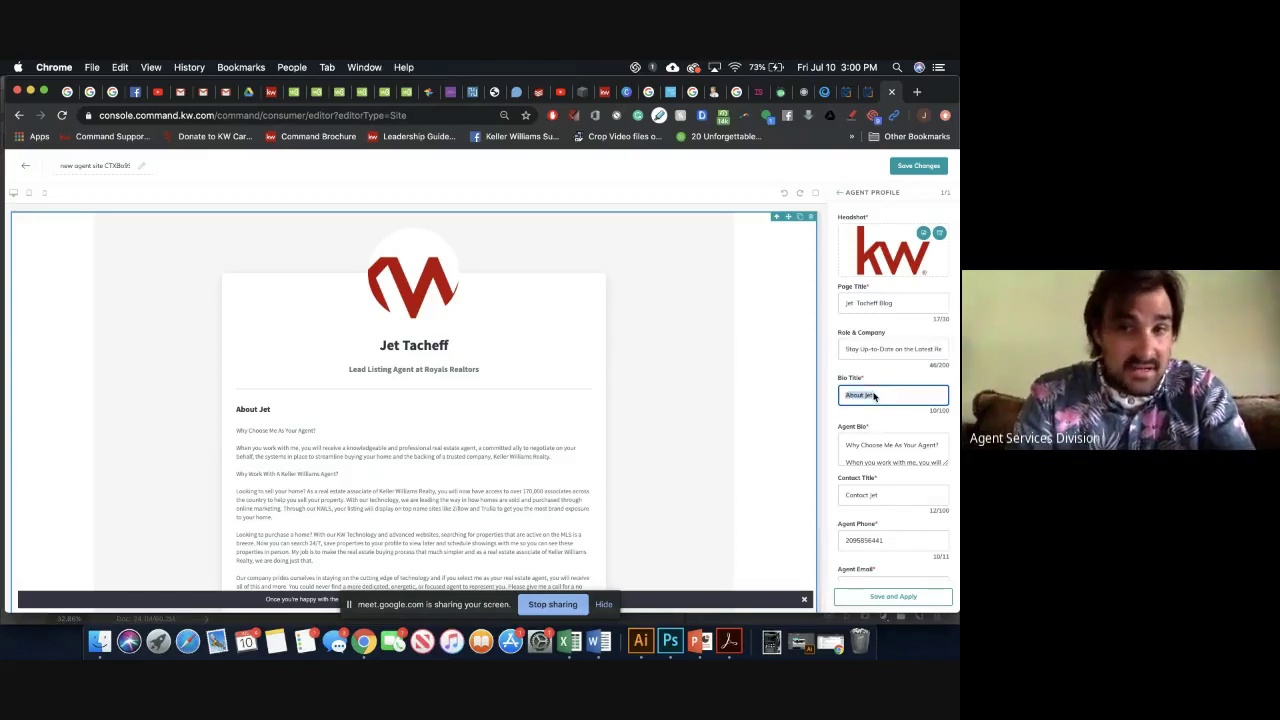
key("BackSpace")
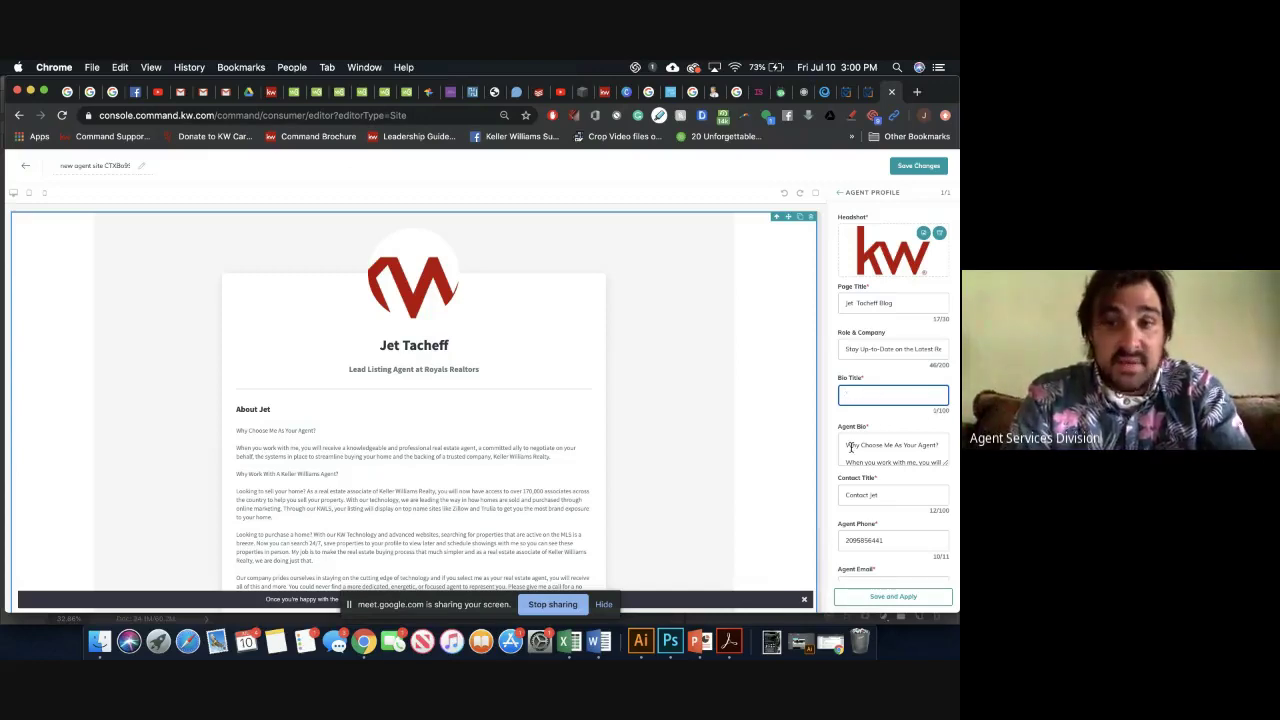
Step: Replace all of the Agent Bio text with the copied HomeKeepr Blog iframe code
scroll(849, 447, "down", 1)
scroll(849, 447, "down", 2)
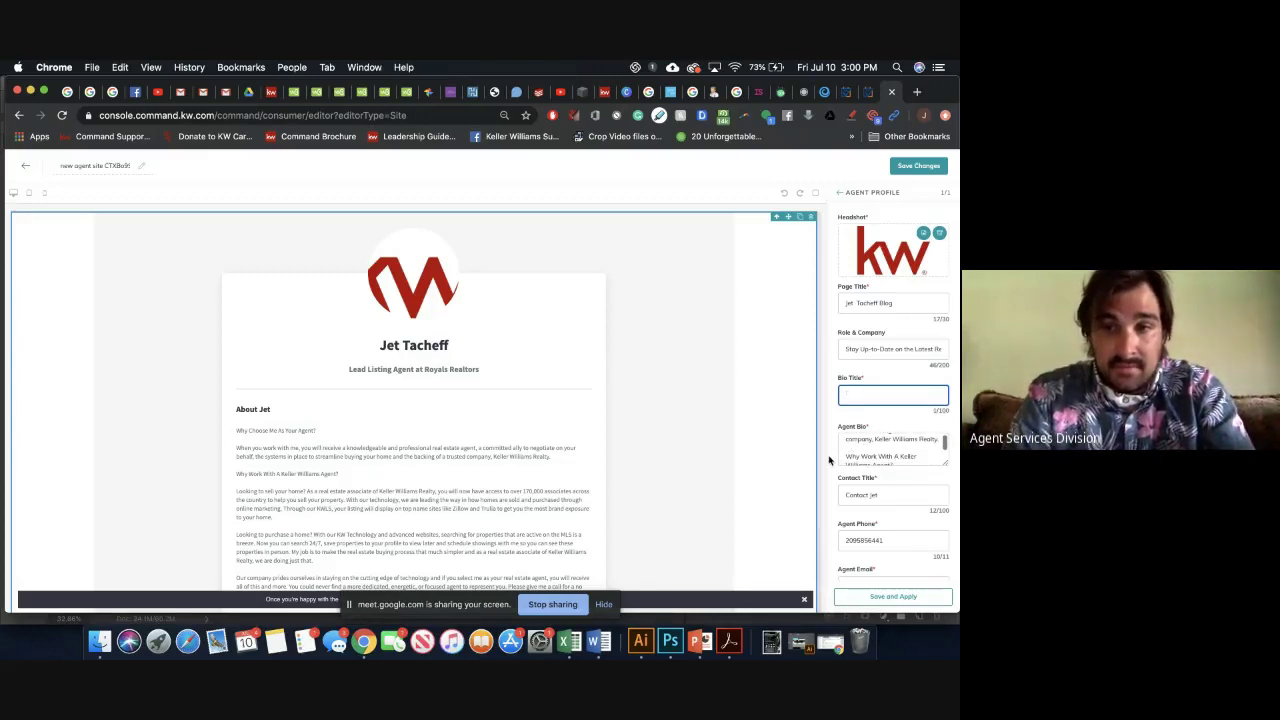
scroll(829, 457, "down", 1)
scroll(611, 494, "down", 2)
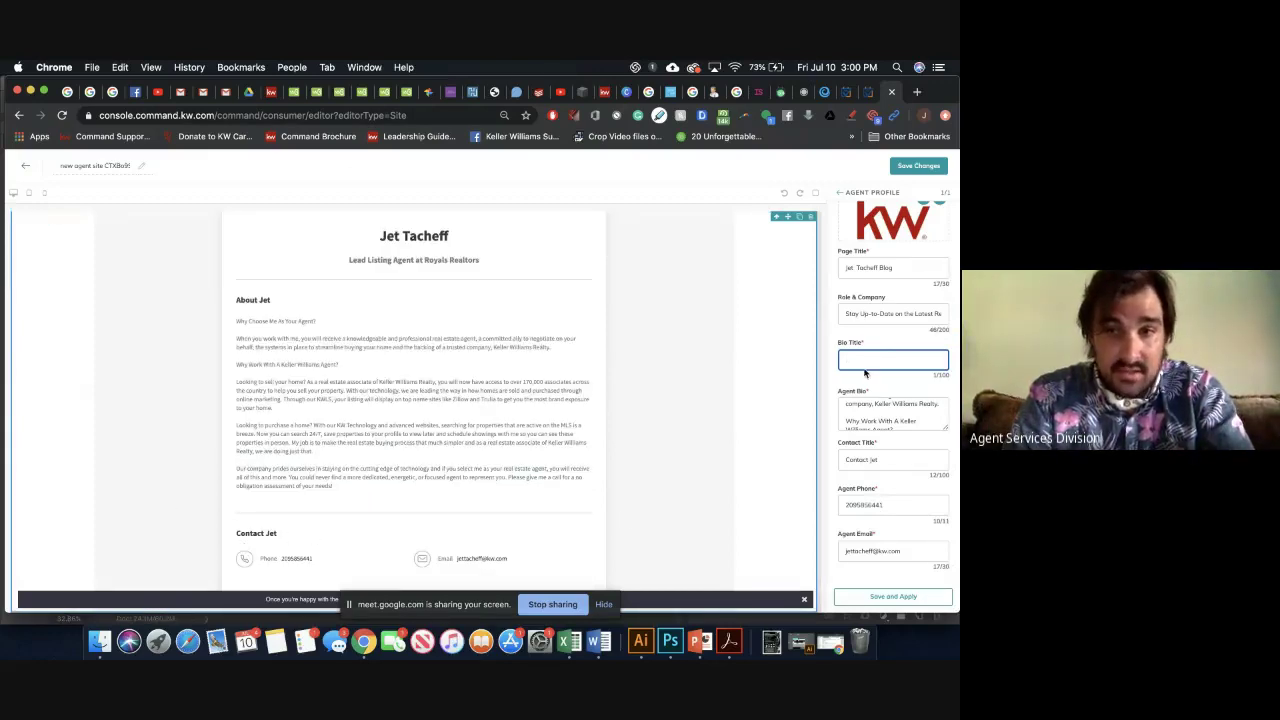
left_click(862, 402)
key("super+a")
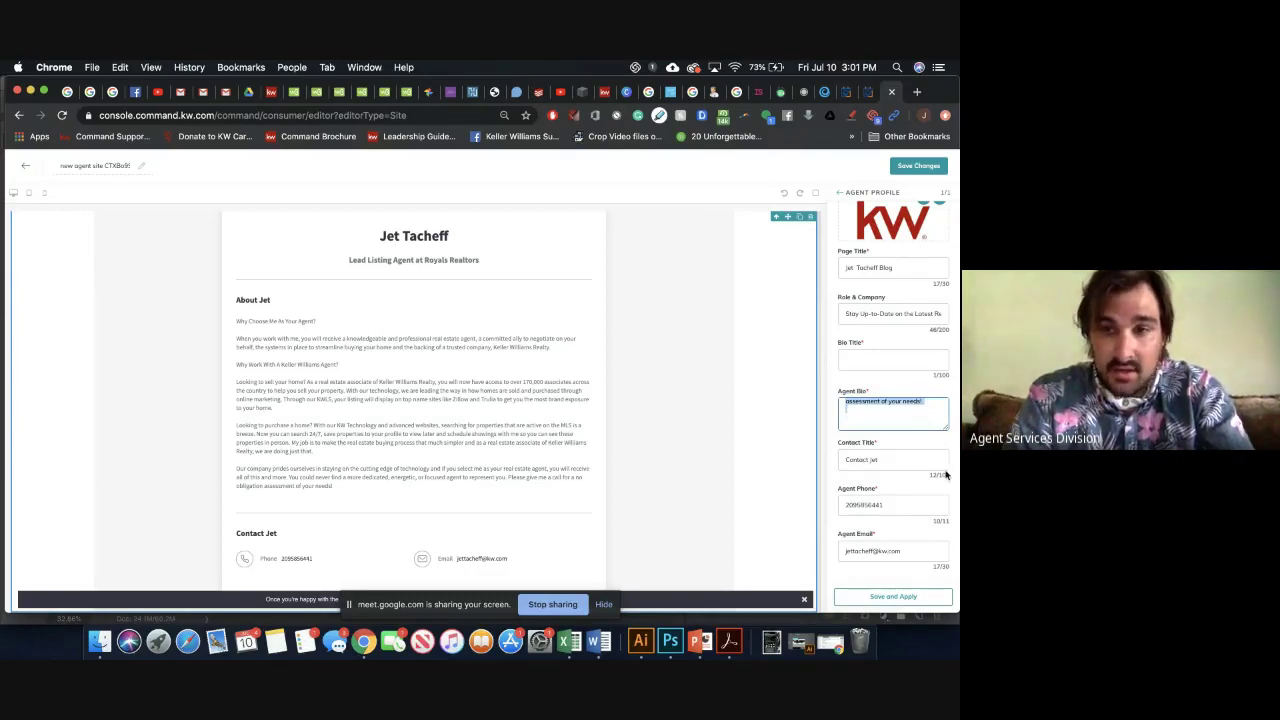
left_click(866, 420)
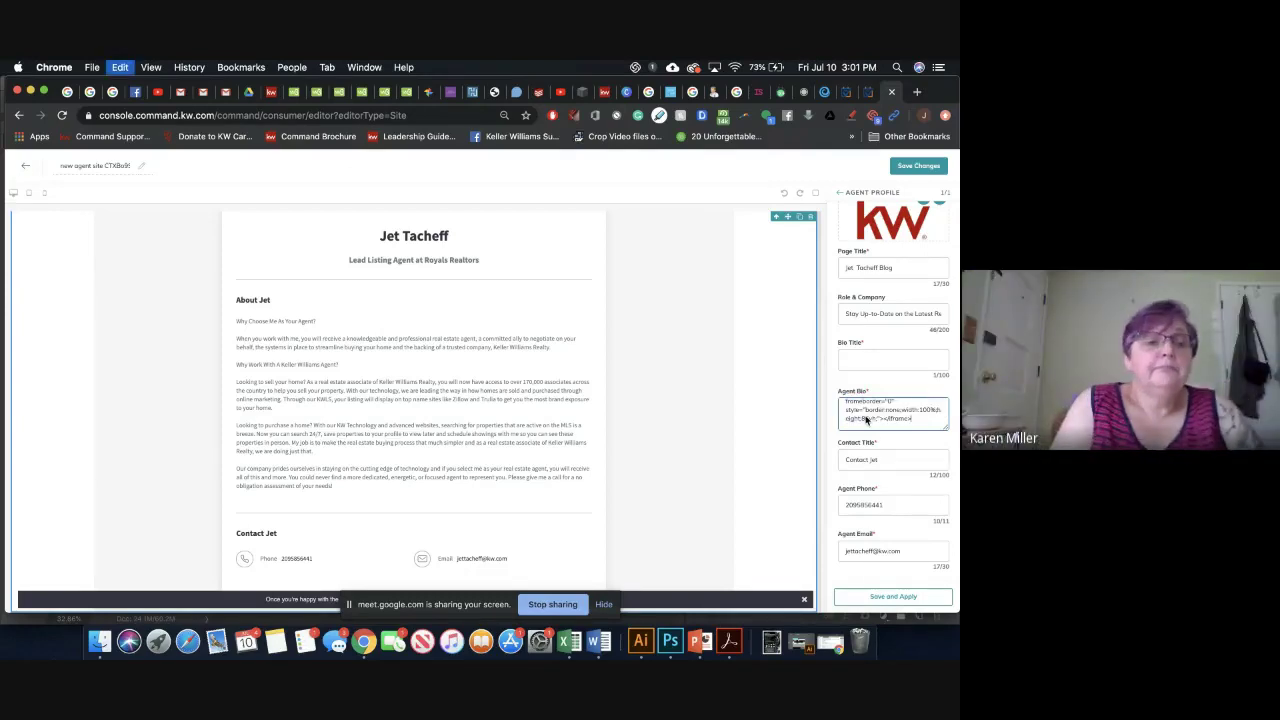
scroll(909, 421, "up", 5)
scroll(909, 421, "down", 2)
scroll(909, 421, "down", 2)
scroll(909, 421, "up", 4)
triple_click(846, 406)
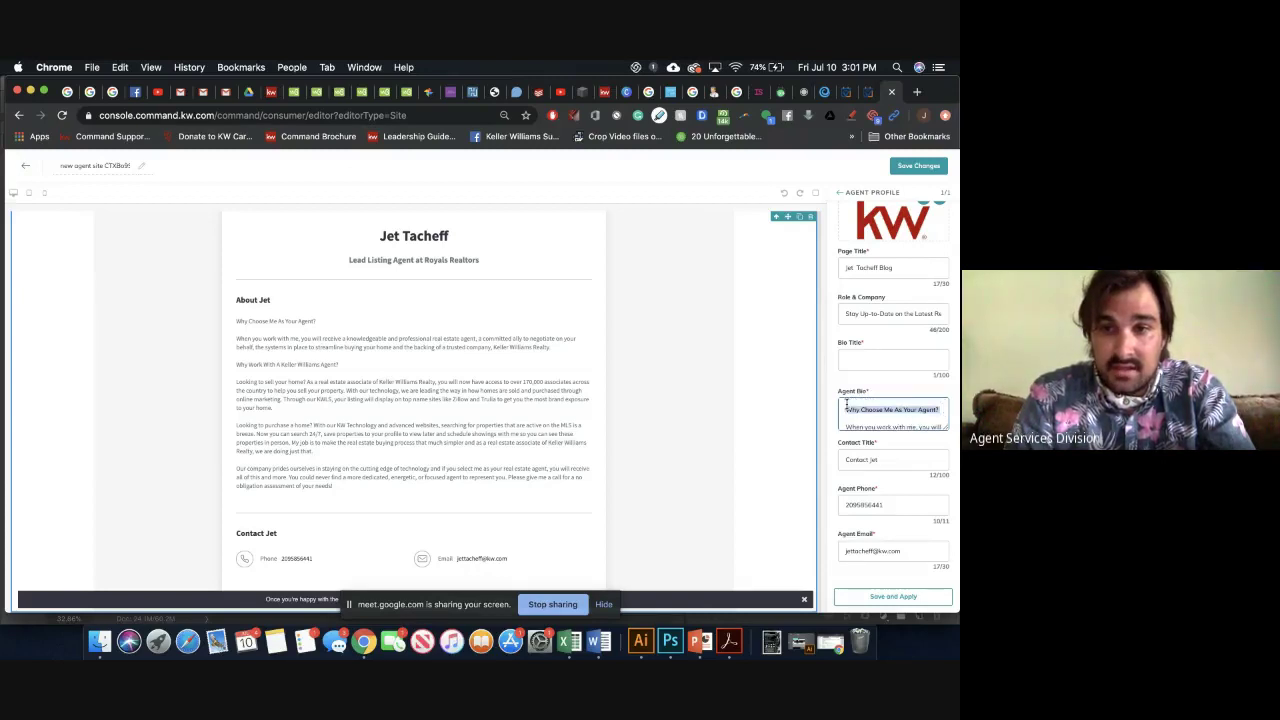
right_click(846, 405)
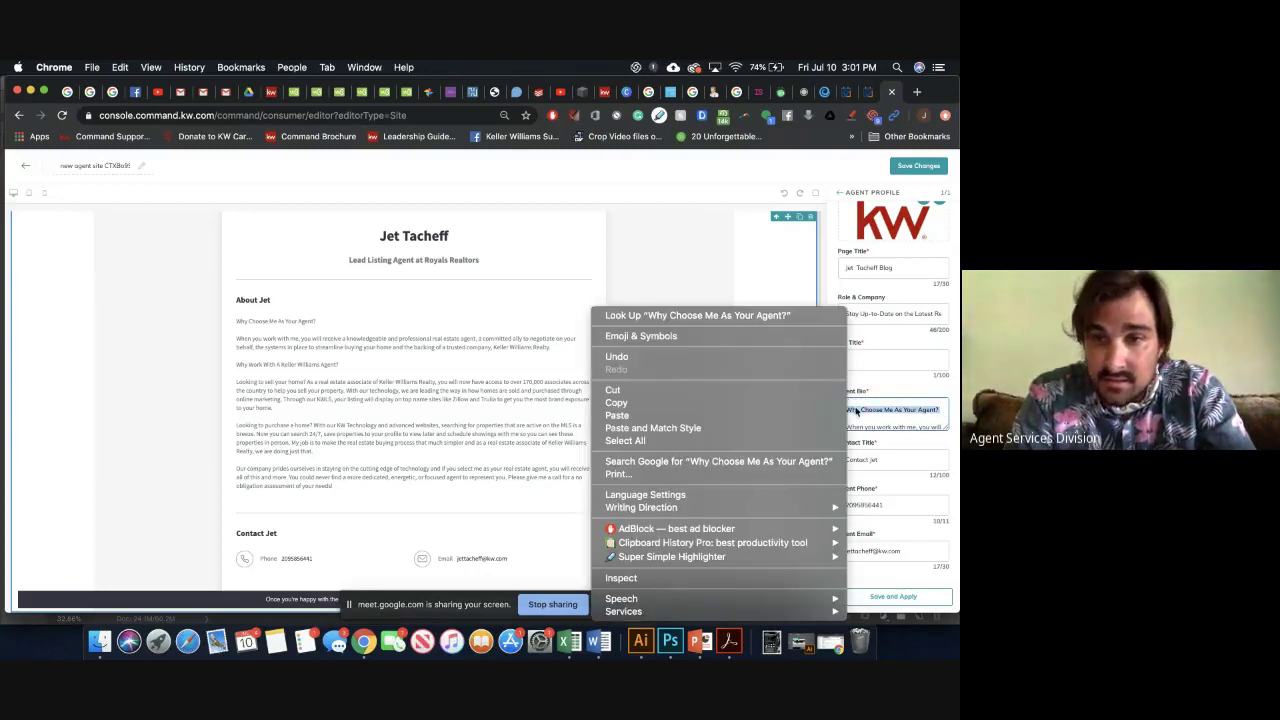
left_click(727, 440)
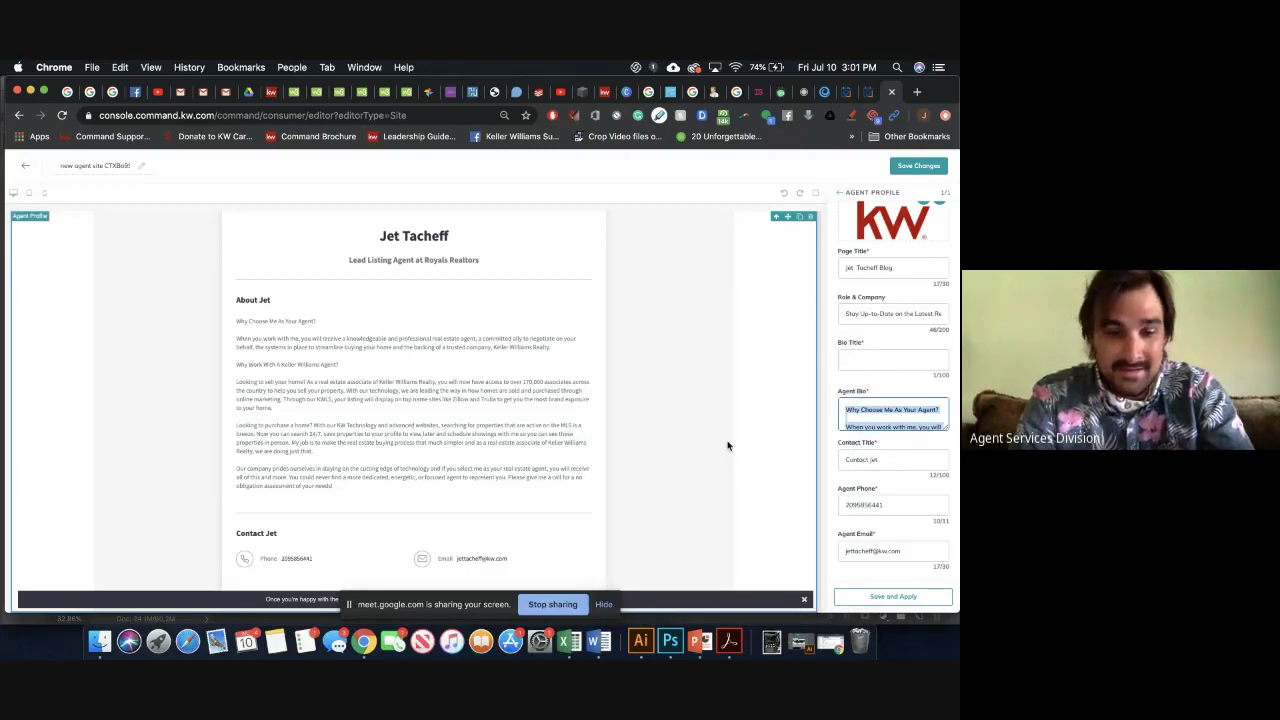
key("super+v")
scroll(907, 422, "up", 5)
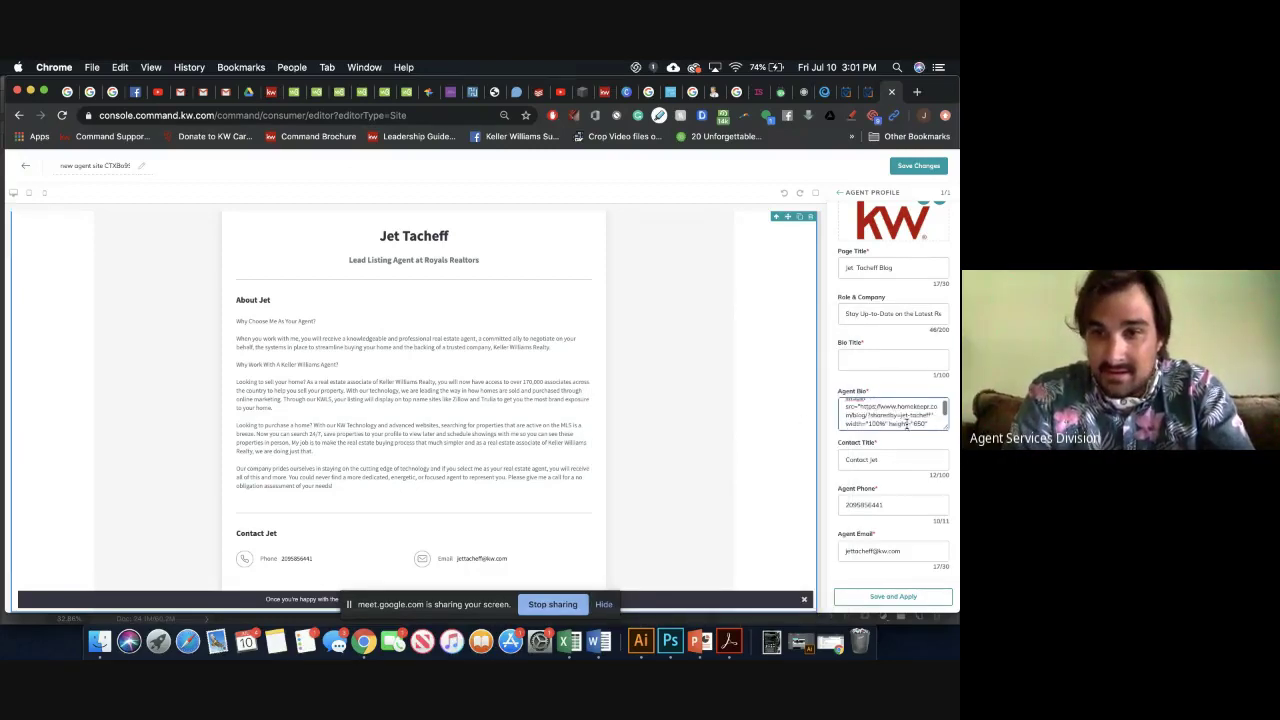
Step: Save and apply the profile, then check that the preview shows the blog's HomeKeepr post cards
left_click(877, 597)
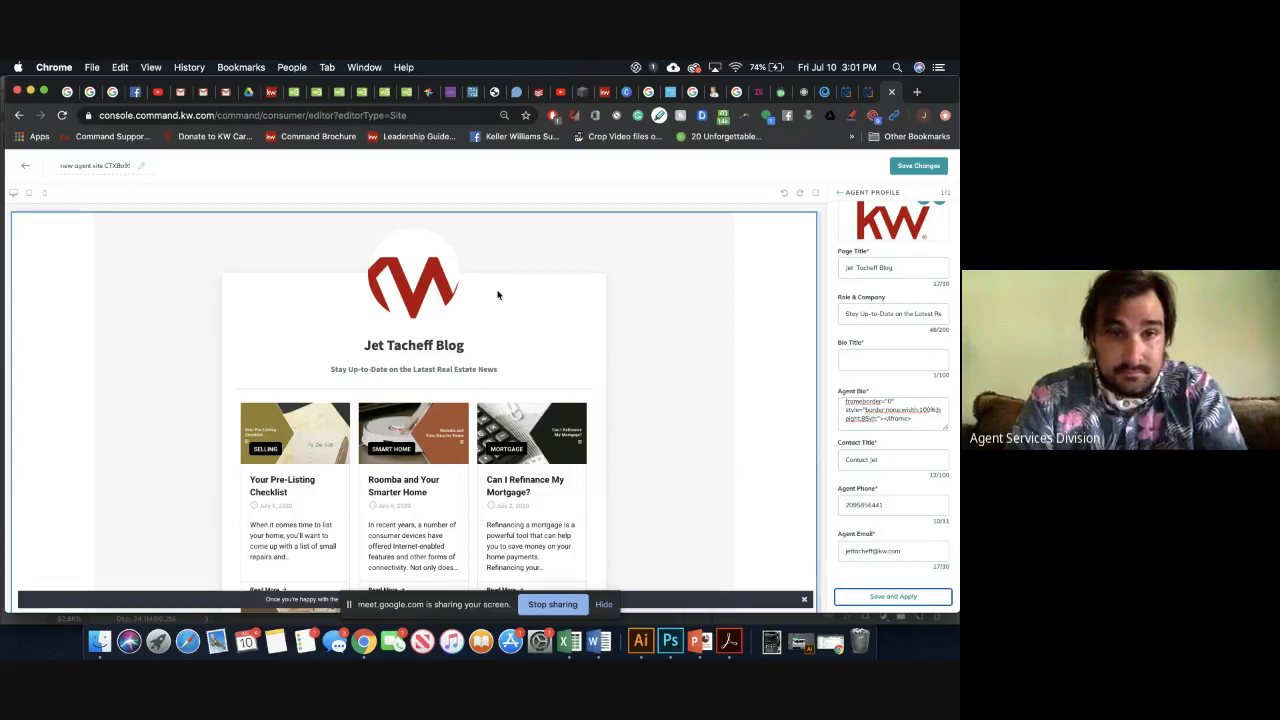
scroll(597, 386, "down", 5)
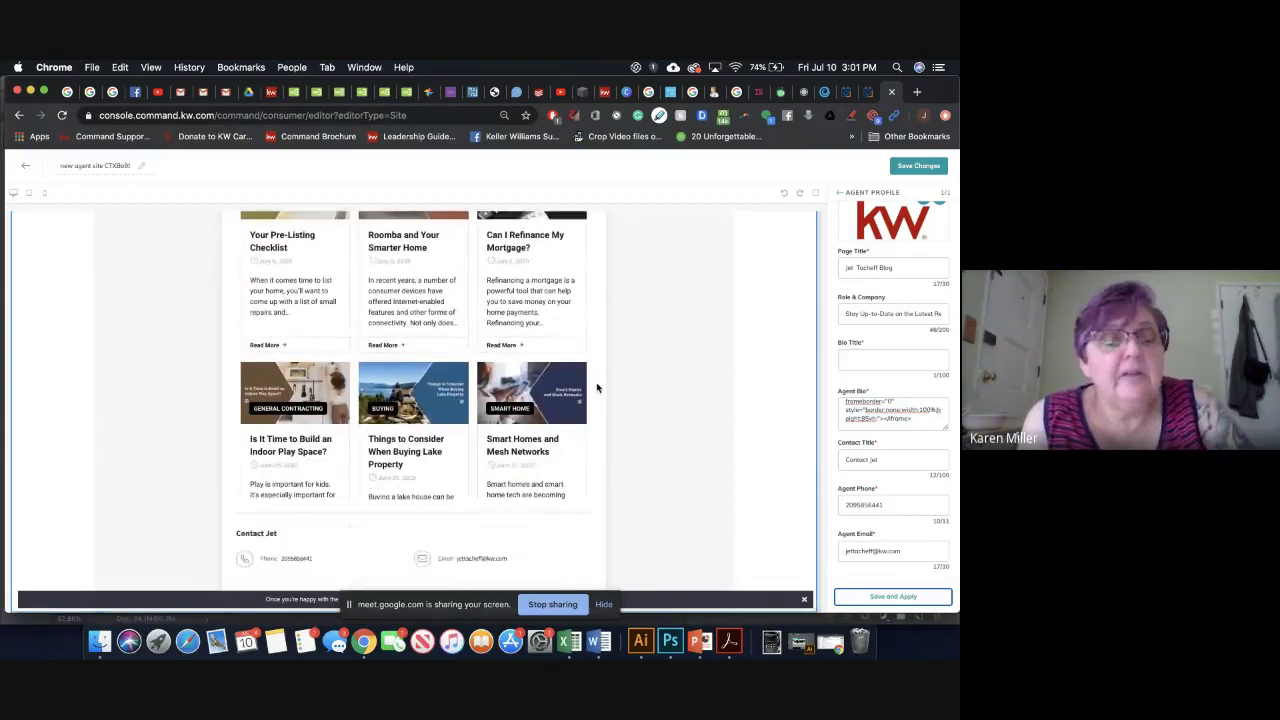
scroll(445, 355, "up", 4)
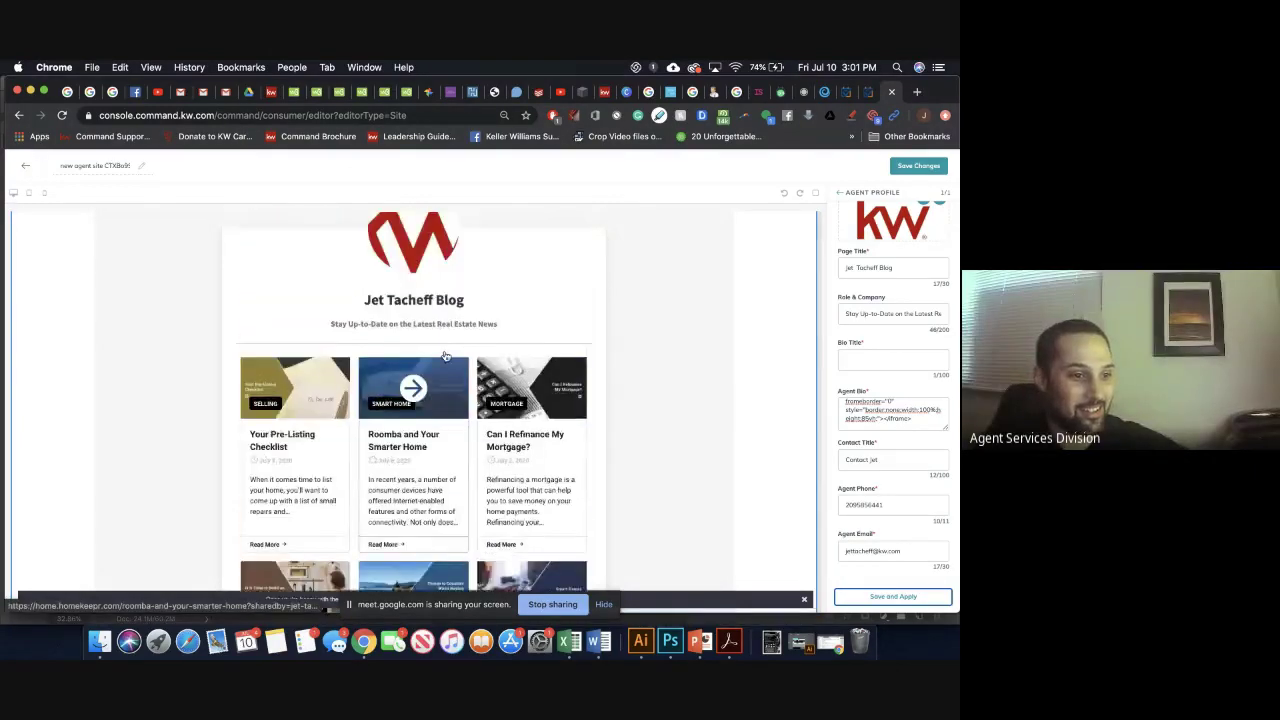
scroll(445, 355, "up", 1)
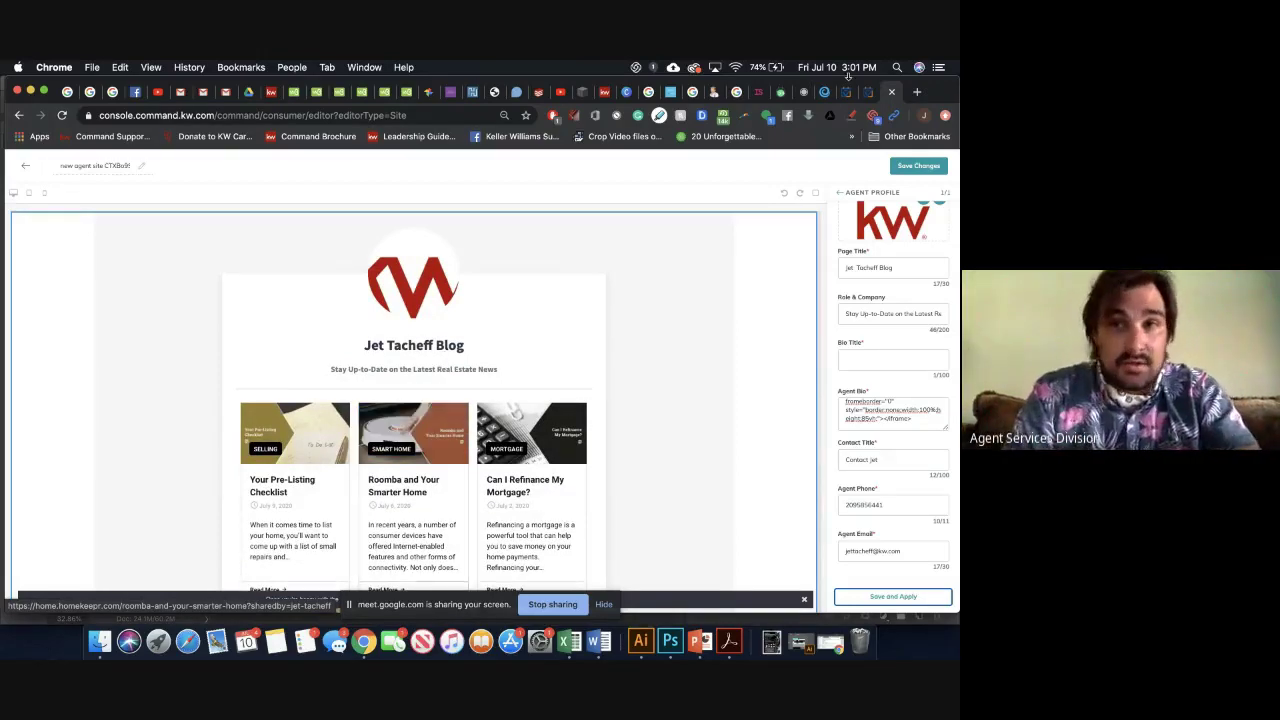
Step: Return to HomeKeepr's Widgets page and scroll through the My Blog Widget post preview
left_click(850, 92)
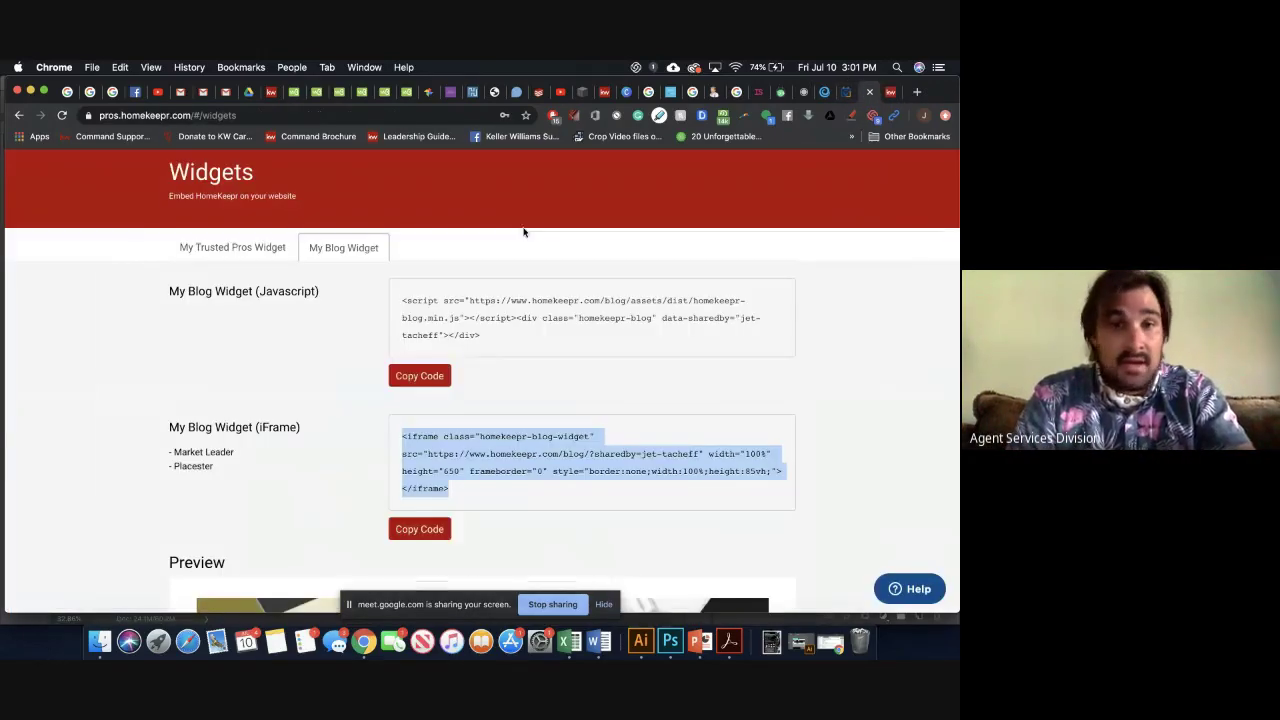
scroll(411, 526, "down", 5)
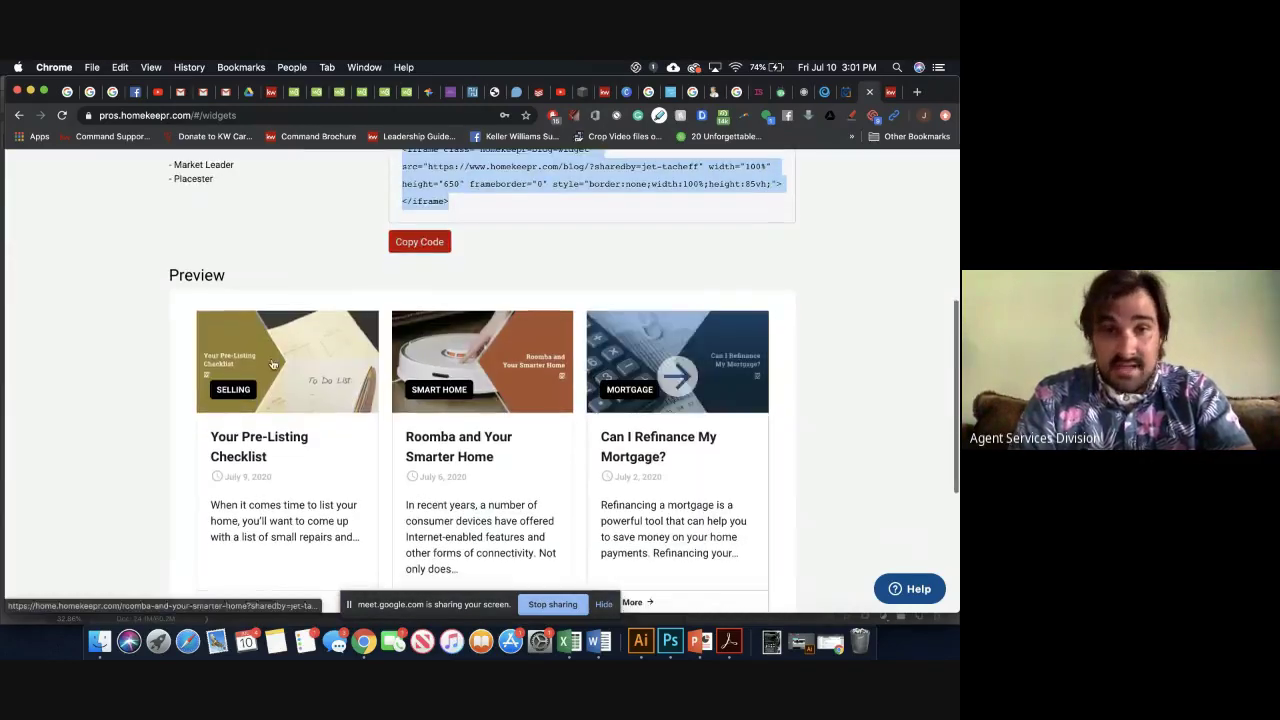
scroll(126, 413, "down", 1)
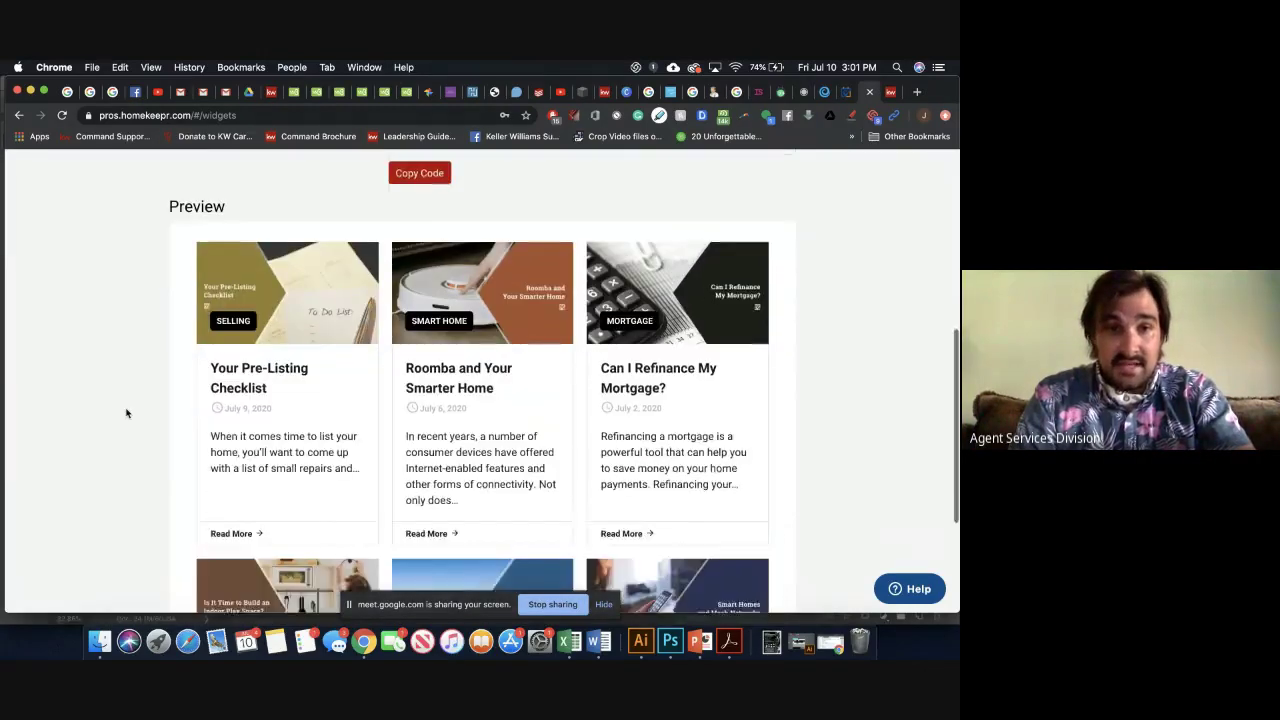
scroll(126, 413, "down", 1)
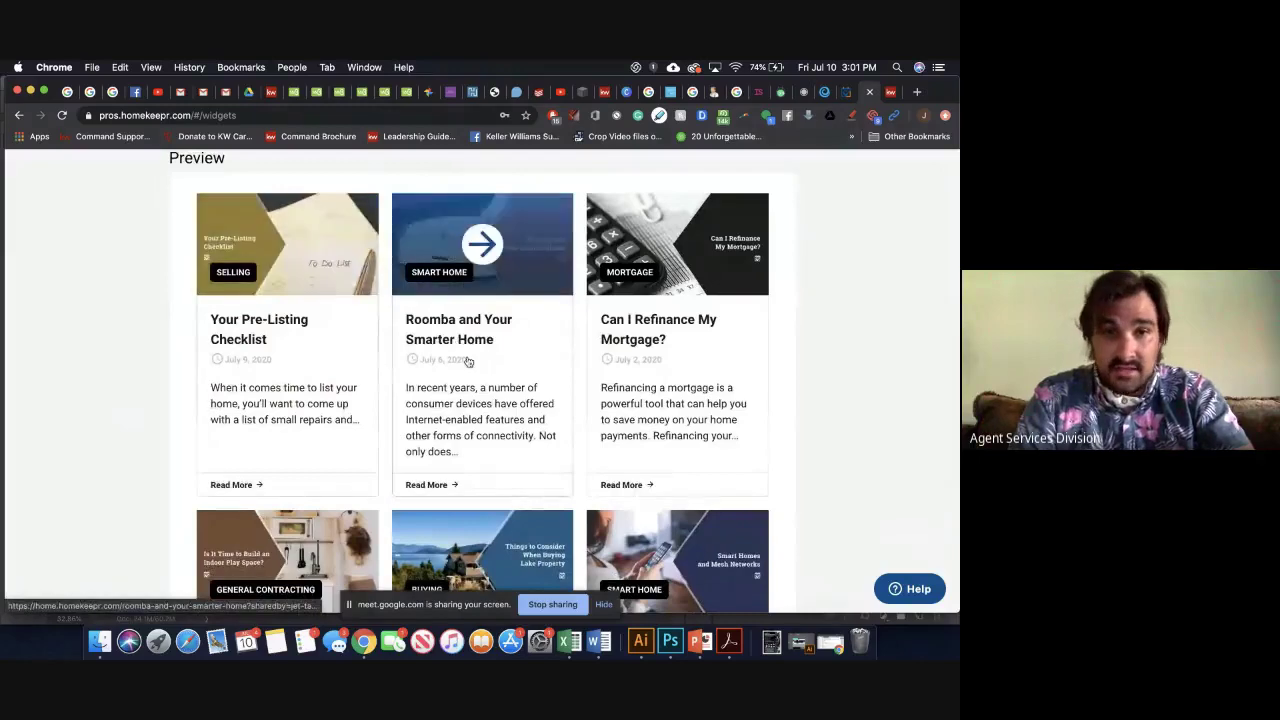
scroll(352, 461, "down", 1)
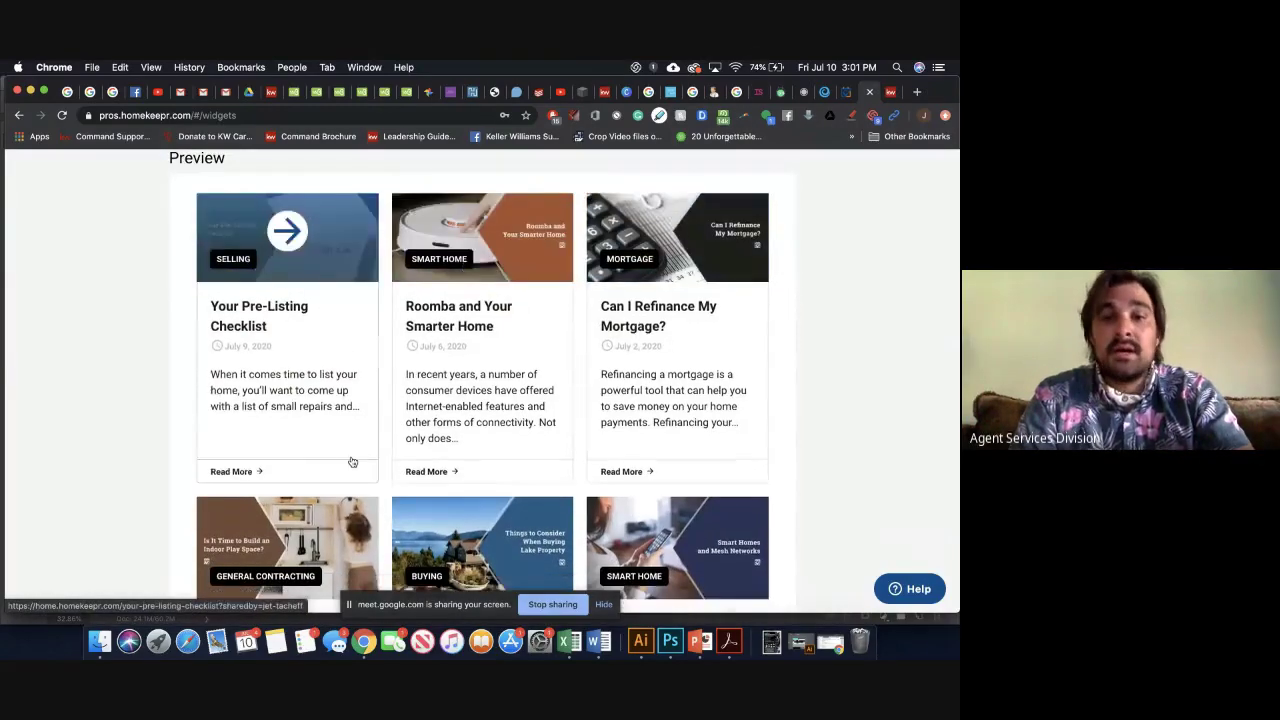
scroll(352, 461, "down", 3)
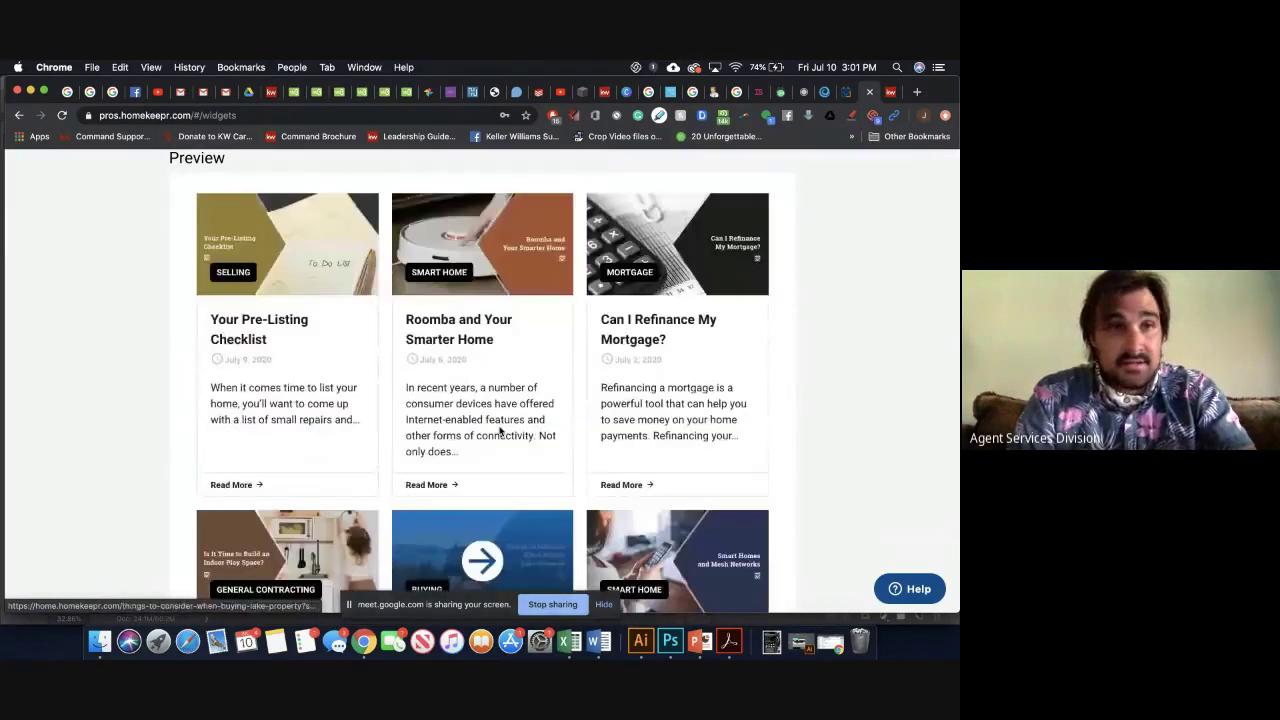
scroll(457, 334, "up", 5)
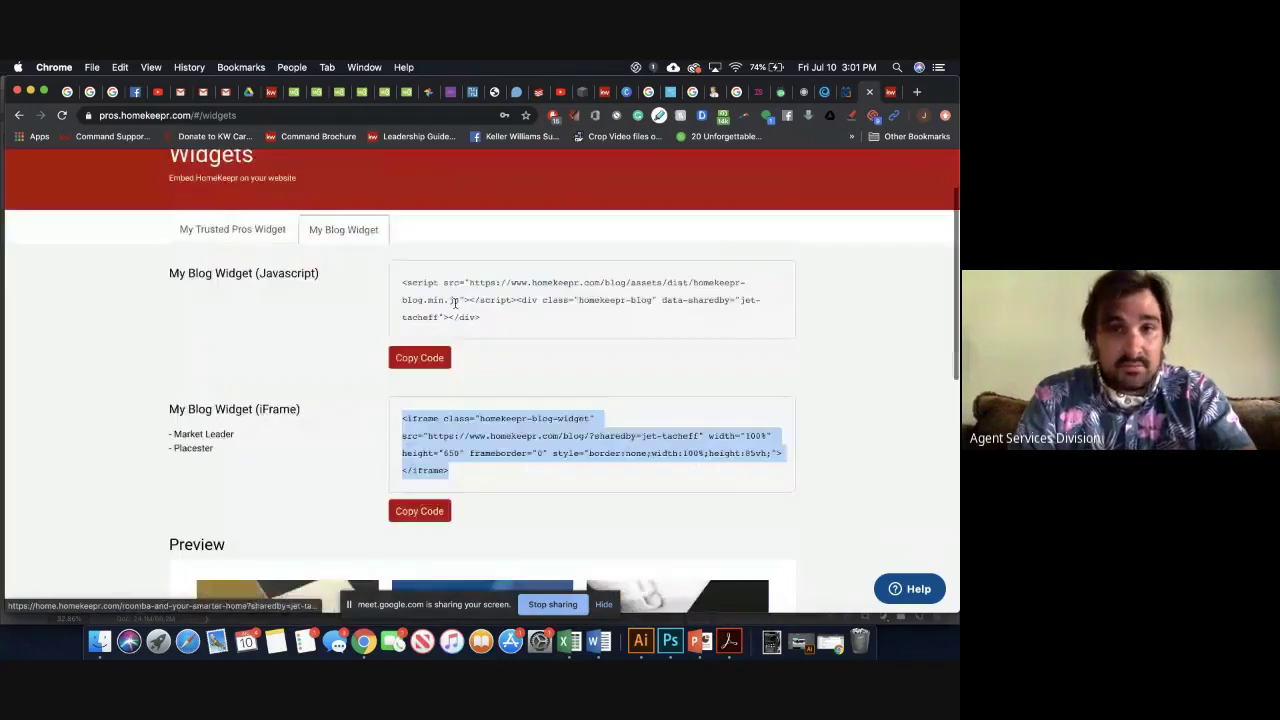
left_click(869, 84)
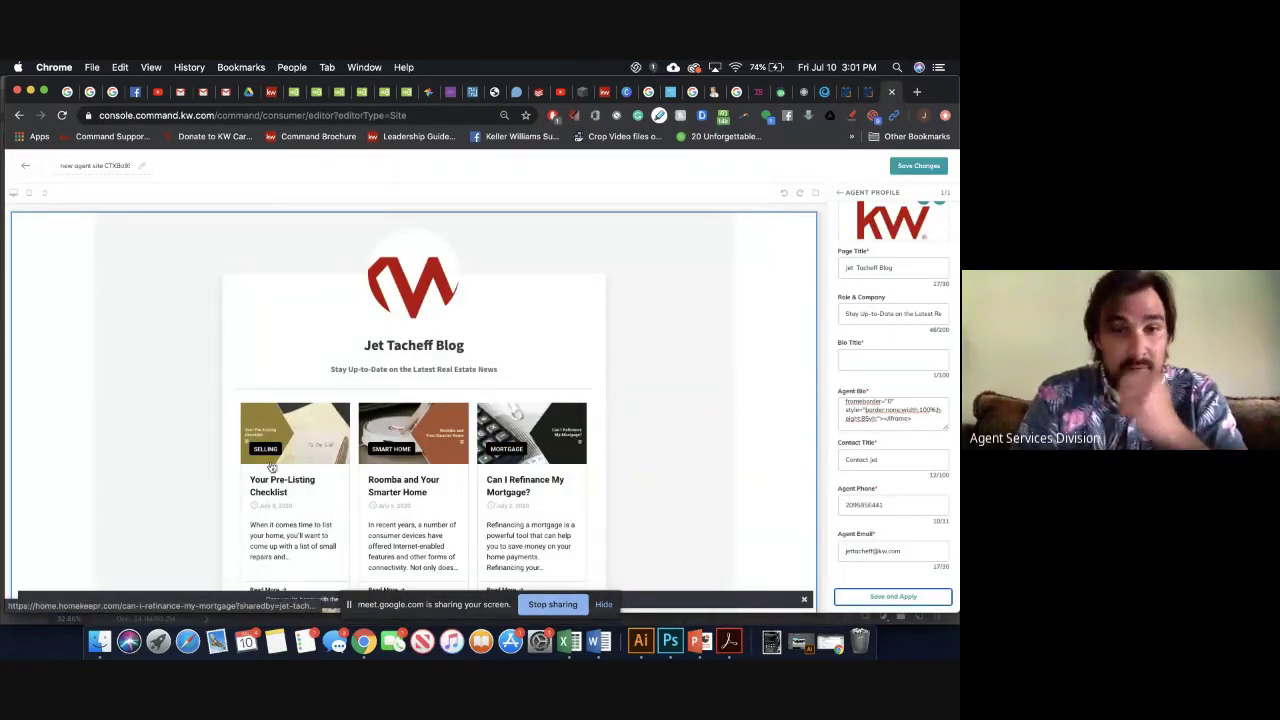
scroll(588, 445, "down", 5)
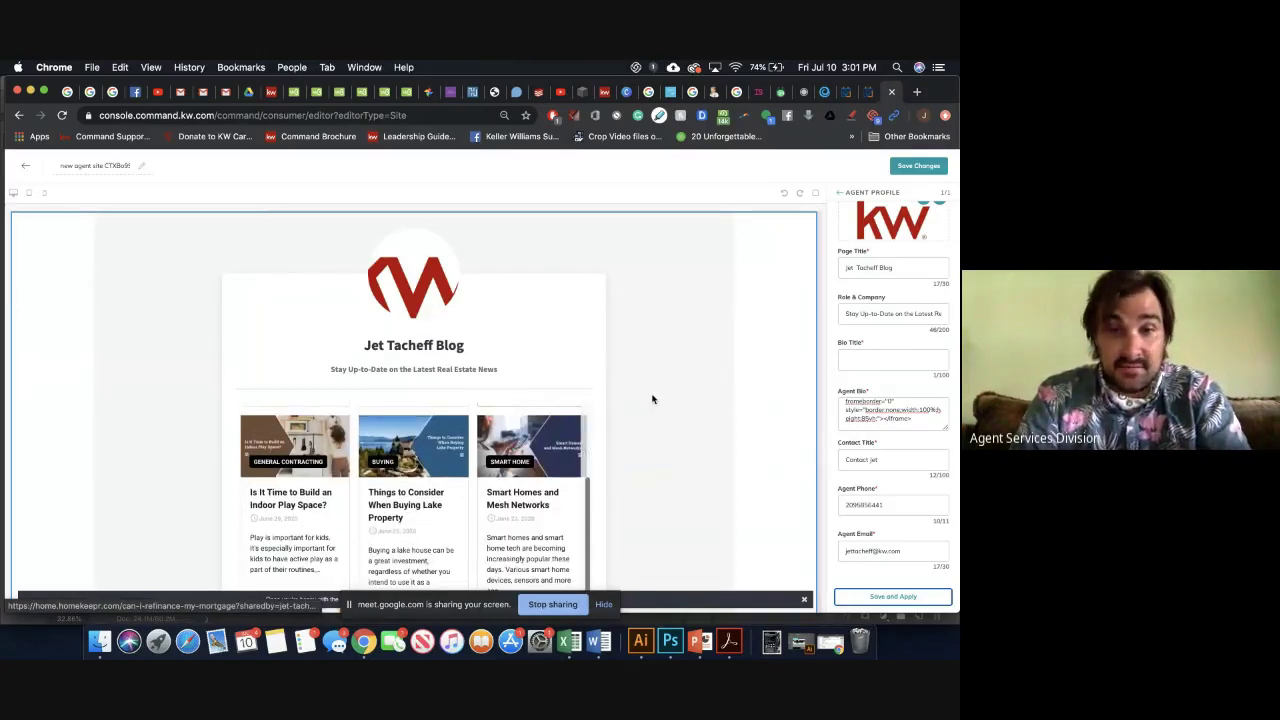
scroll(674, 403, "down", 3)
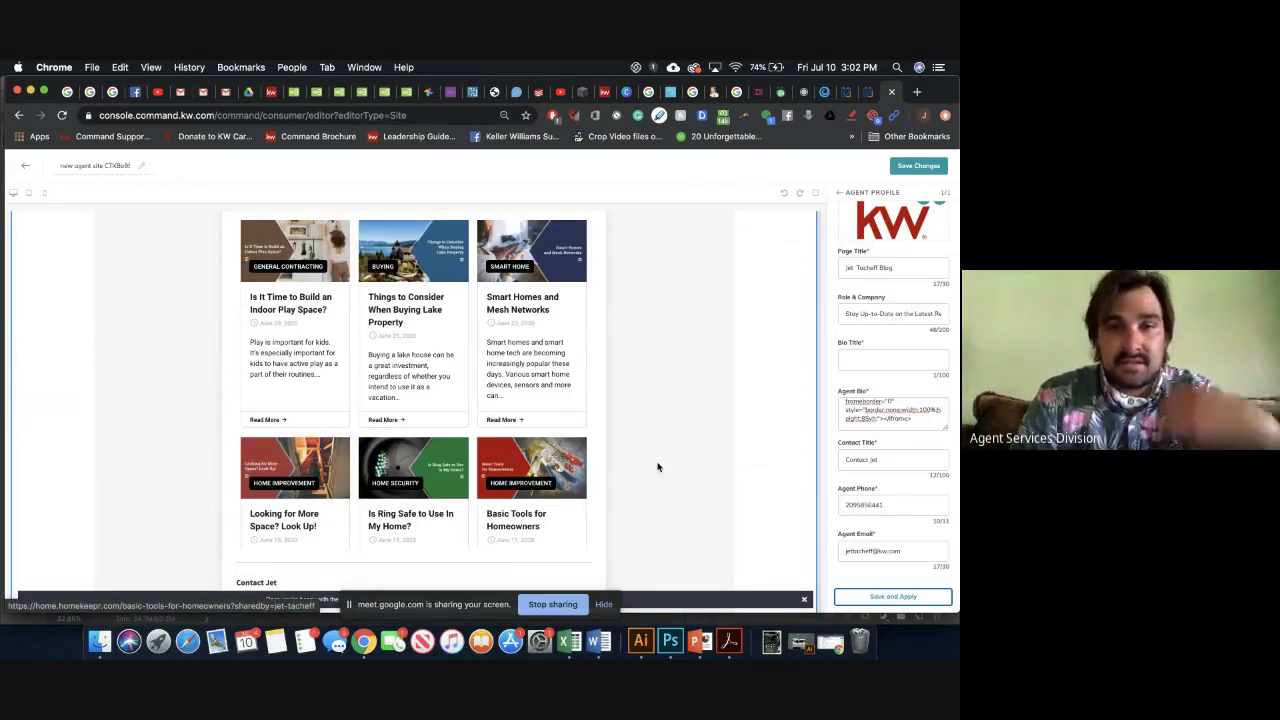
Step: Edit the page name at the top-left of the editor to Real Estate Blog HK
left_click(105, 166)
type("Home")
key("Return")
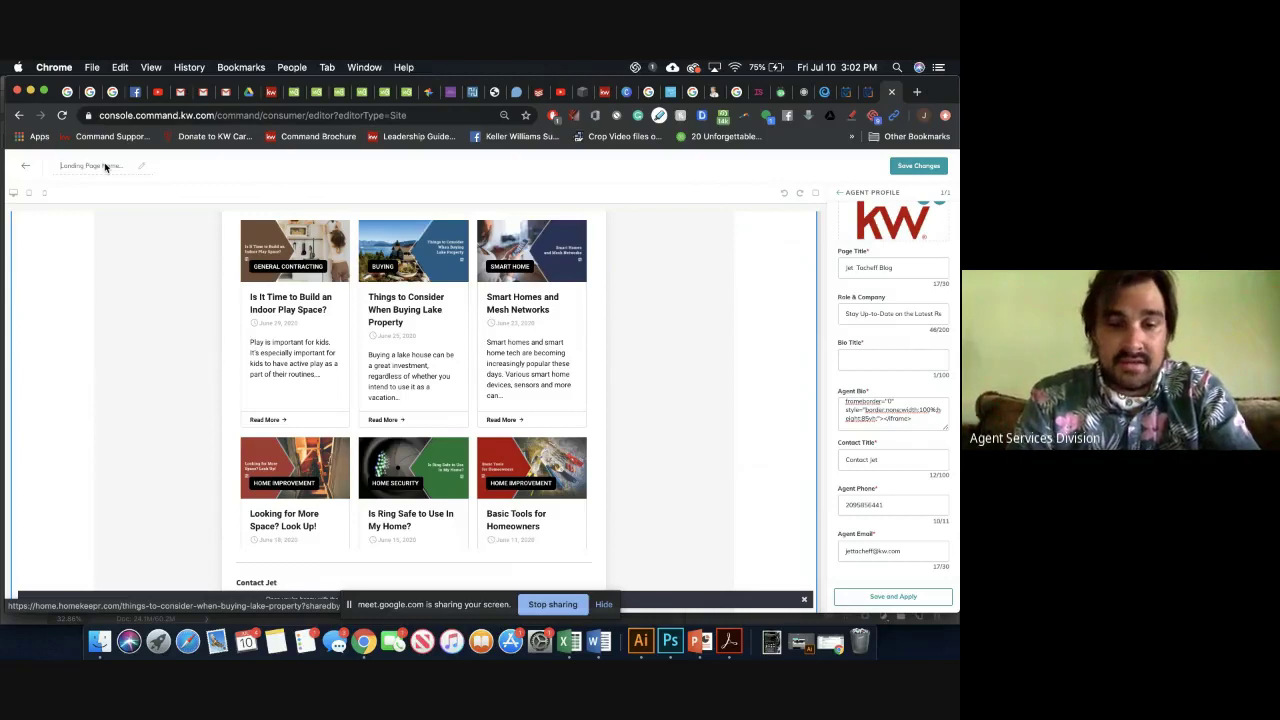
type("Rea")
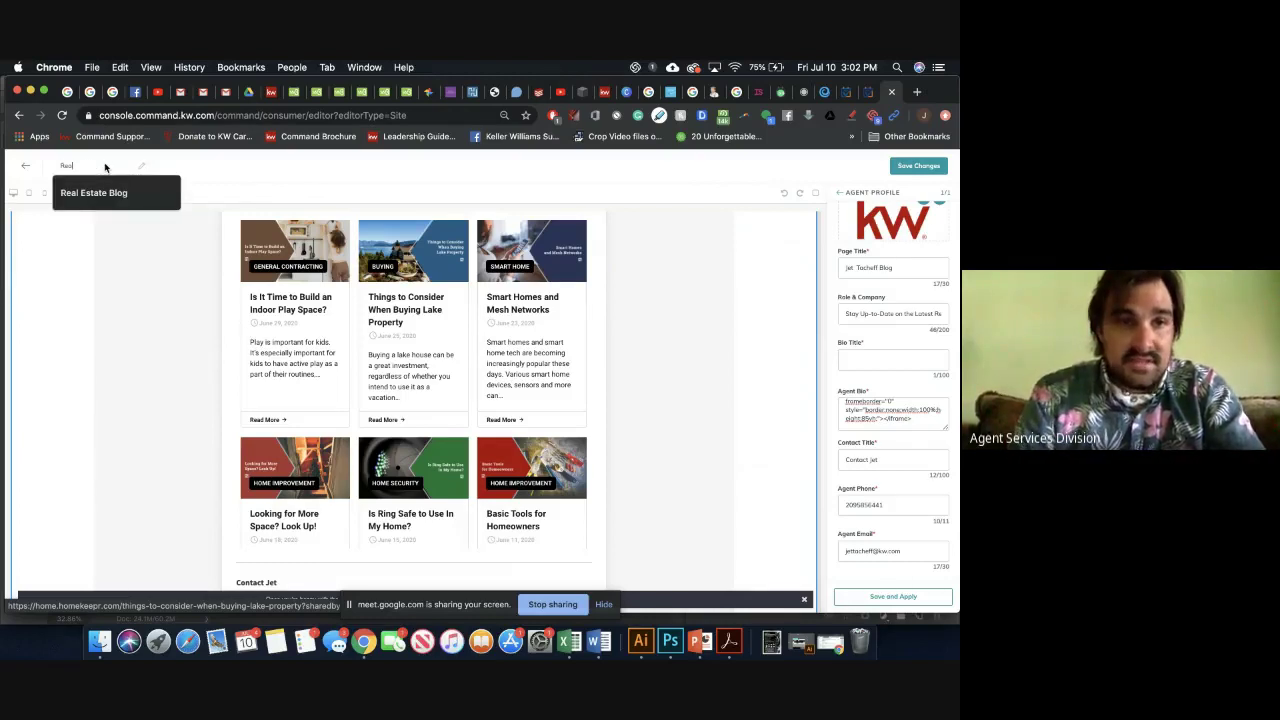
key("Down")
key("Up")
type("l Esta")
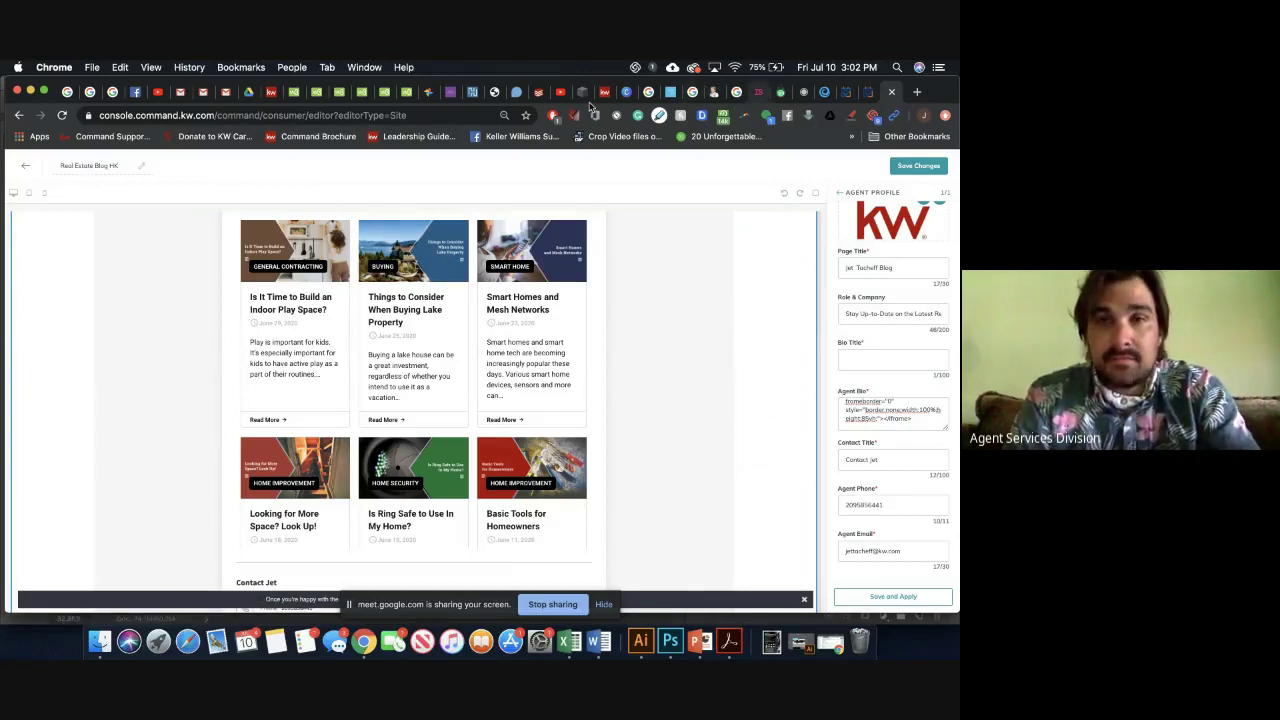
Step: Select the iframe source URL in HomeKeepr's My Trusted Pros Widget code, then visit Keeping Current Matters
left_click(848, 95)
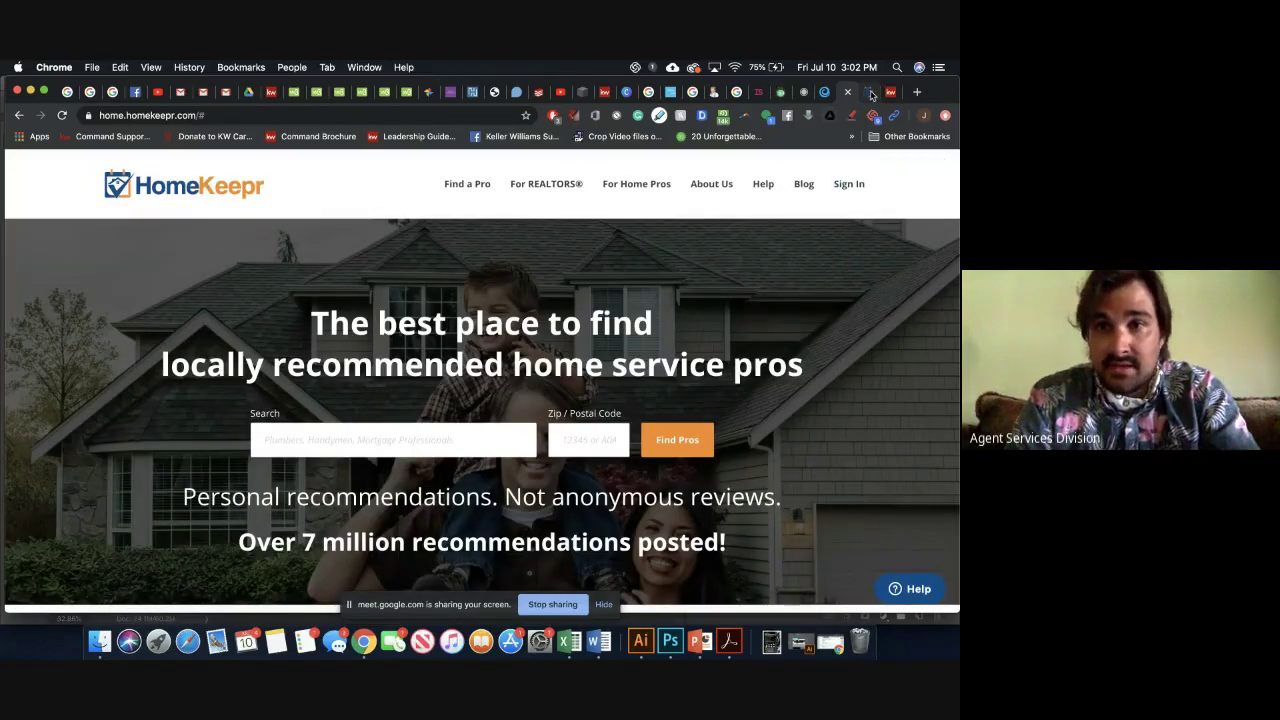
left_click(871, 95)
left_click(404, 382)
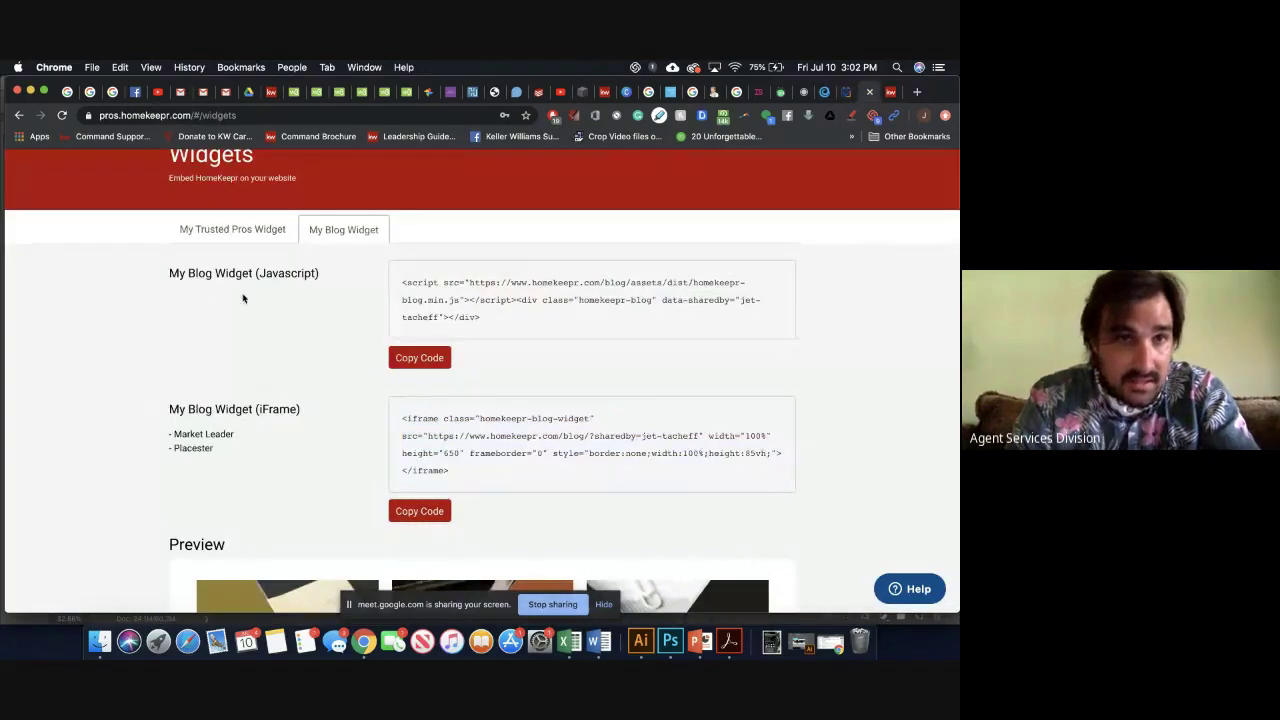
left_click(240, 234)
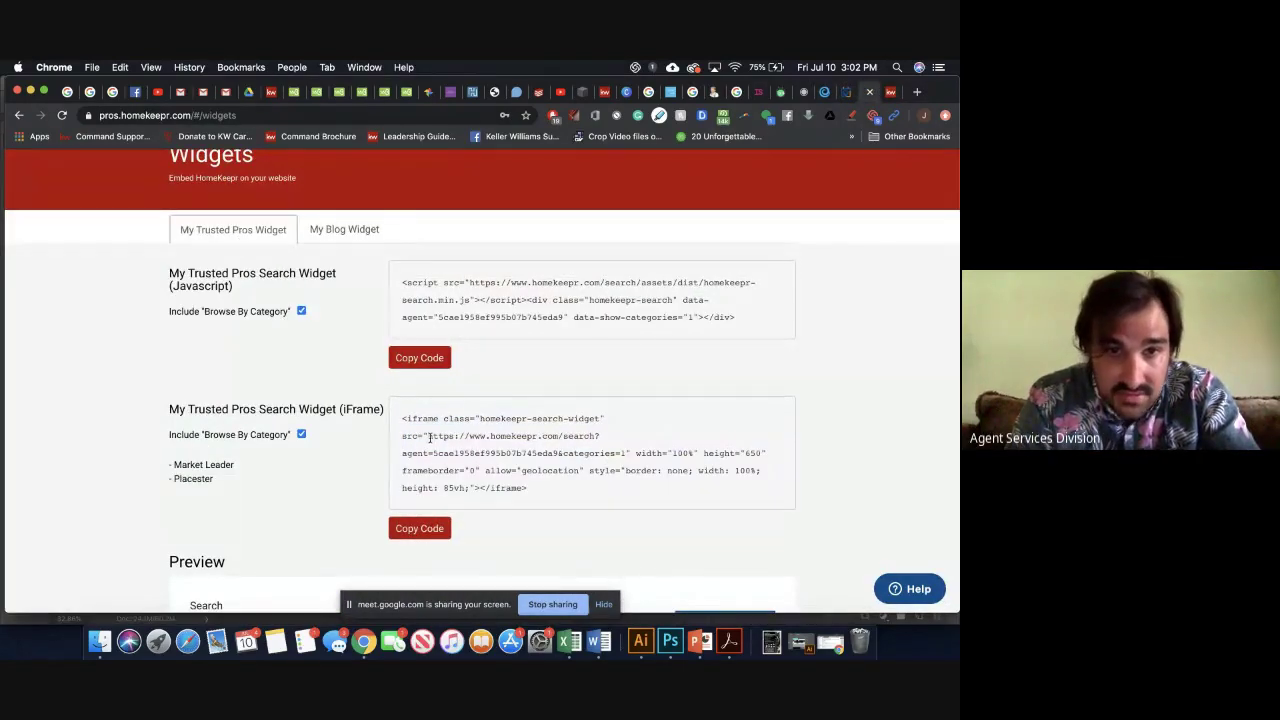
left_click_drag(428, 437, 623, 453)
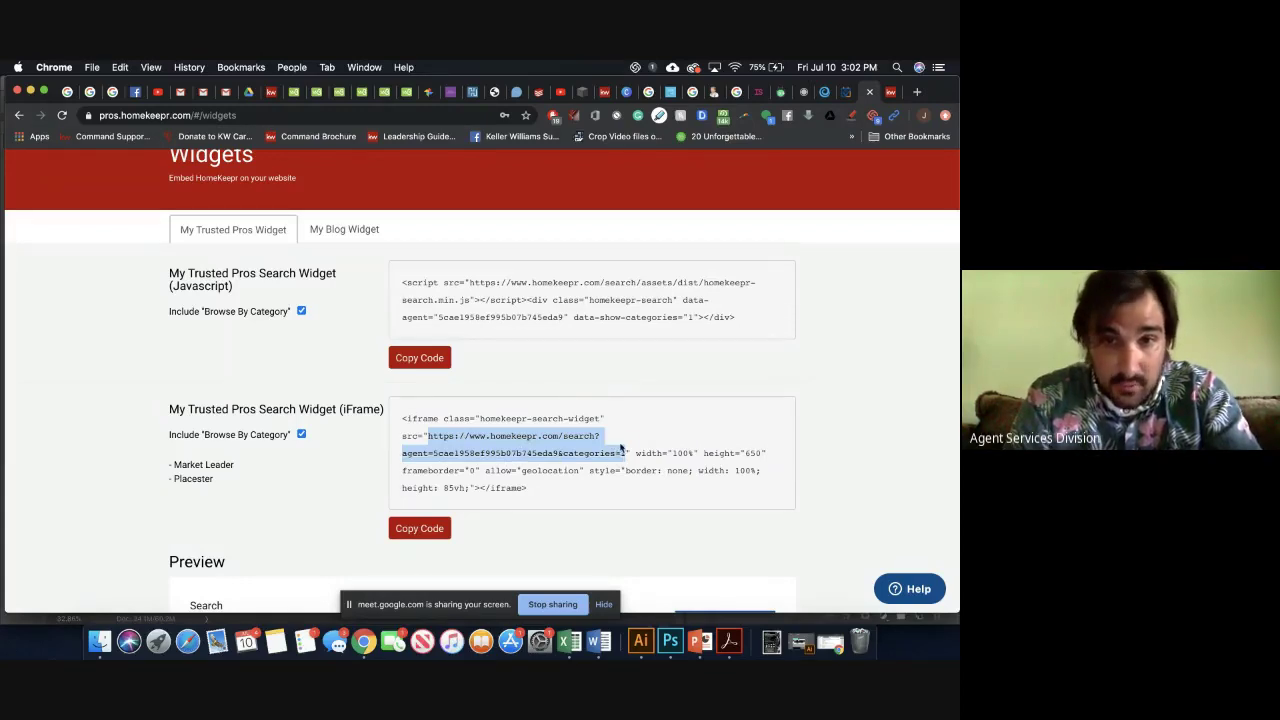
left_click(822, 94)
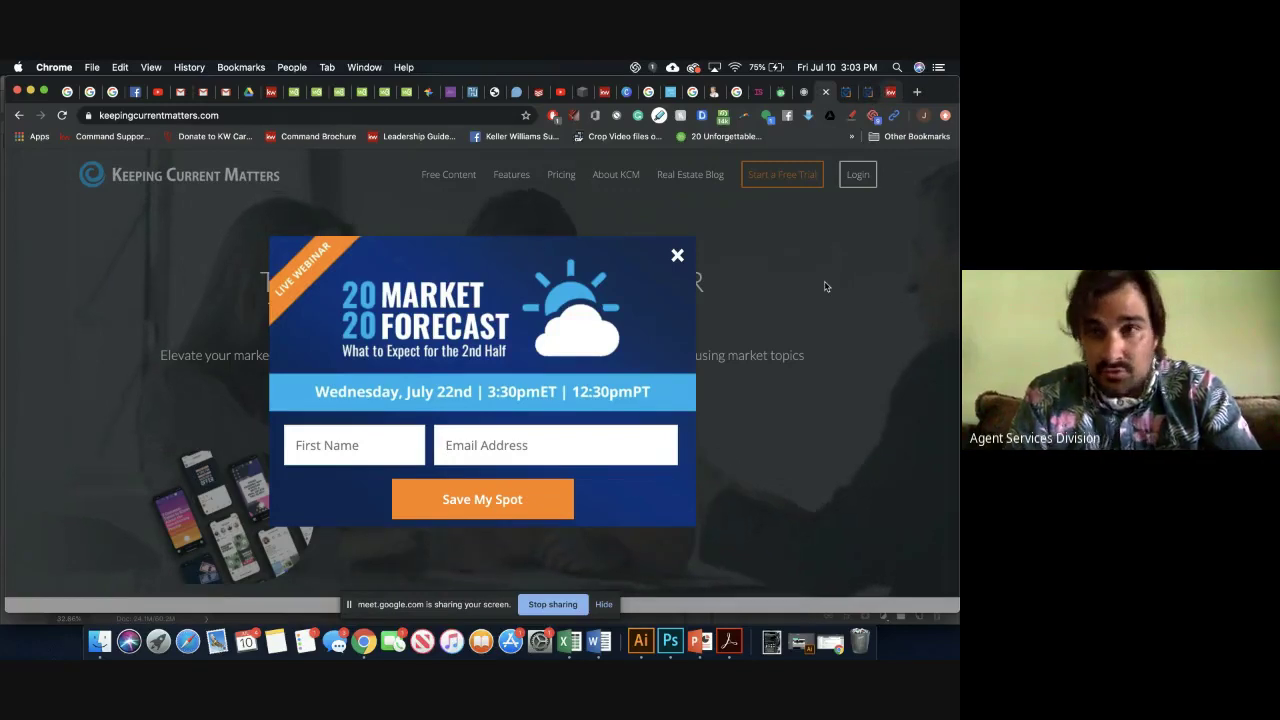
key("super+9")
Step: Select the HomeKeepr blog address inside the Agent Bio iframe code
scroll(877, 411, "up", 1)
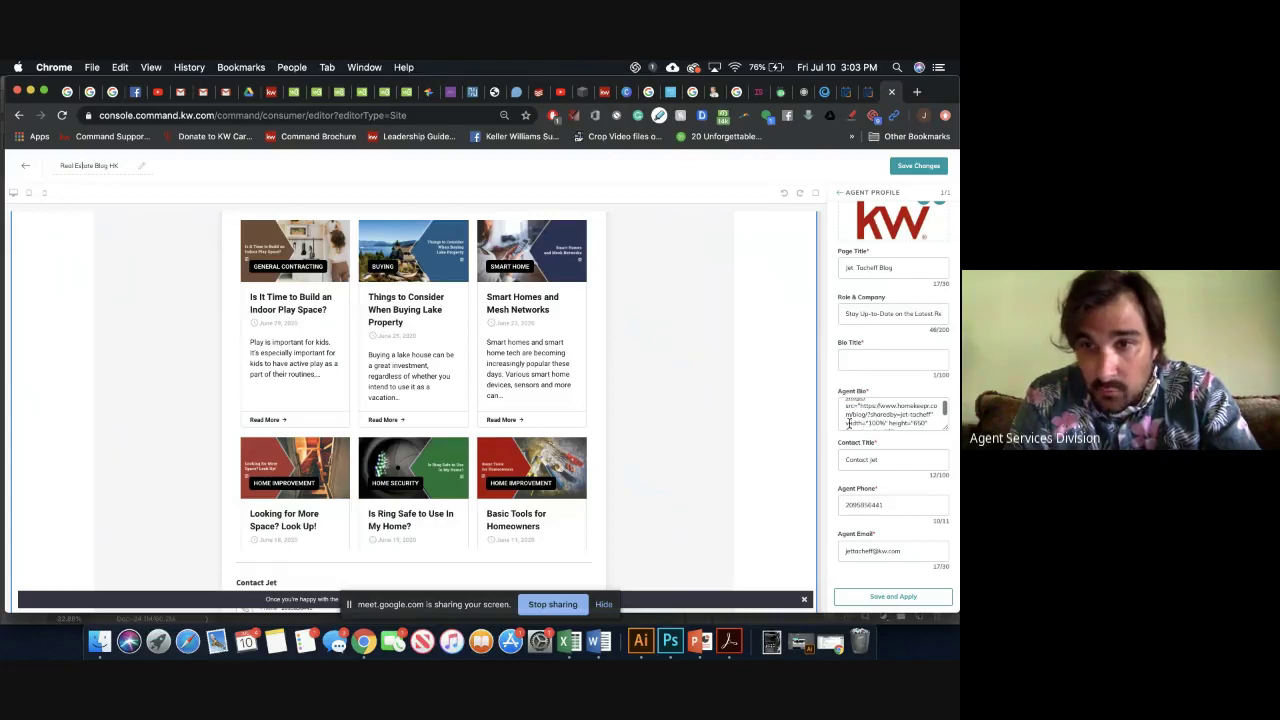
left_click_drag(932, 414, 861, 415)
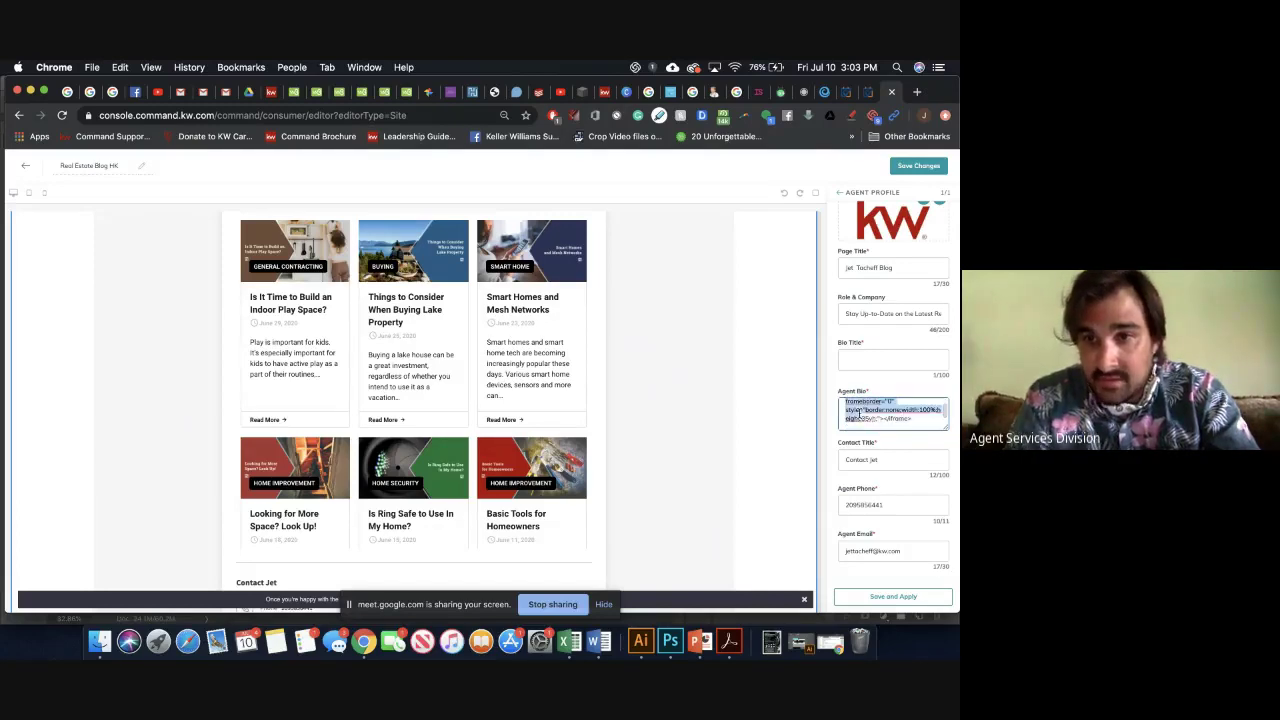
scroll(861, 415, "up", 5)
scroll(860, 415, "down", 5)
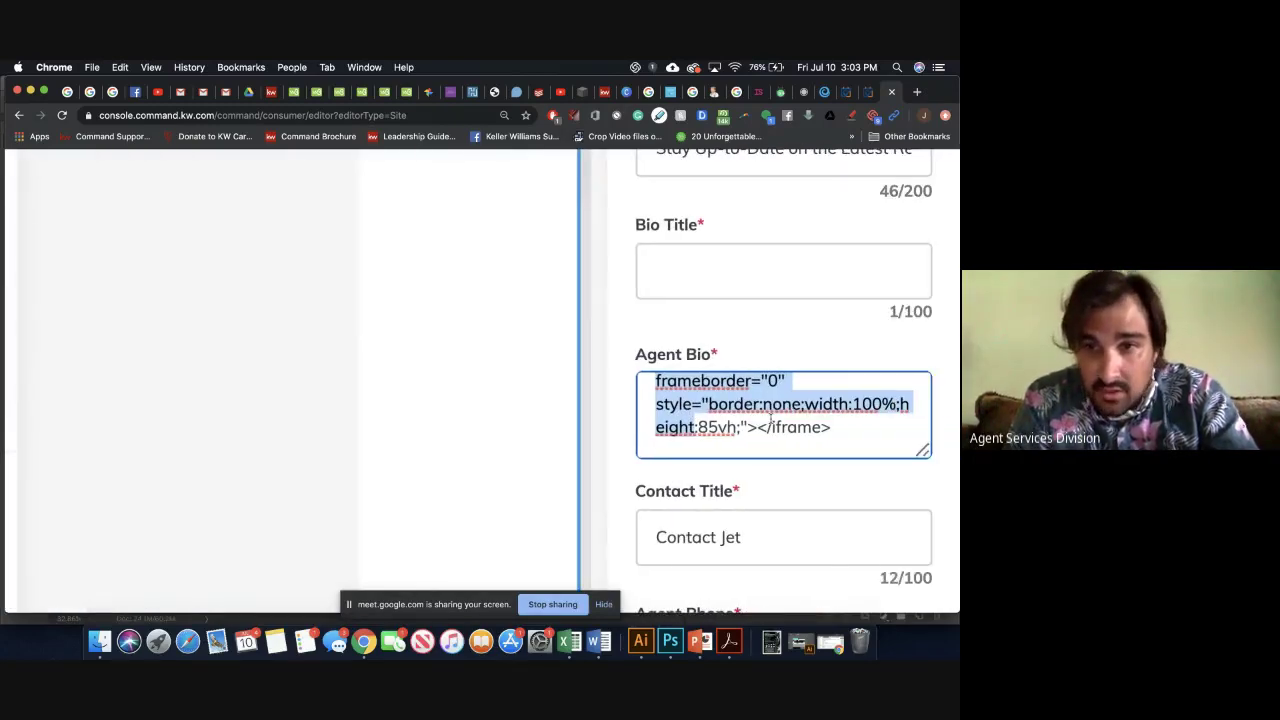
left_click(770, 422)
scroll(770, 422, "up", 3)
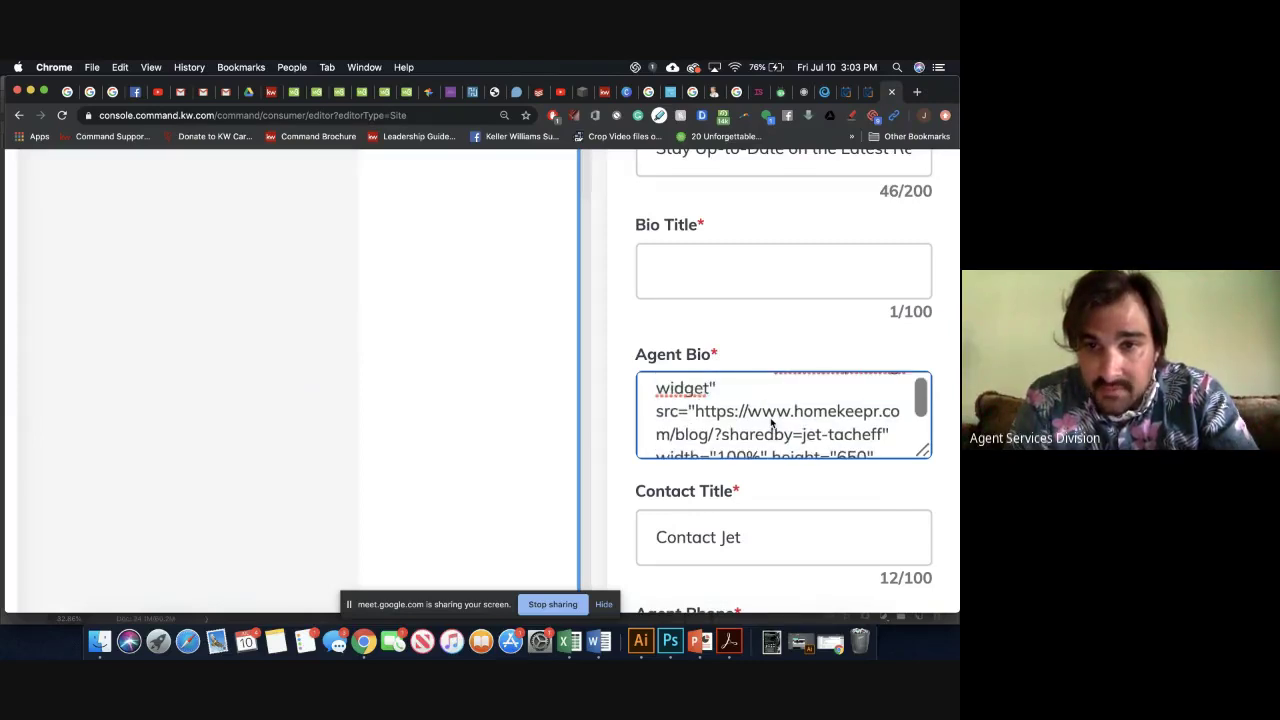
scroll(695, 390, "up", 2)
left_click_drag(720, 428, 876, 445)
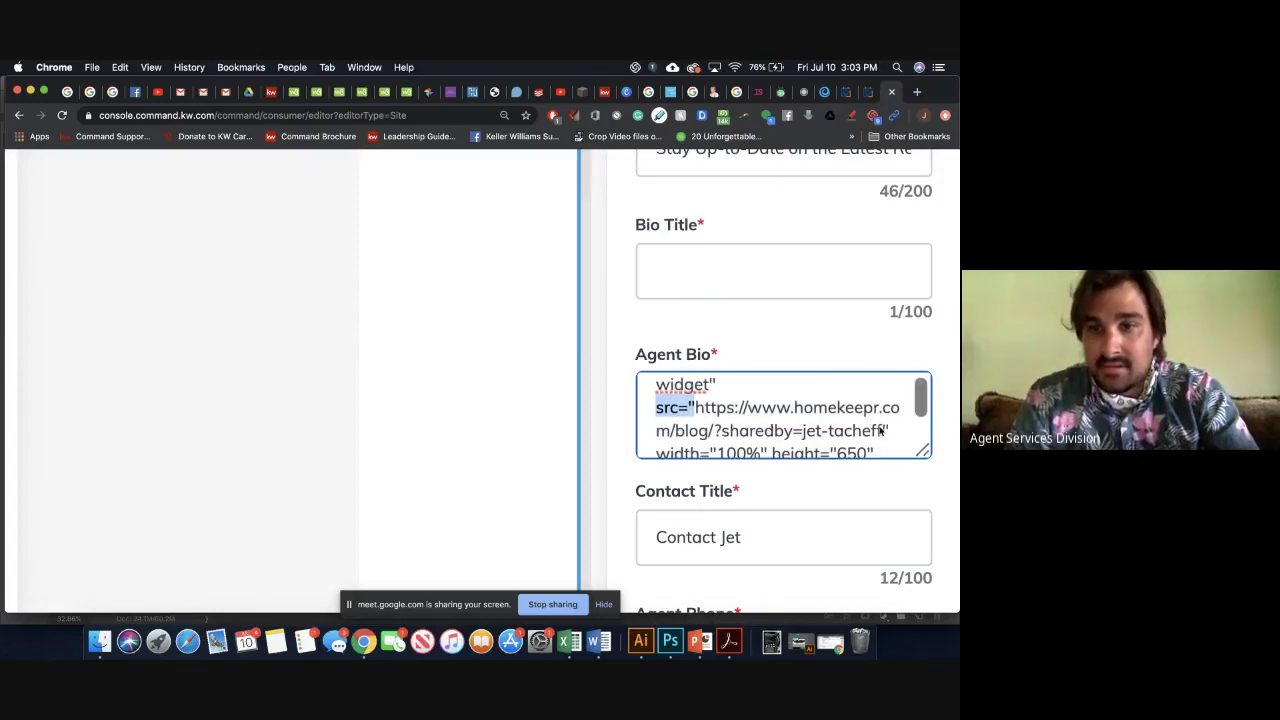
Step: Delete the iframe src address, paste the copied content in its place, and zoom out
left_click(881, 430)
key("BackSpace")
key("BackSpace")
key("BackSpace")
key("BackSpace")
key("BackSpace")
key("BackSpace")
key("BackSpace")
key("BackSpace")
key("BackSpace")
key("BackSpace")
key("BackSpace")
key("BackSpace")
key("BackSpace")
key("BackSpace")
key("BackSpace")
key("BackSpace")
key("BackSpace")
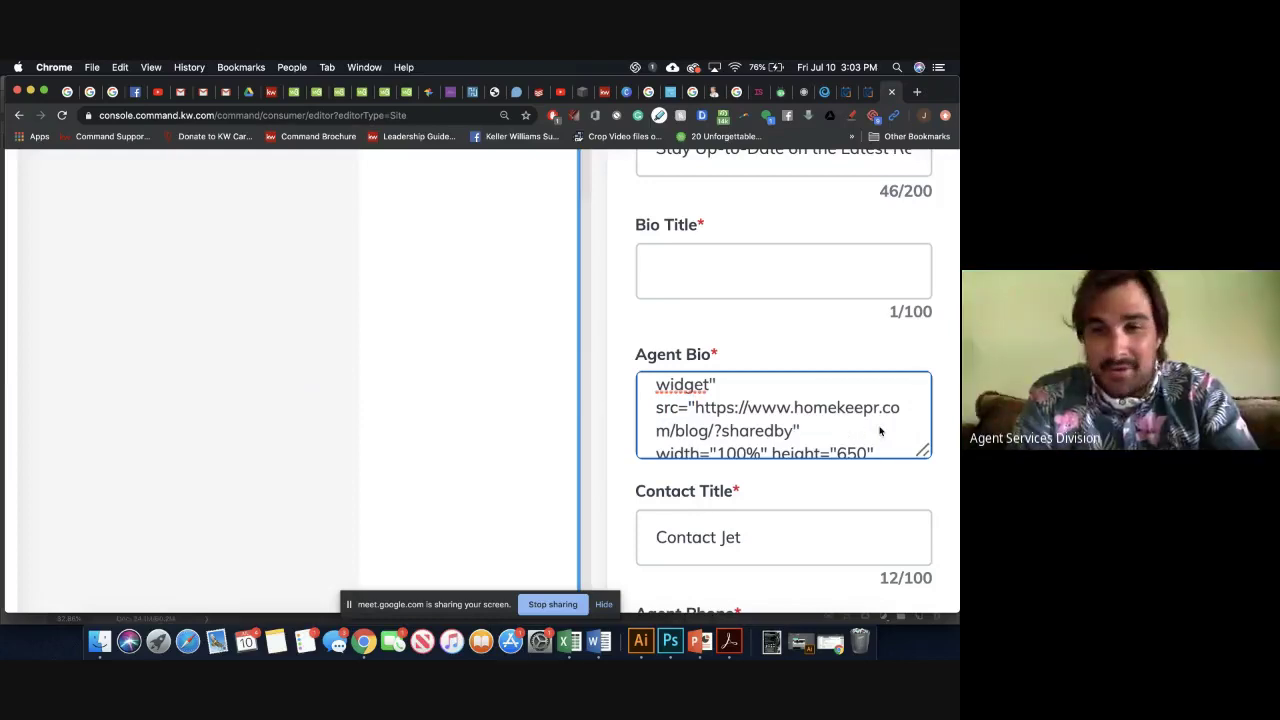
key("BackSpace")
key("BackSpace")
key("BackSpace")
key("BackSpace")
key("BackSpace")
key("BackSpace")
key("BackSpace")
key("BackSpace")
key("BackSpace")
key("BackSpace")
key("BackSpace")
key("BackSpace")
key("BackSpace")
key("BackSpace")
key("BackSpace")
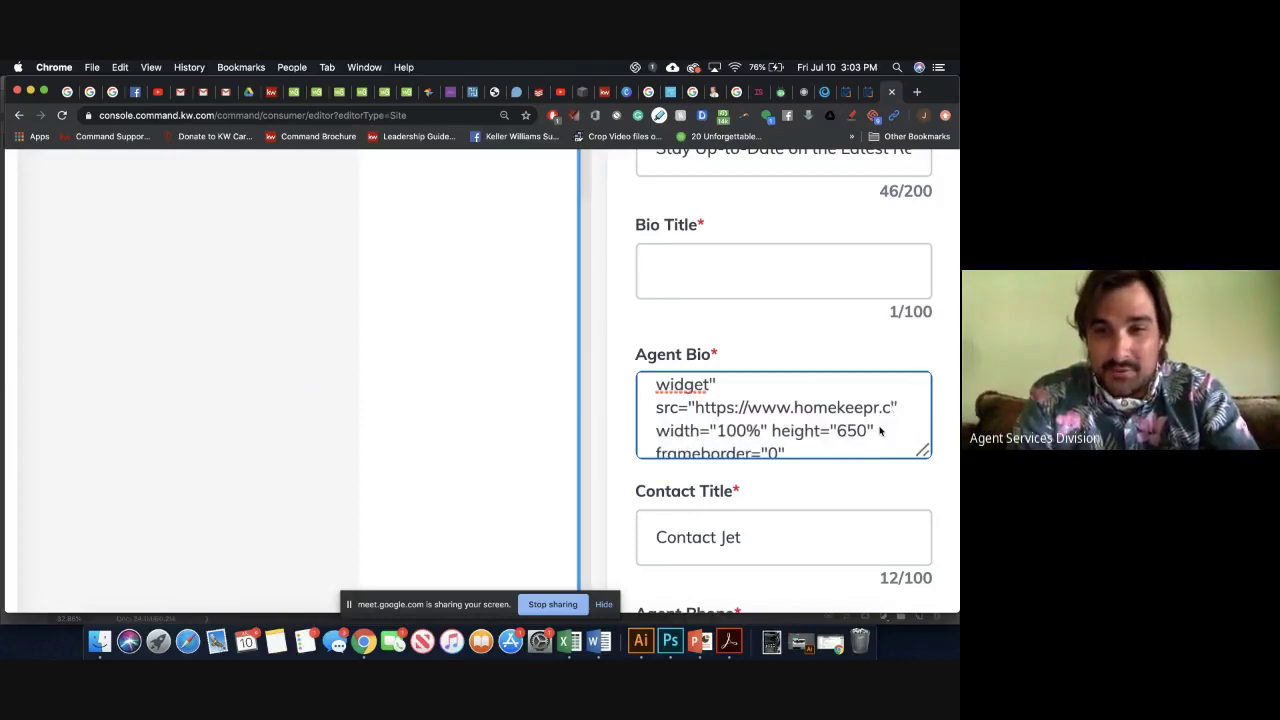
key("BackSpace")
key("BackSpace")
key("BackSpace")
key("BackSpace")
key("BackSpace")
key("BackSpace")
key("BackSpace")
key("BackSpace")
key("BackSpace")
key("BackSpace")
key("BackSpace")
key("BackSpace")
key("BackSpace")
key("BackSpace")
key("BackSpace")
key("BackSpace")
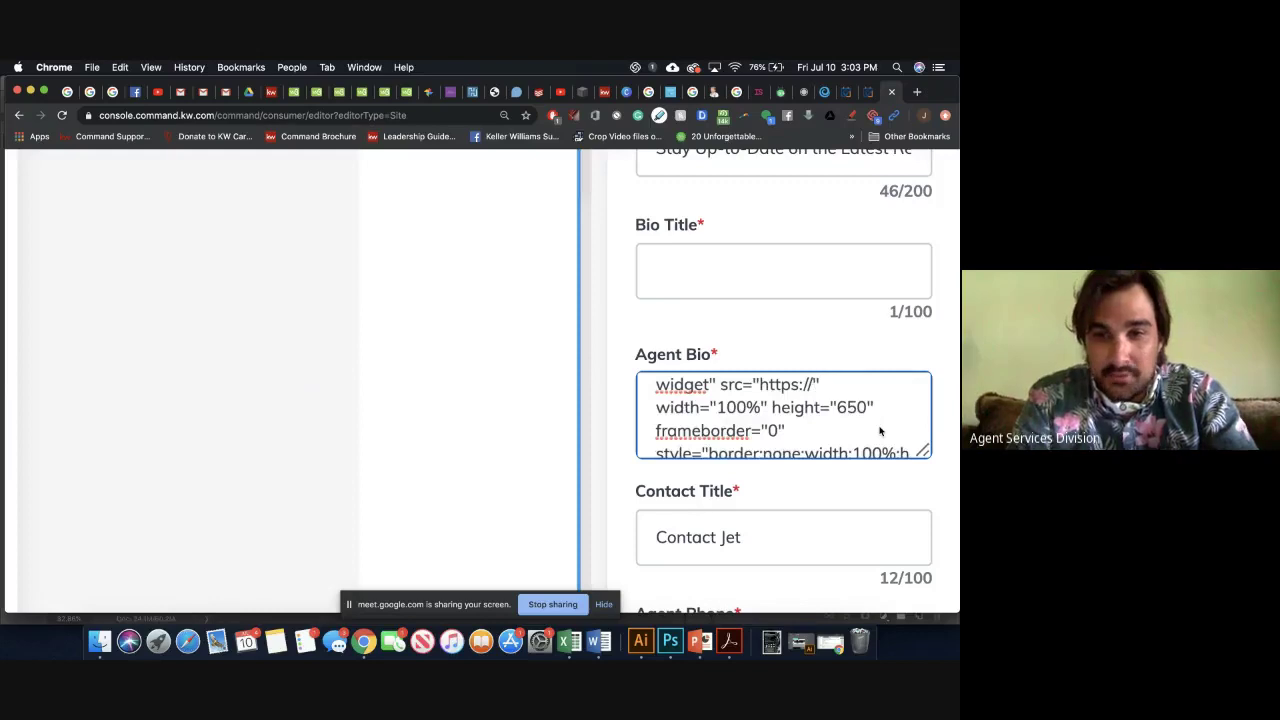
key("BackSpace")
key("BackSpace")
key("BackSpace")
key("BackSpace")
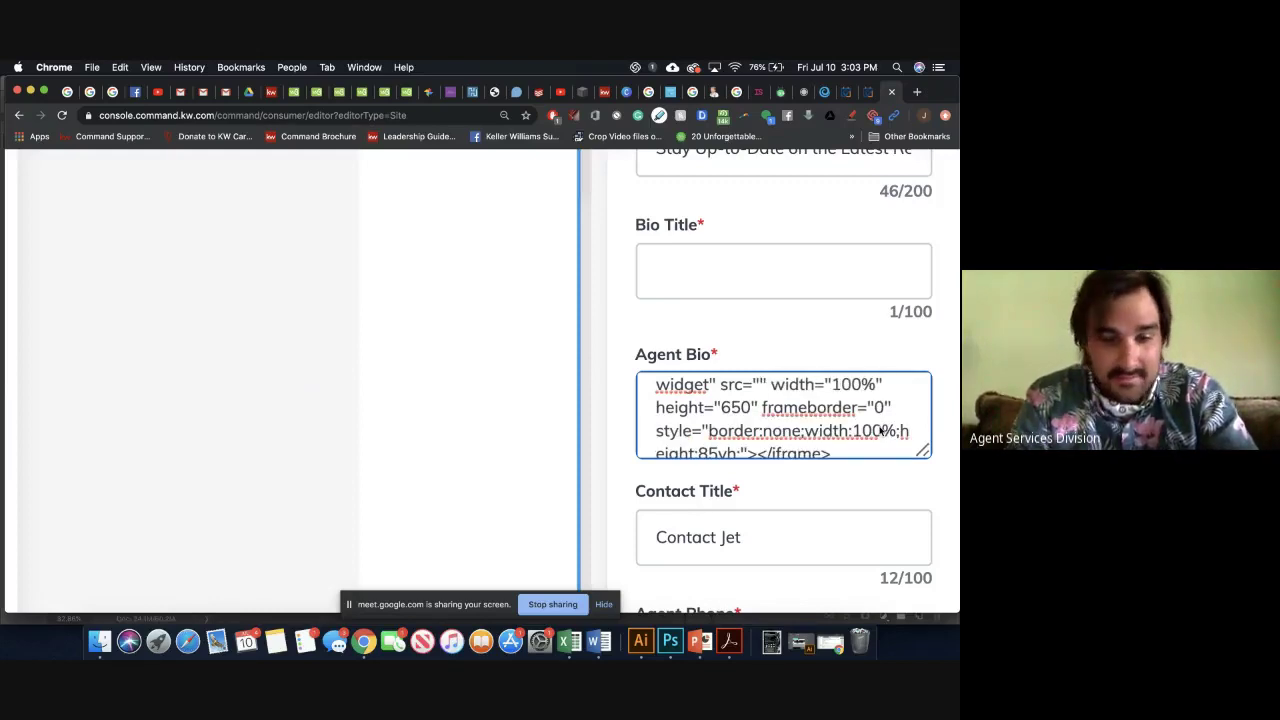
key("super+v")
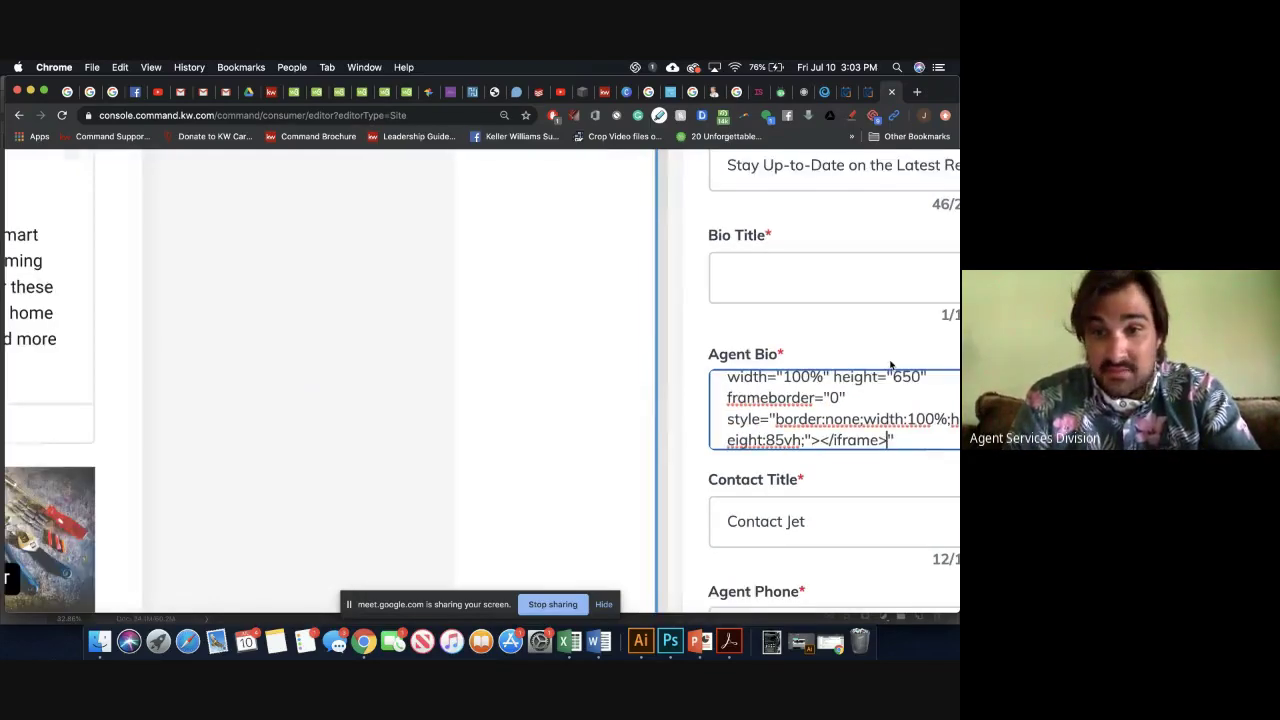
key("super+minus")
key("super+minus")
key("super+minus")
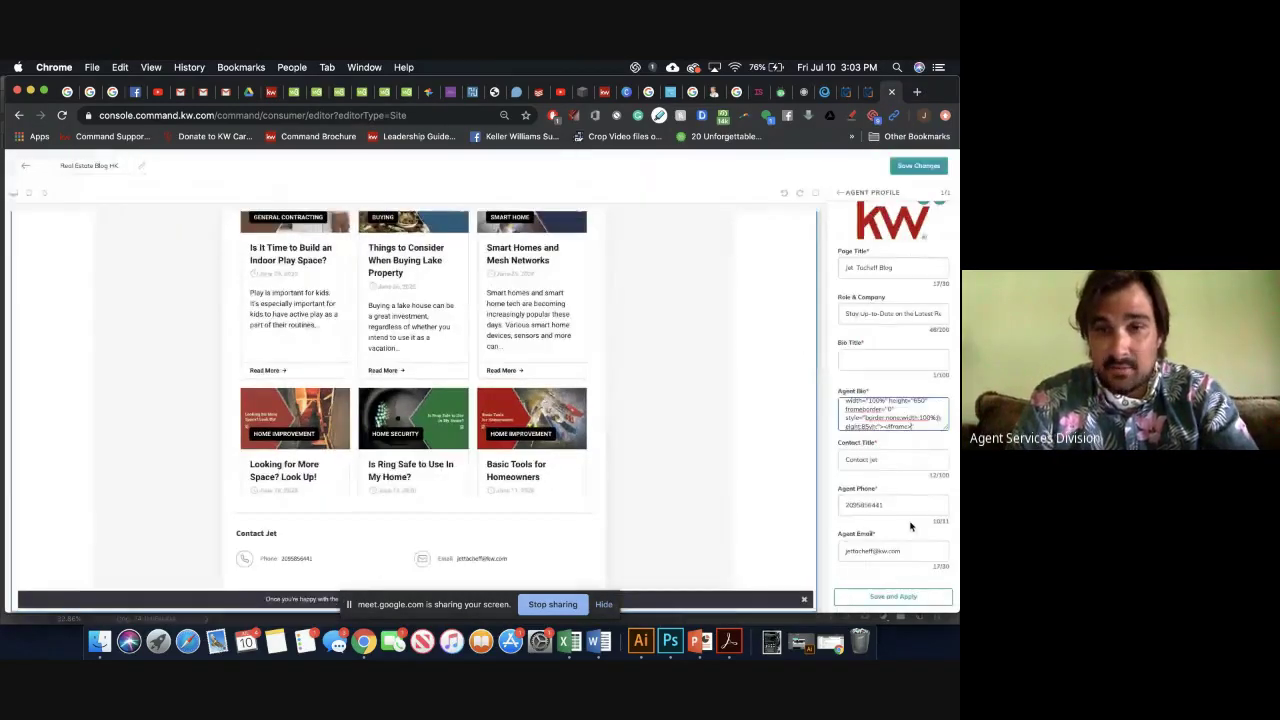
Step: Save and apply the Agent Bio edit and check the preview, now showing a 404 page
left_click(892, 597)
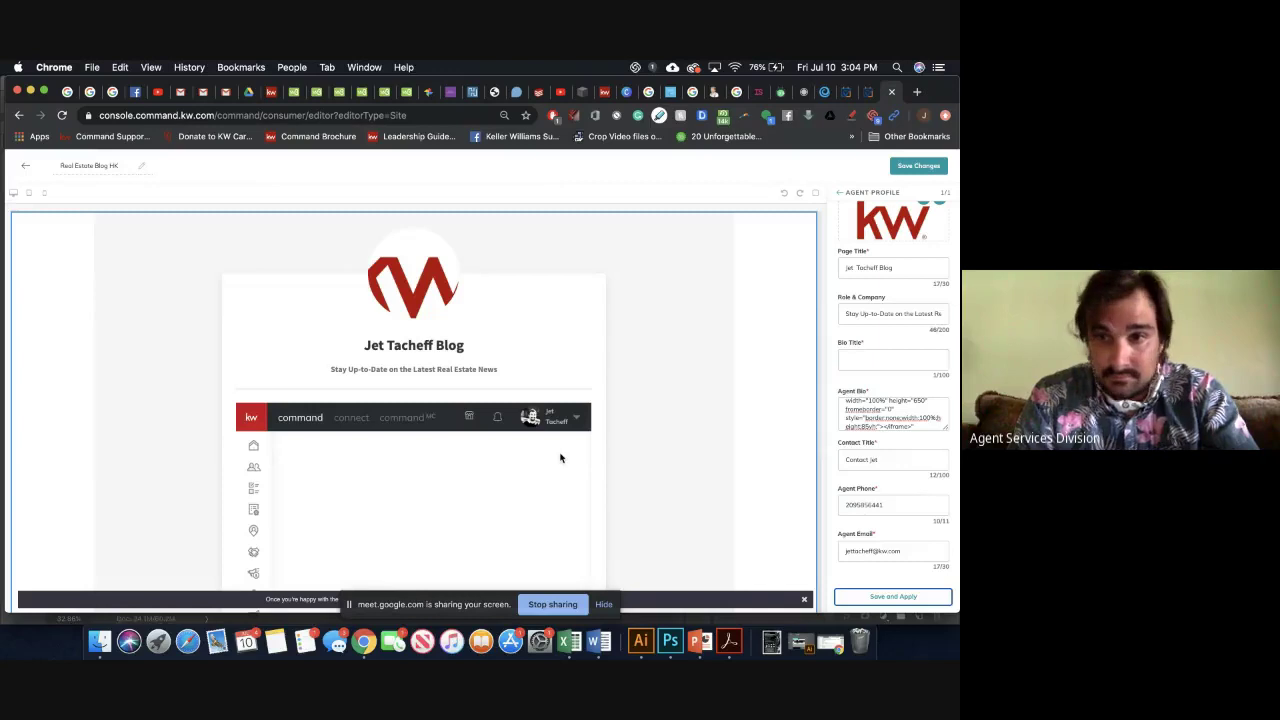
scroll(534, 451, "down", 5)
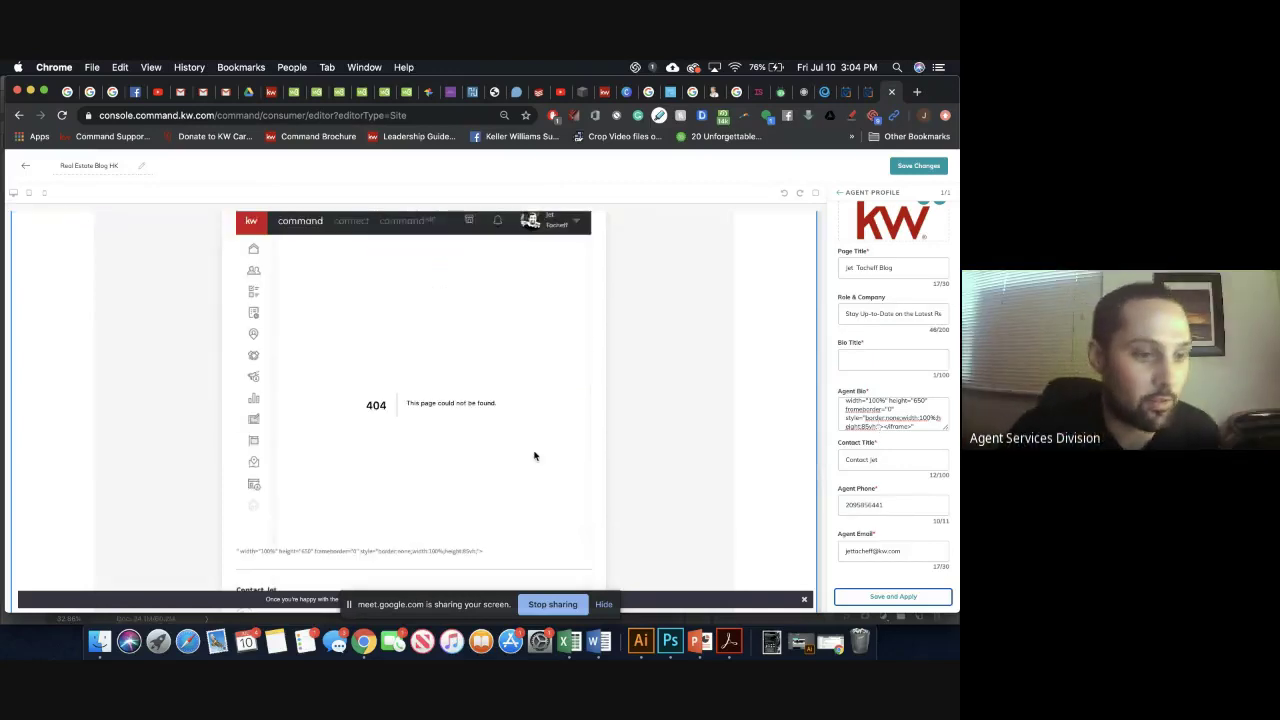
scroll(534, 456, "up", 3)
scroll(898, 420, "up", 3)
scroll(898, 421, "up", 2)
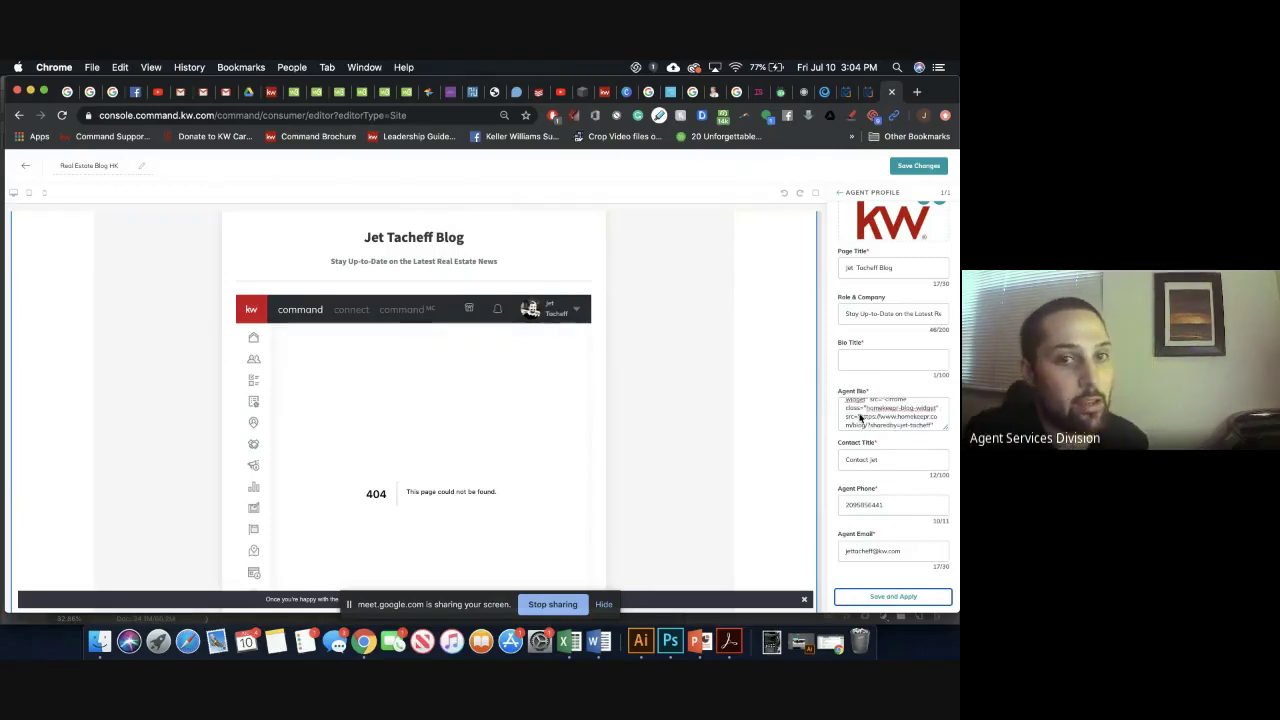
scroll(905, 415, "down", 3)
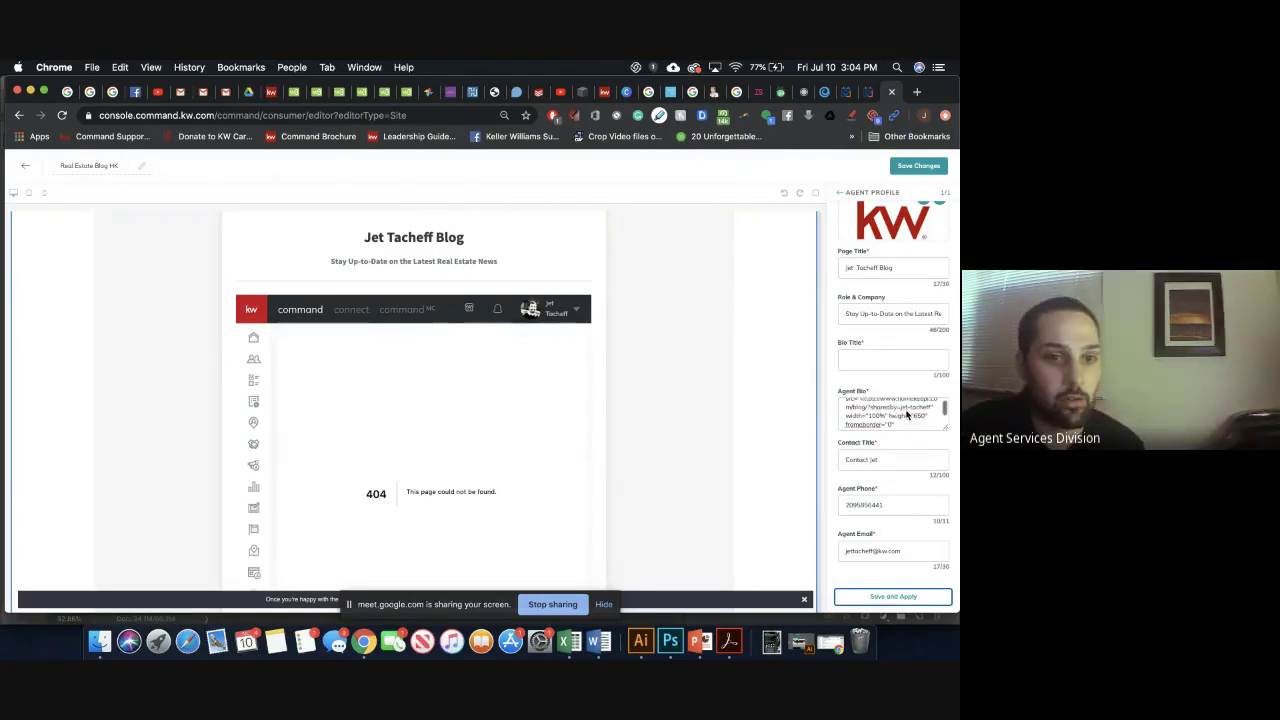
scroll(907, 415, "down", 3)
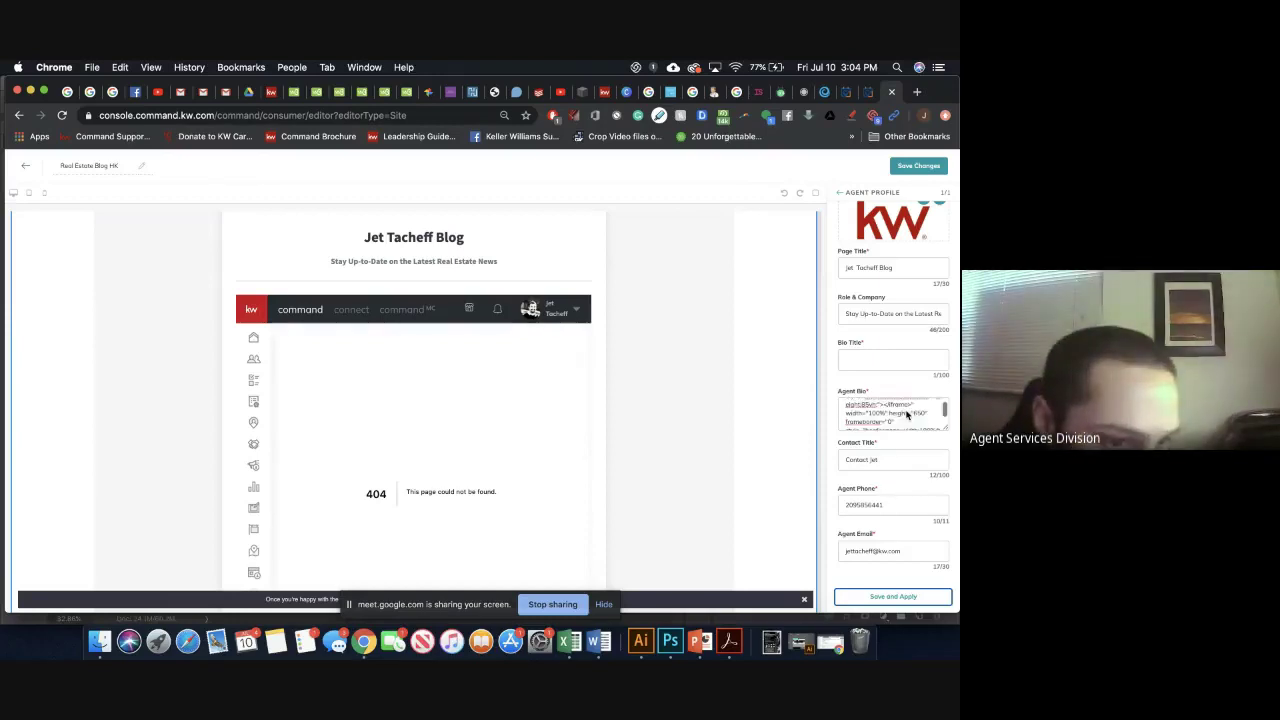
scroll(907, 415, "up", 4)
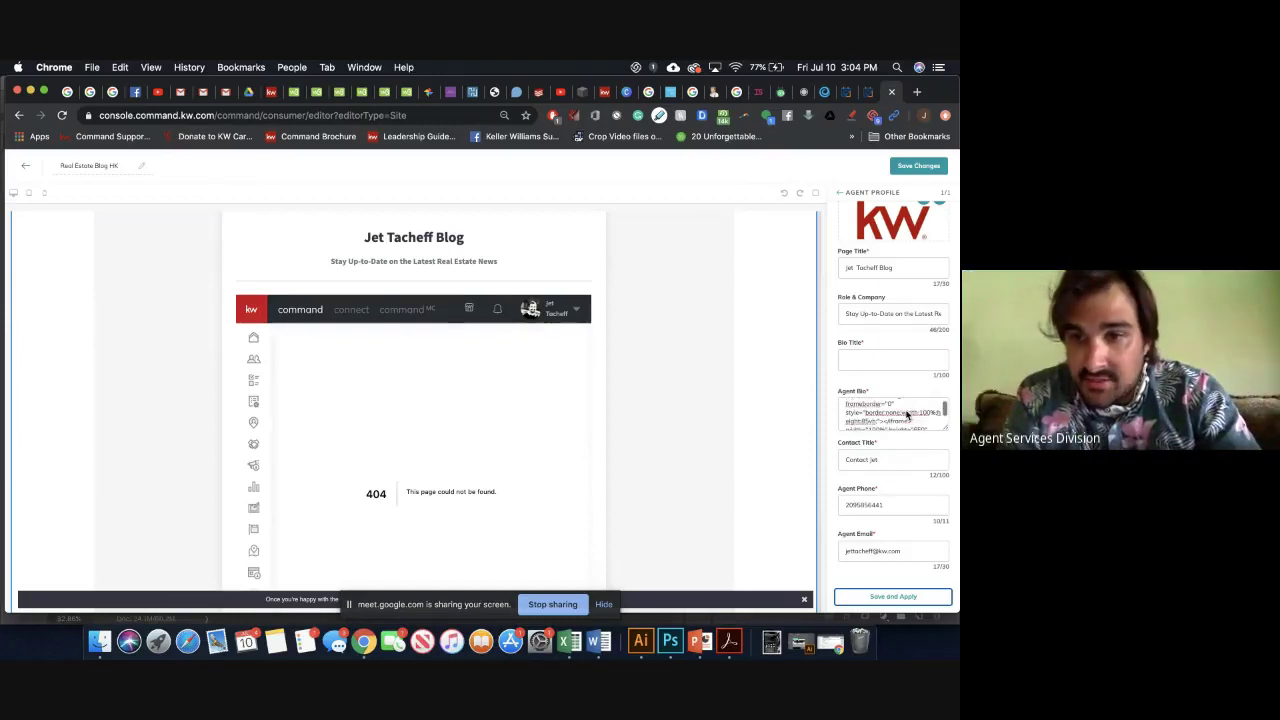
scroll(907, 415, "up", 3)
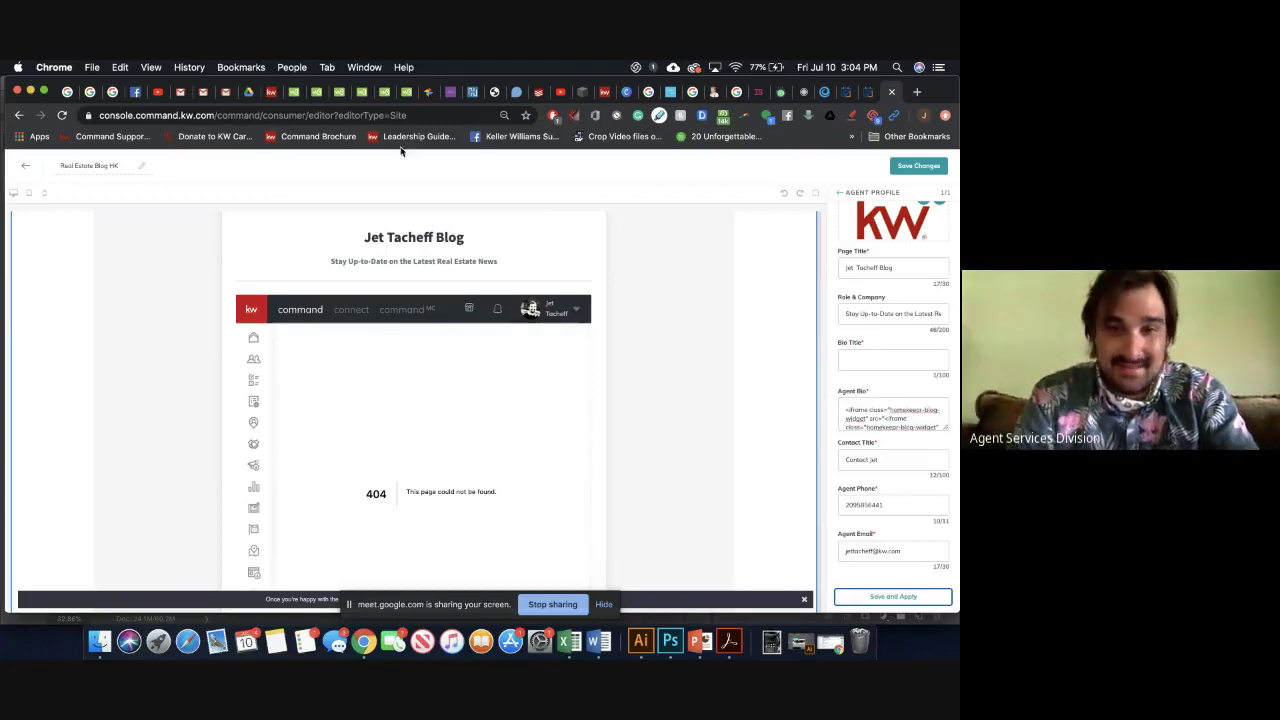
Step: Select the full Trusted Pros search widget iframe code on HomeKeepr's Widgets page
left_click(867, 92)
left_click_drag(534, 490, 383, 414)
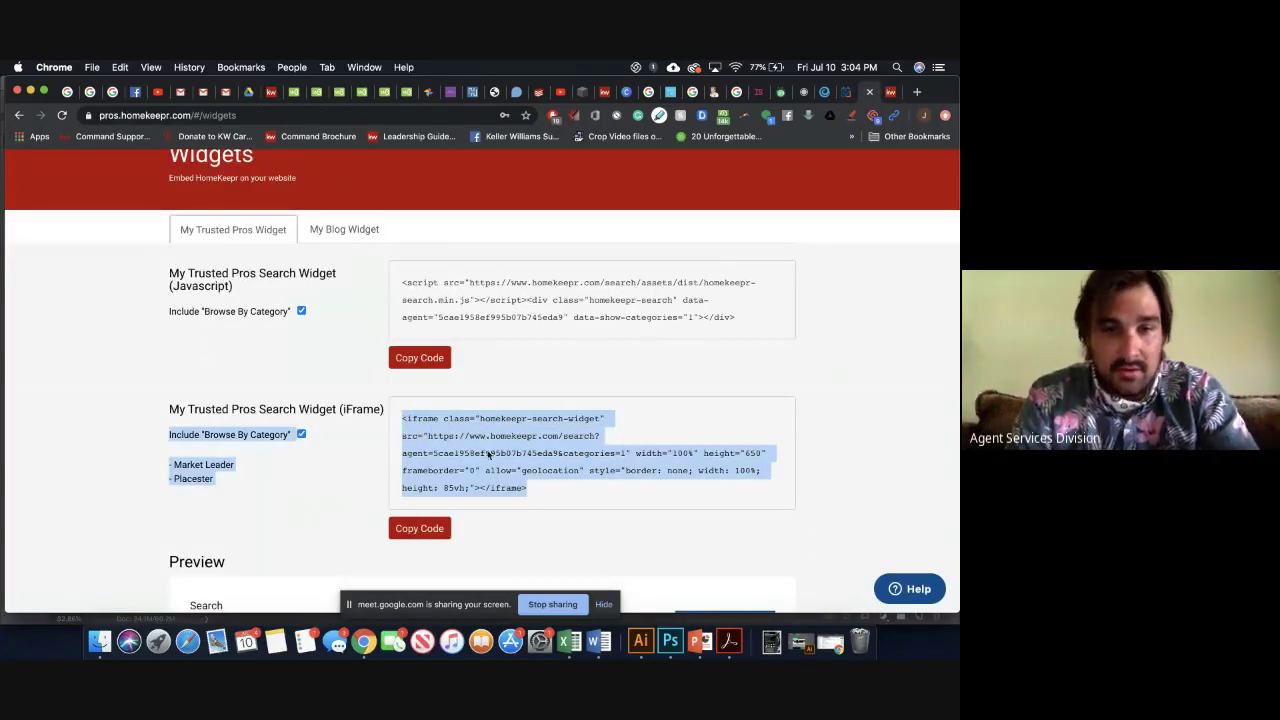
left_click(539, 490)
left_click_drag(539, 490, 398, 420)
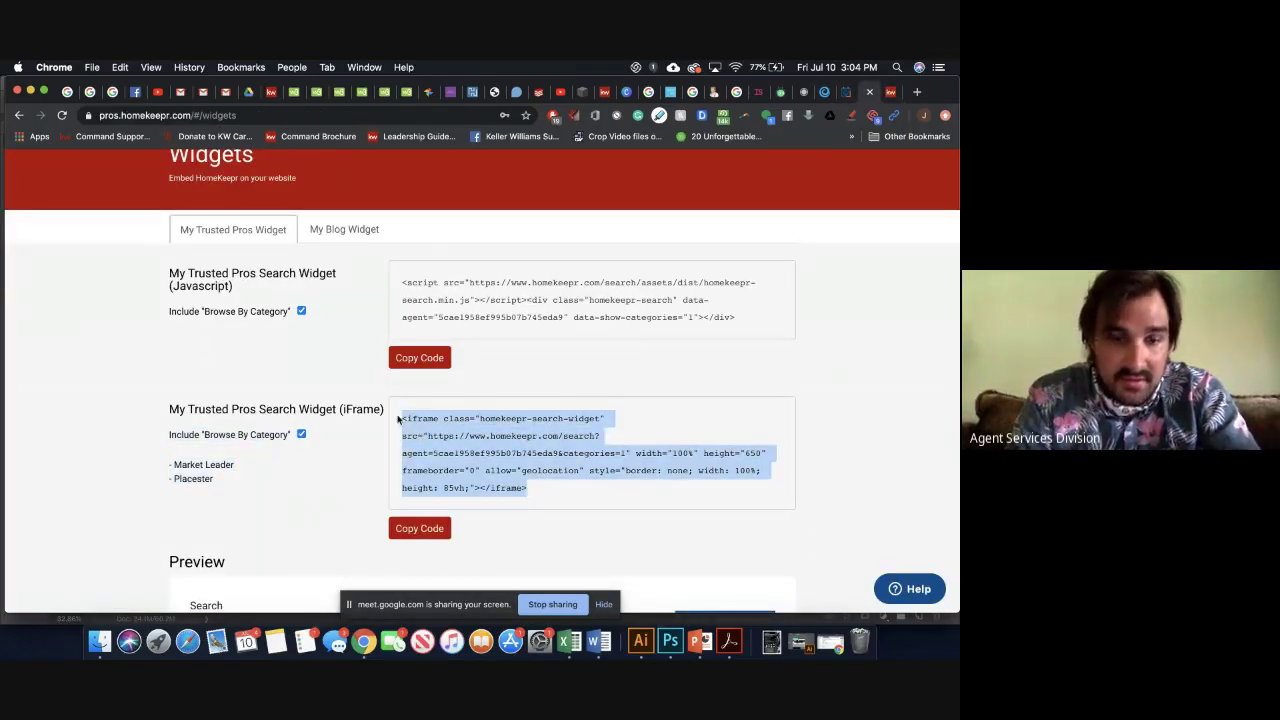
Step: Paste it over the Agent Bio code and save and apply, showing the service category search
left_click(885, 92)
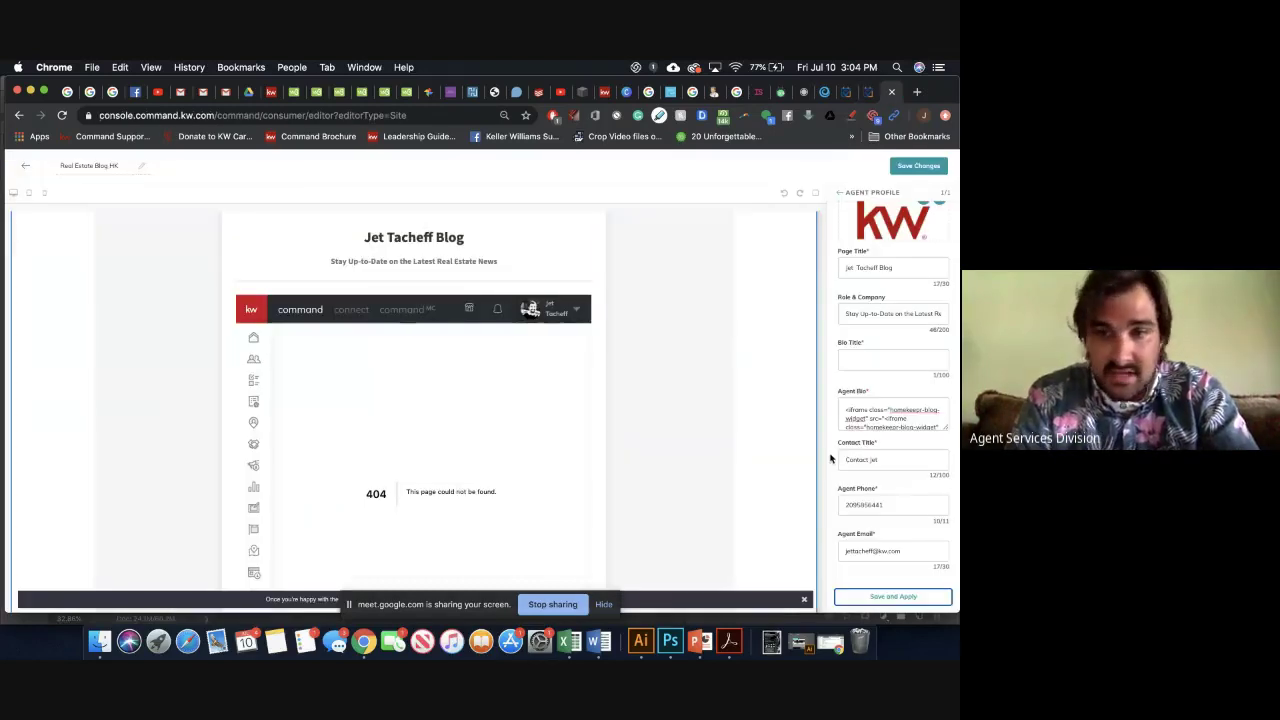
left_click_drag(842, 402, 958, 488)
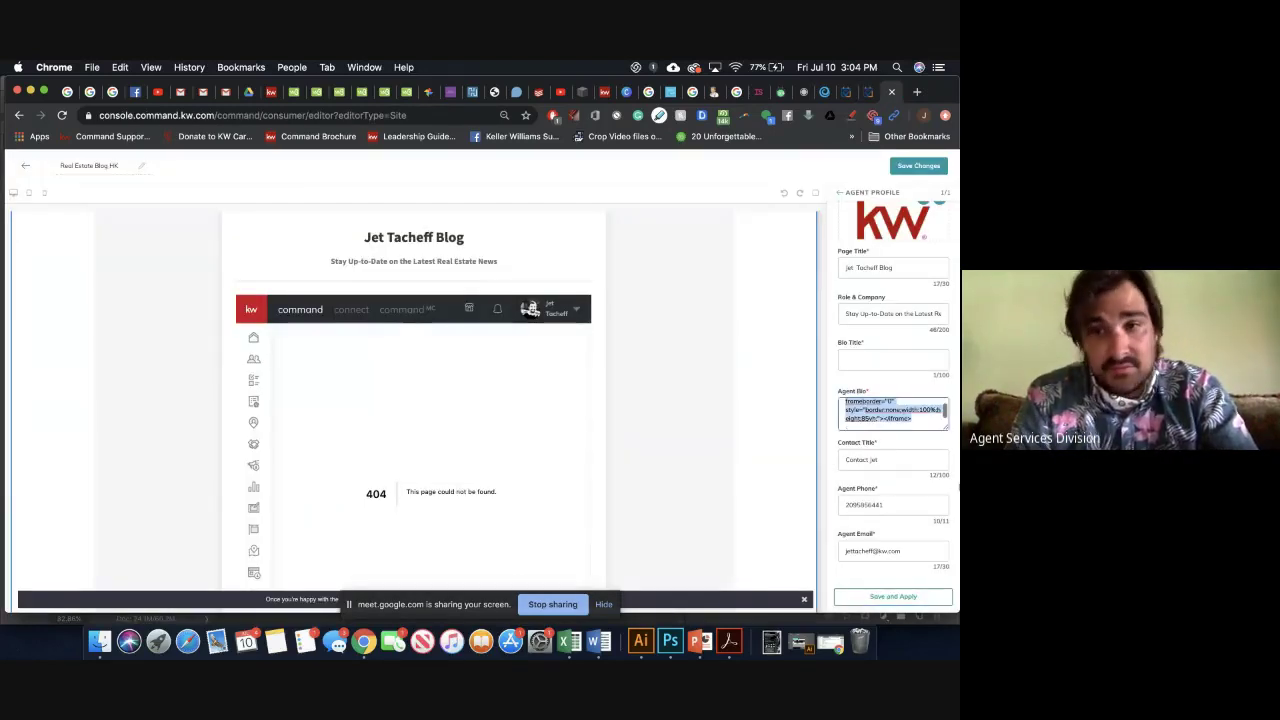
key("super+v")
key("Return")
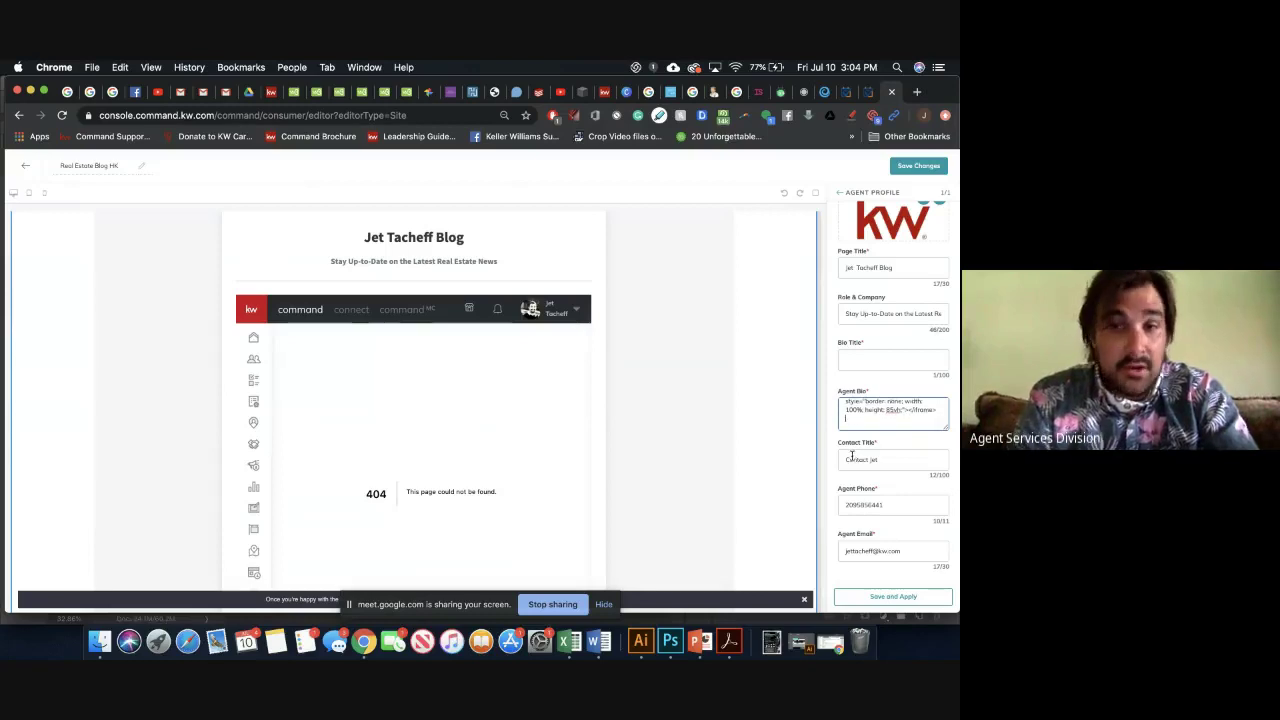
key("BackSpace")
left_click(880, 597)
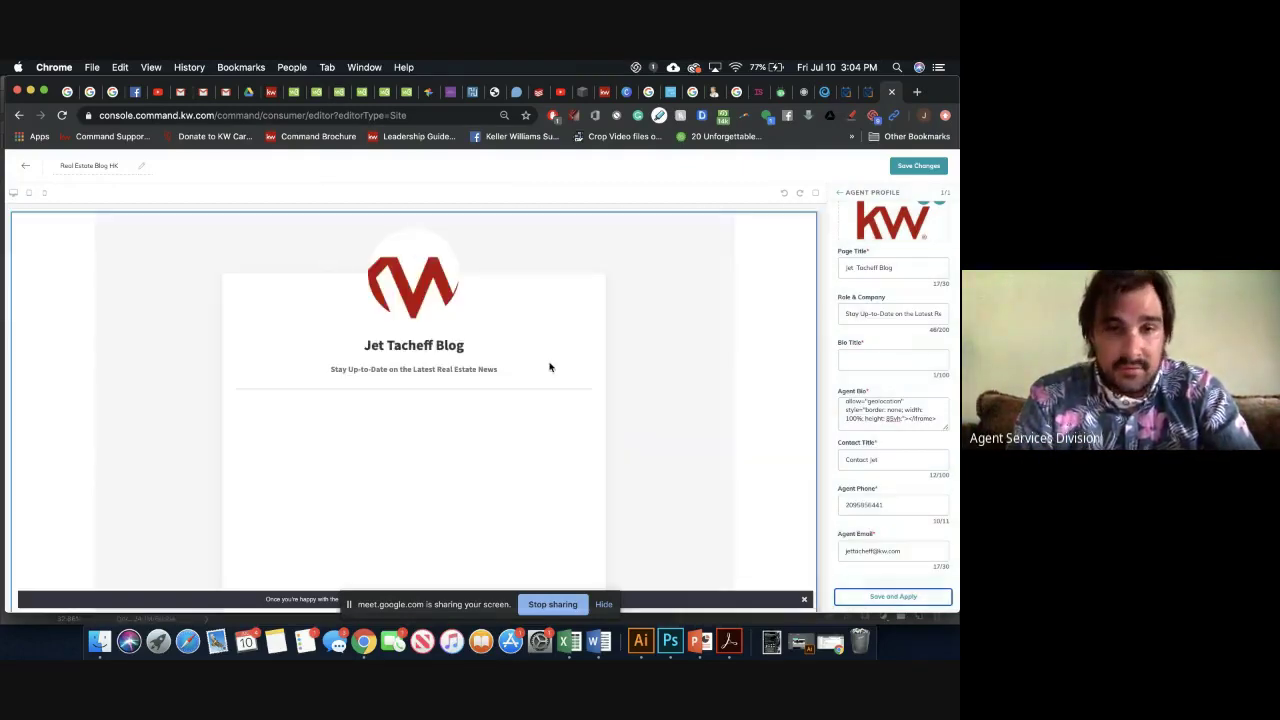
scroll(514, 389, "down", 3)
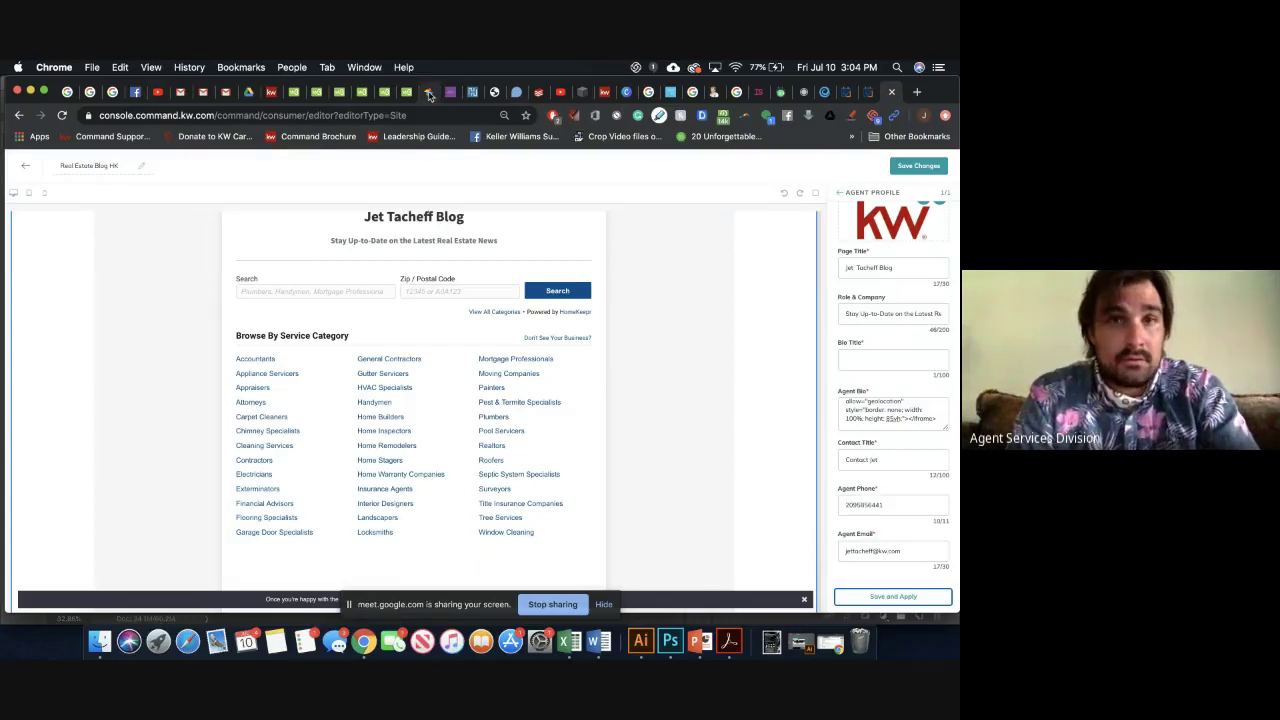
scroll(446, 220, "up", 3)
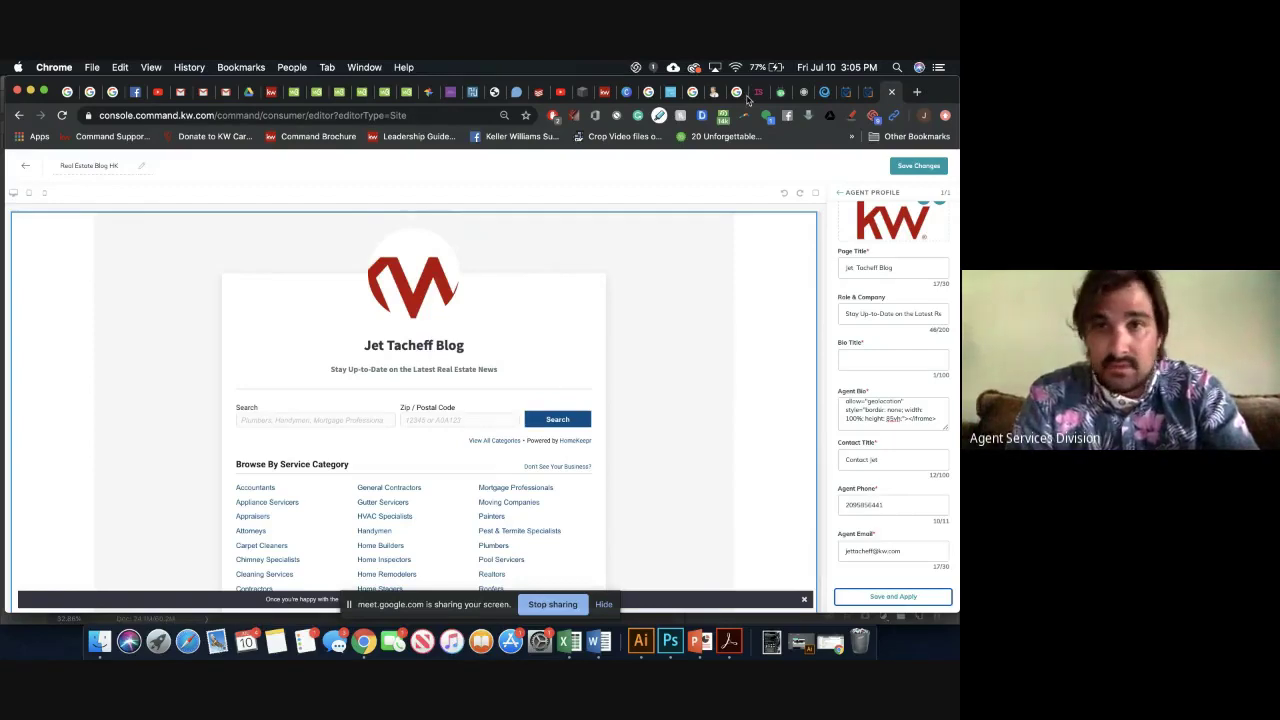
Step: Select the My Blog Widget iframe code on HomeKeepr's Widgets page
left_click(870, 92)
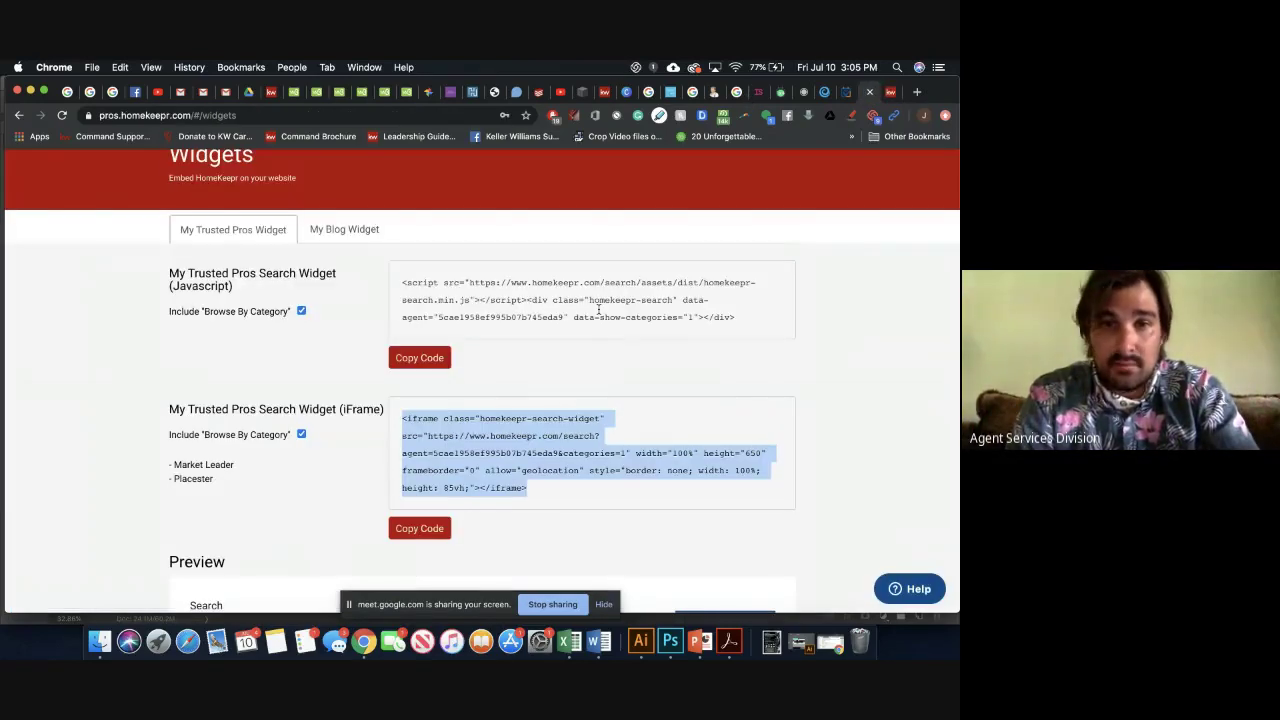
left_click(336, 221)
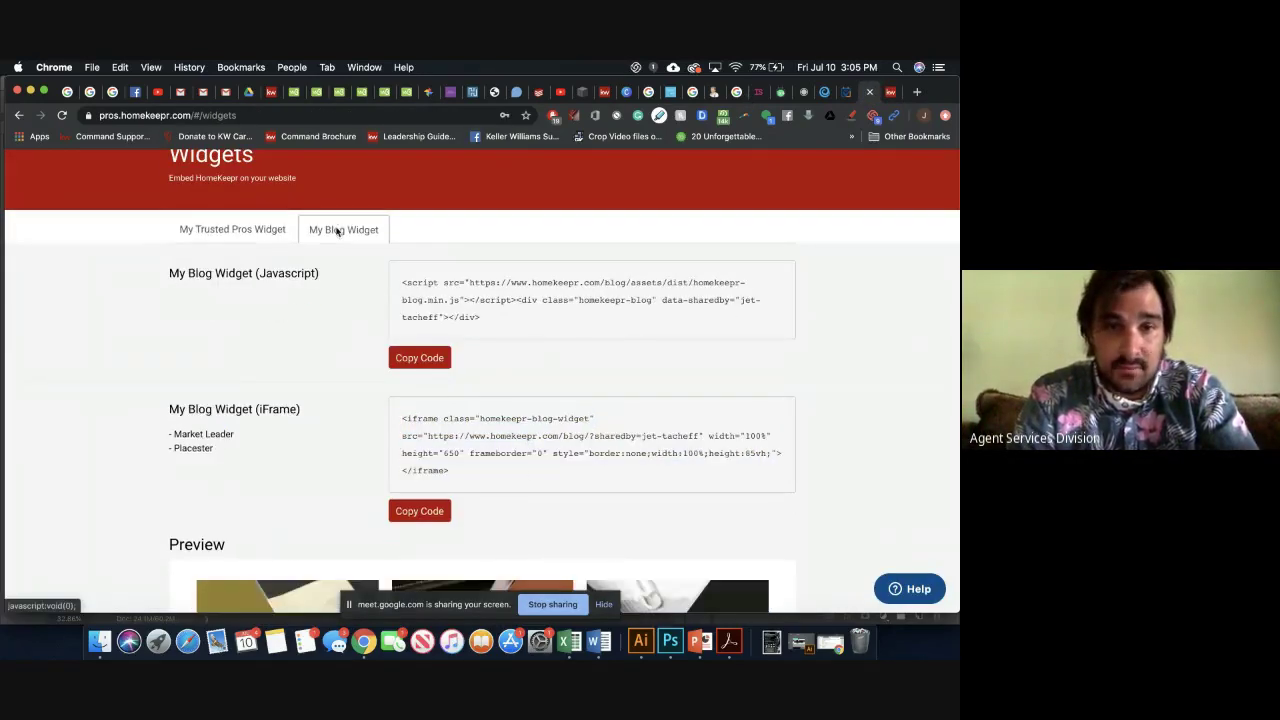
left_click_drag(474, 476, 398, 422)
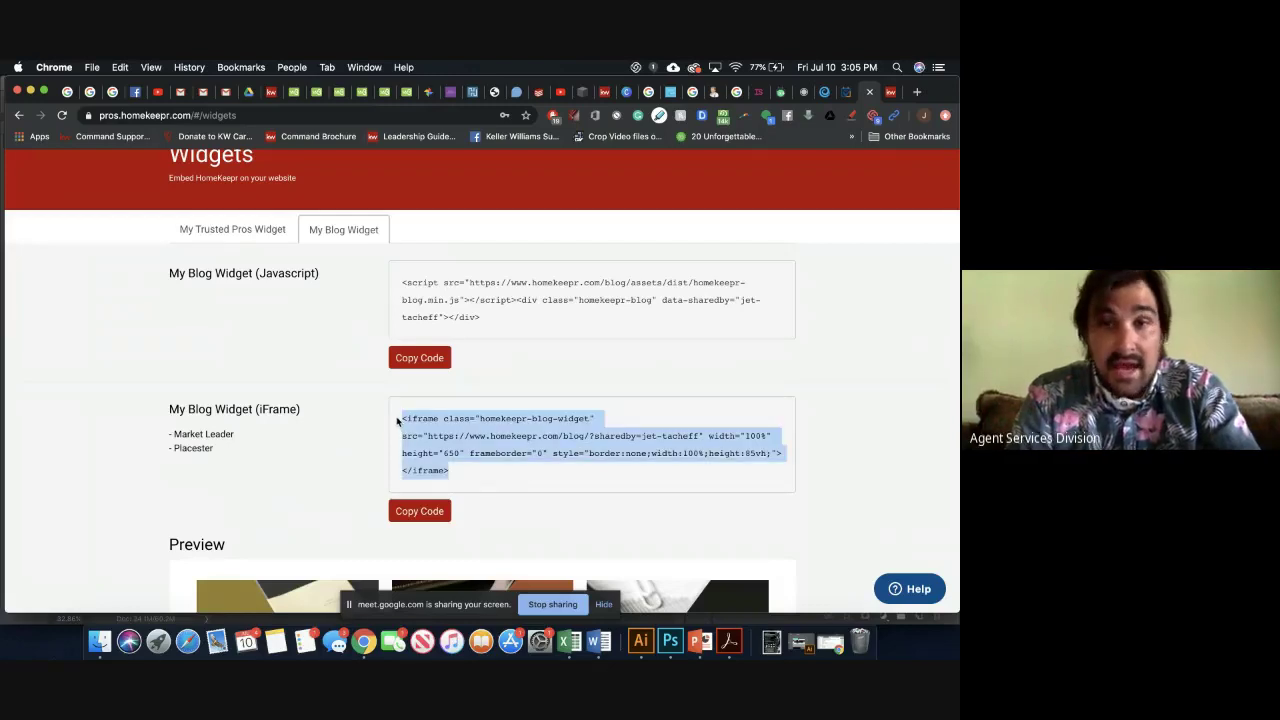
Step: Paste it over the Agent Bio code and save the page as an agent site page
left_click(886, 92)
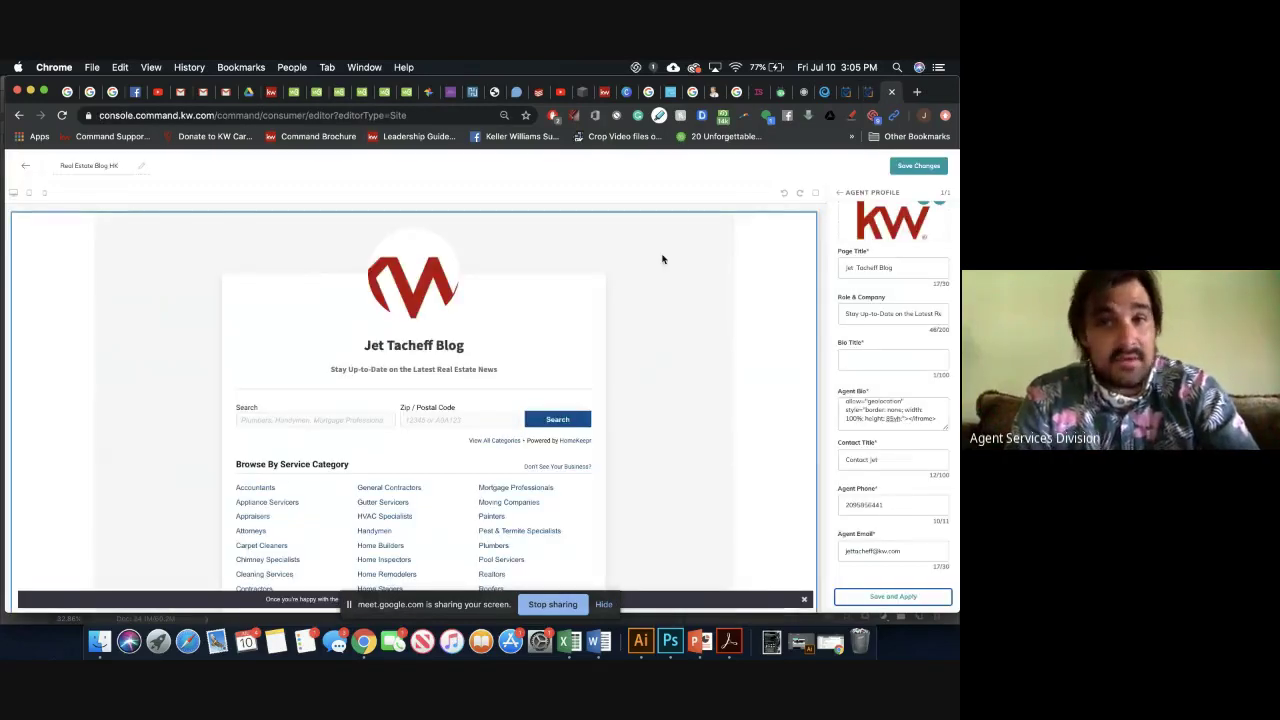
left_click_drag(940, 426, 843, 392)
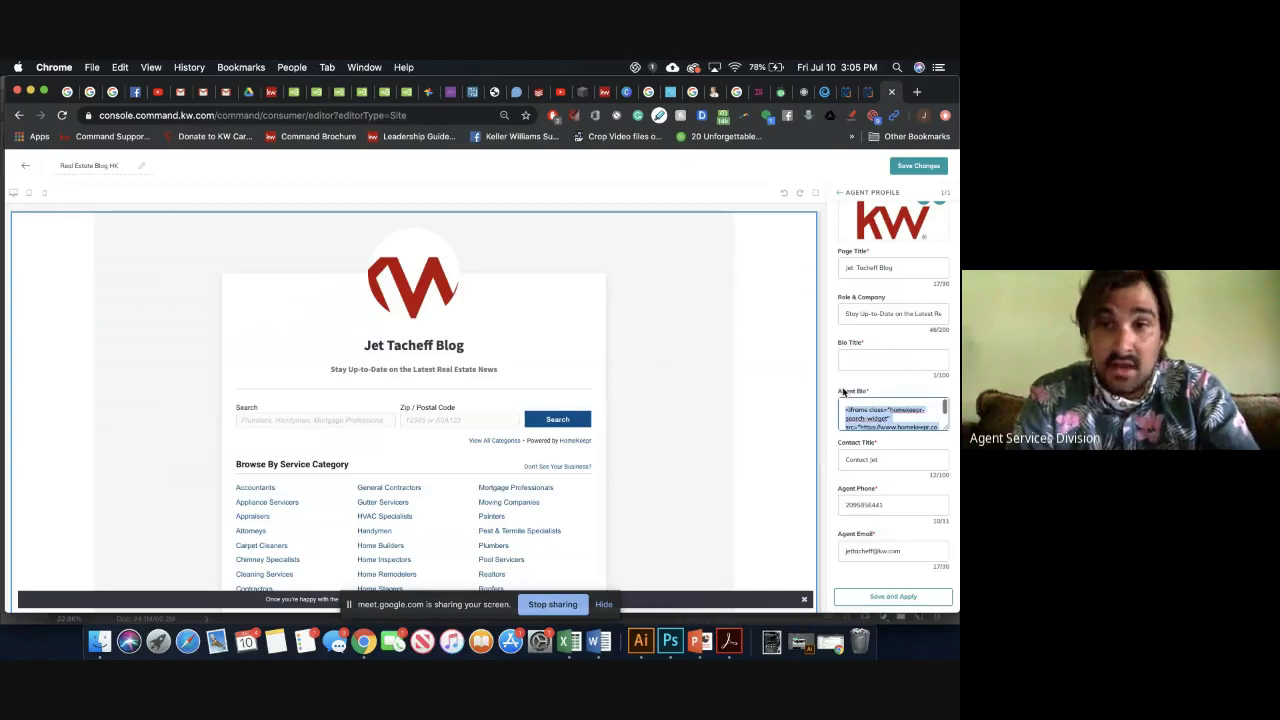
key("ctrl+v")
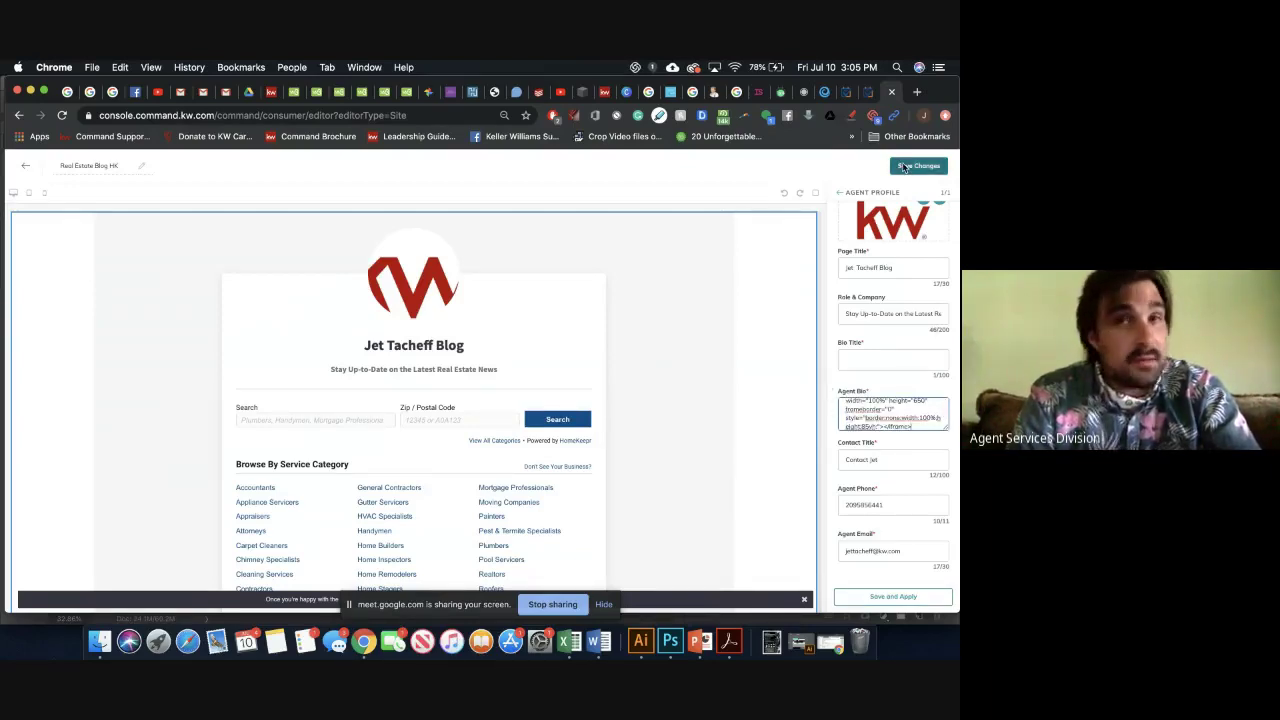
left_click(903, 167)
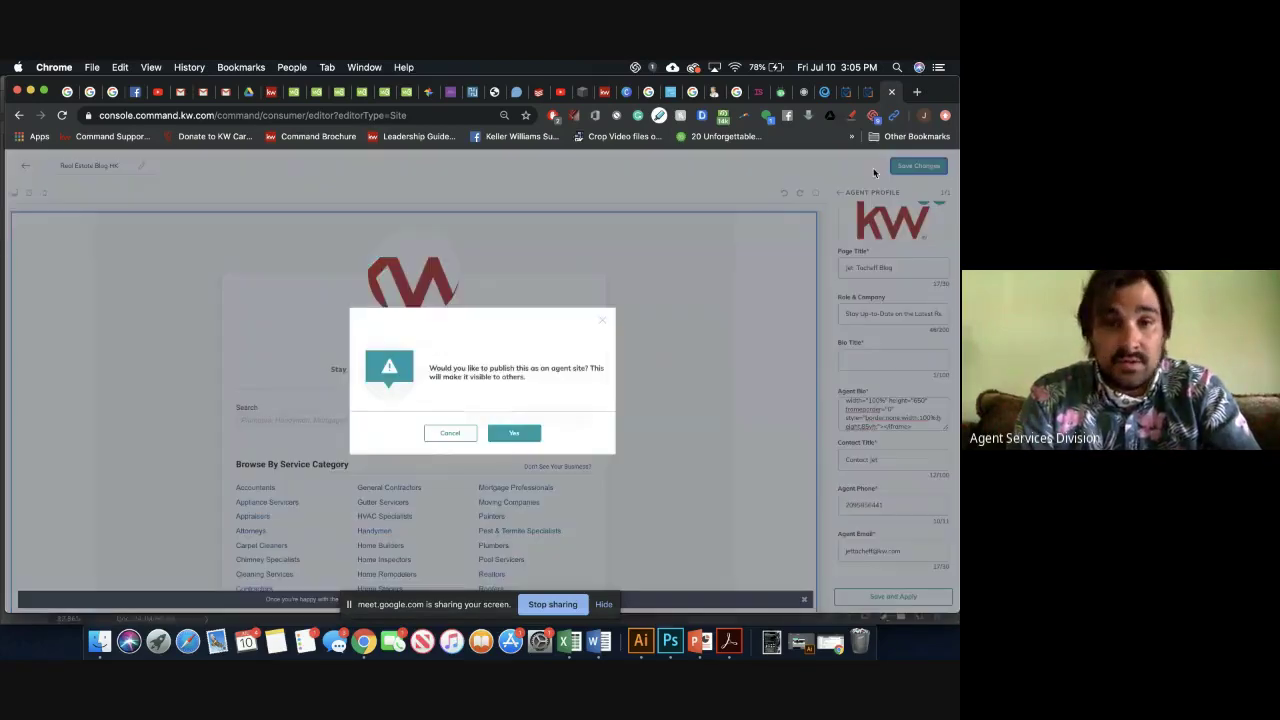
left_click(516, 437)
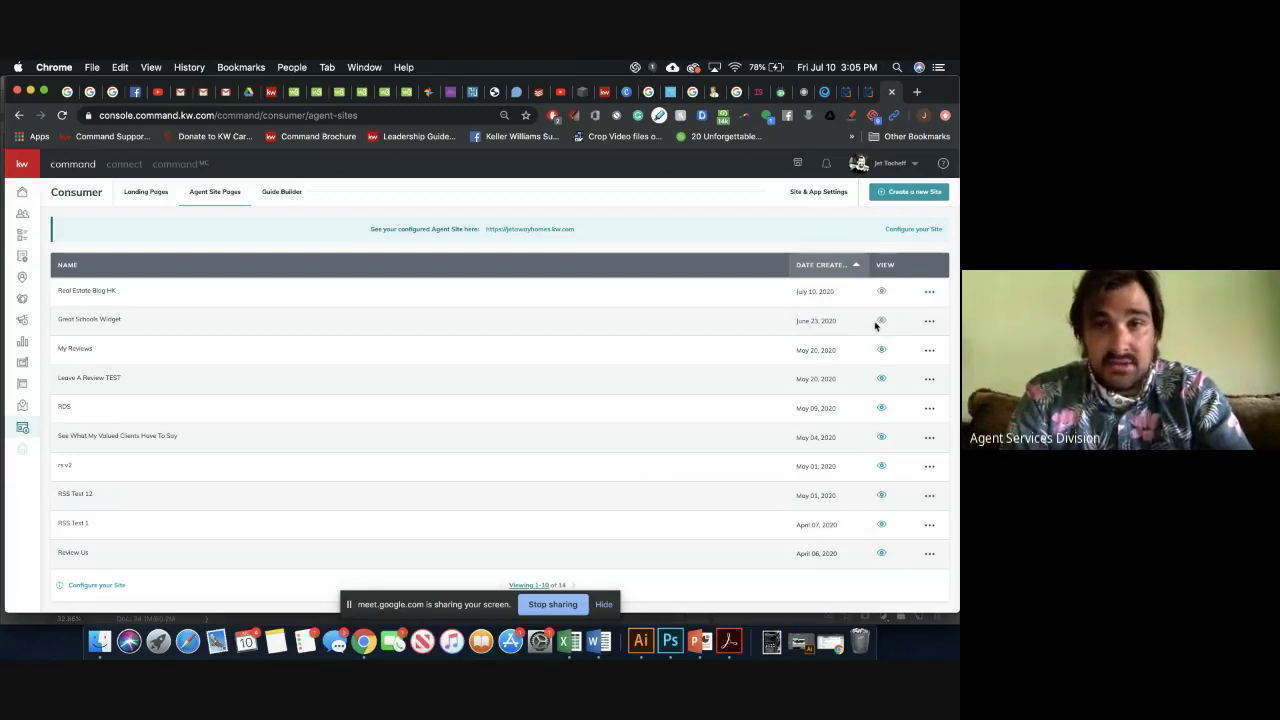
Step: Dismiss the provider prompt and add a new page under Site & App Settings > Site Pages
left_click(911, 229)
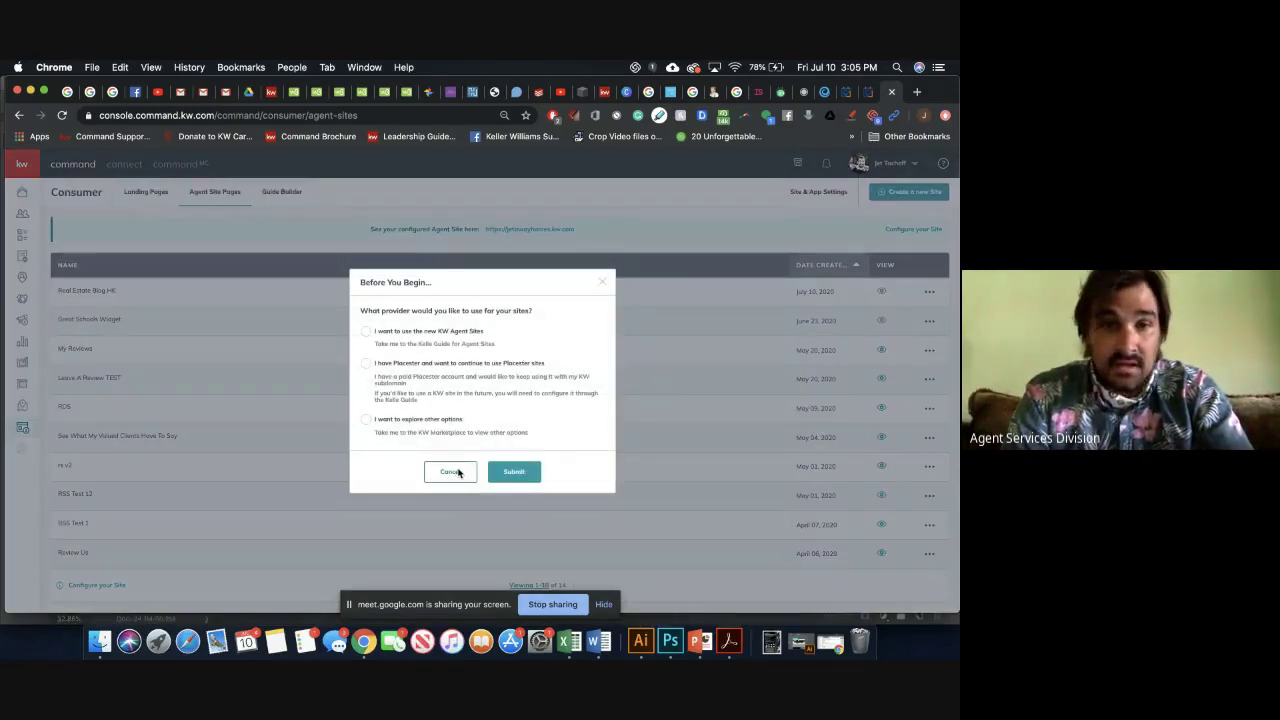
left_click(434, 480)
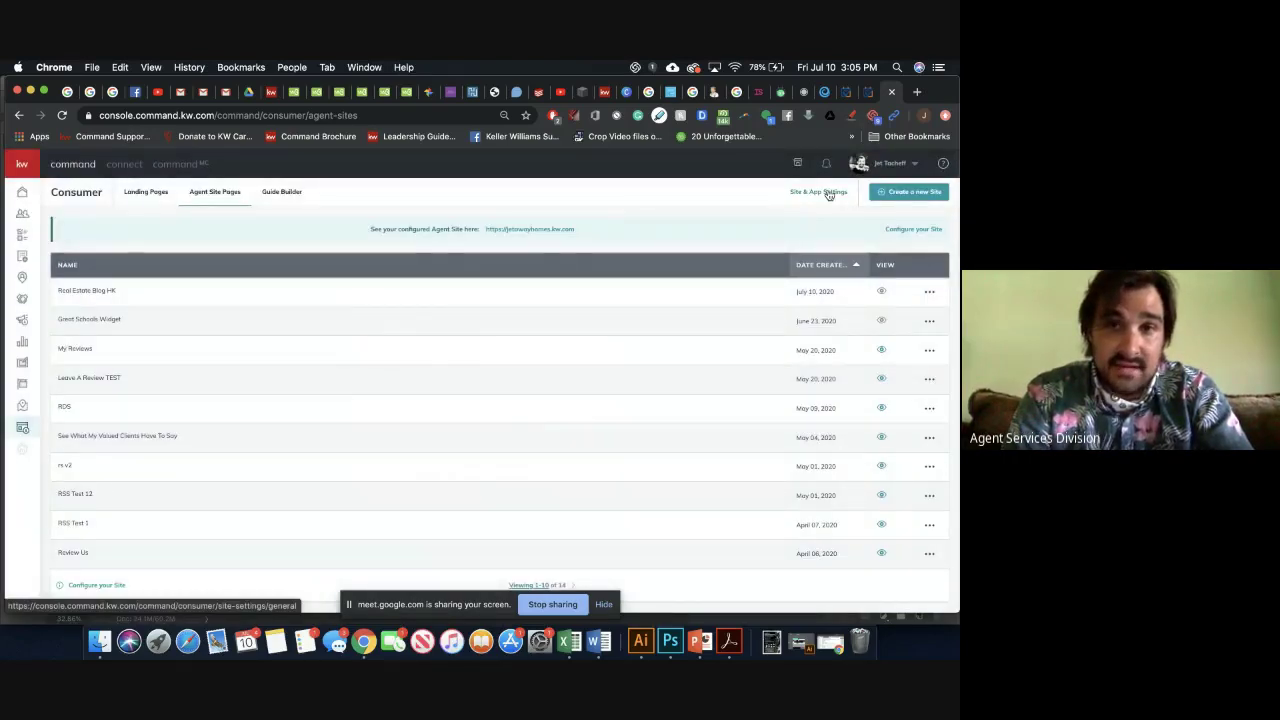
left_click(828, 193)
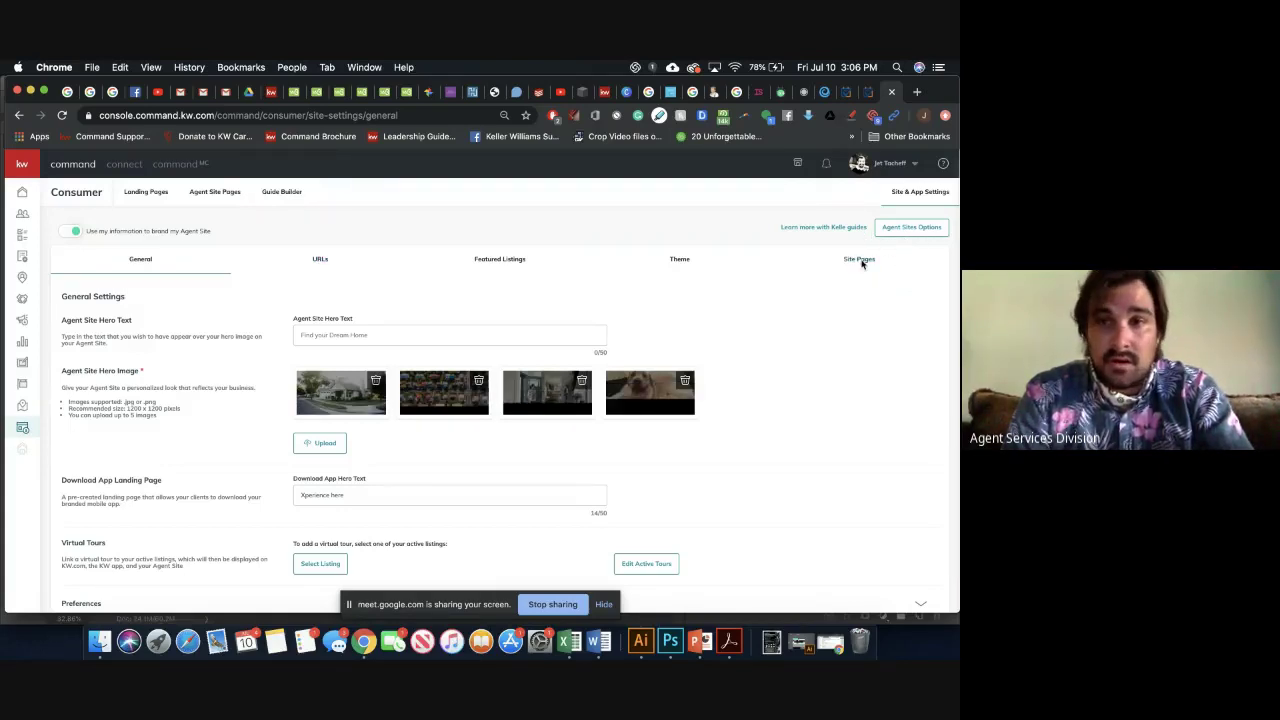
left_click(859, 261)
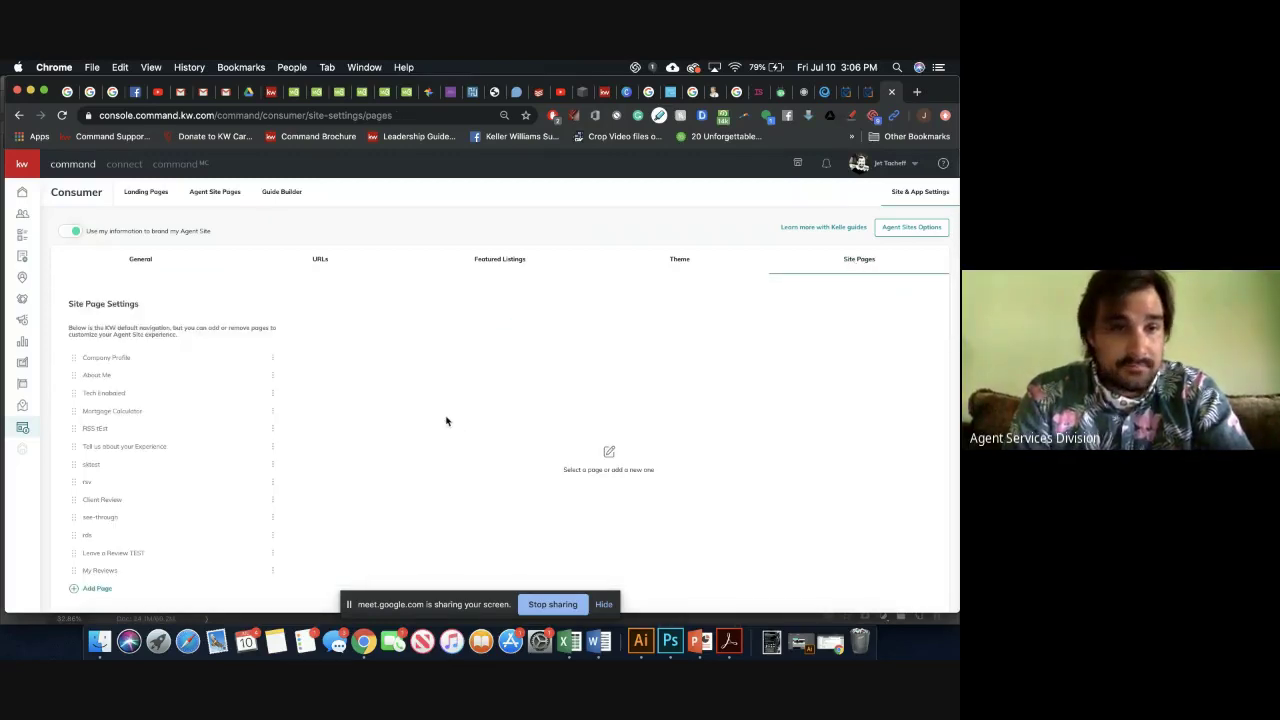
left_click(93, 590)
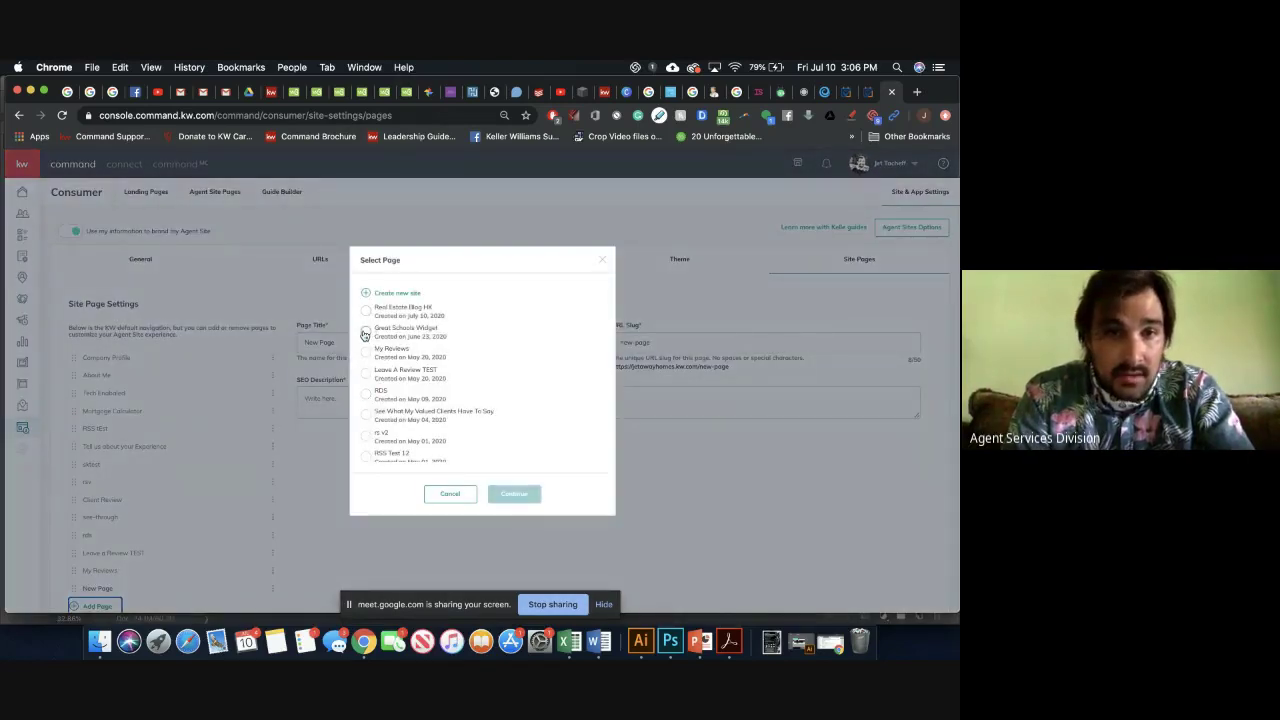
Step: Link the new page to Real Estate Blog HX and title it 'Homekeepr Blog'
left_click(366, 310)
left_click(522, 496)
triple_click(349, 342)
type("Home")
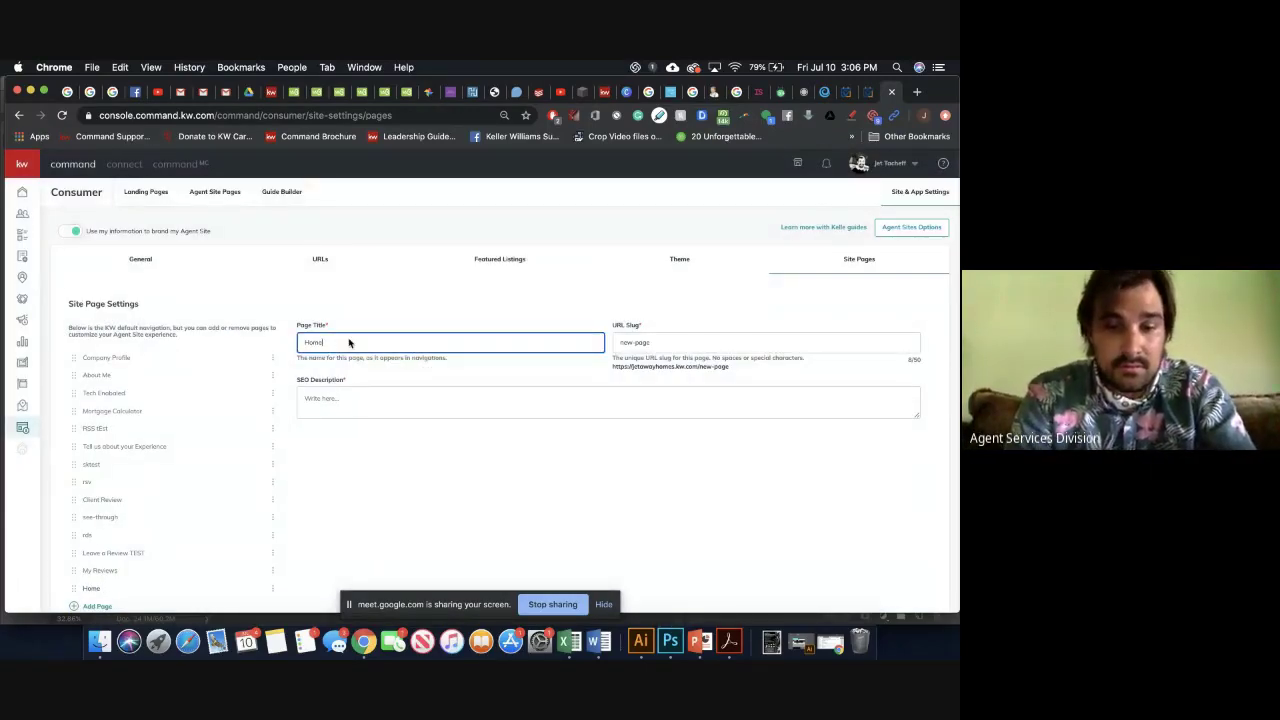
type("keepi")
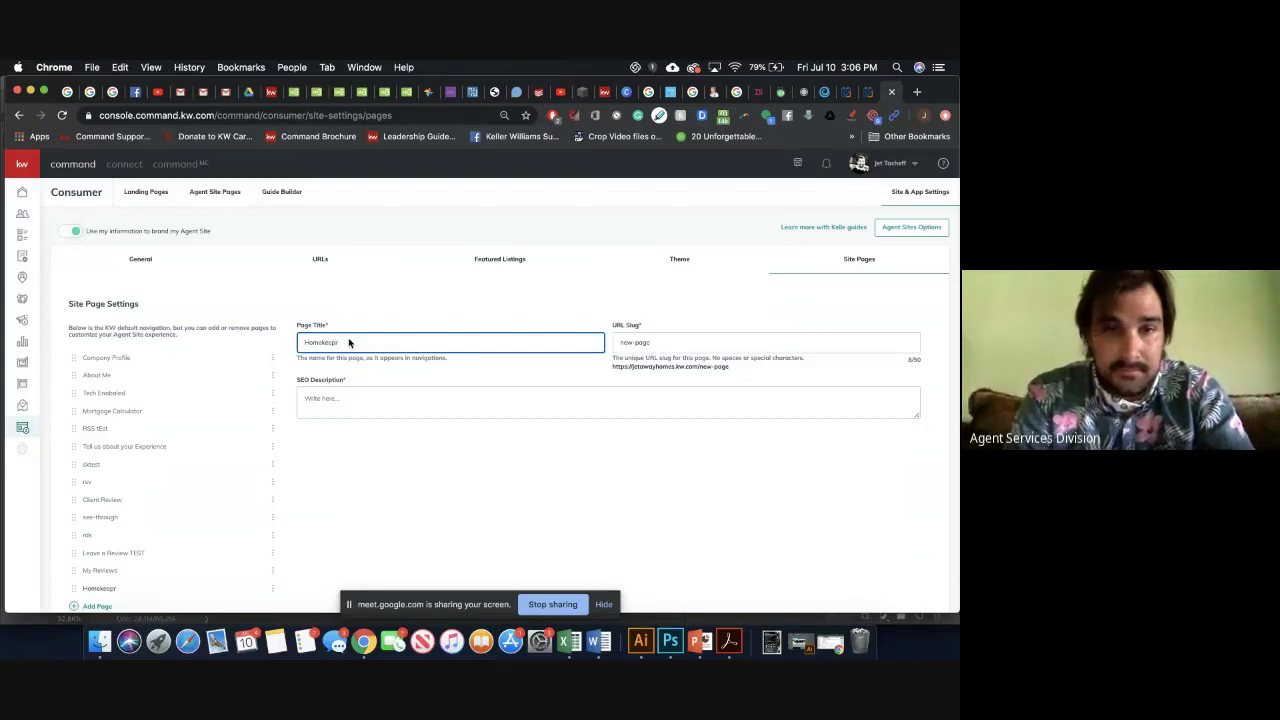
type(" Blogg")
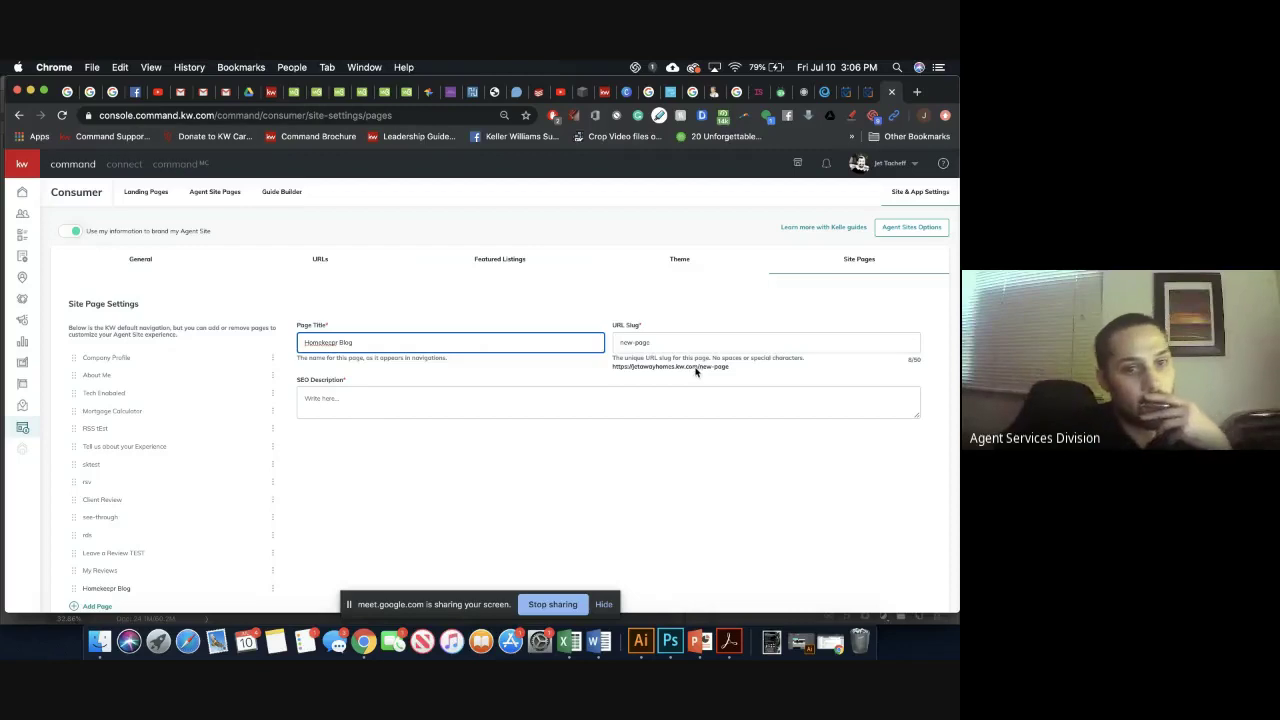
Step: Set the URL slug to blog-2 and the SEO description to 'seo'
left_click(667, 348)
key("super+a")
type("blog-2")
left_click(331, 400)
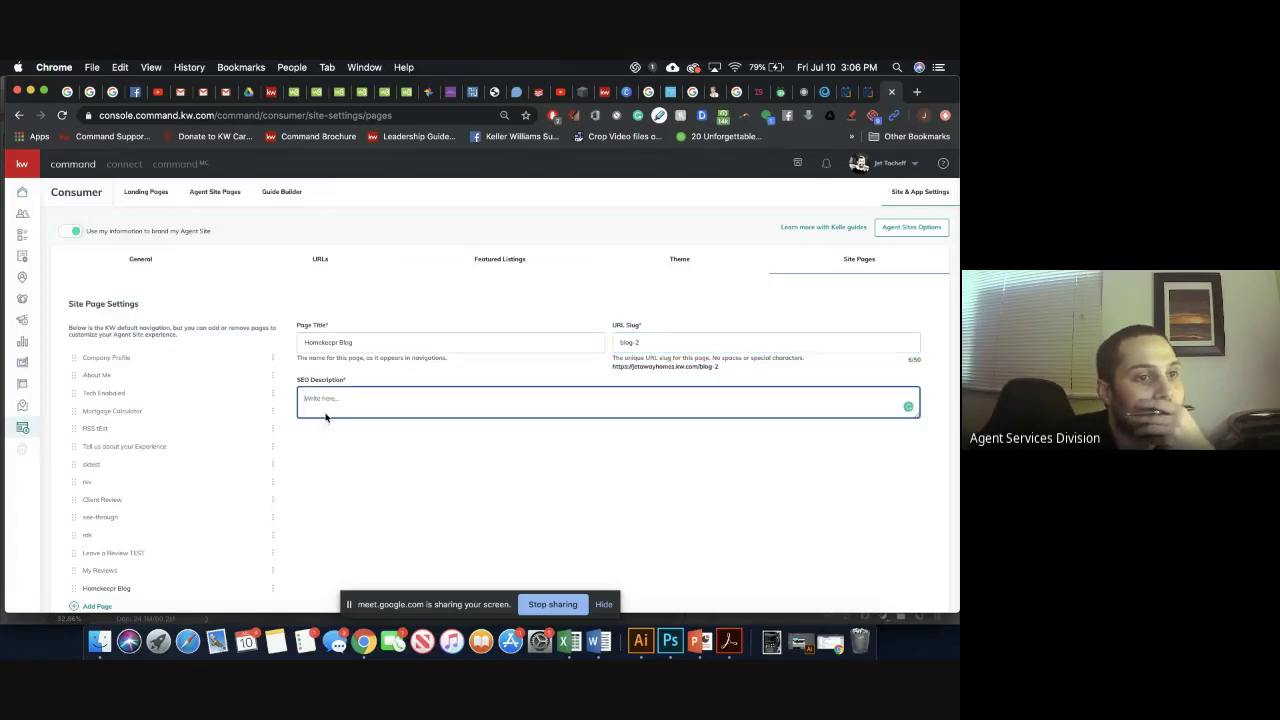
type("seo")
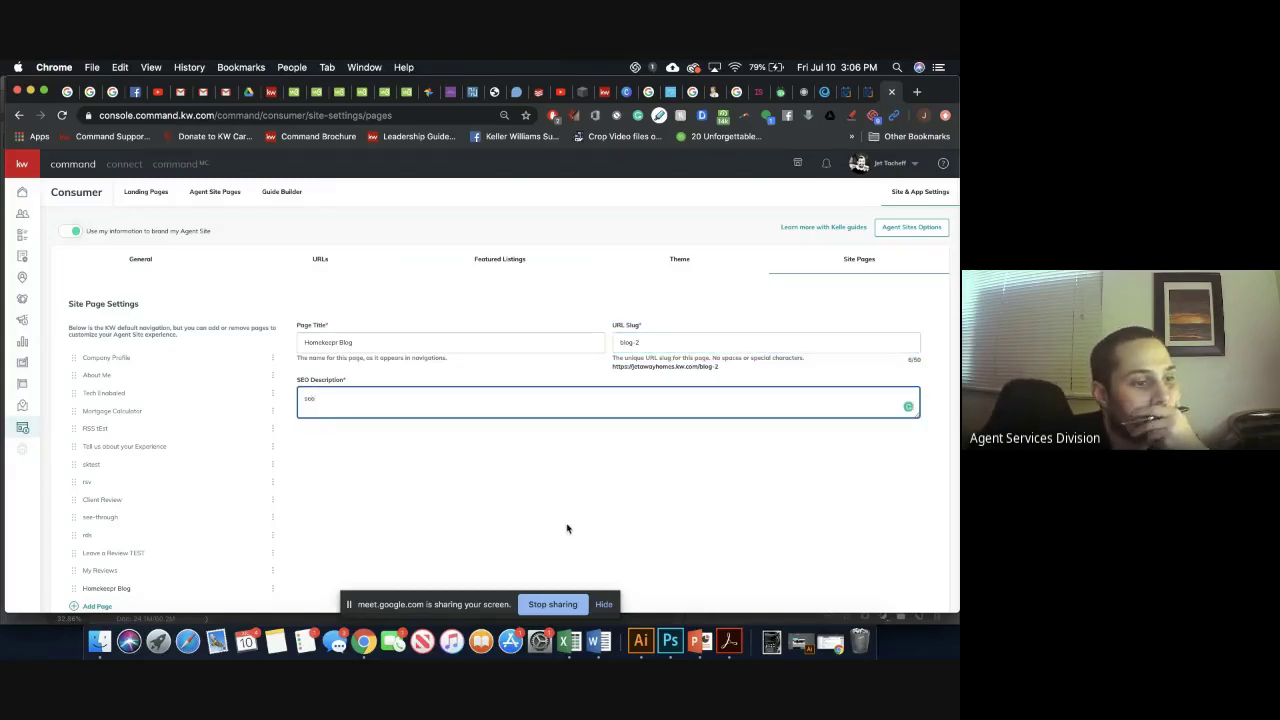
left_click(560, 528)
Step: From the HomeKeepr dashboard, view Shareable Blog Content and check the frequency options without choosing one
left_click(842, 93)
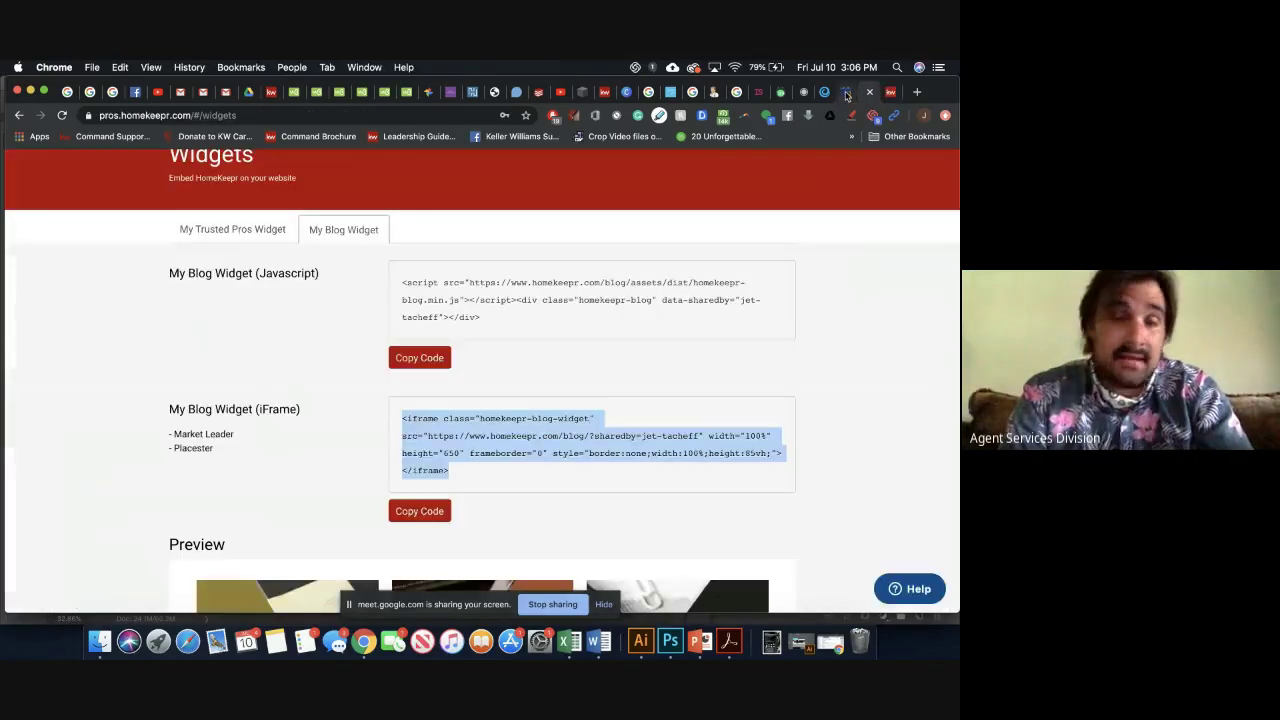
scroll(298, 276, "up", 3)
left_click(419, 187)
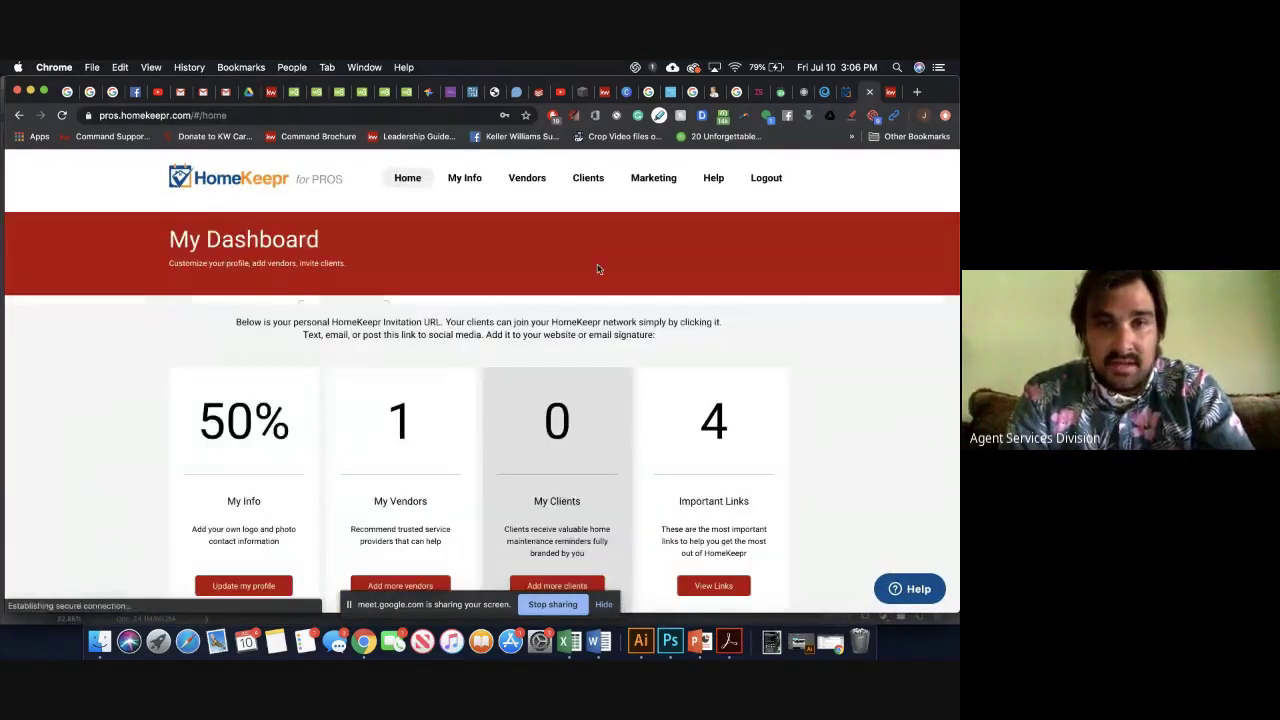
scroll(240, 380, "down", 5)
scroll(230, 420, "down", 5)
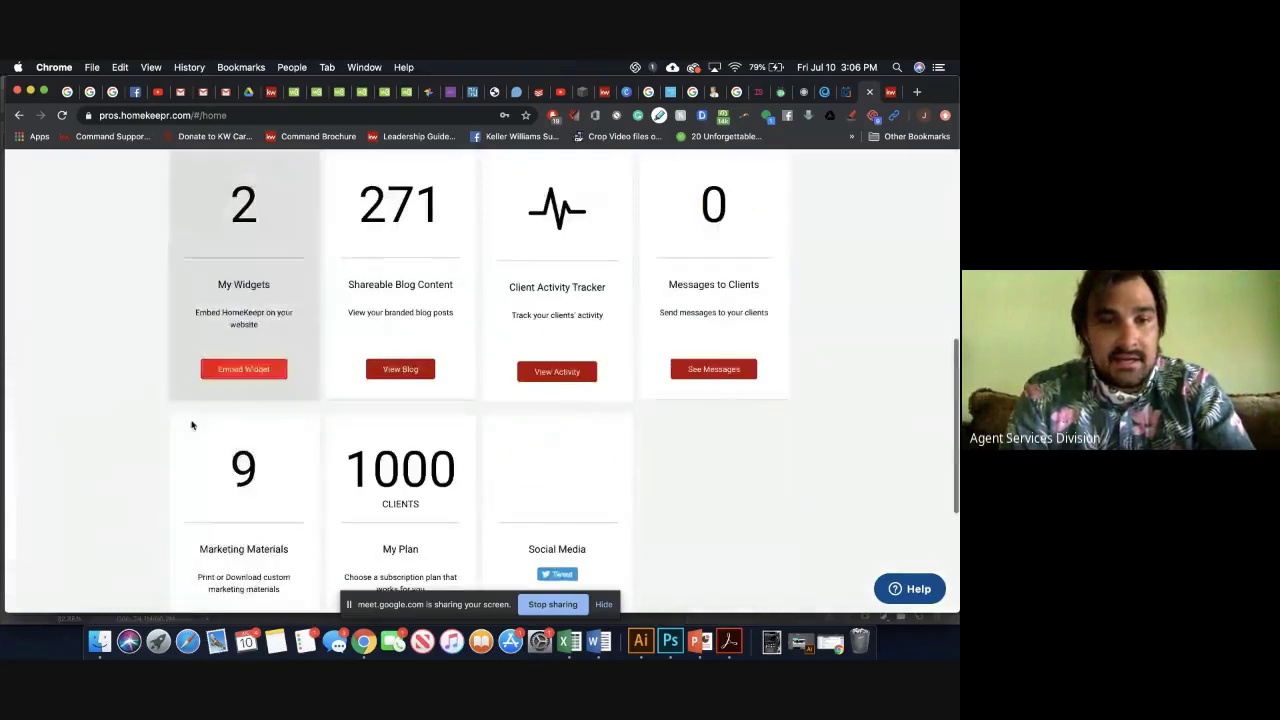
scroll(235, 477, "up", 5)
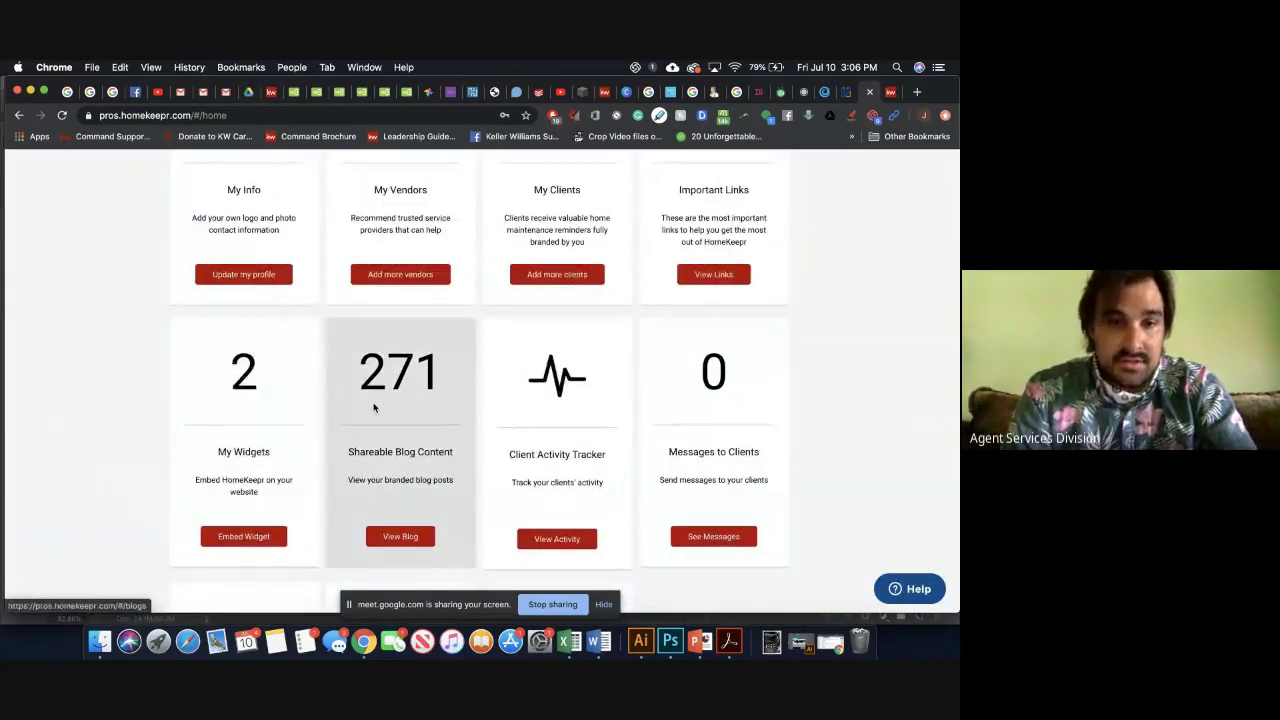
left_click(409, 541)
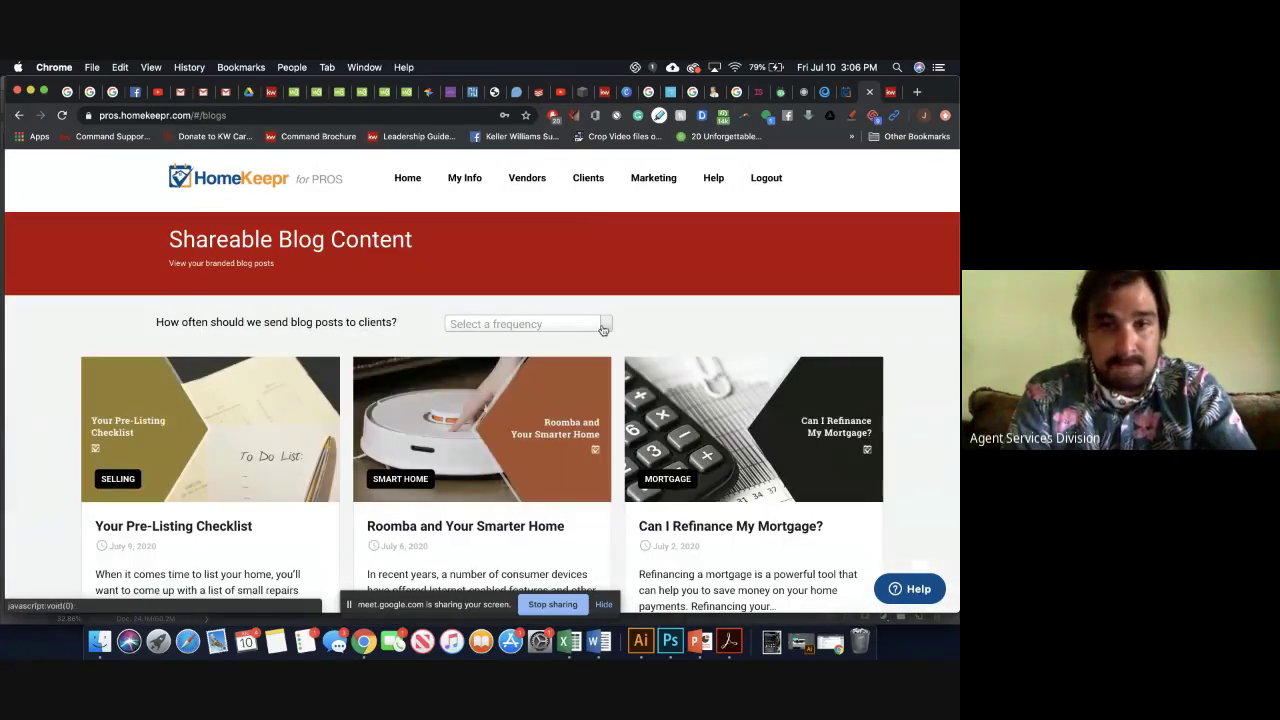
left_click(537, 325)
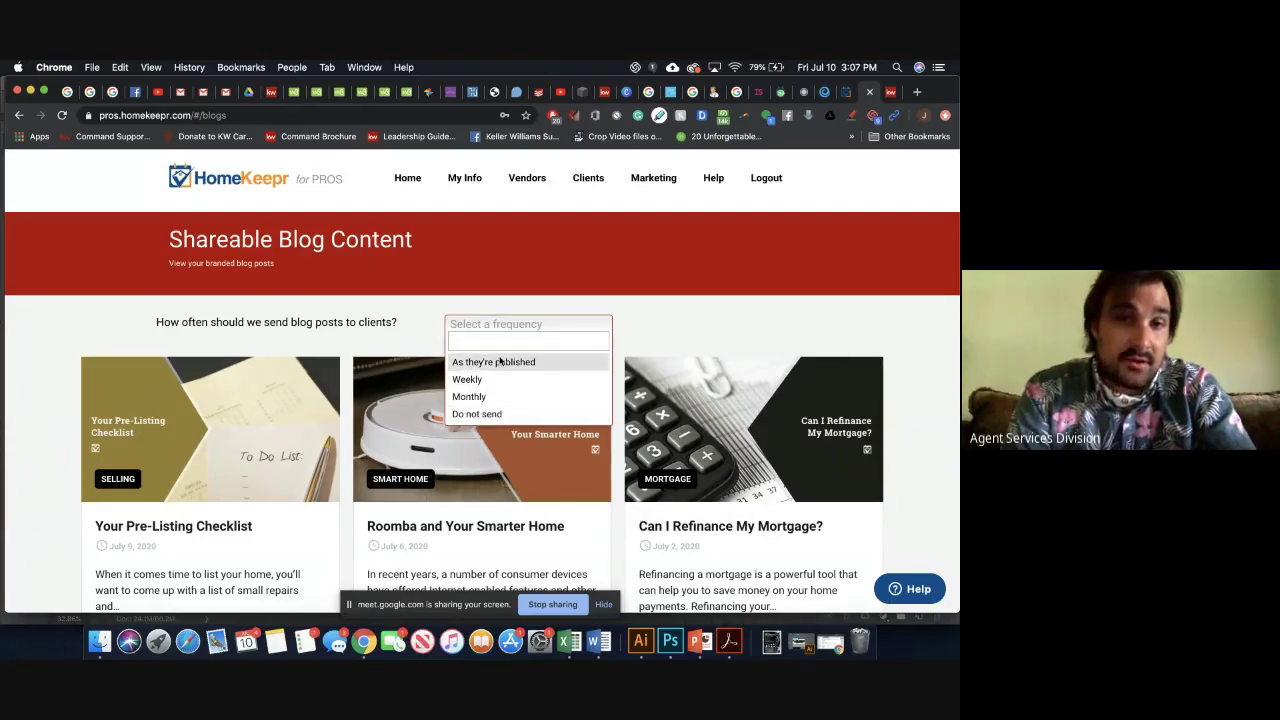
left_click(765, 257)
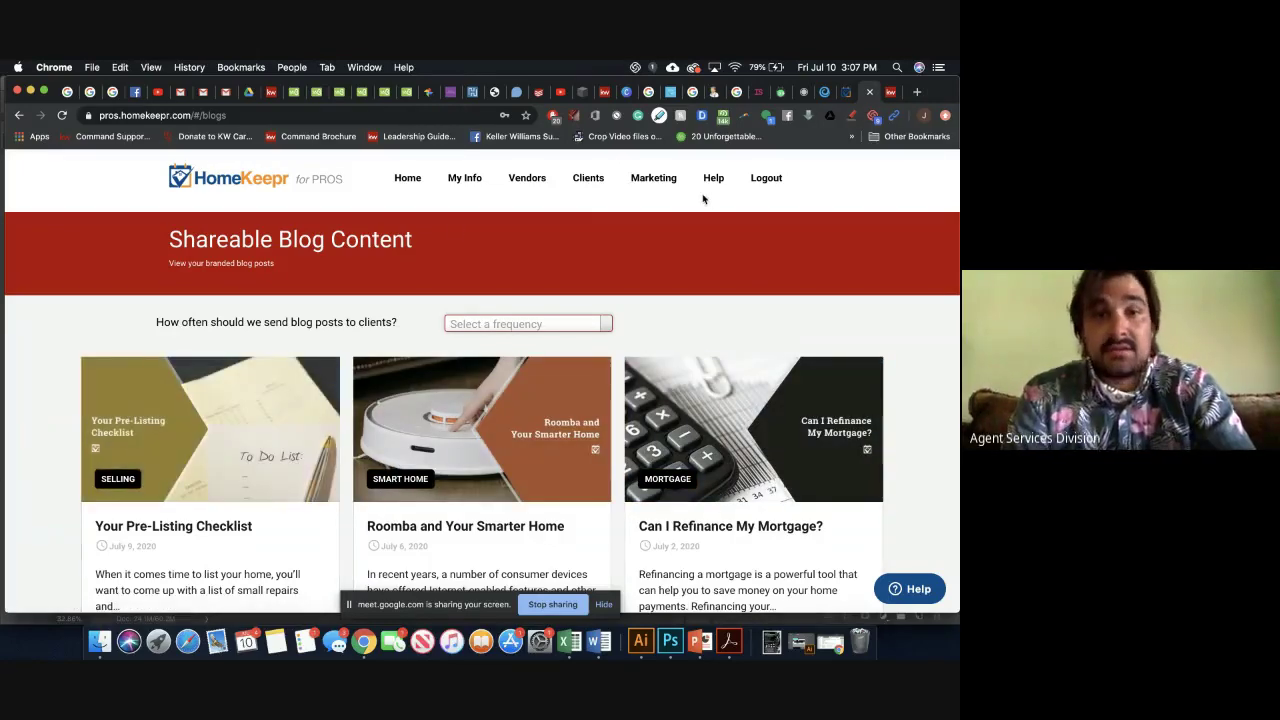
scroll(383, 245, "down", 15)
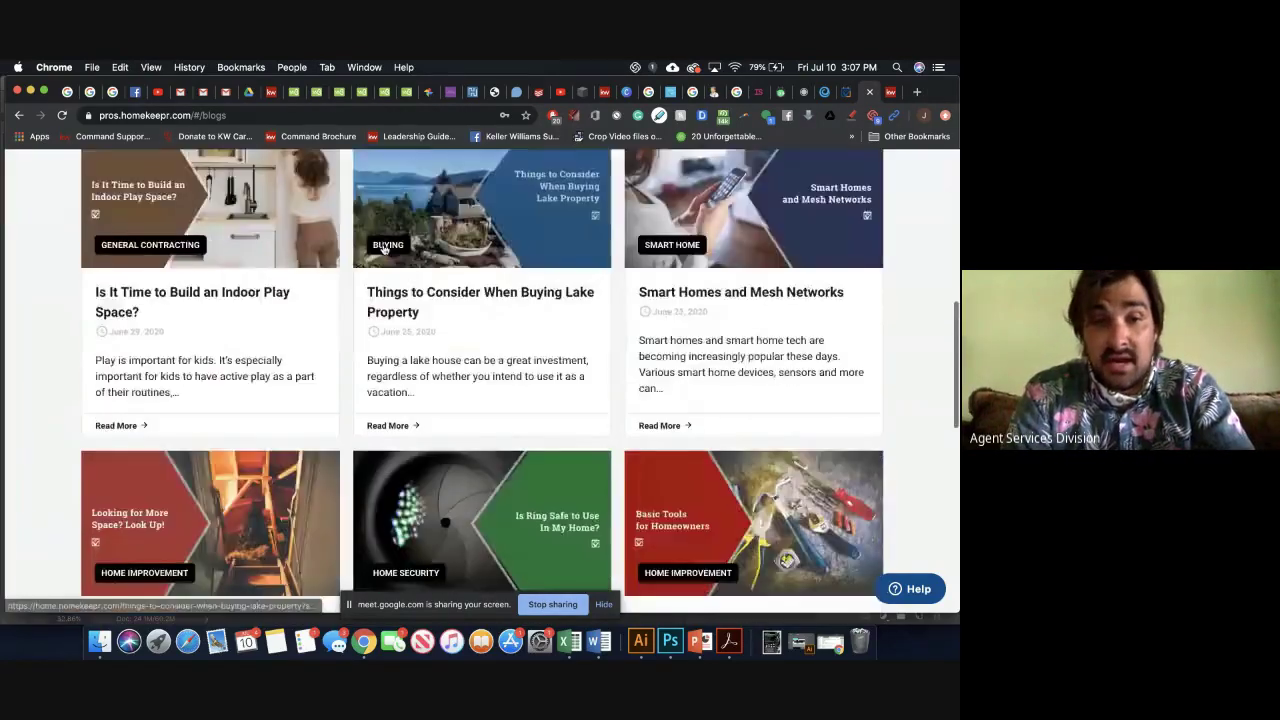
scroll(383, 249, "up", 15)
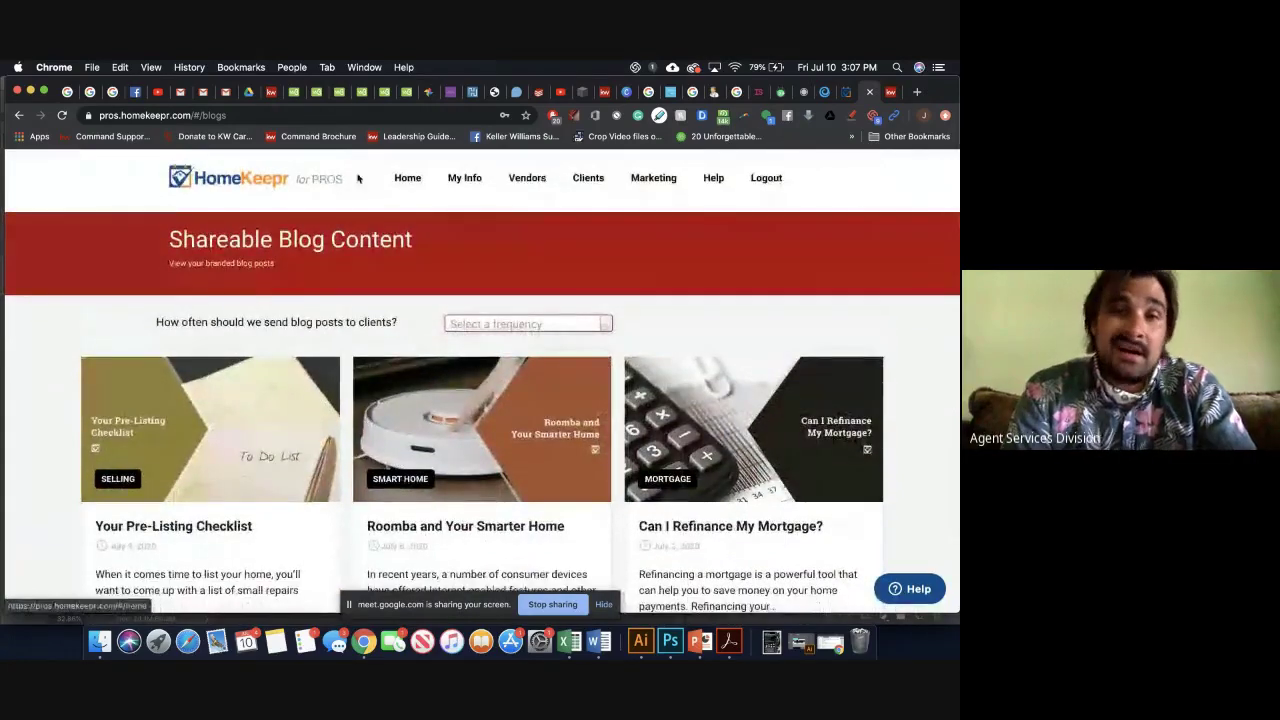
Step: Browse the Marketing Materials flyers, such as Flyer for Clients - Version 1
left_click(668, 184)
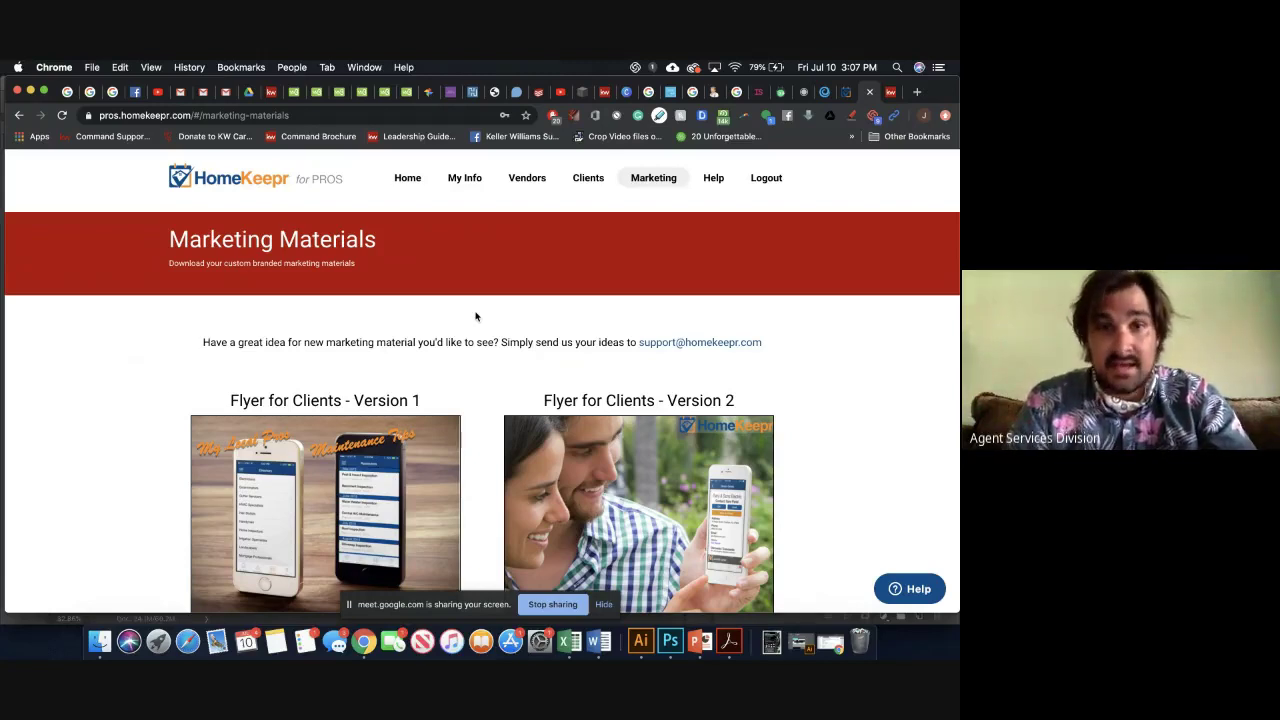
scroll(528, 421, "down", 1)
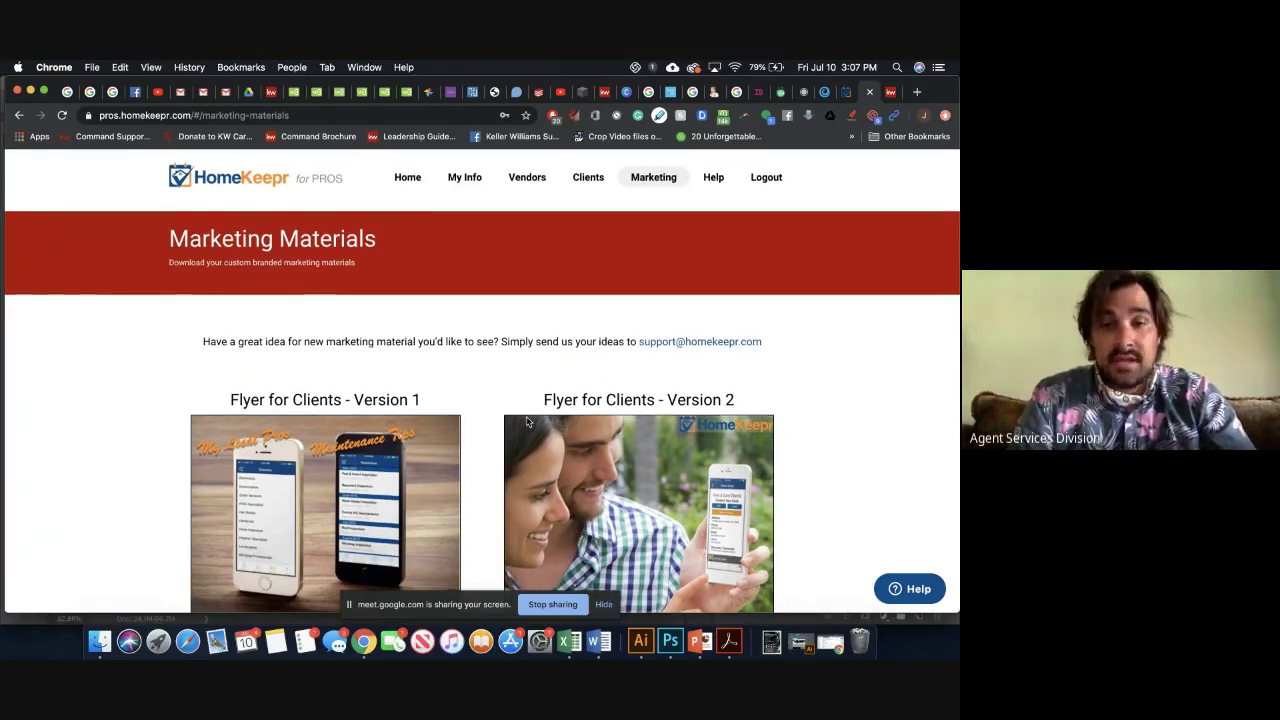
scroll(528, 421, "down", 3)
scroll(568, 455, "down", 2)
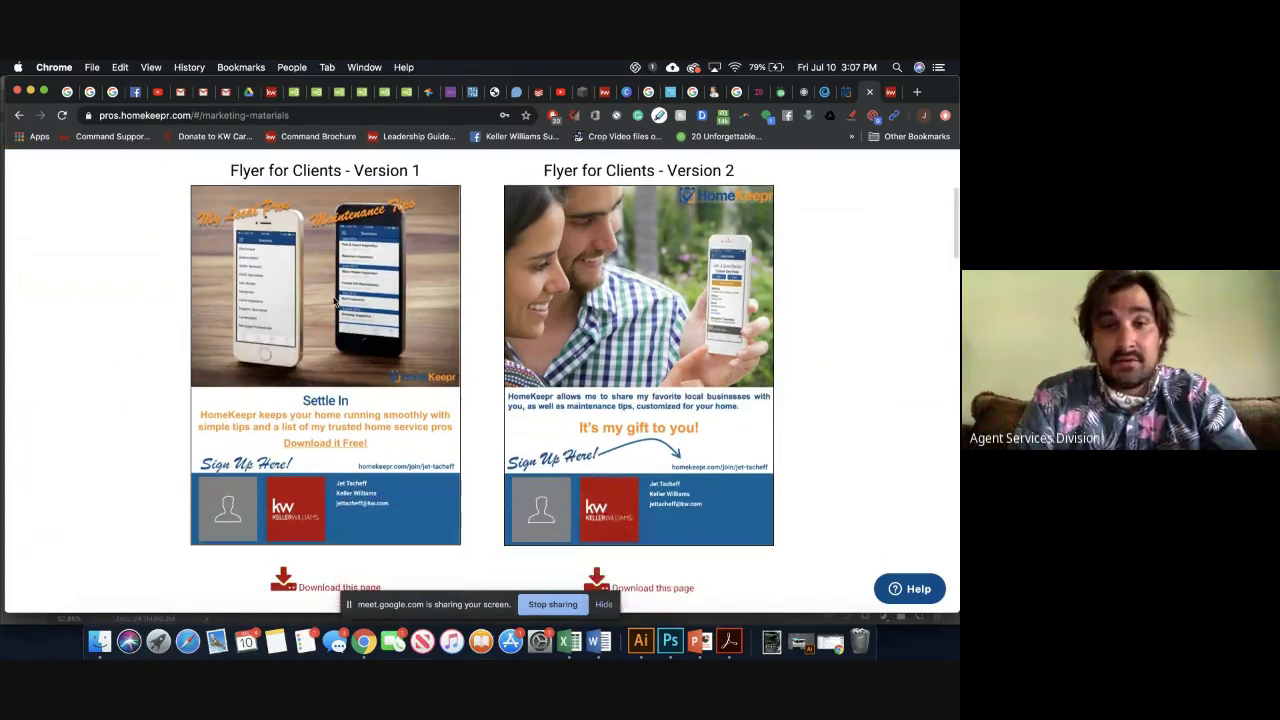
scroll(461, 421, "up", 1)
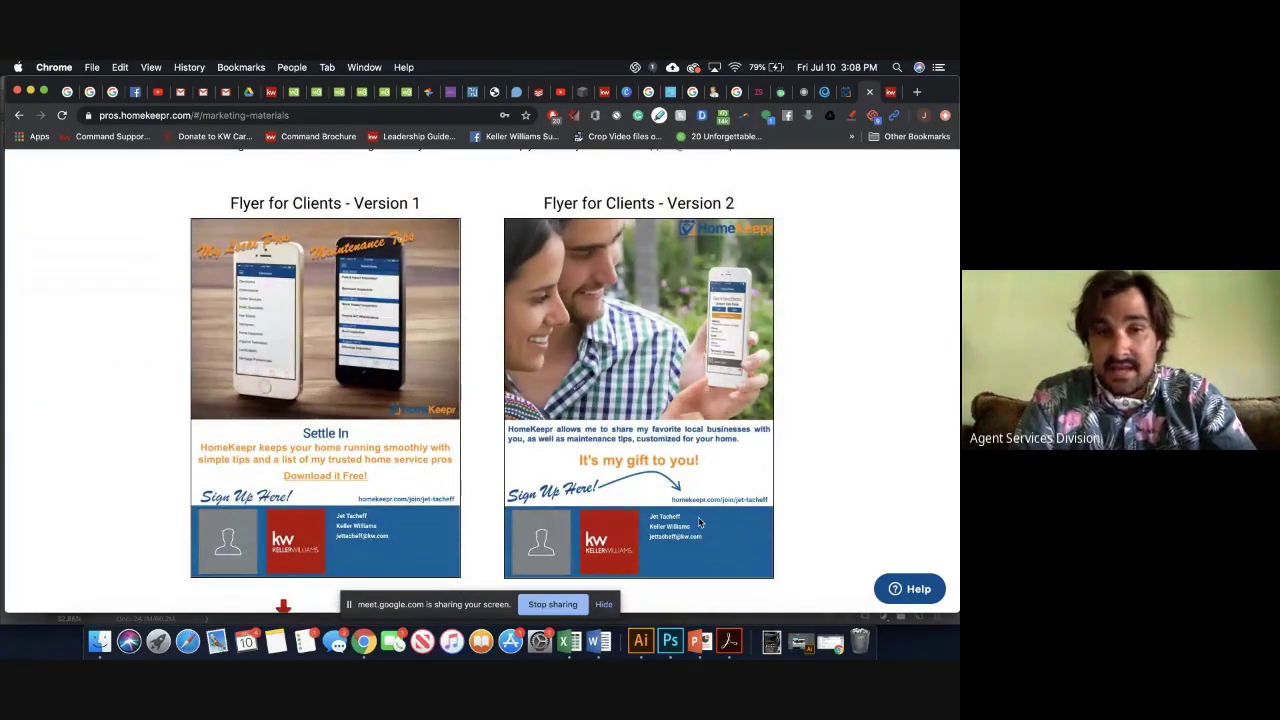
scroll(904, 492, "down", 15)
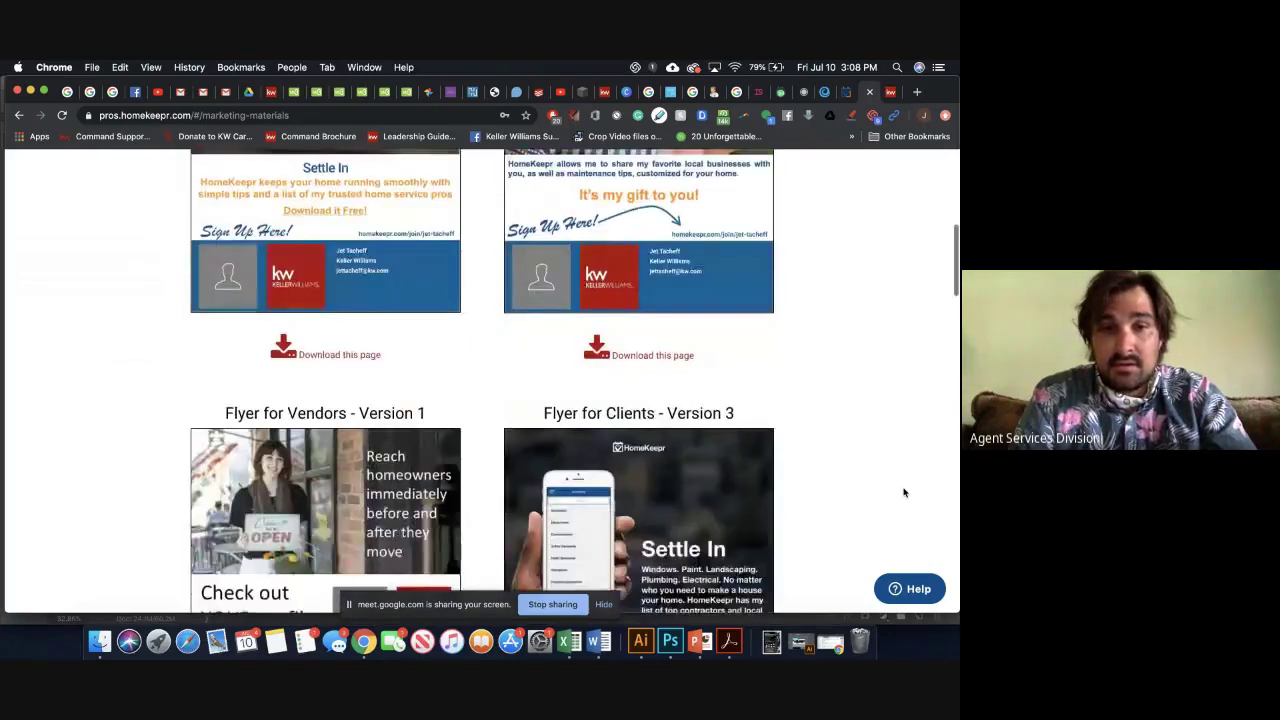
scroll(904, 492, "down", 8)
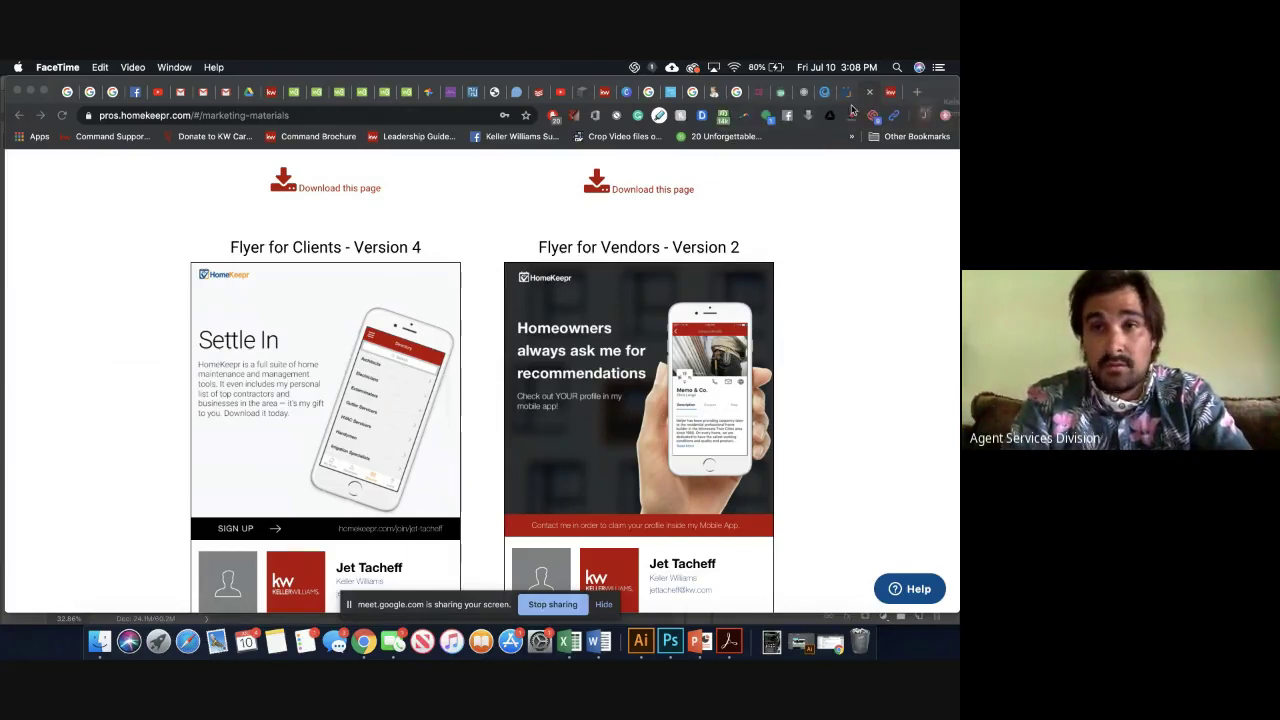
left_click(852, 108)
scroll(640, 400, "up", 10)
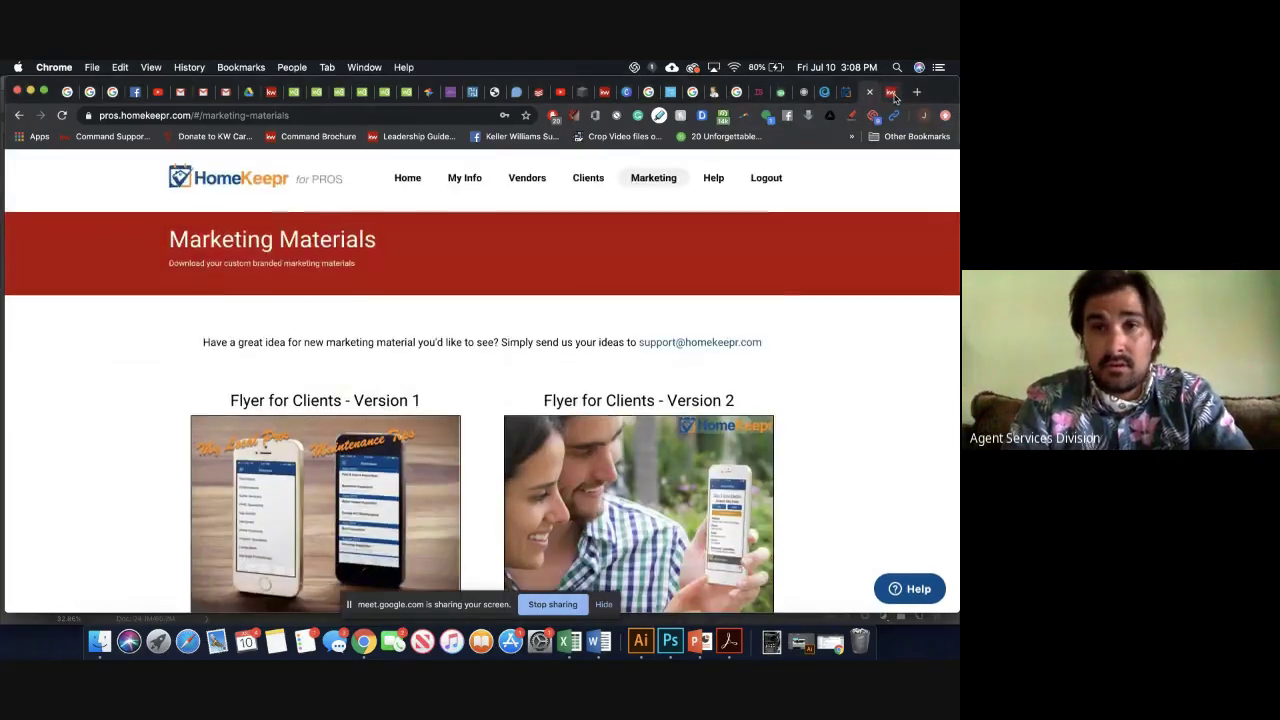
Step: Change the page title to 'Homekeepr Blog 2' and empty the SEO description
left_click(893, 94)
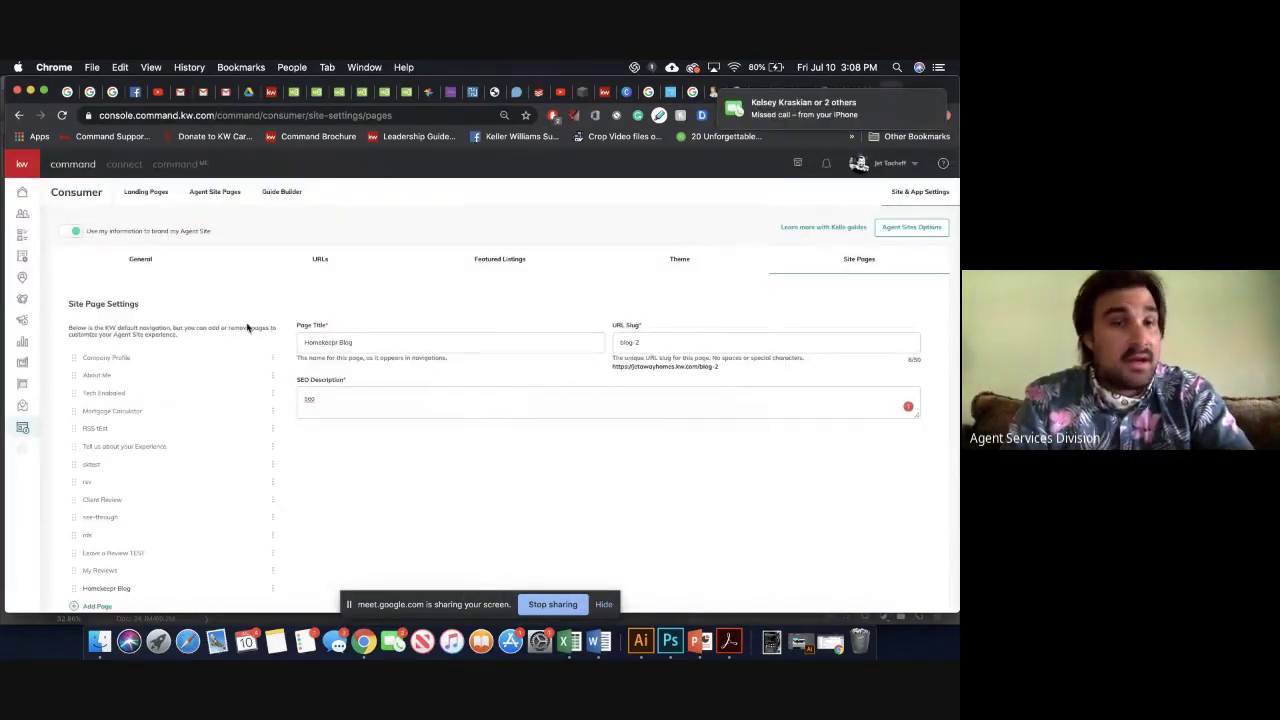
left_click(411, 345)
type("2")
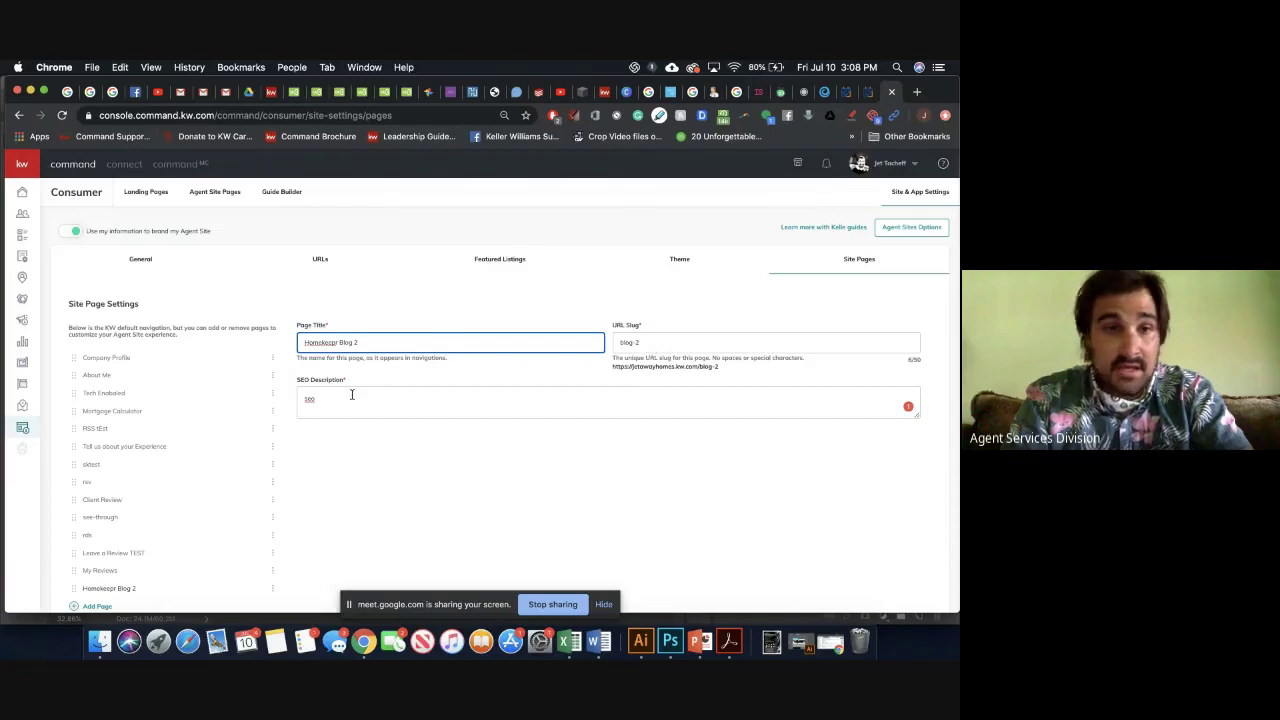
double_click(317, 401)
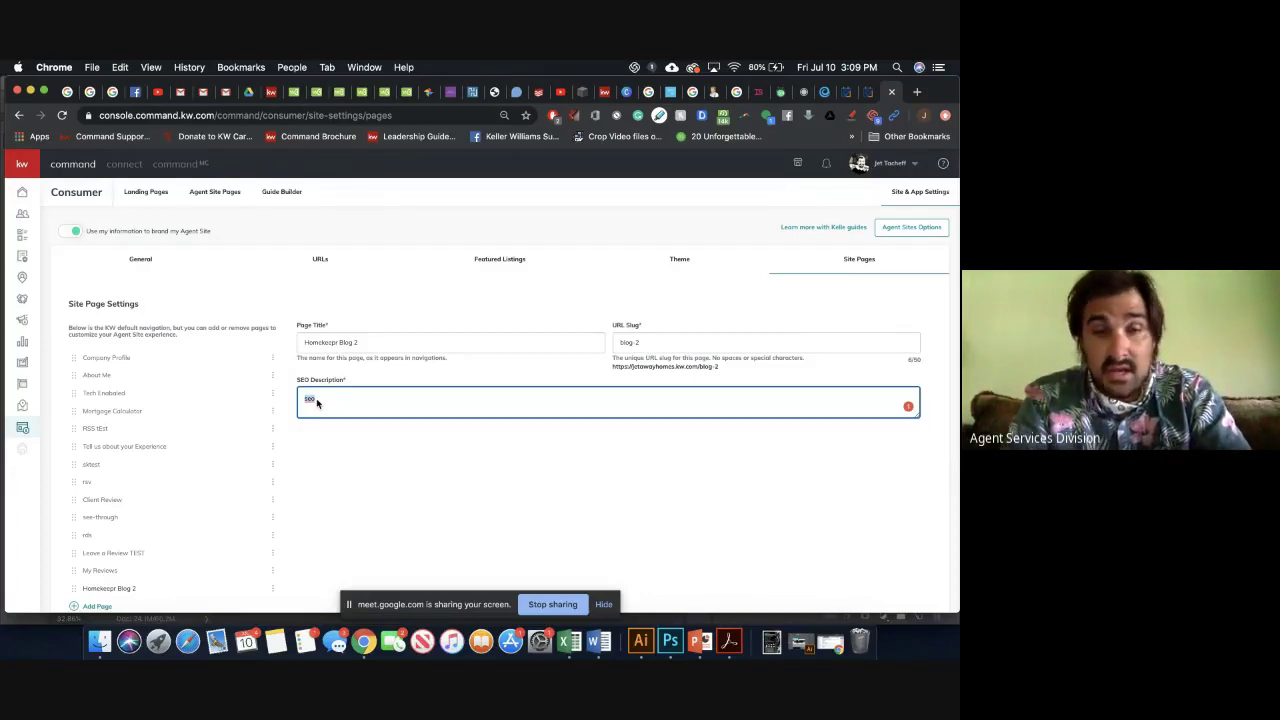
key("BackSpace")
left_click(317, 403)
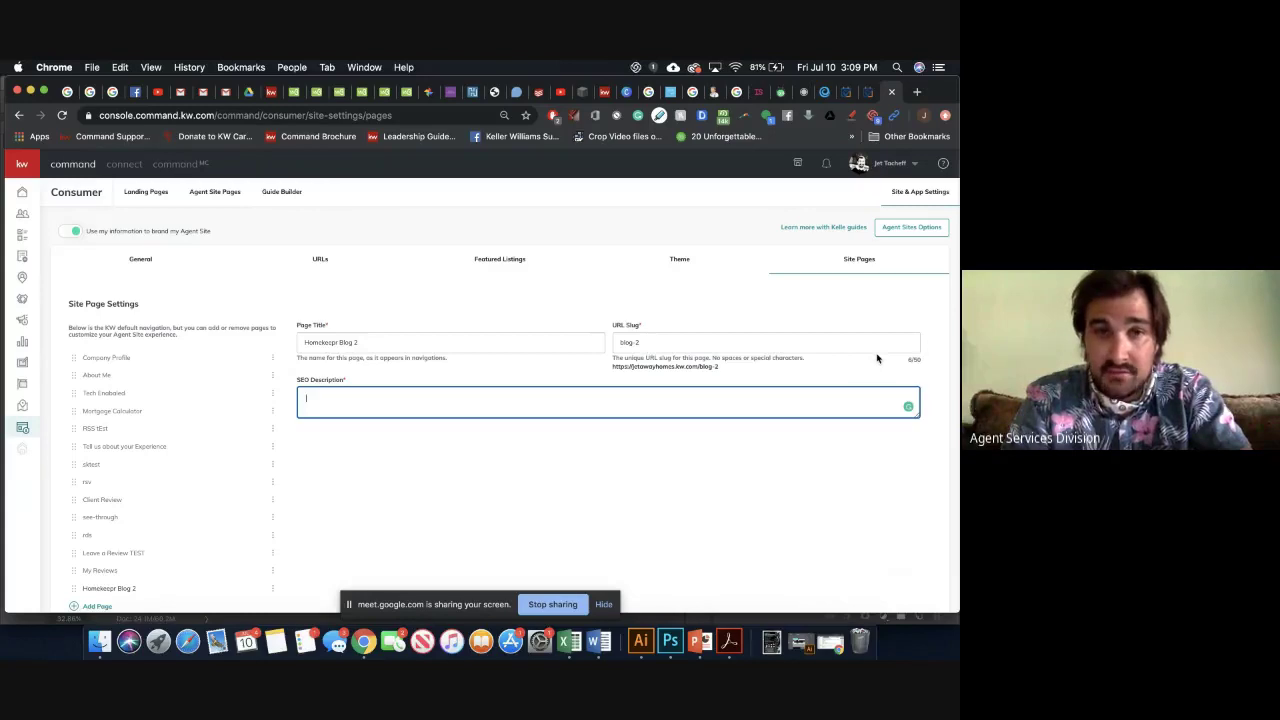
Step: Save the site page changes and return to the Agent Site Pages list
scroll(363, 457, "down", 2)
left_click(91, 588)
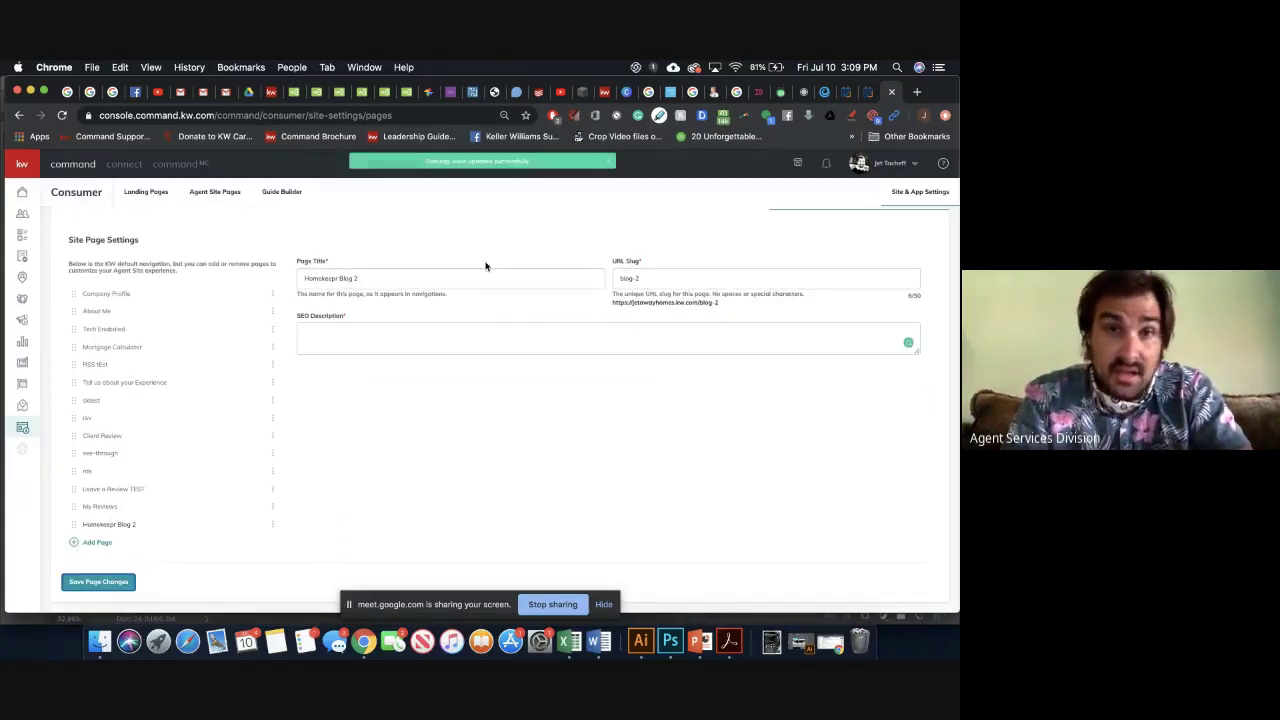
scroll(490, 275, "up", 2)
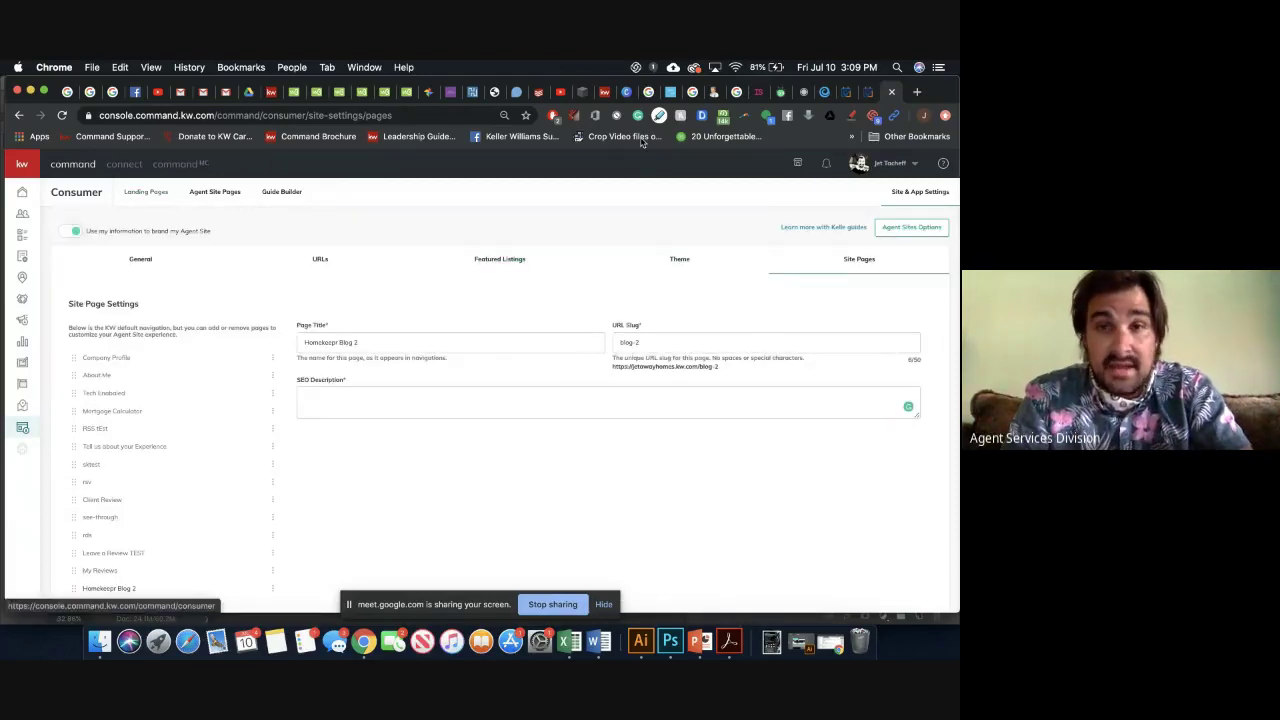
left_click(216, 193)
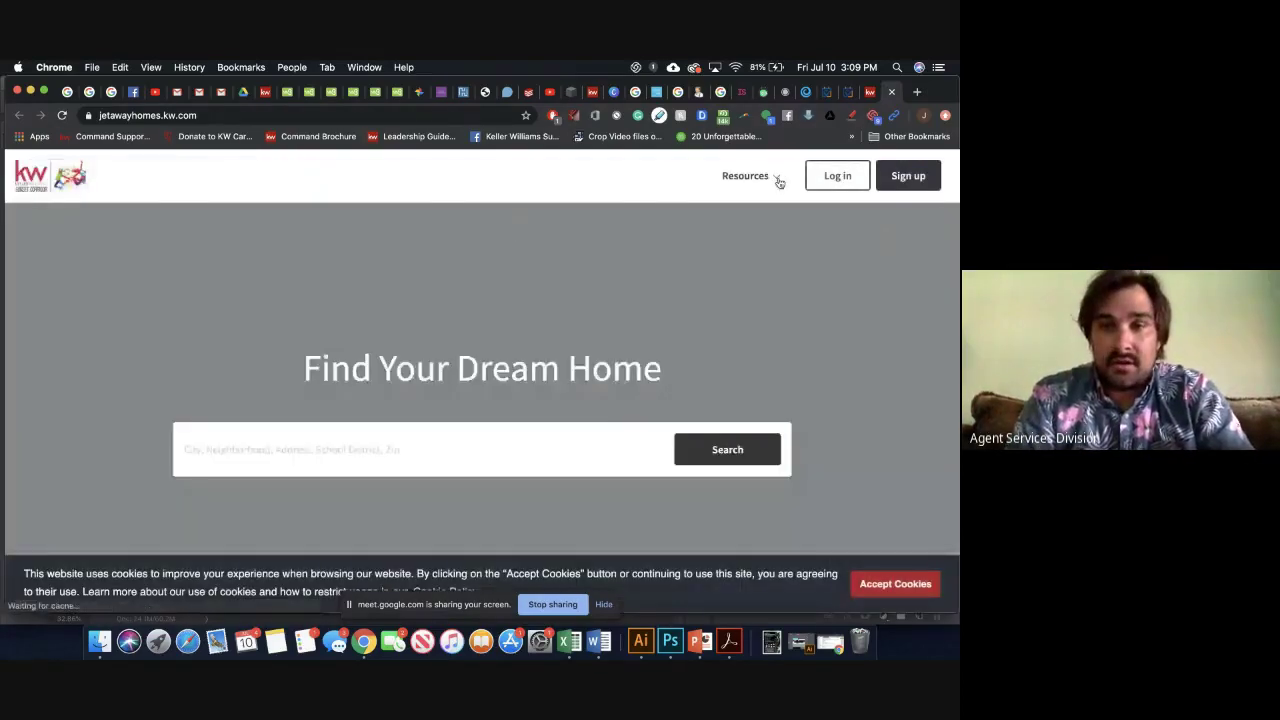
Step: Verify Homekeepr Blog 2 appears under Resources on the live site, then close the blog tab
left_click(777, 180)
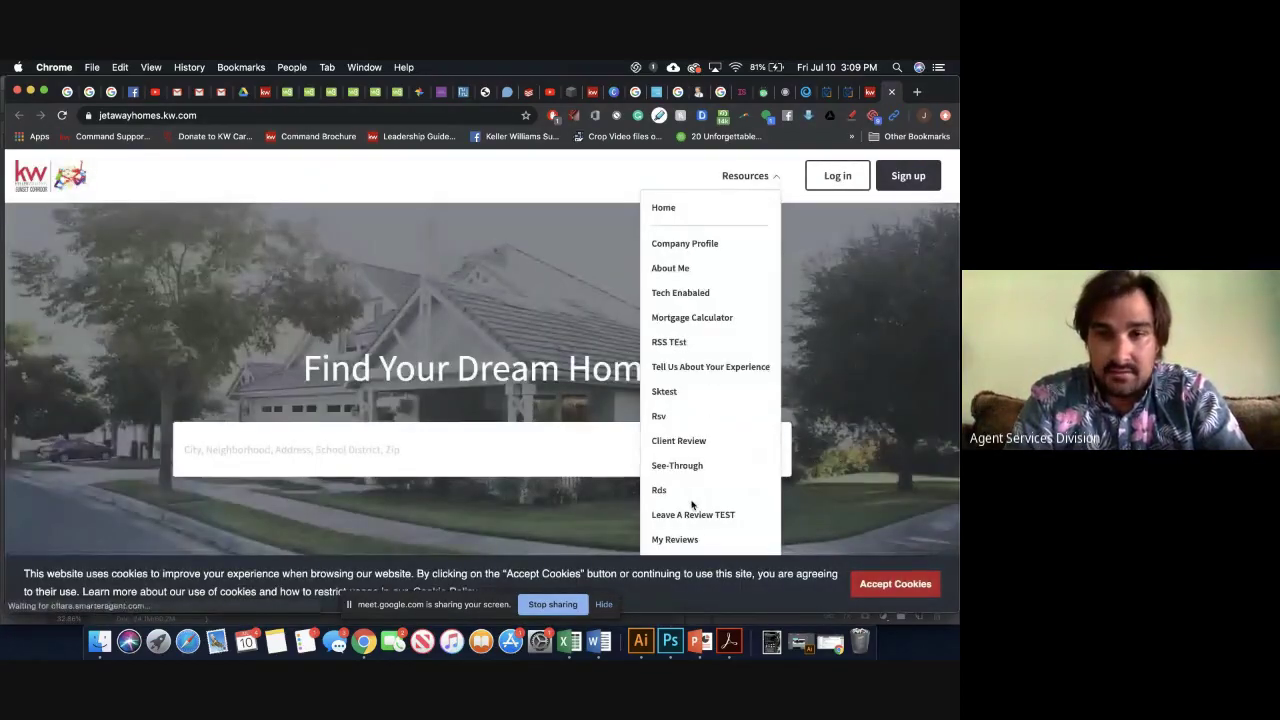
scroll(691, 505, "down", 3)
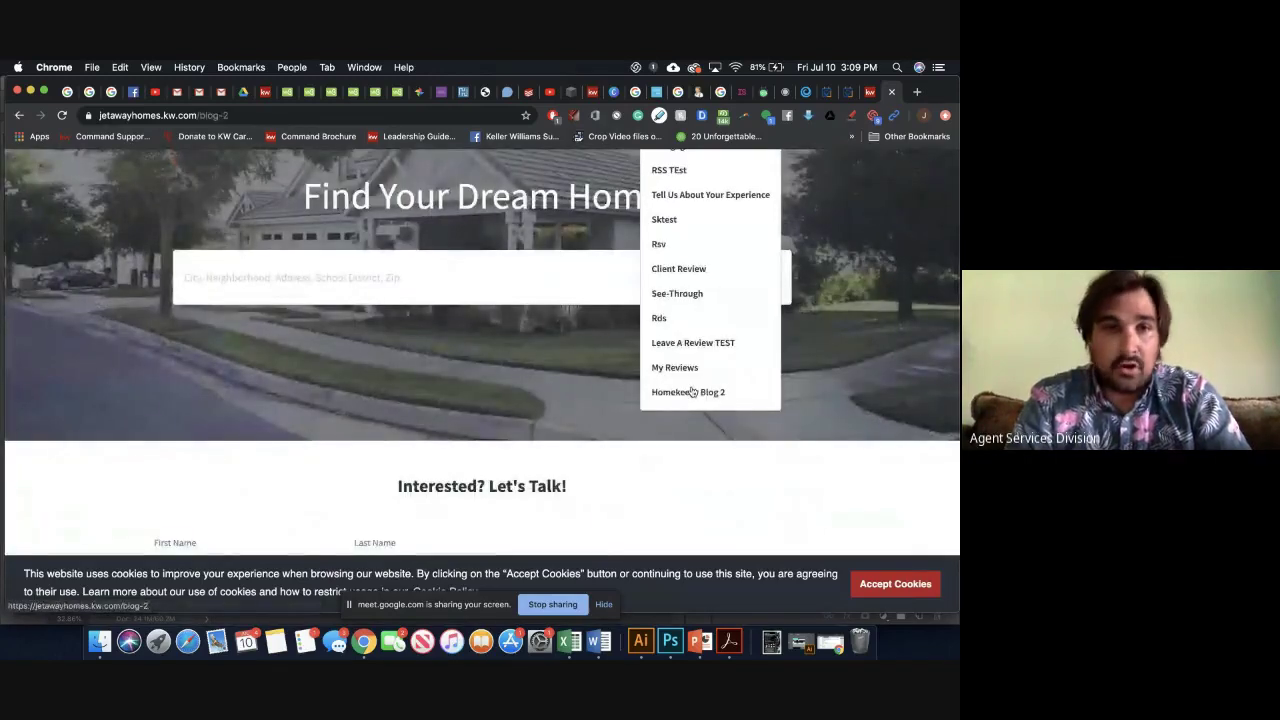
left_click(691, 390)
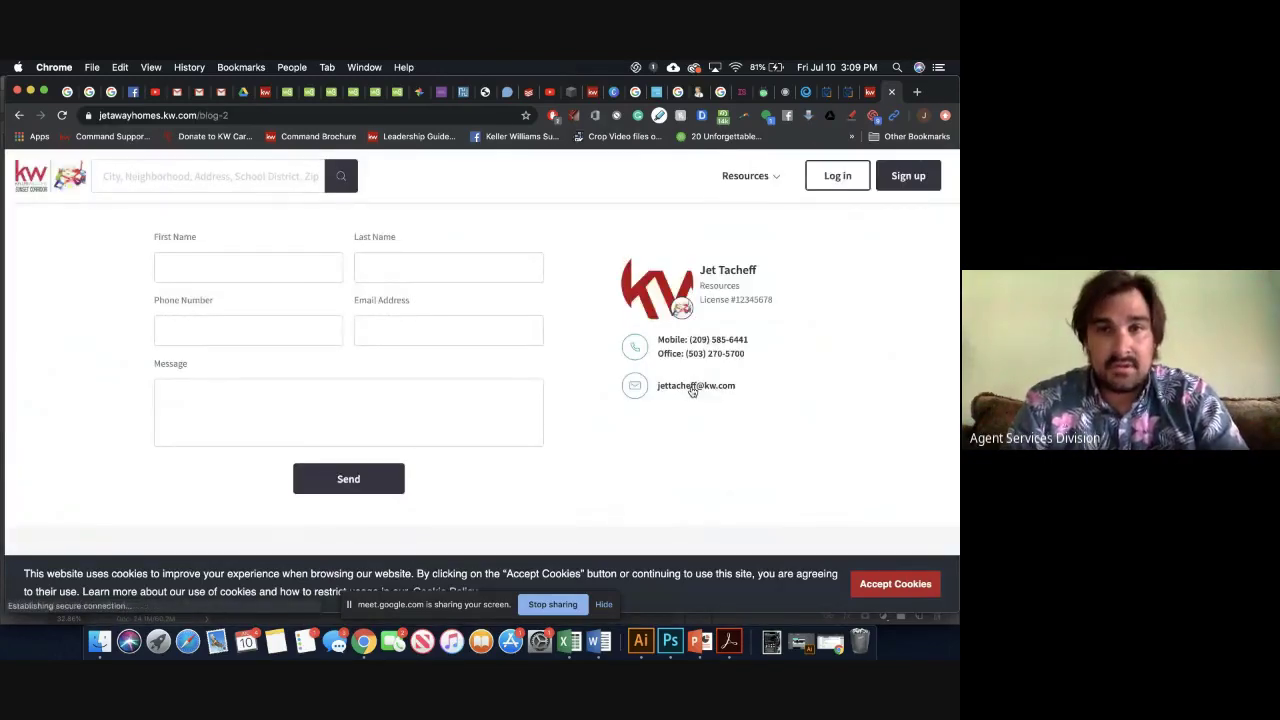
scroll(692, 391, "up", 3)
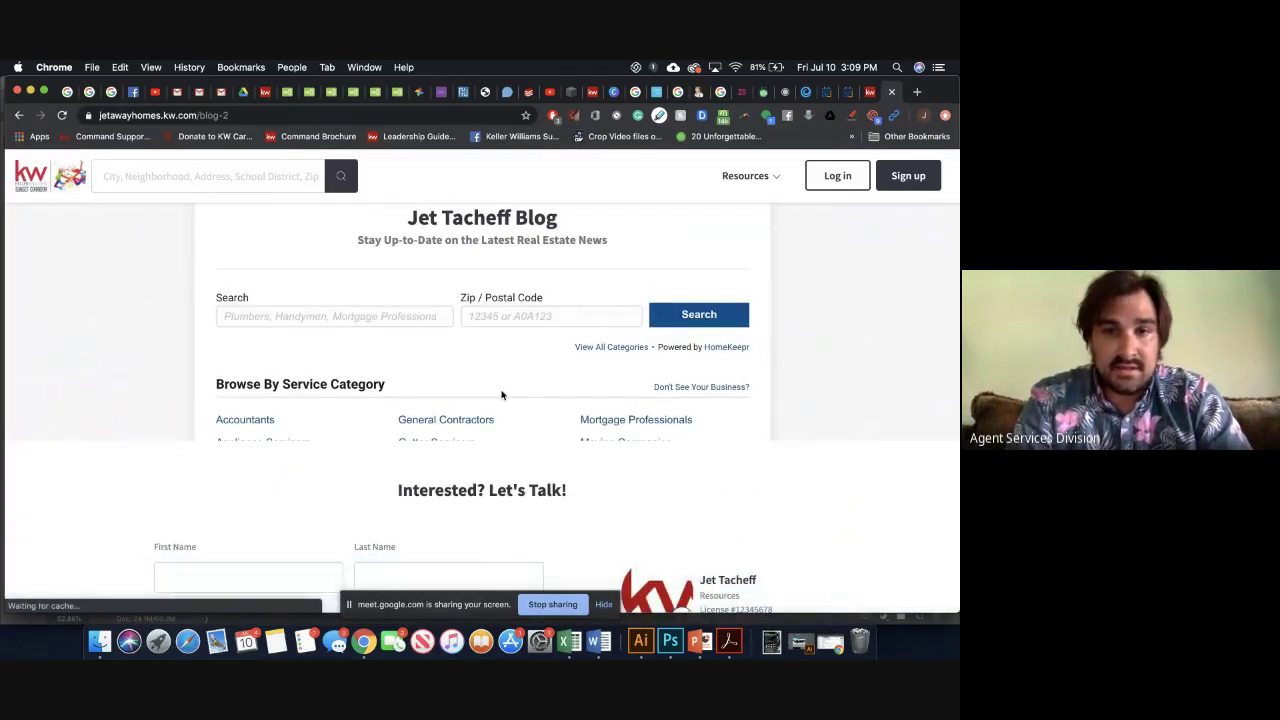
scroll(502, 395, "down", 5)
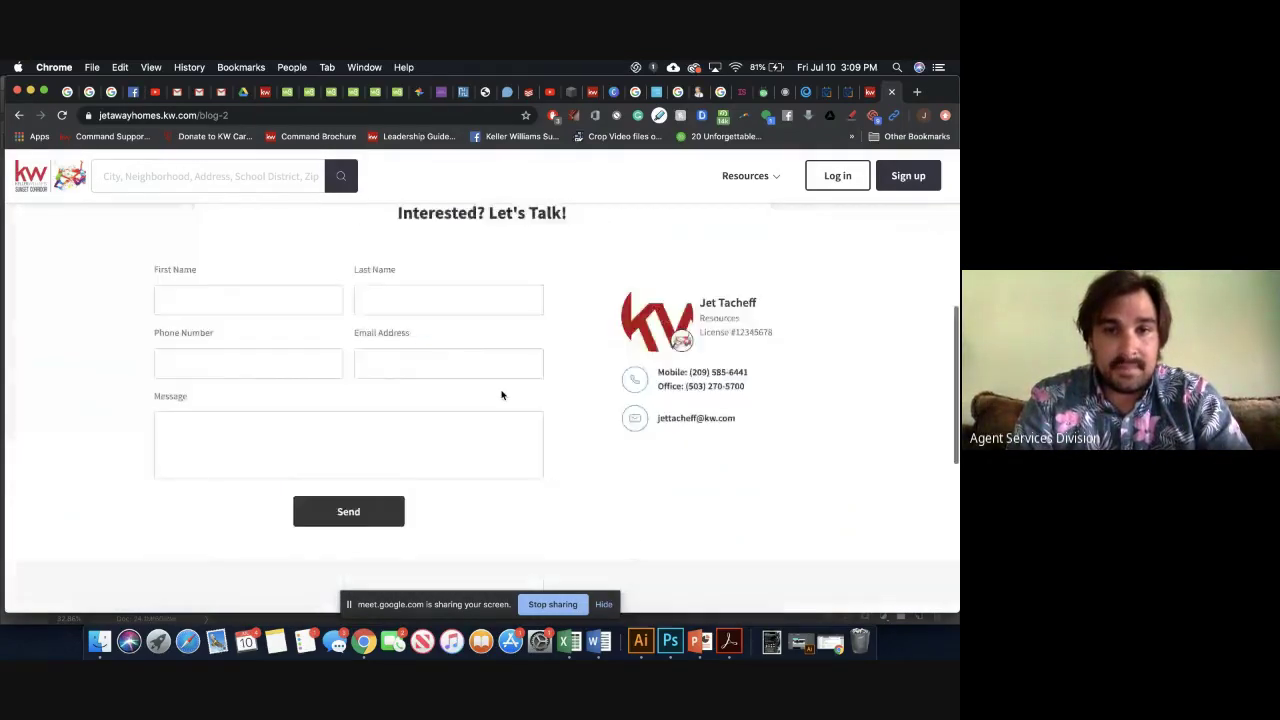
scroll(502, 395, "up", 5)
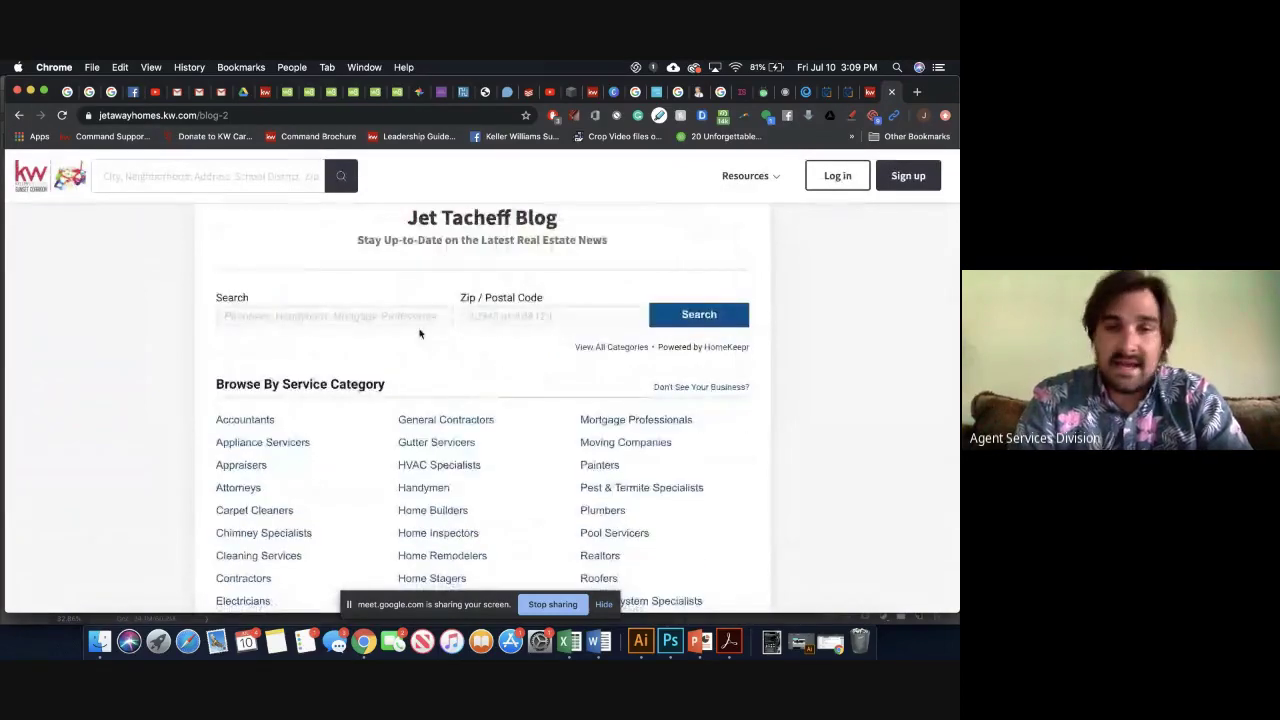
scroll(515, 307, "down", 2)
scroll(515, 305, "up", 2)
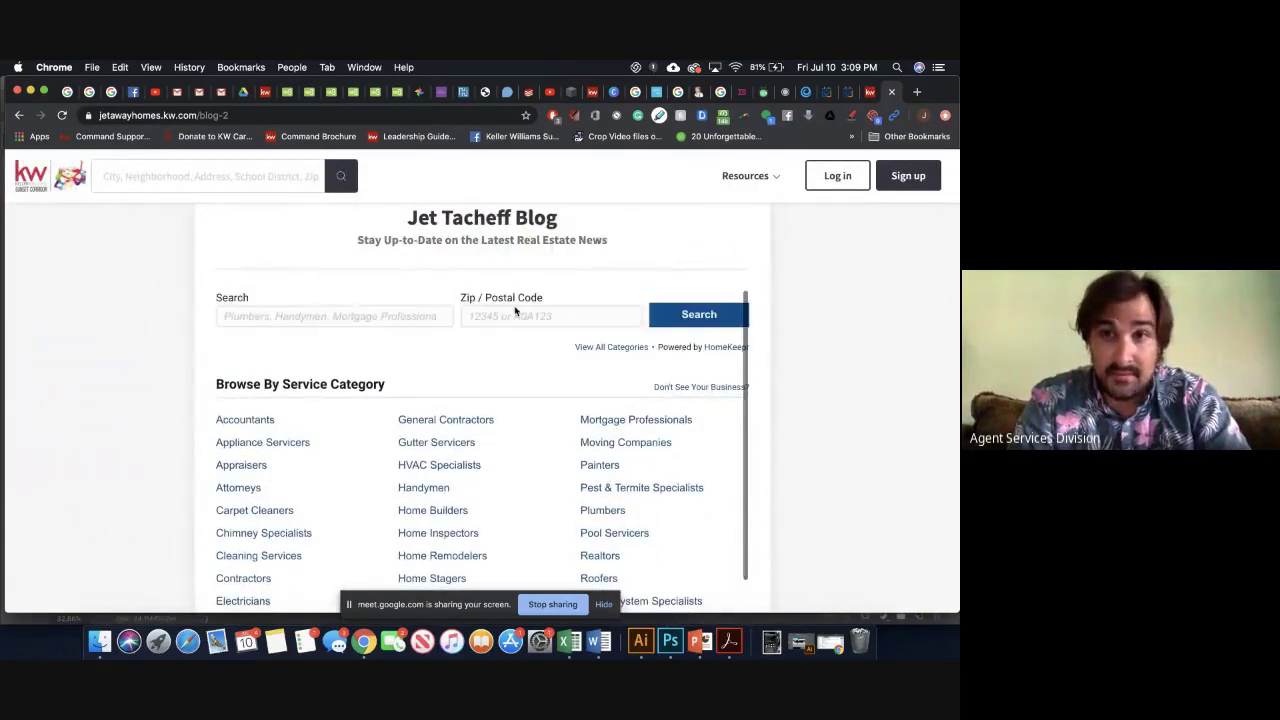
left_click(752, 185)
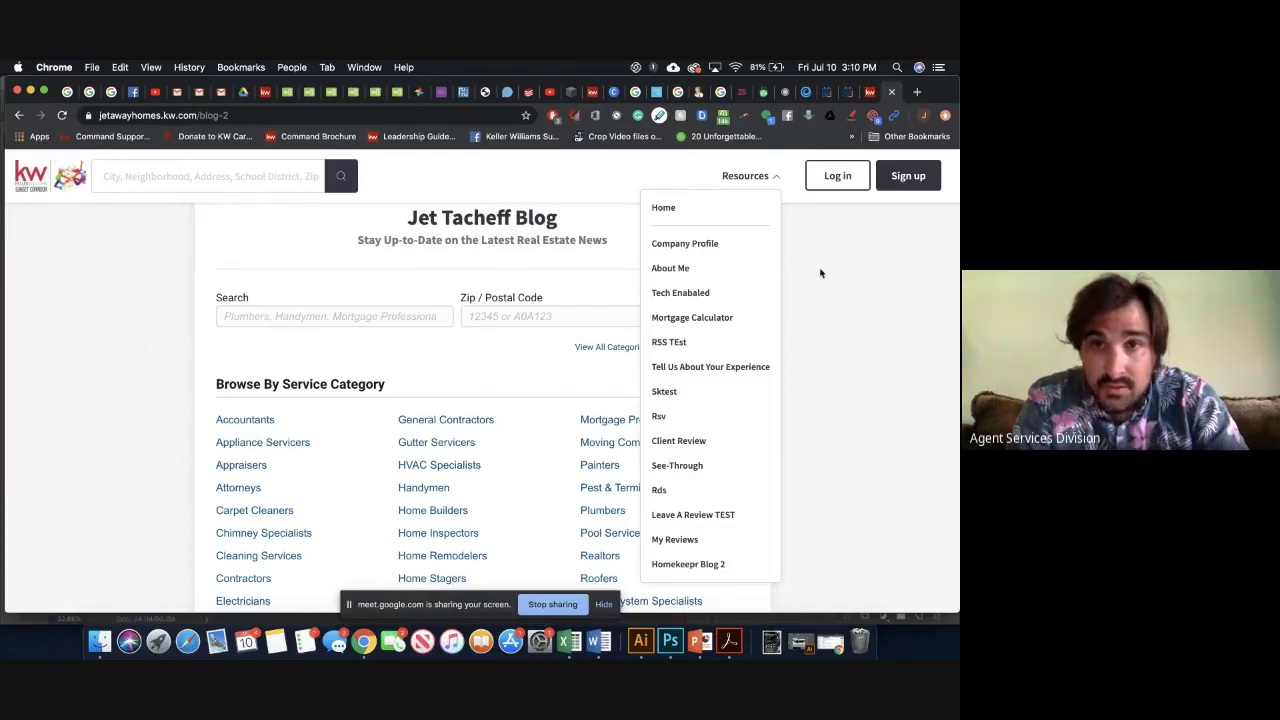
left_click(891, 93)
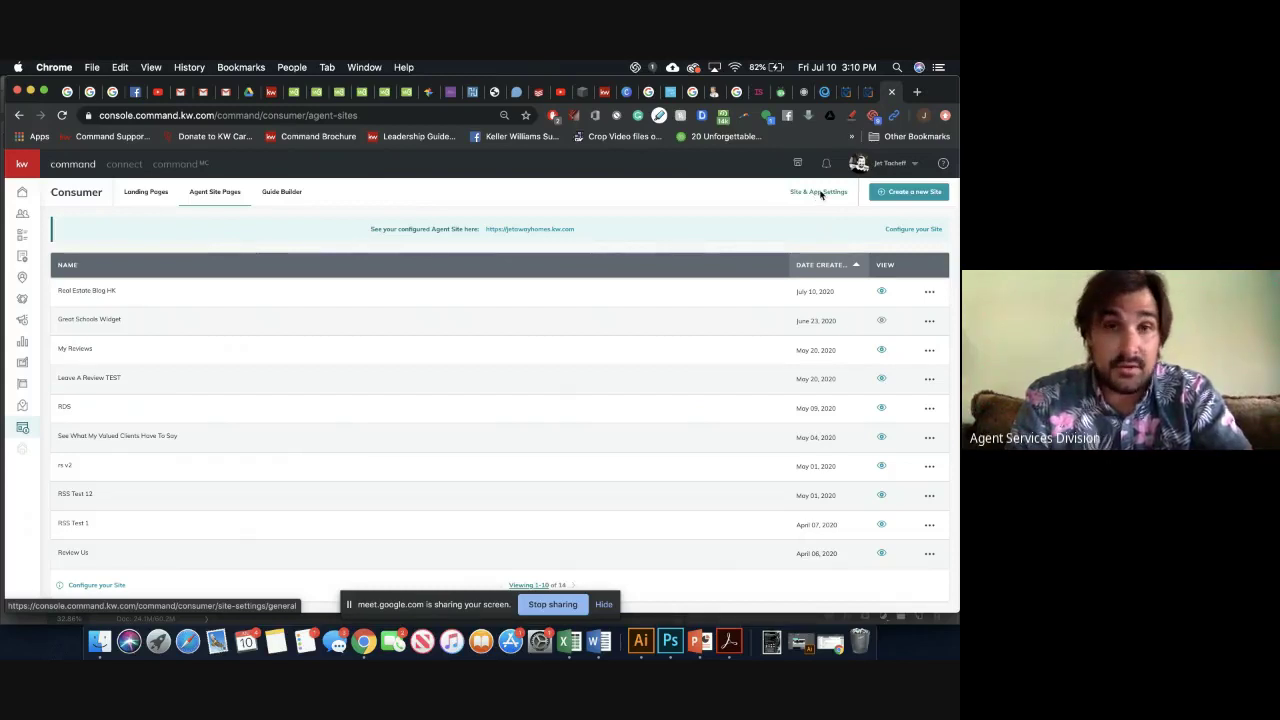
left_click(821, 193)
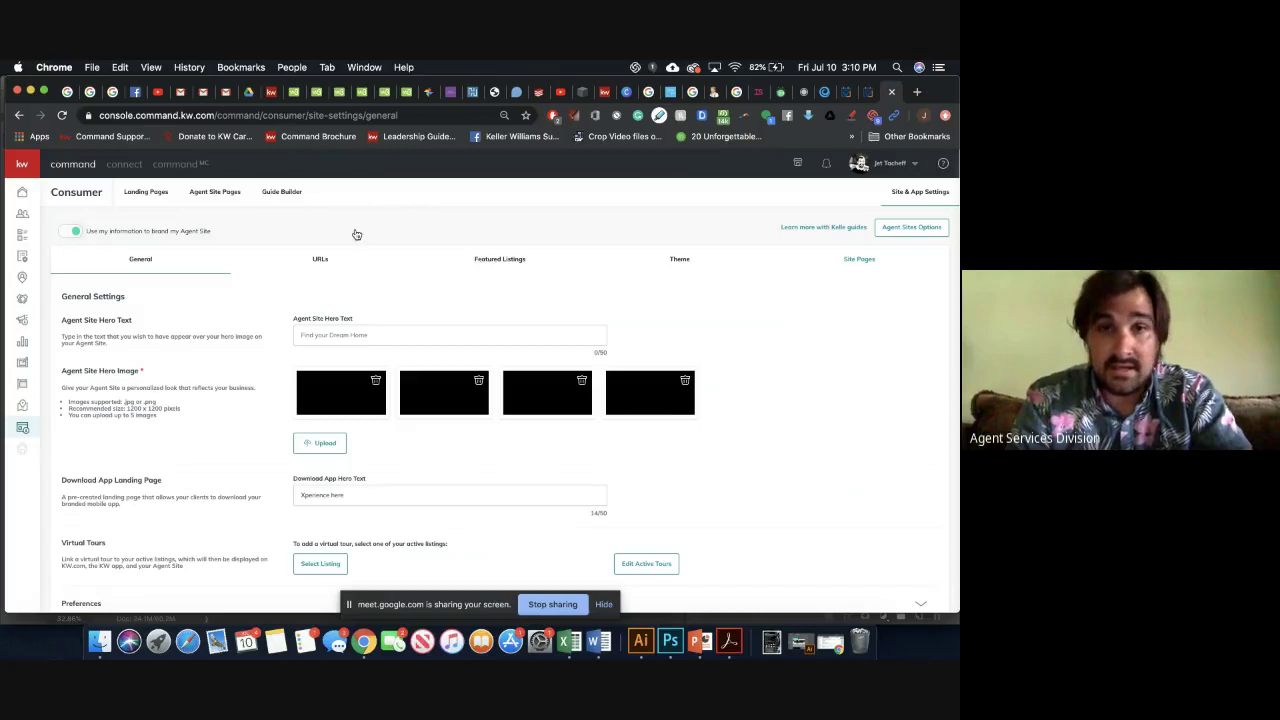
Step: Add a site page linked to the Great Schools Widget, titled 'School Search'
left_click(858, 261)
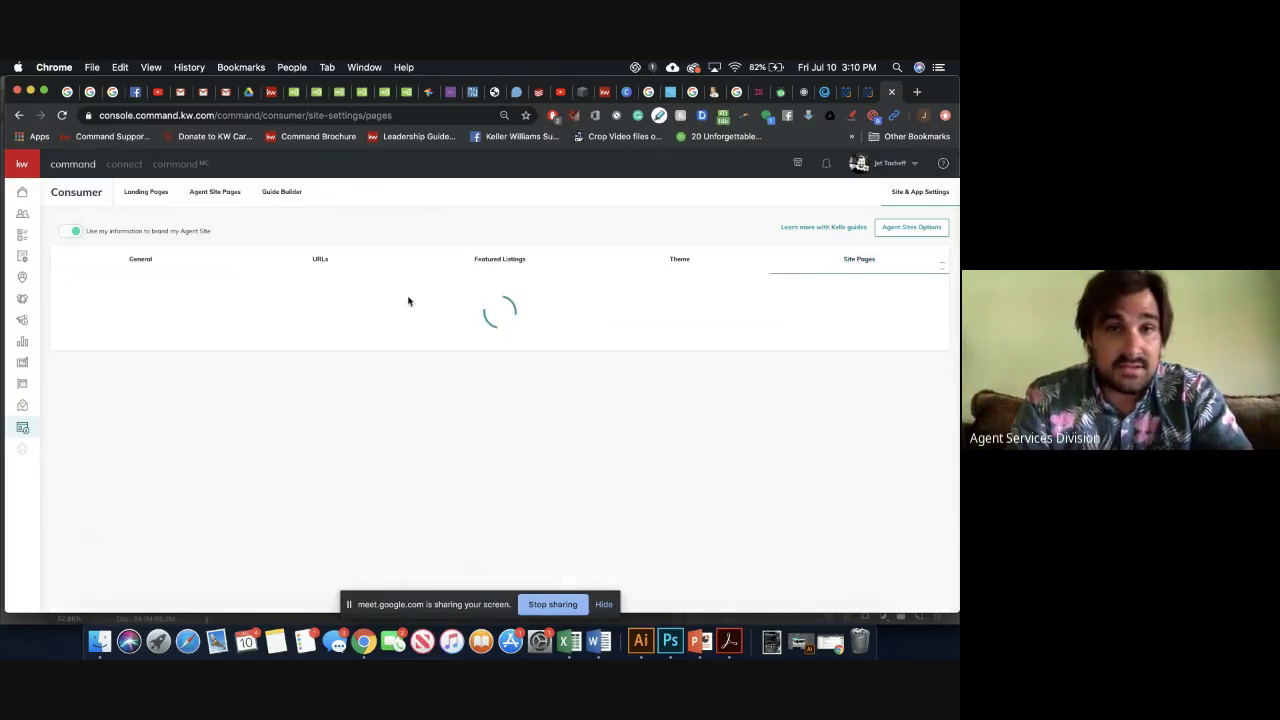
scroll(357, 326, "down", 1)
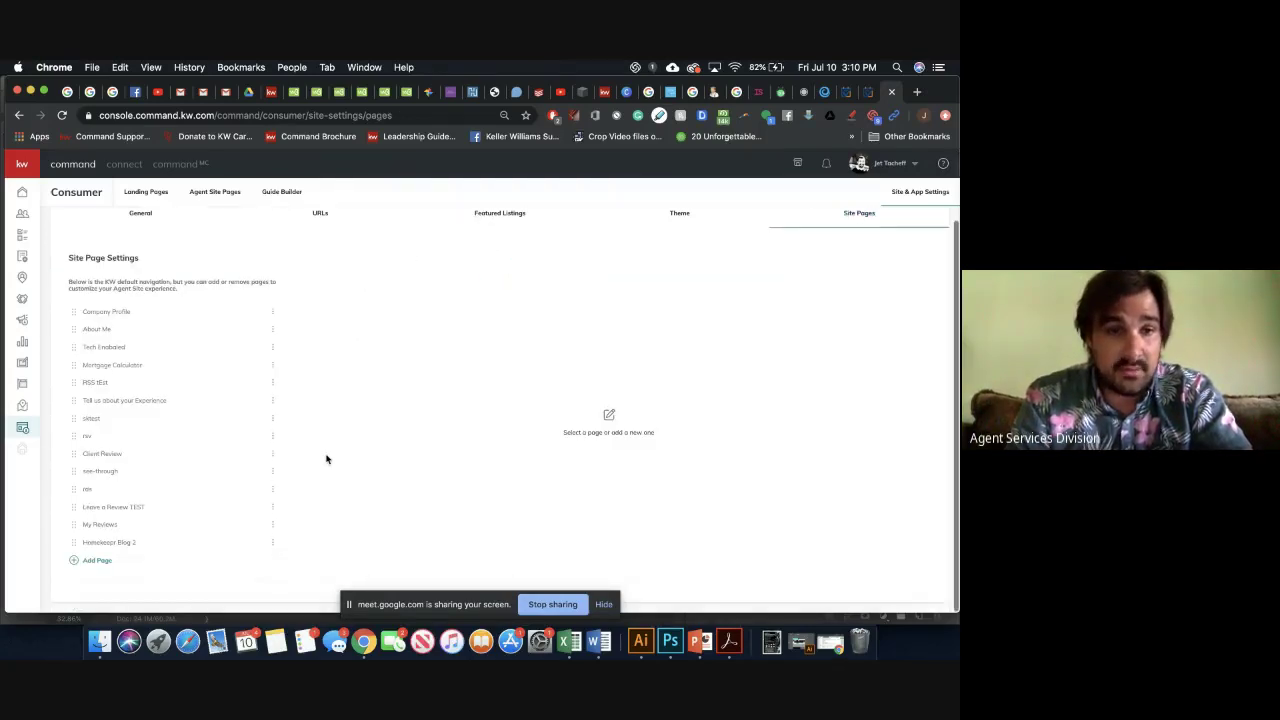
left_click(98, 561)
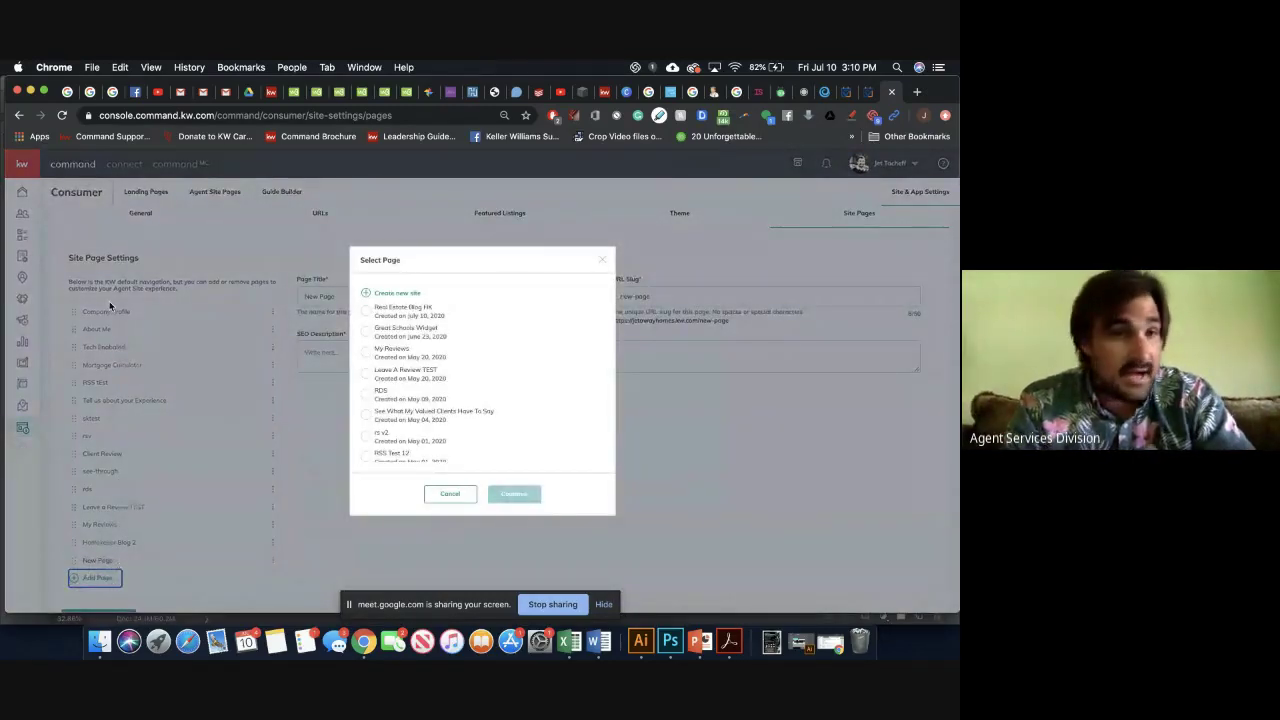
left_click(366, 334)
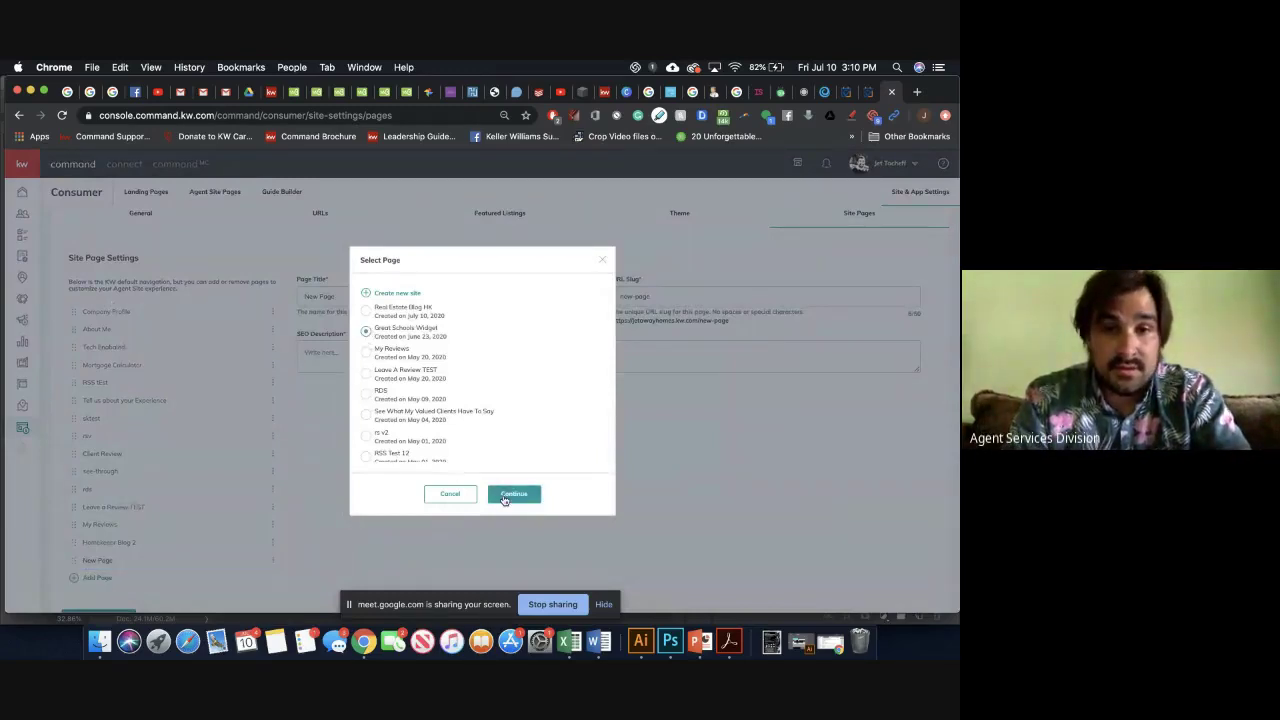
left_click(513, 494)
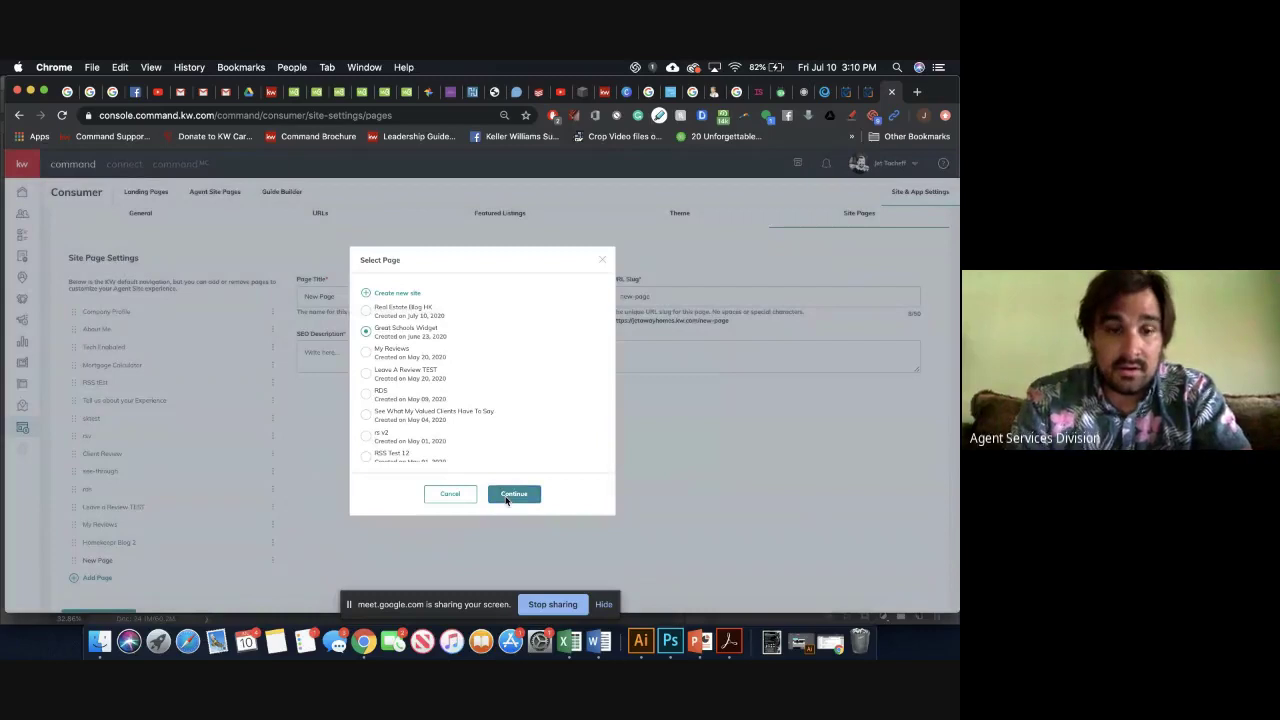
type("Gr")
type("hool")
type(" Search")
Step: Set the slug to school-search, save the page, and return to Agent Site Pages
left_click(649, 297)
triple_click(649, 297)
type("school-sea")
left_click(449, 362)
scroll(647, 487, "up", 1)
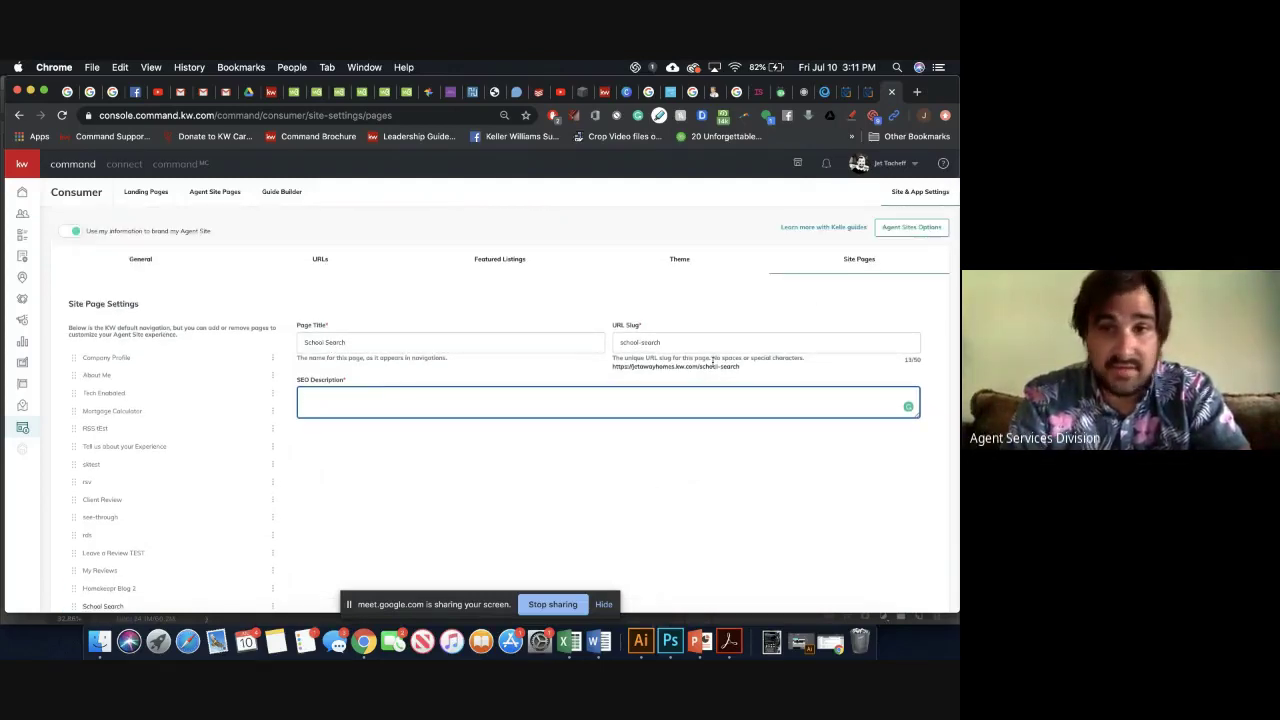
scroll(338, 520, "down", 2)
left_click(87, 583)
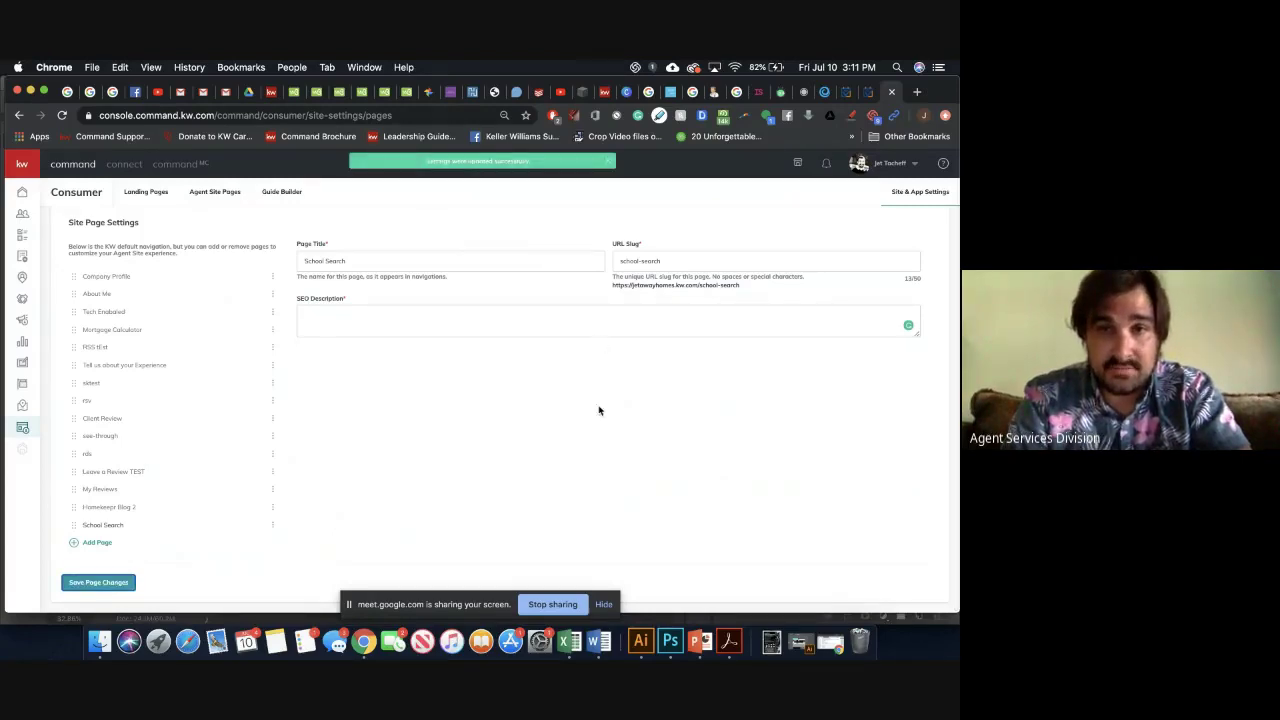
scroll(594, 423, "up", 2)
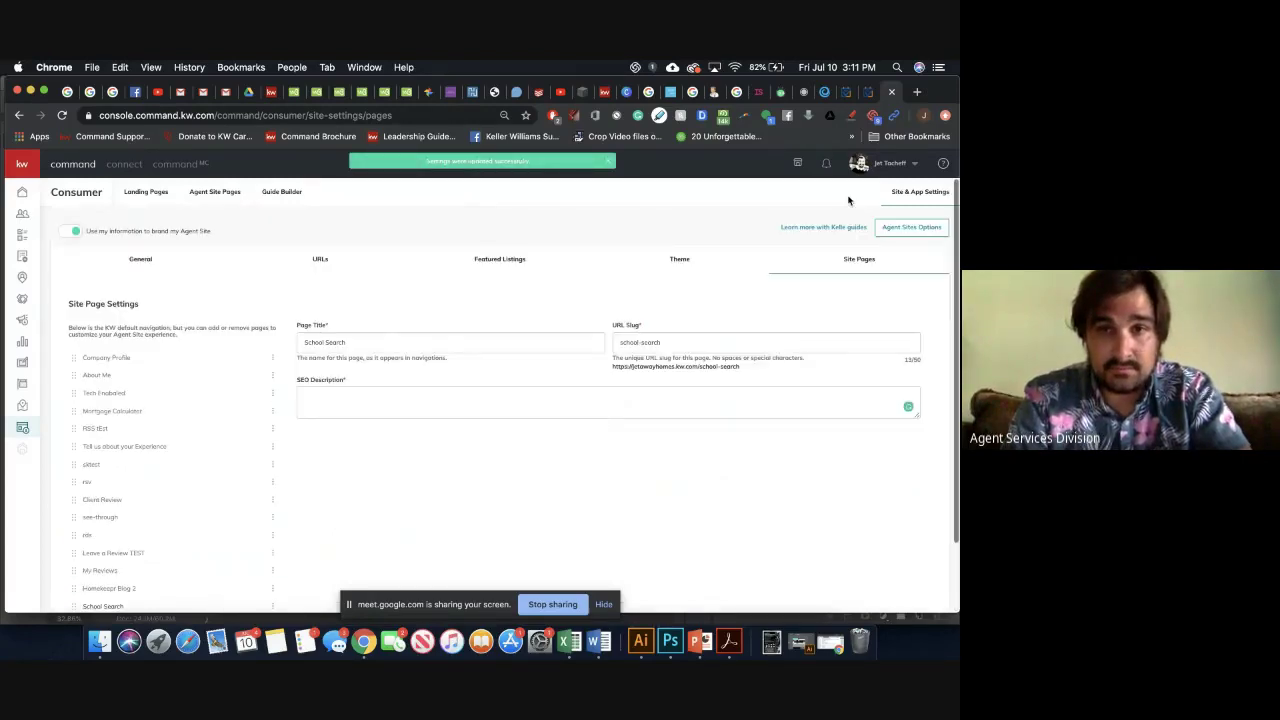
left_click(213, 195)
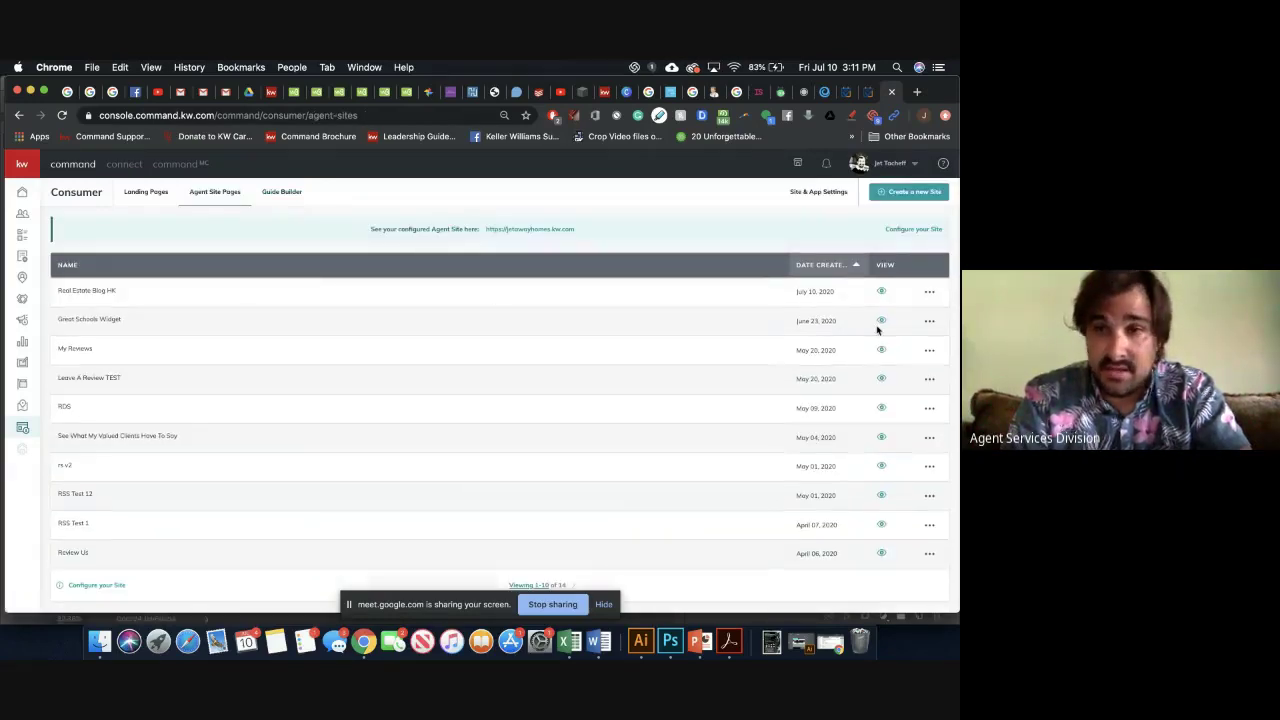
Step: Open the live agent site and go to Resources > School Search
left_click(546, 231)
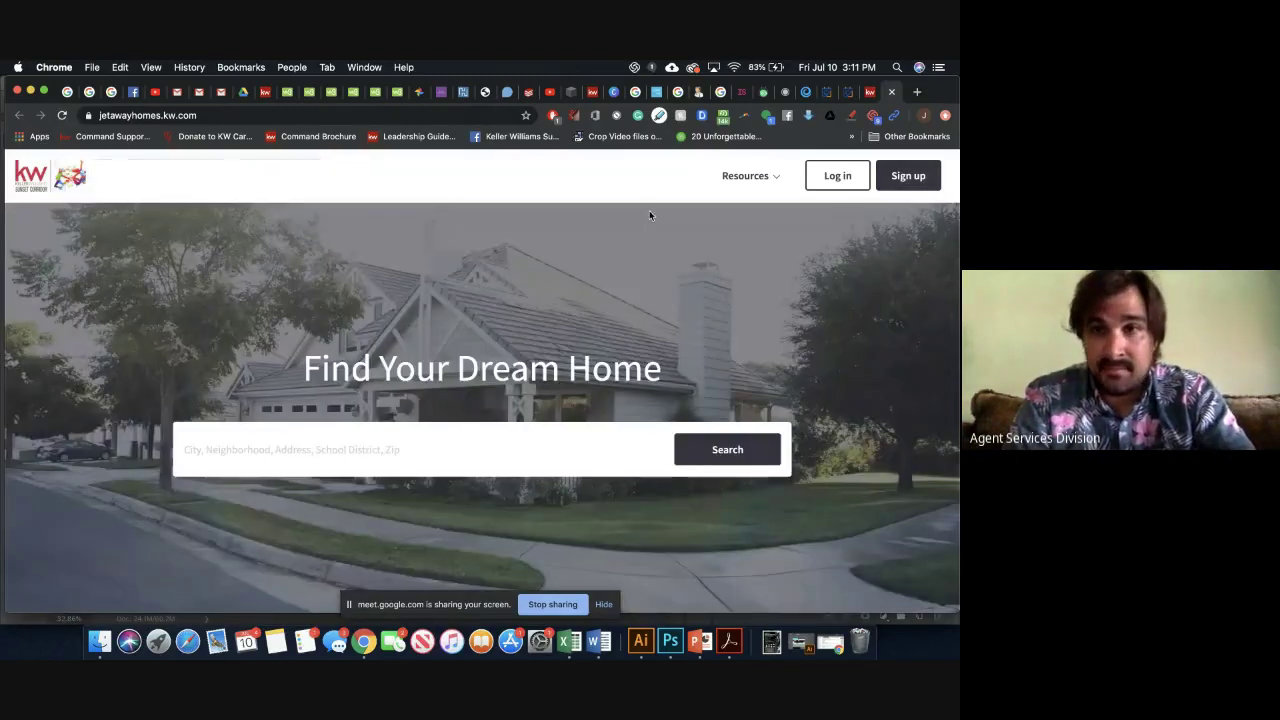
left_click(748, 175)
left_click(701, 505)
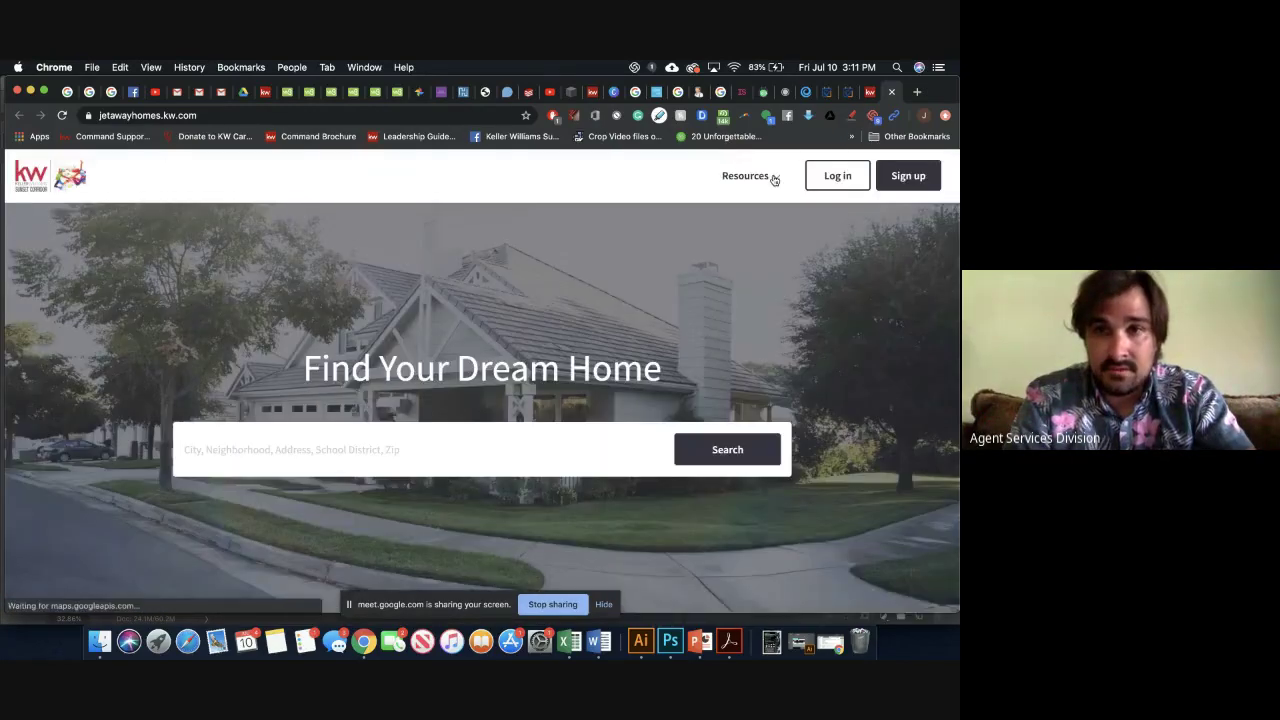
left_click(768, 176)
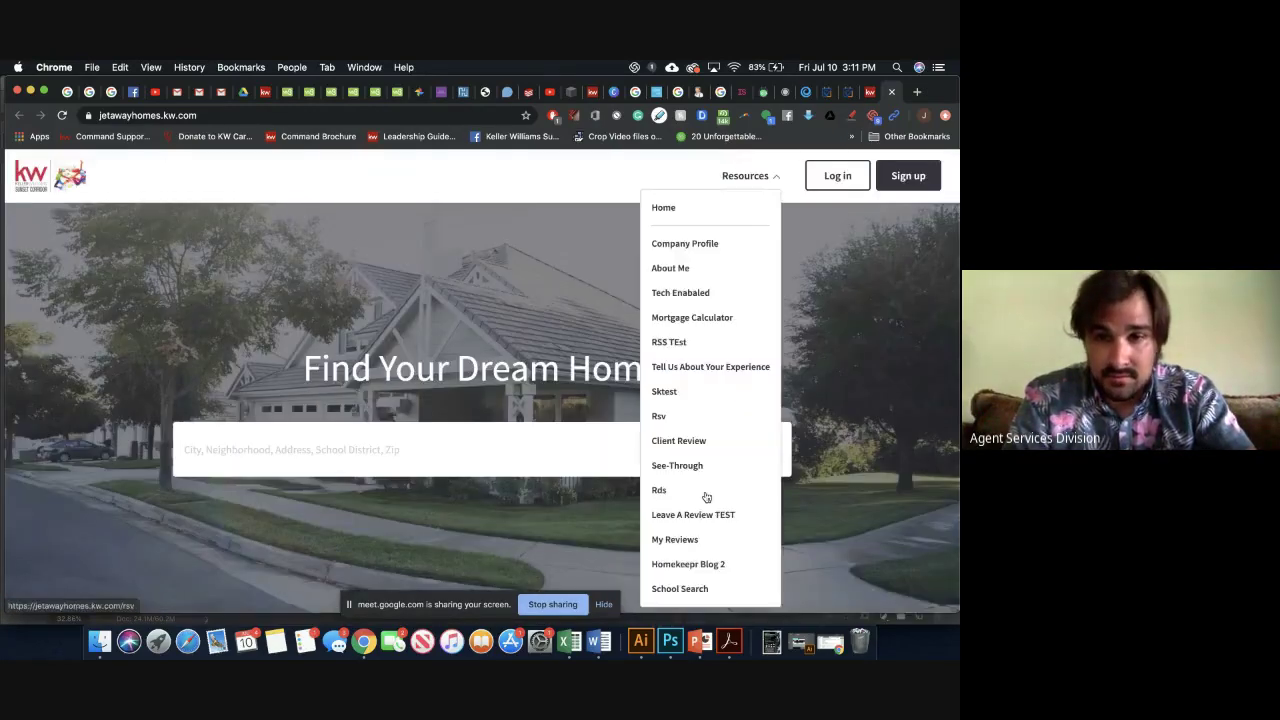
left_click(682, 592)
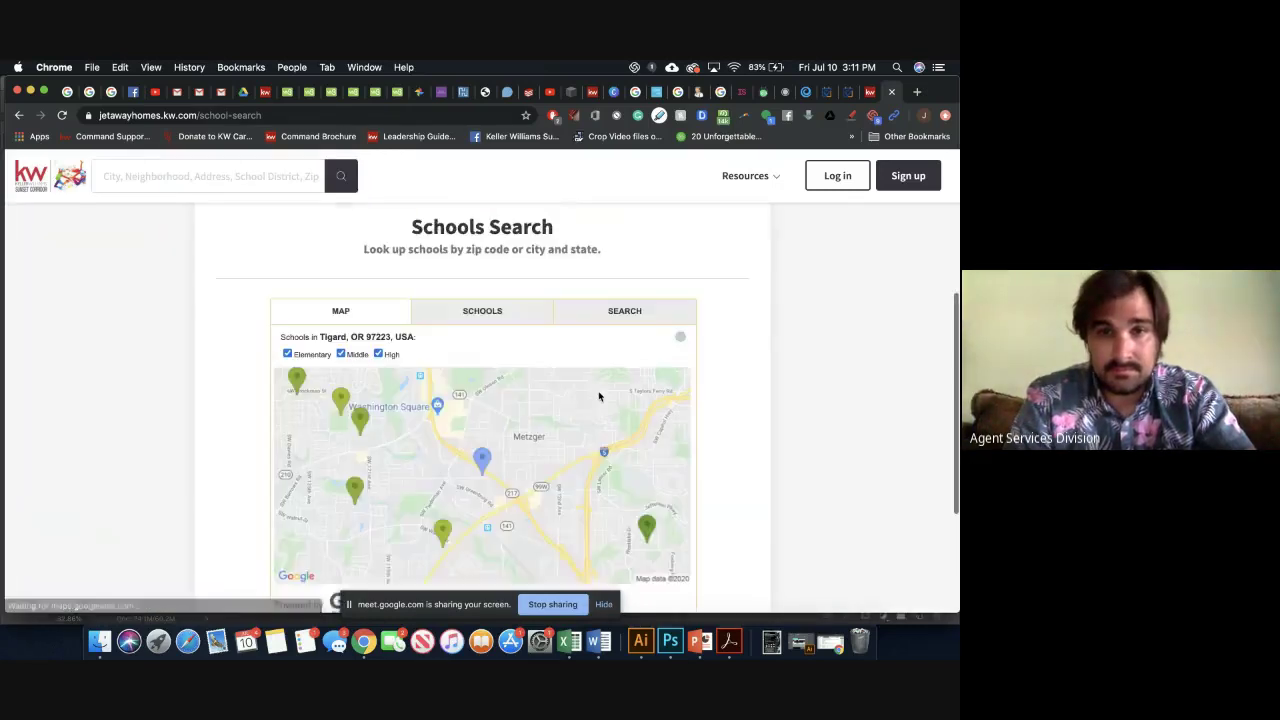
scroll(599, 397, "down", 3)
scroll(599, 397, "down", 2)
scroll(597, 397, "up", 4)
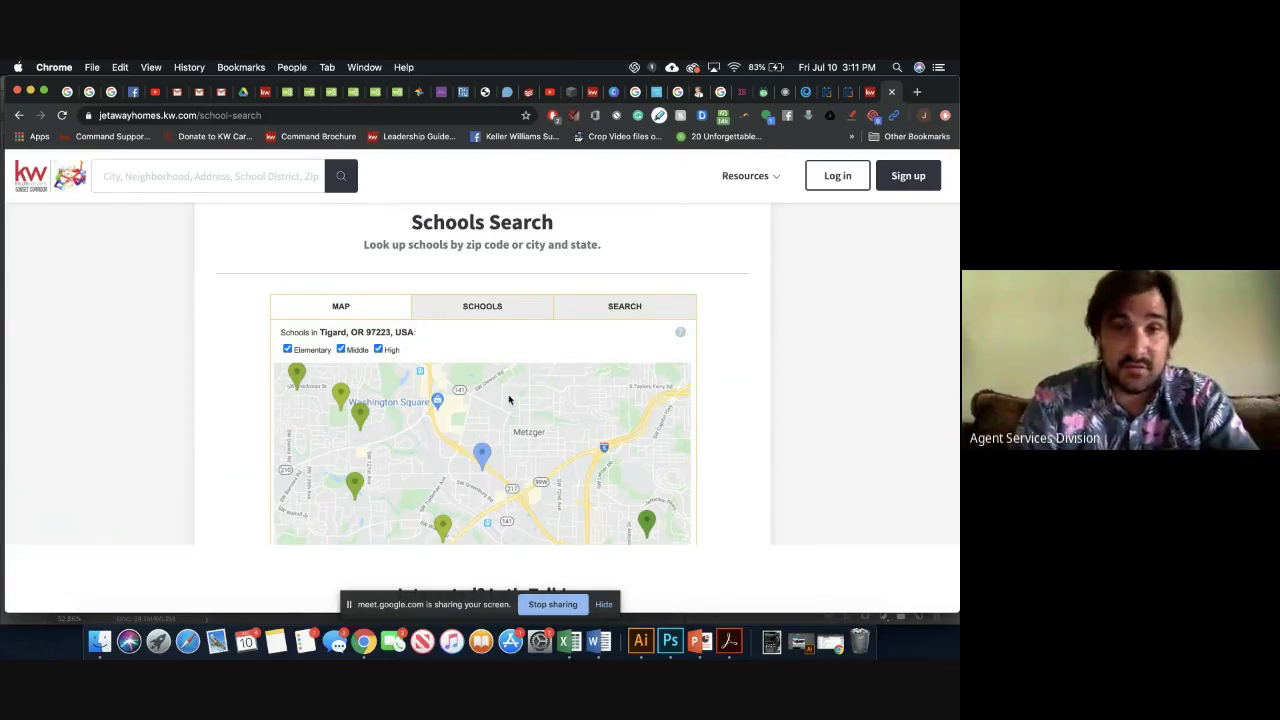
Step: Switch the widget to the SCHOOLS list, showing schools like Ridgewood Elementary School
left_click(471, 307)
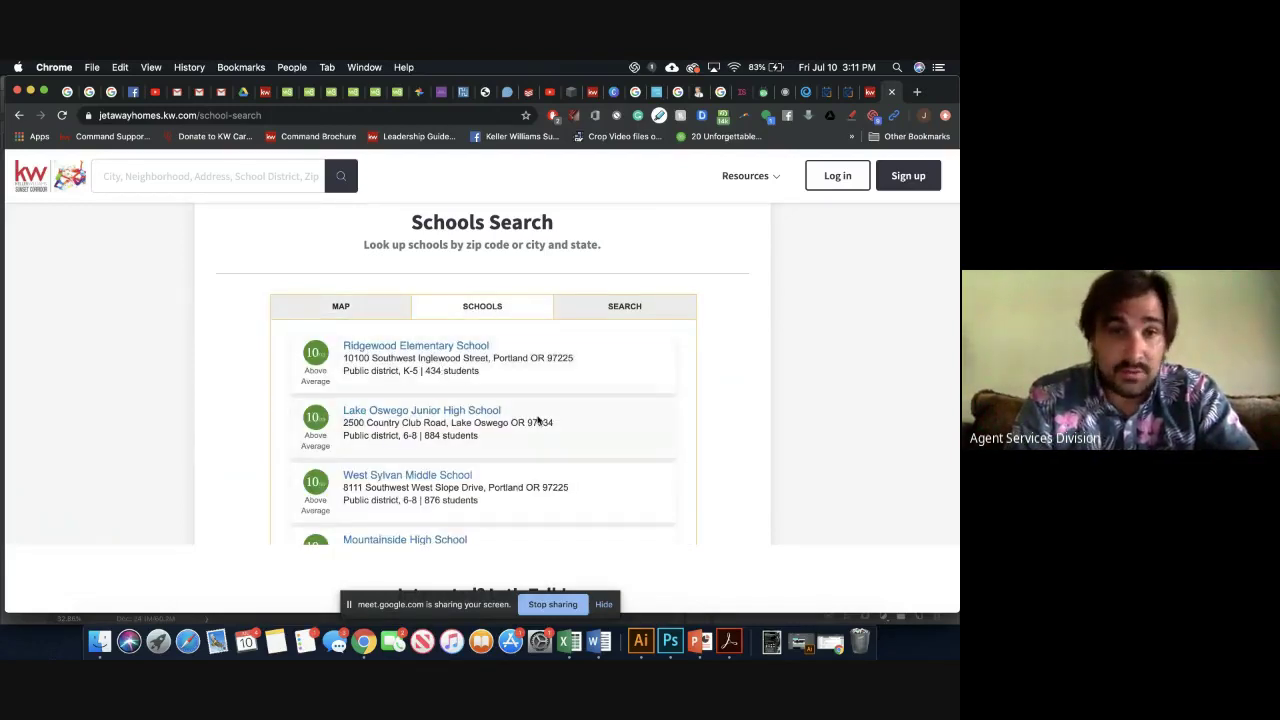
scroll(445, 453, "down", 5)
scroll(445, 453, "down", 4)
scroll(447, 437, "up", 10)
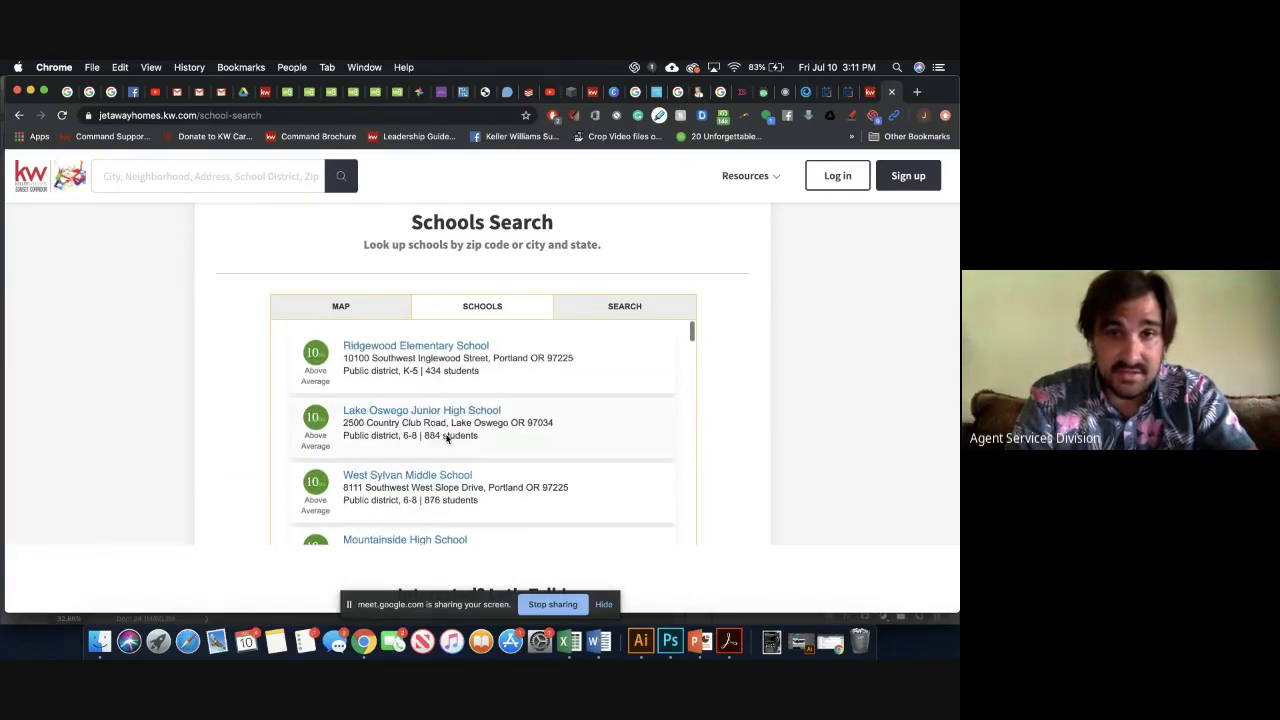
Step: Search the widget for schools in zip code 95361
left_click(611, 309)
left_click(362, 406)
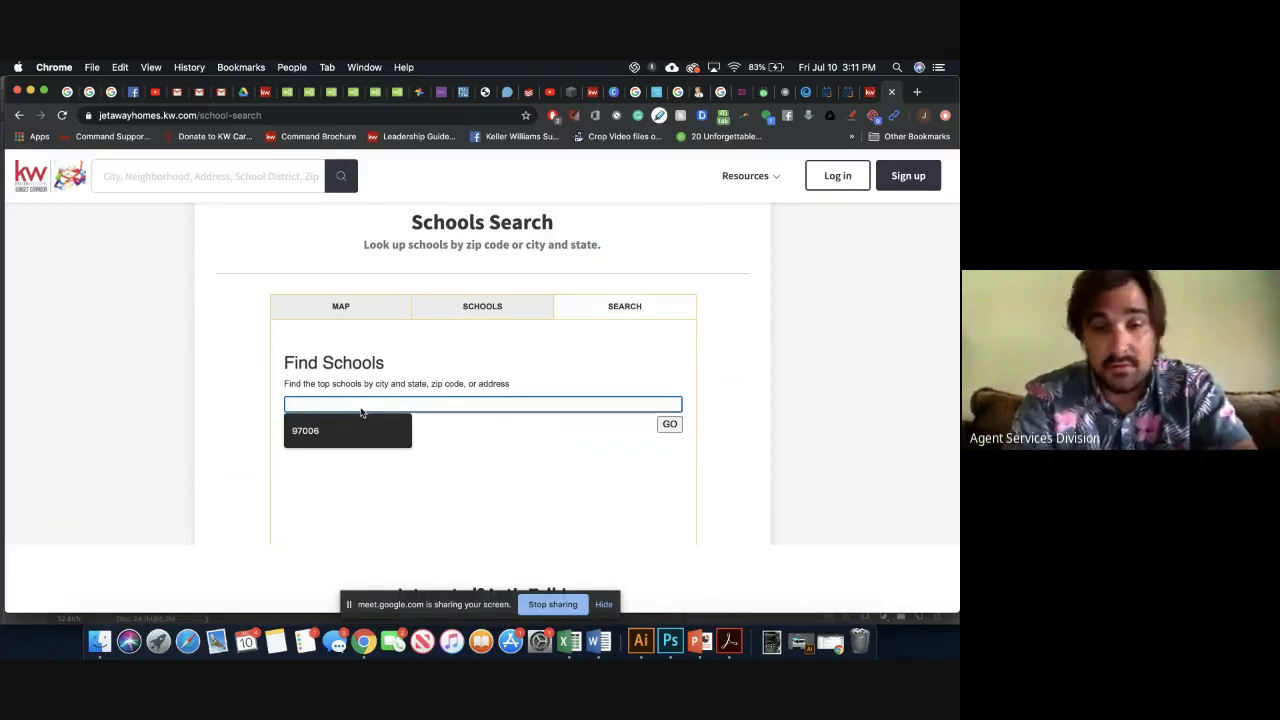
type("95361")
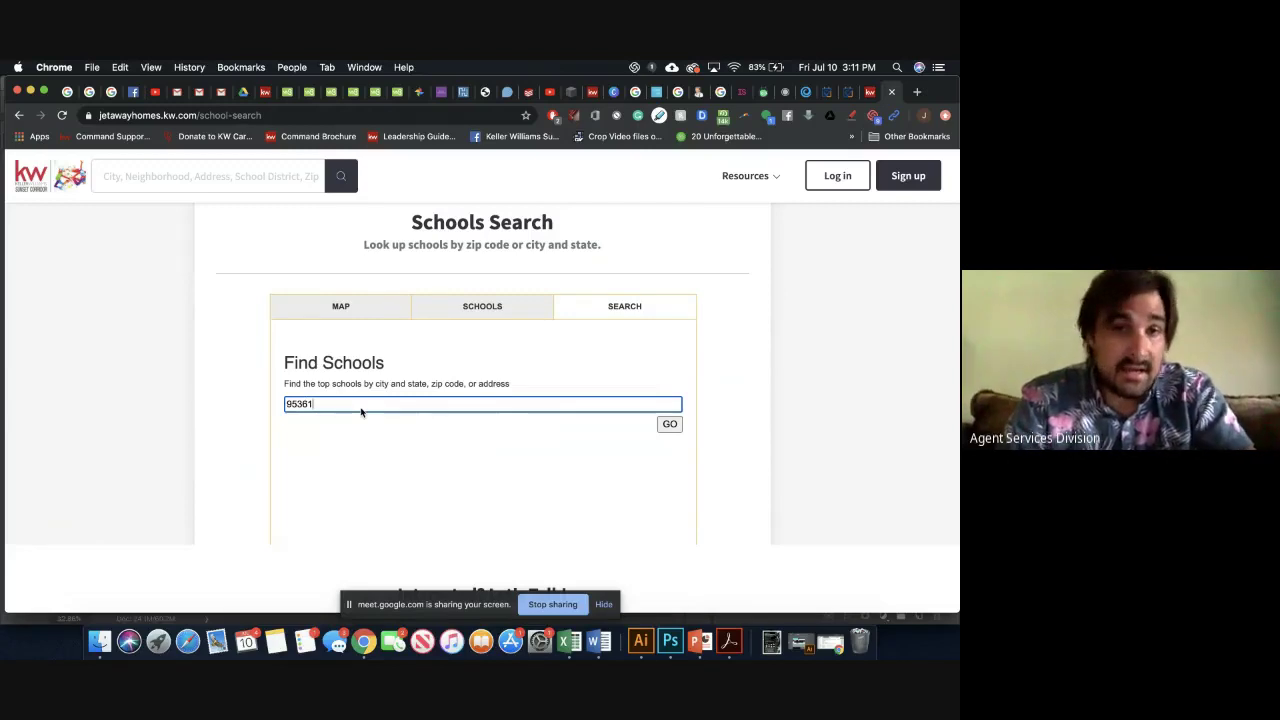
key("Return")
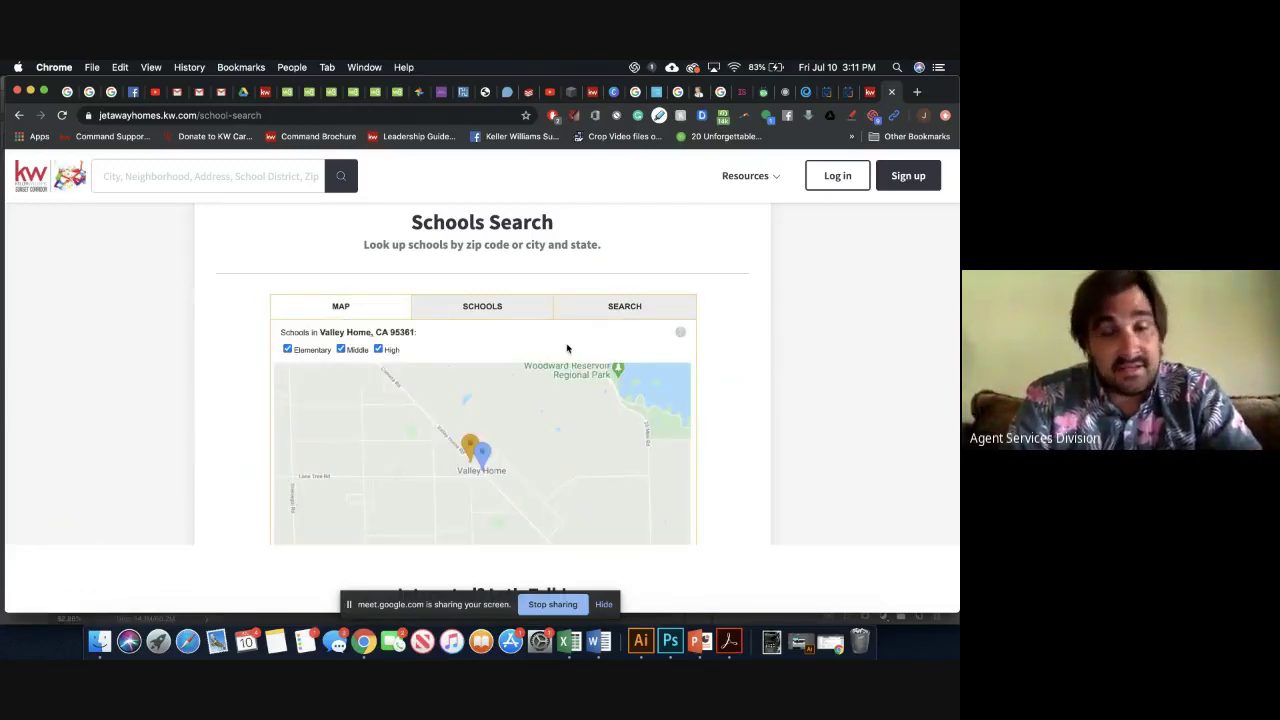
scroll(540, 444, "down", 3)
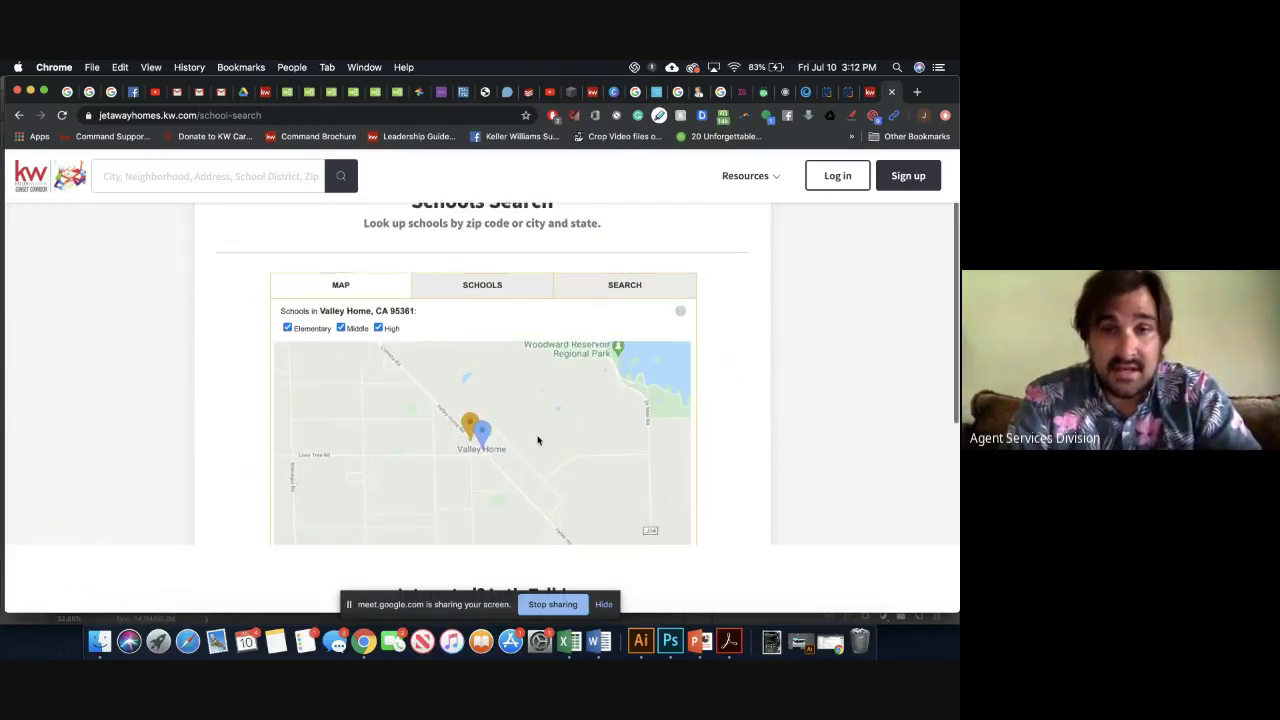
scroll(537, 437, "up", 1)
scroll(445, 410, "down", 1)
scroll(485, 402, "up", 1)
Step: View the Oakdale-area school list for 95361, then return to Google Meet
left_click(485, 258)
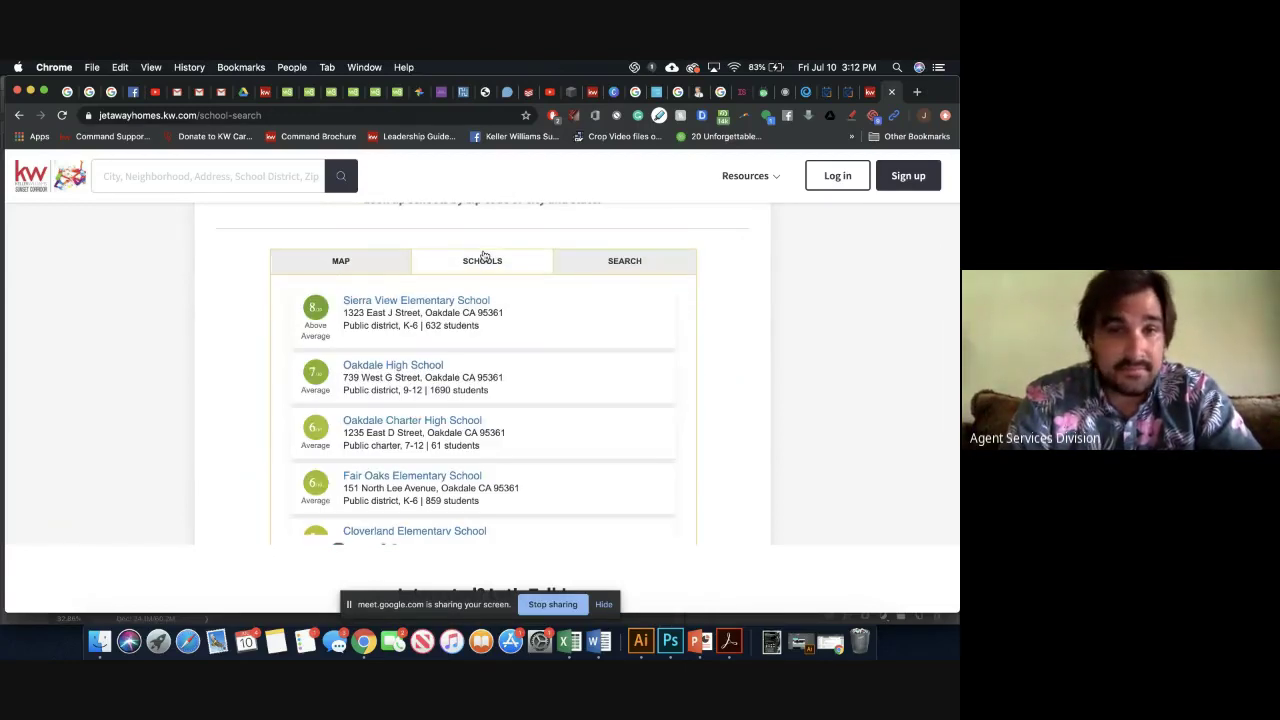
scroll(450, 465, "down", 10)
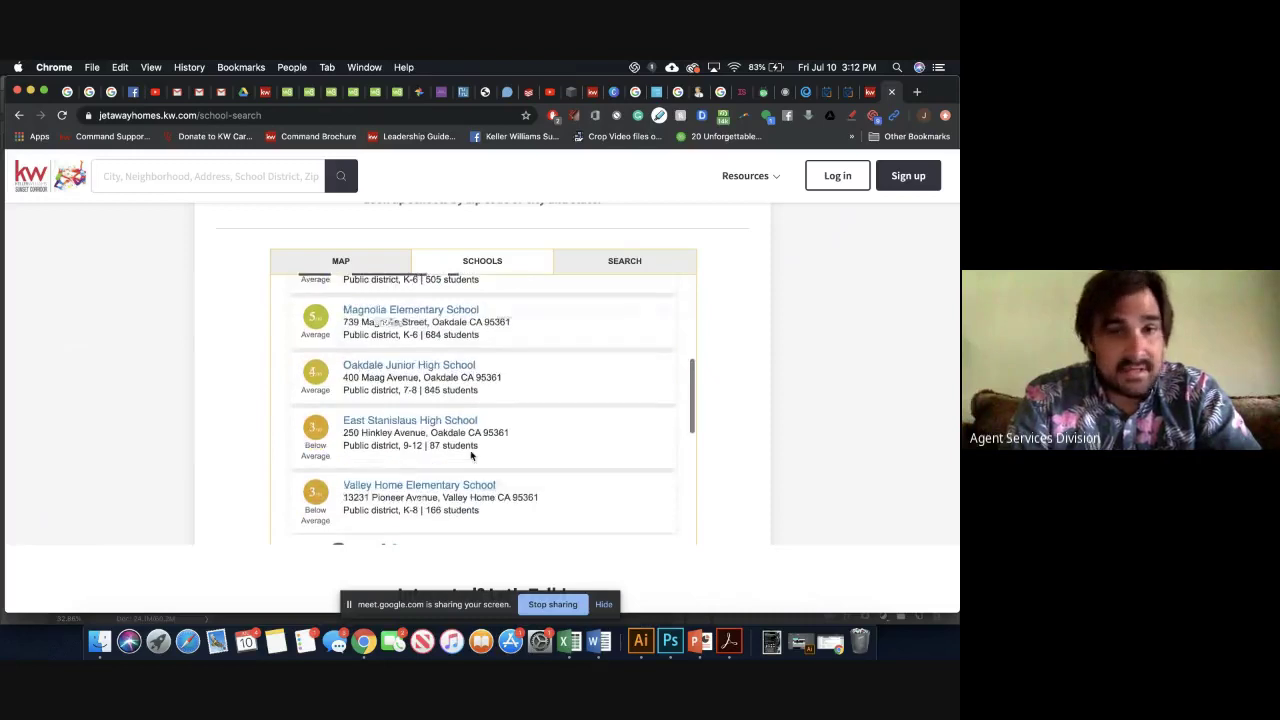
scroll(471, 455, "up", 10)
scroll(814, 331, "up", 3)
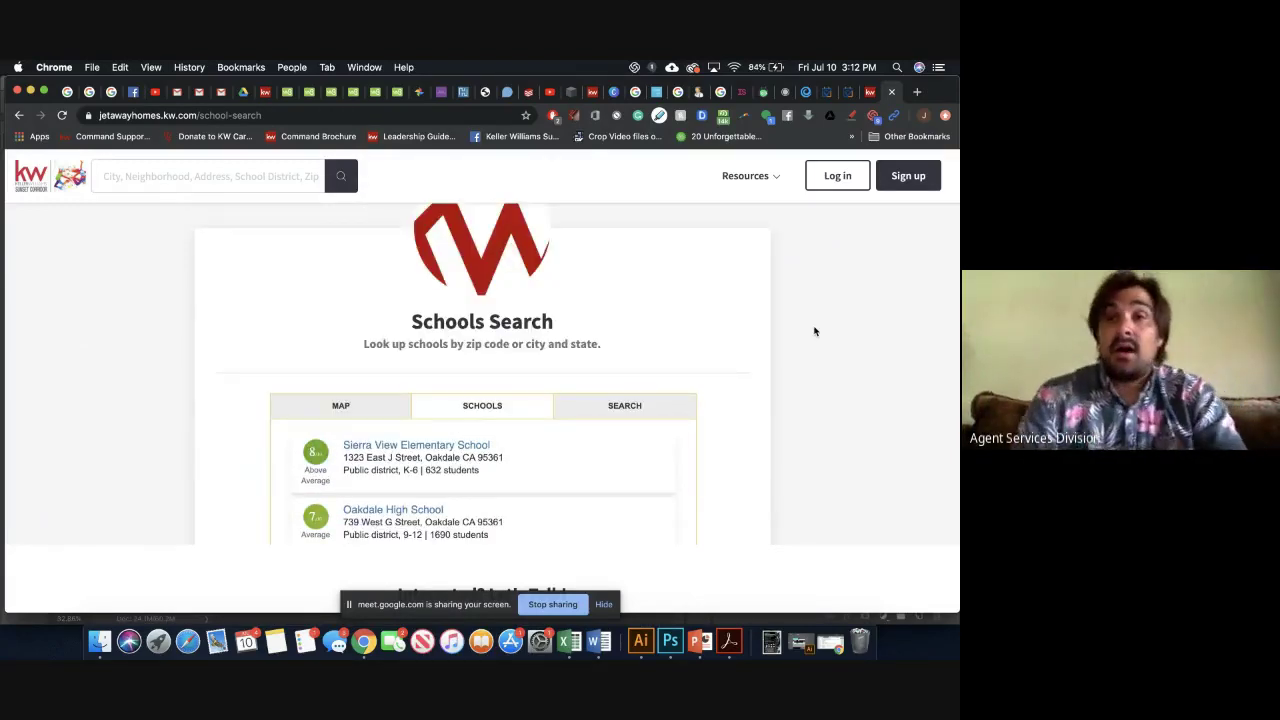
left_click(785, 92)
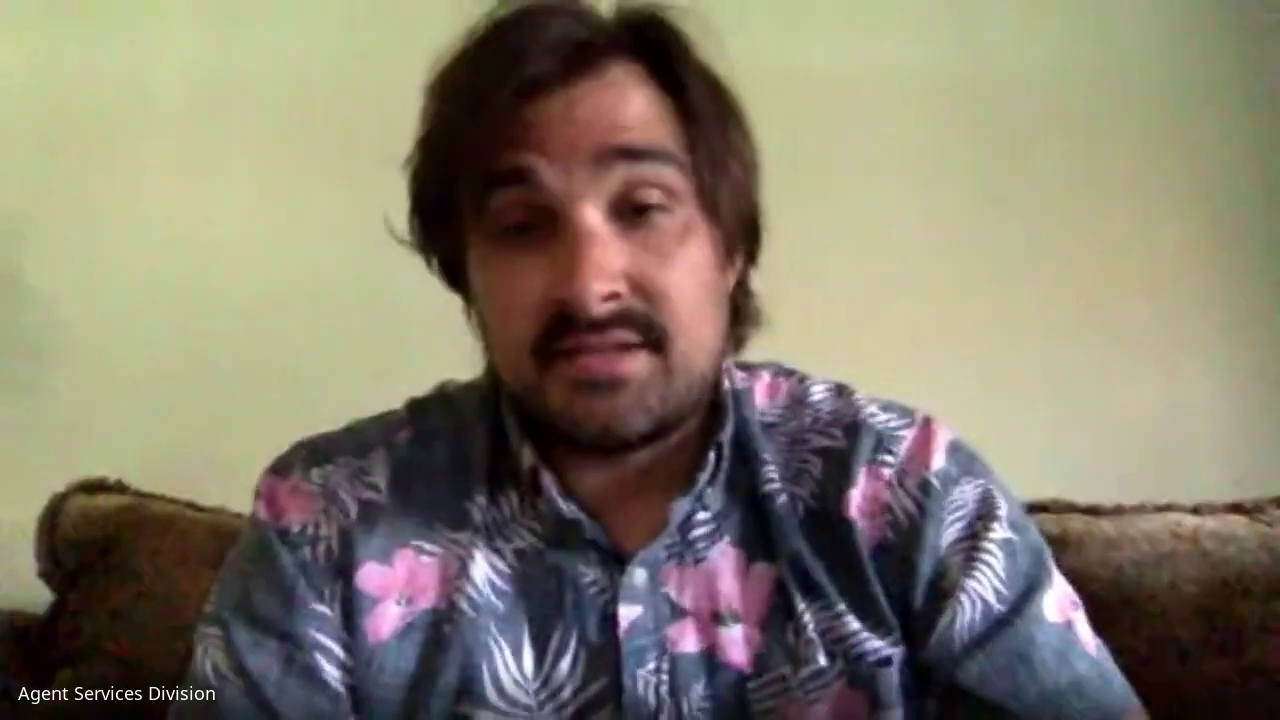